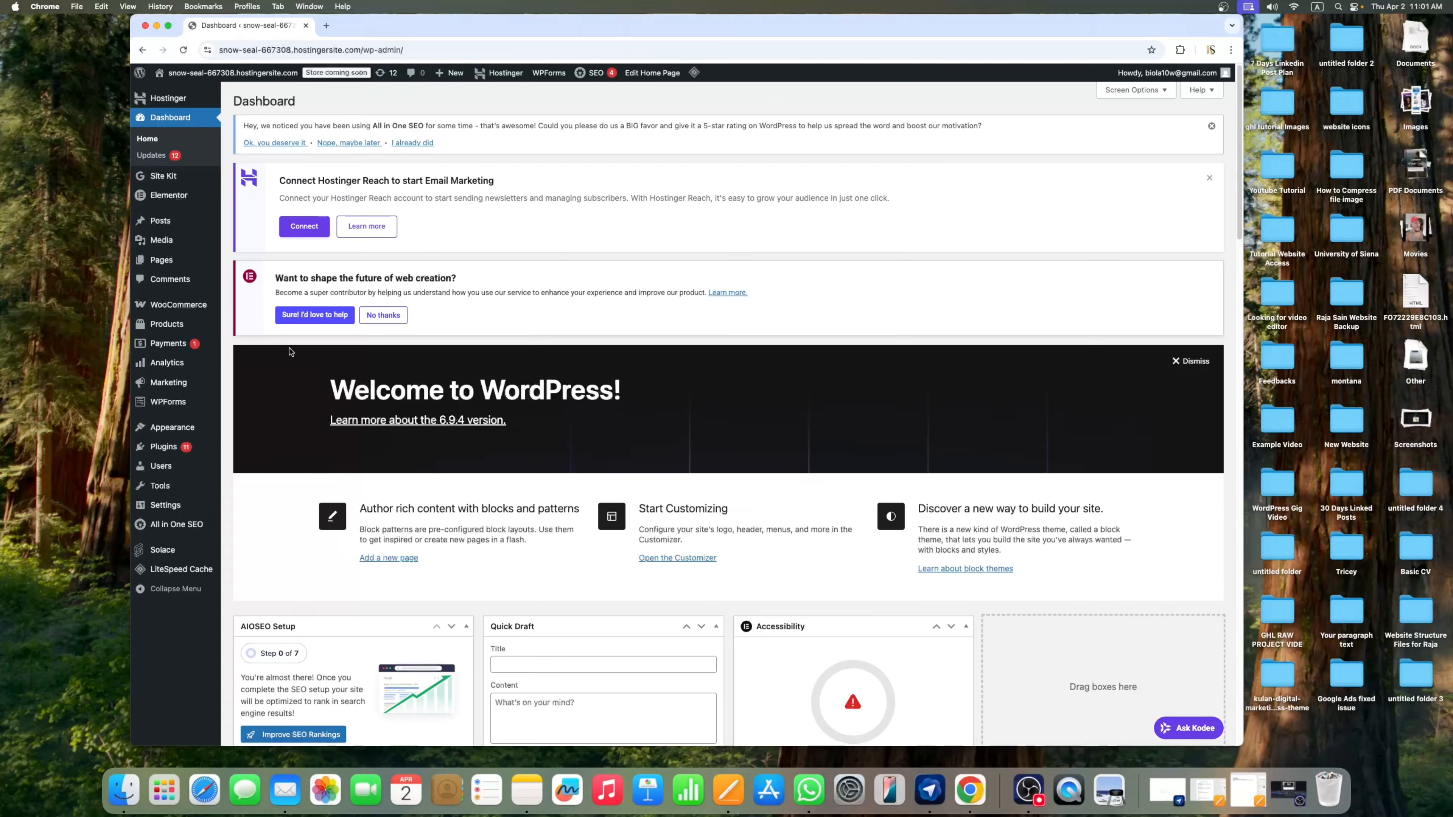
Open the installed plugins list and copy the plugin name "Elementor" from it
{"action": "left_click", "coordinate": [171, 452]}
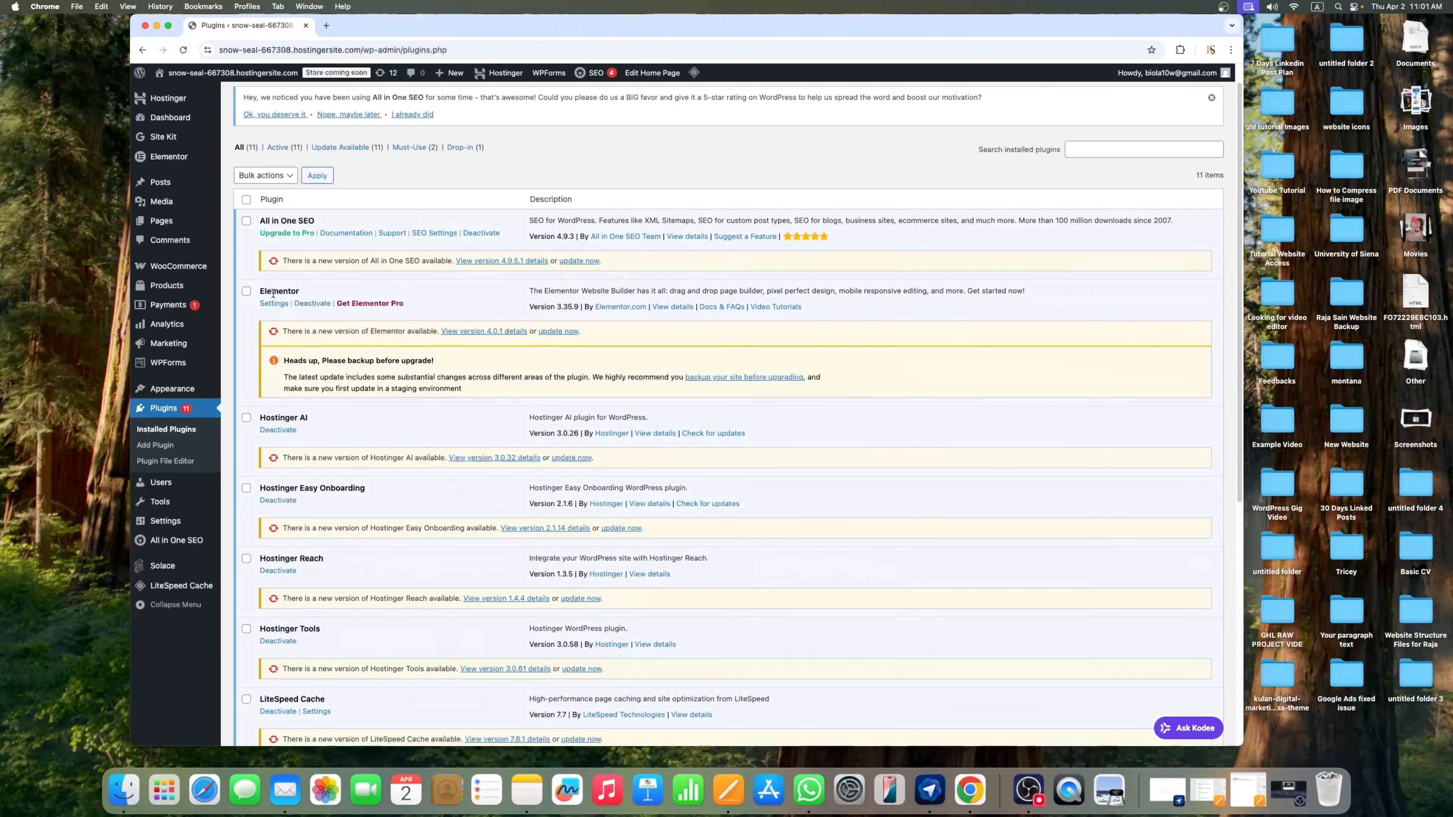
{"action": "left_click_drag", "start_coordinate": [301, 293], "coordinate": [260, 291]}
{"action": "right_click", "coordinate": [262, 290]}
{"action": "left_click", "coordinate": [284, 315]}
{"action": "scroll", "coordinate": [165, 416], "scroll_direction": "up", "scroll_amount": 1}
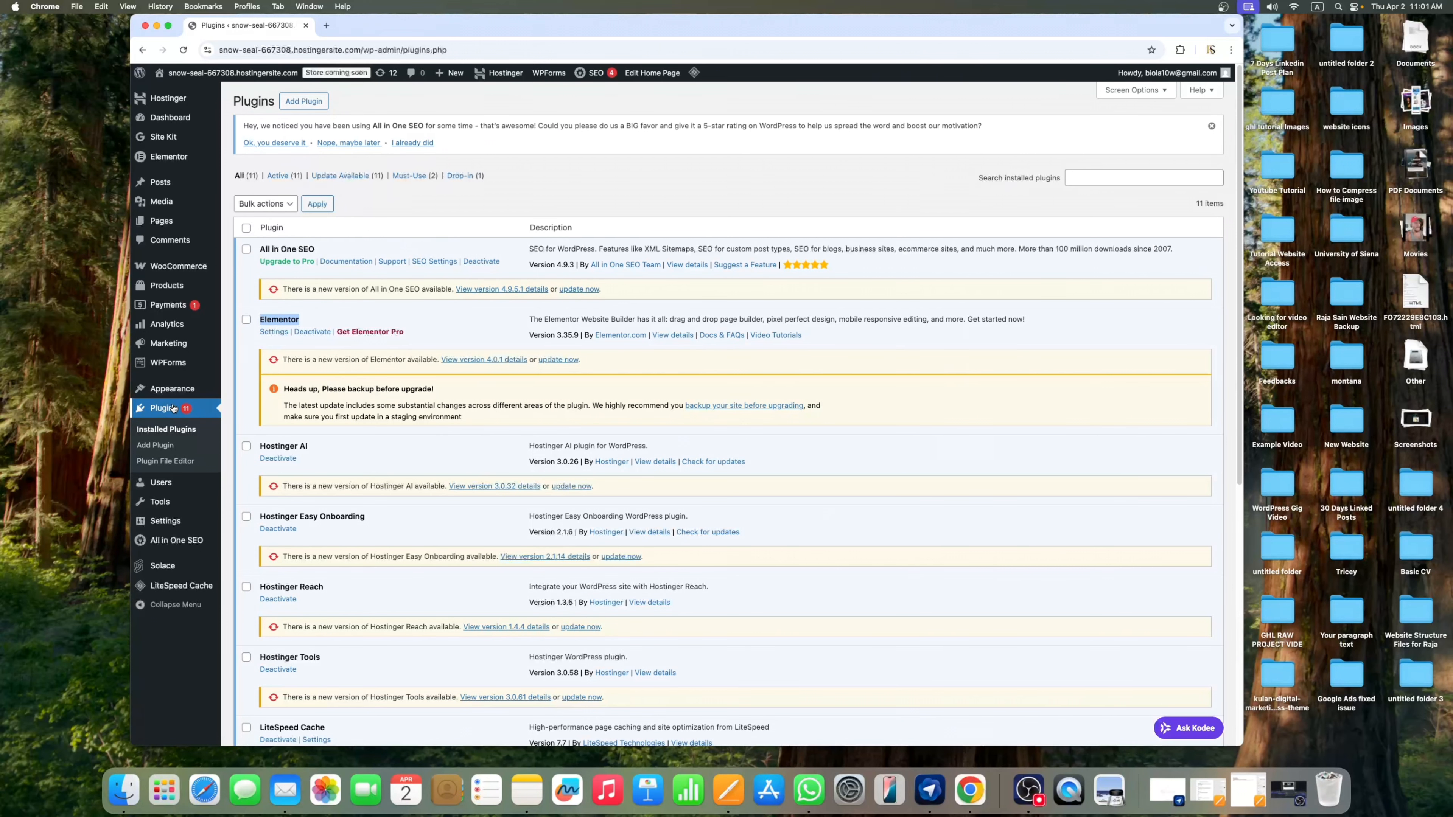
Search the plugin directory for "Elementor" and update the Elementor Website Builder plugin
{"action": "left_click", "coordinate": [160, 447]}
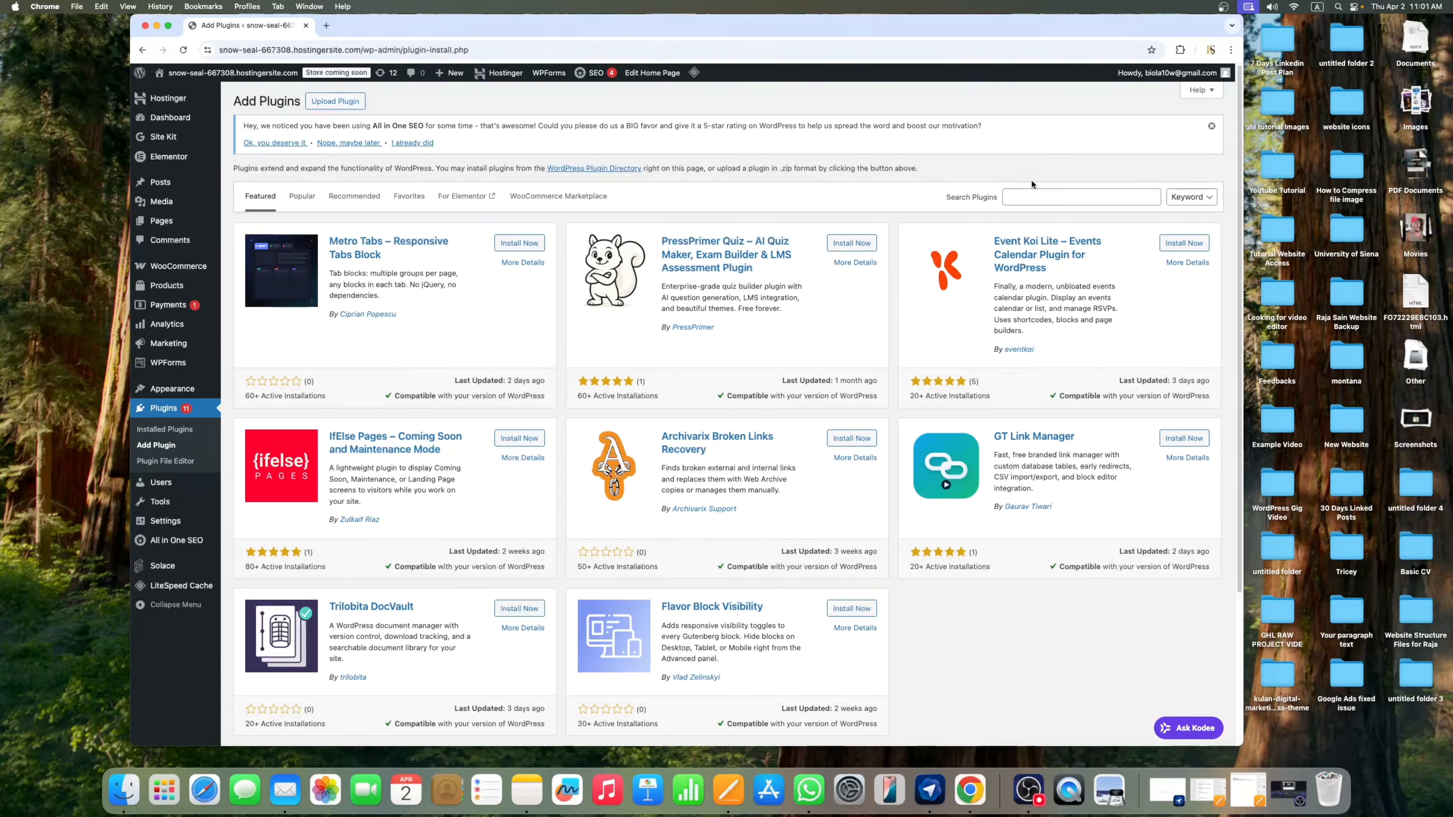
{"action": "left_click", "coordinate": [1028, 195]}
{"action": "type", "text": "Elementor"}
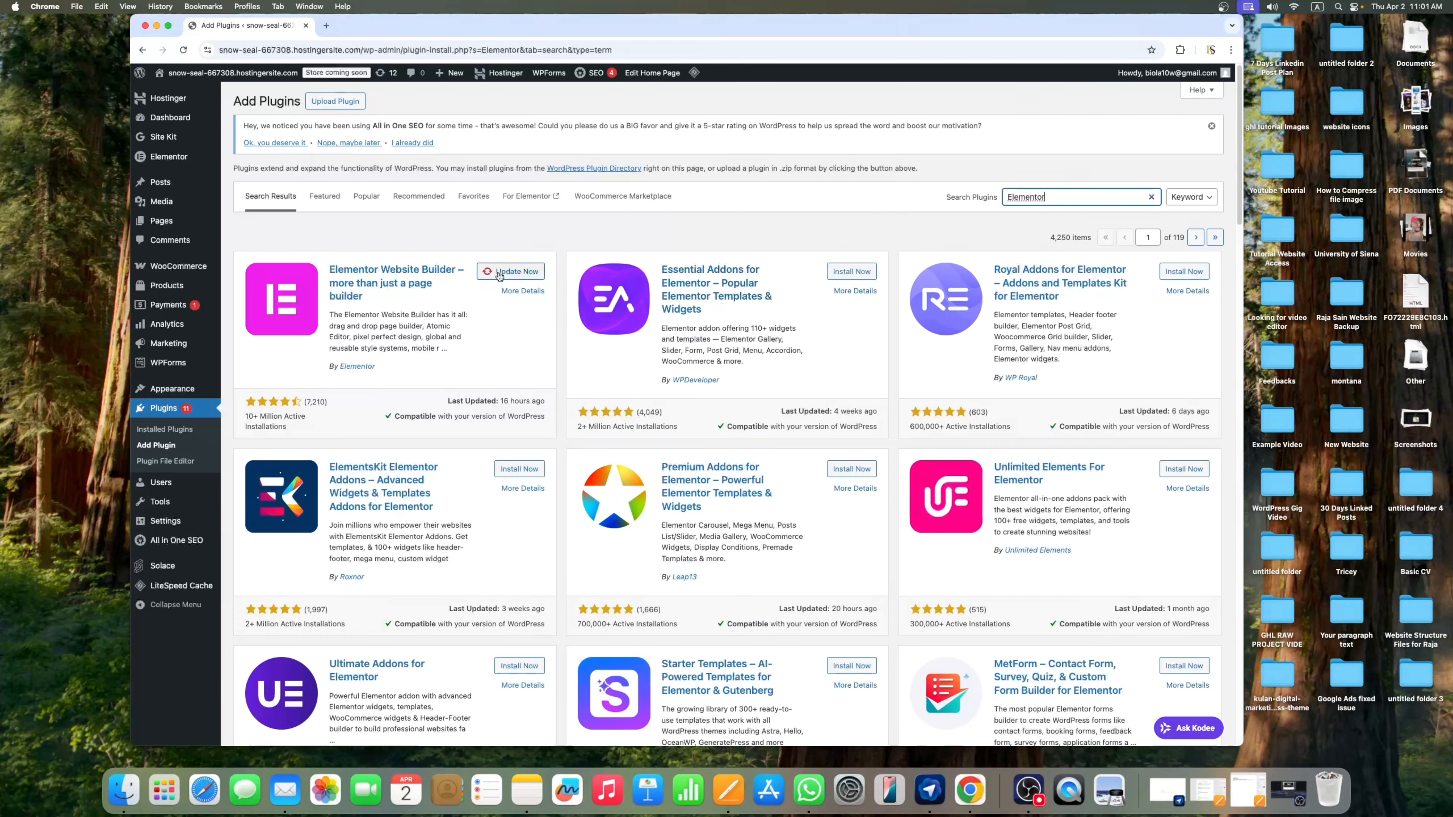
{"action": "left_click", "coordinate": [522, 277]}
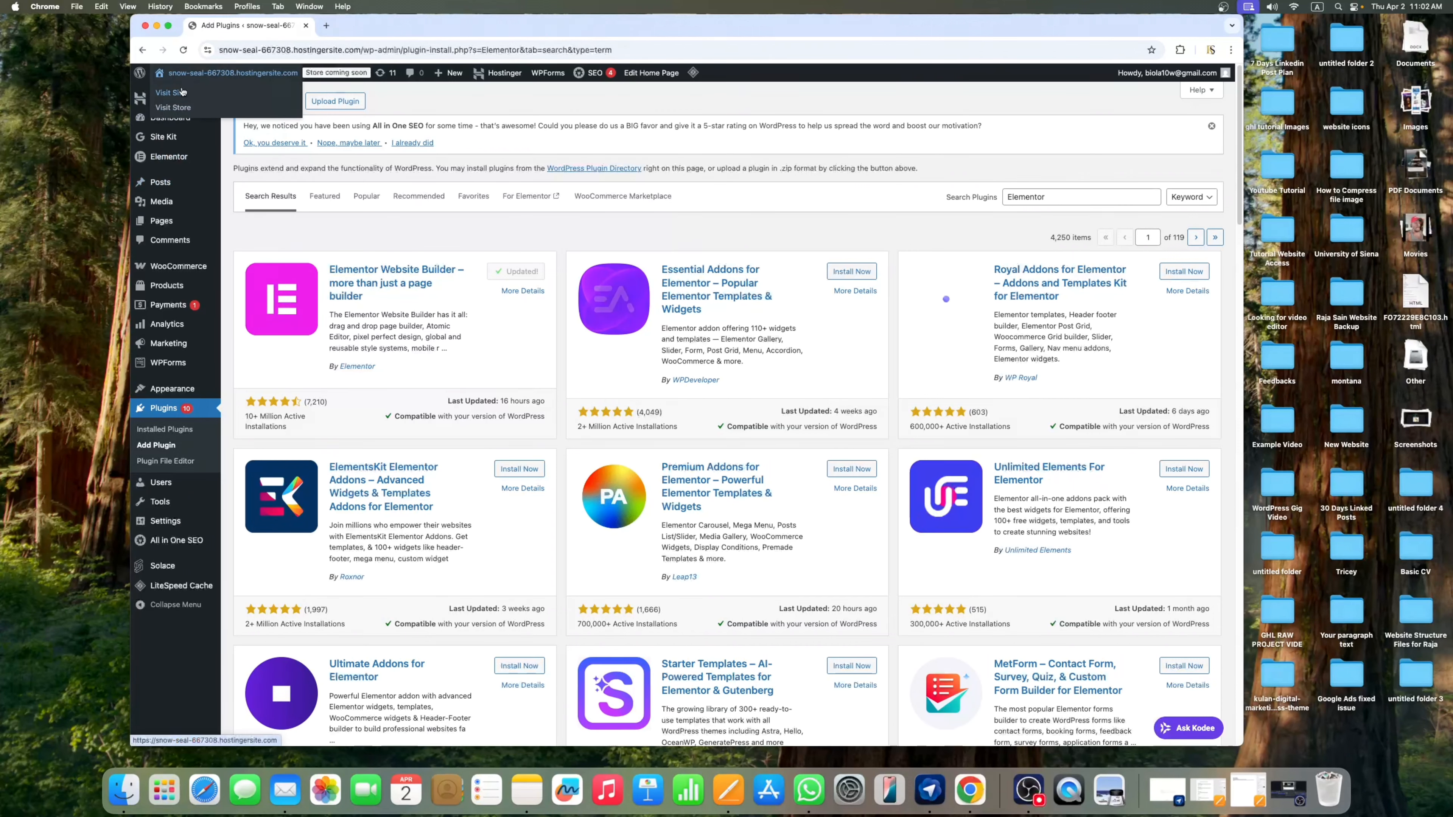
Open the live site in a new browser tab and look through its home page from header to footer
{"action": "right_click", "coordinate": [182, 92]}
{"action": "left_click", "coordinate": [195, 99]}
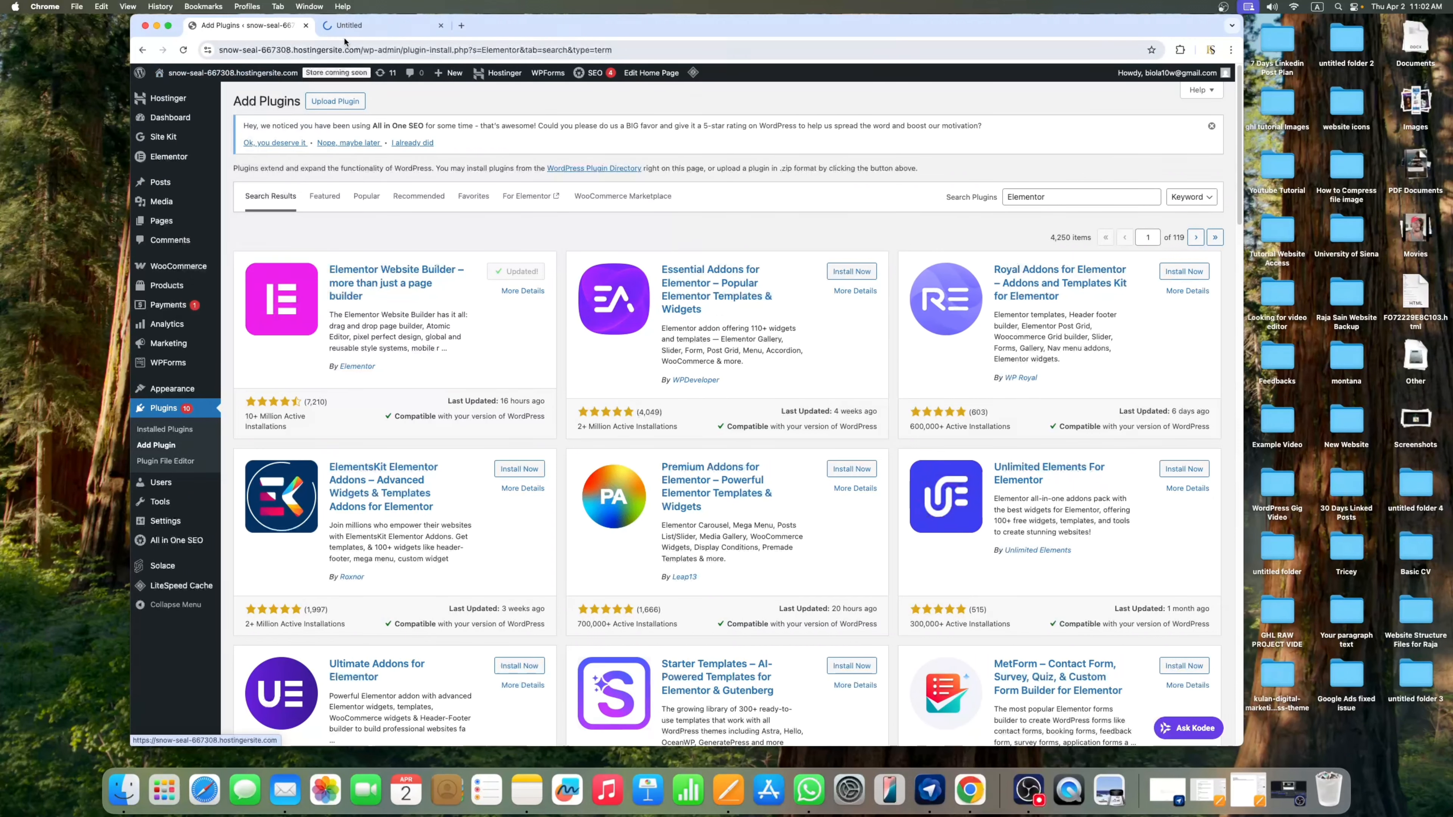
{"action": "left_click", "coordinate": [346, 27]}
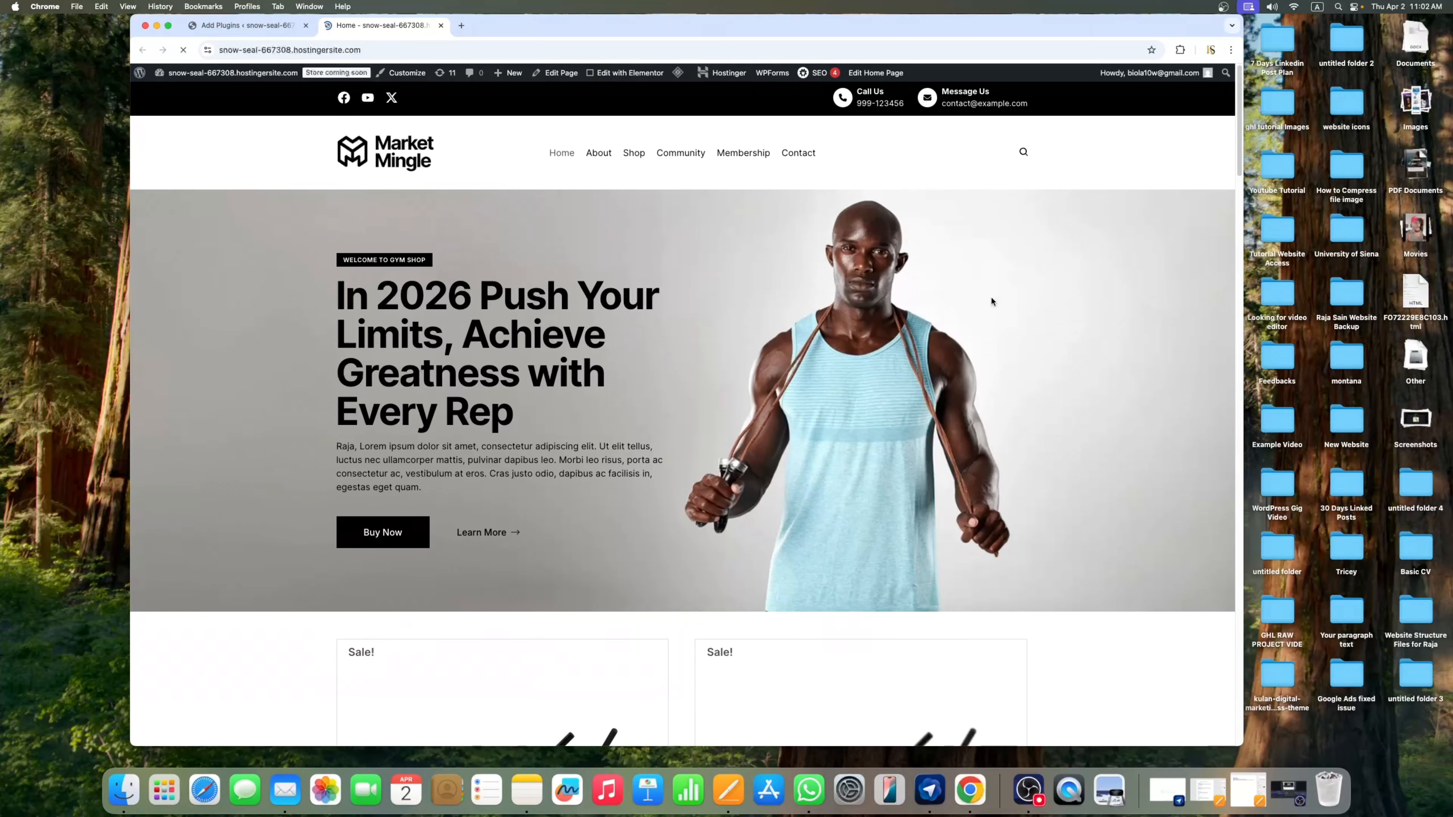
{"action": "scroll", "coordinate": [980, 293], "scroll_direction": "down", "scroll_amount": 6}
{"action": "scroll", "coordinate": [980, 293], "scroll_direction": "down", "scroll_amount": 18}
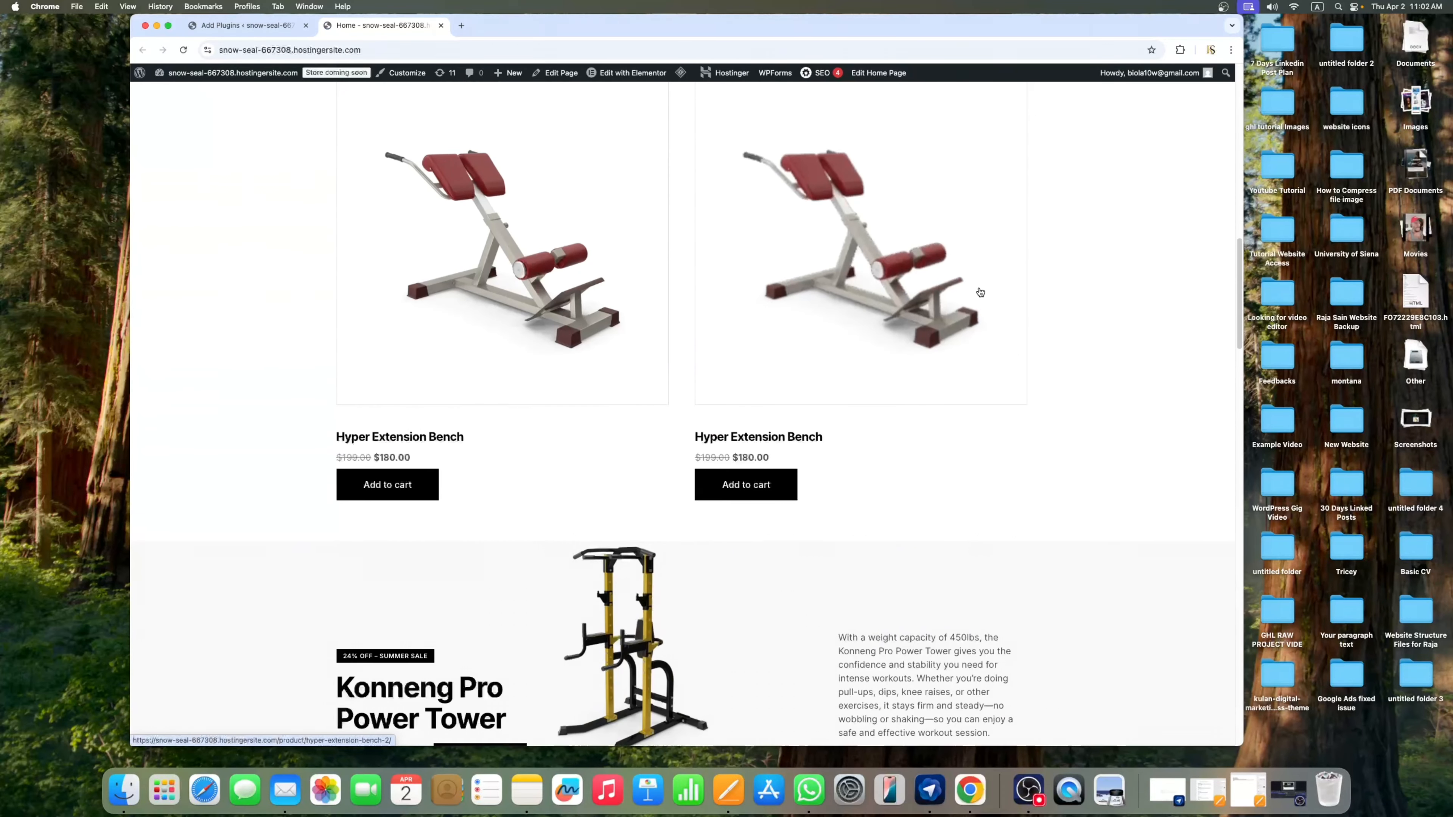
{"action": "scroll", "coordinate": [979, 291], "scroll_direction": "down", "scroll_amount": 18}
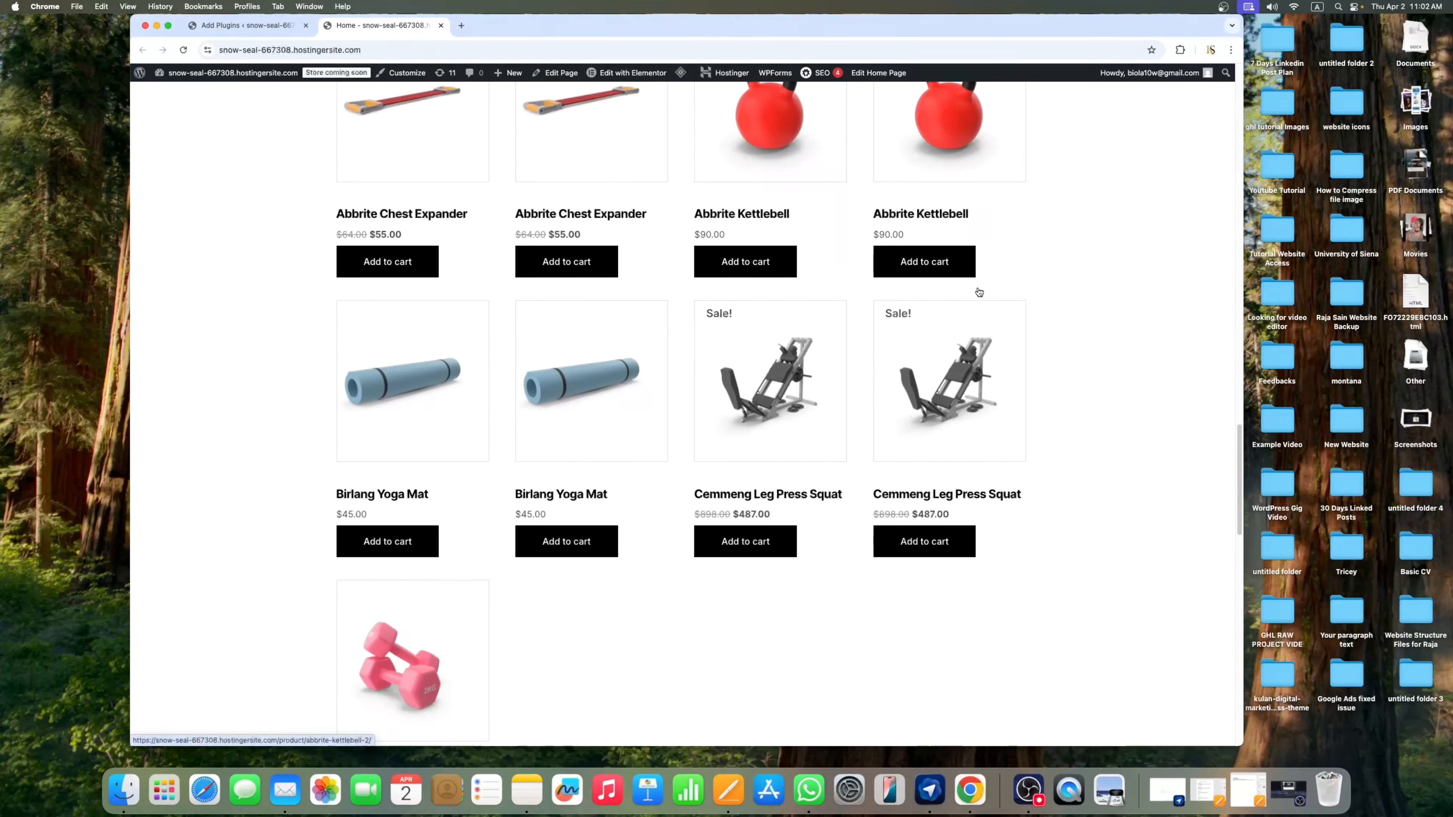
{"action": "scroll", "coordinate": [977, 291], "scroll_direction": "down", "scroll_amount": 12}
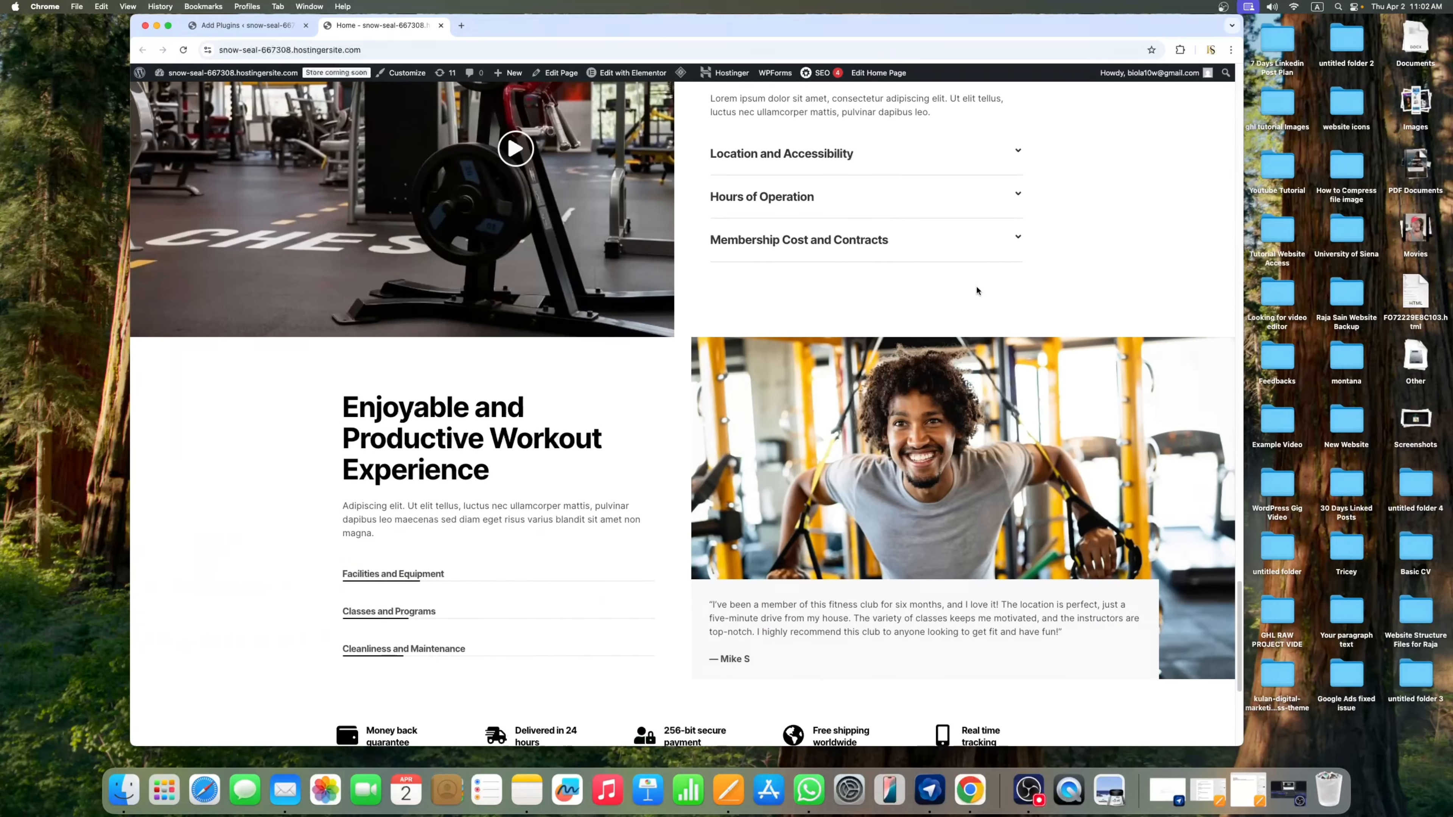
{"action": "scroll", "coordinate": [977, 290], "scroll_direction": "down", "scroll_amount": 2}
{"action": "scroll", "coordinate": [982, 281], "scroll_direction": "up", "scroll_amount": 20}
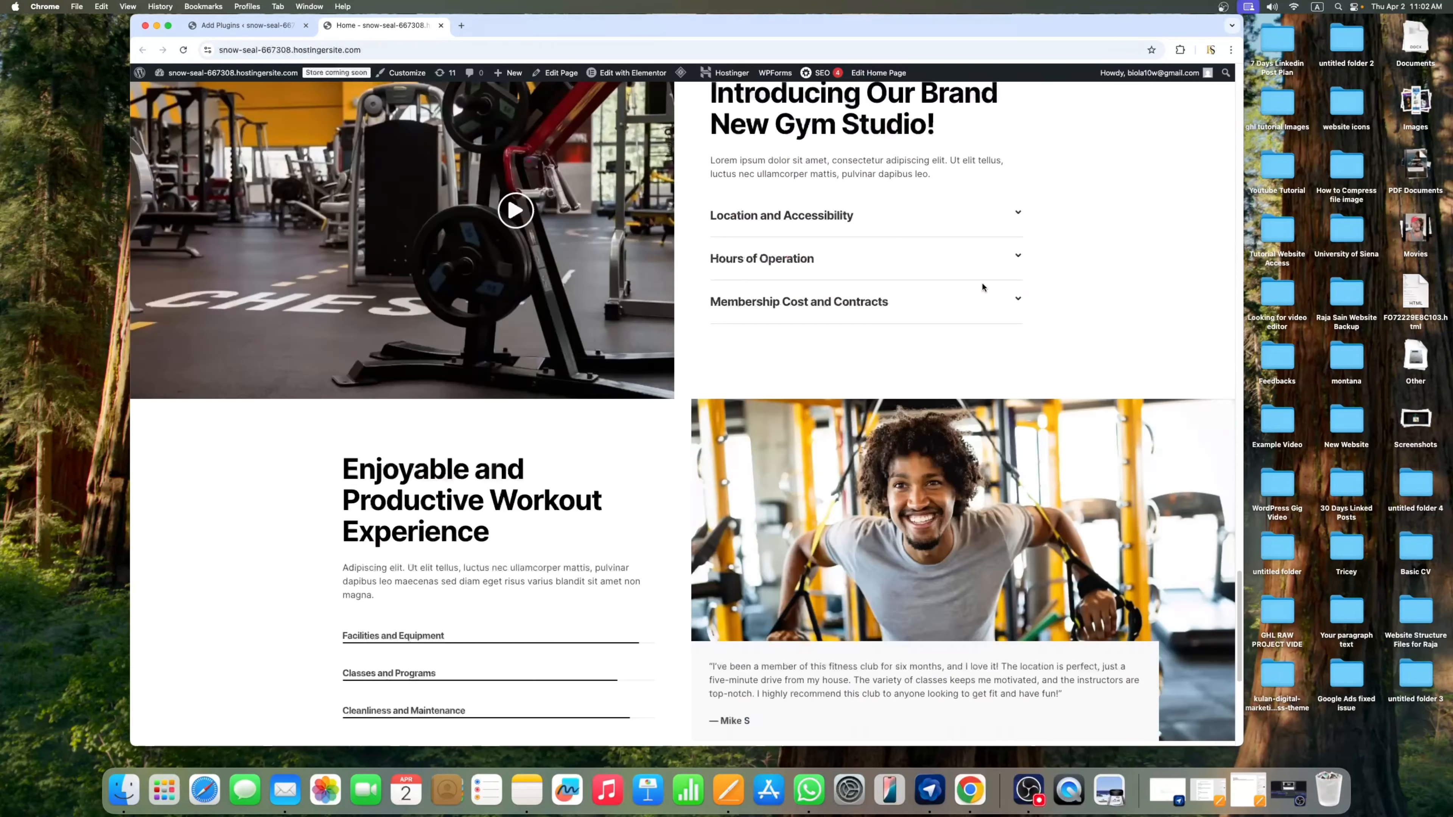
{"action": "scroll", "coordinate": [983, 282], "scroll_direction": "up", "scroll_amount": 15}
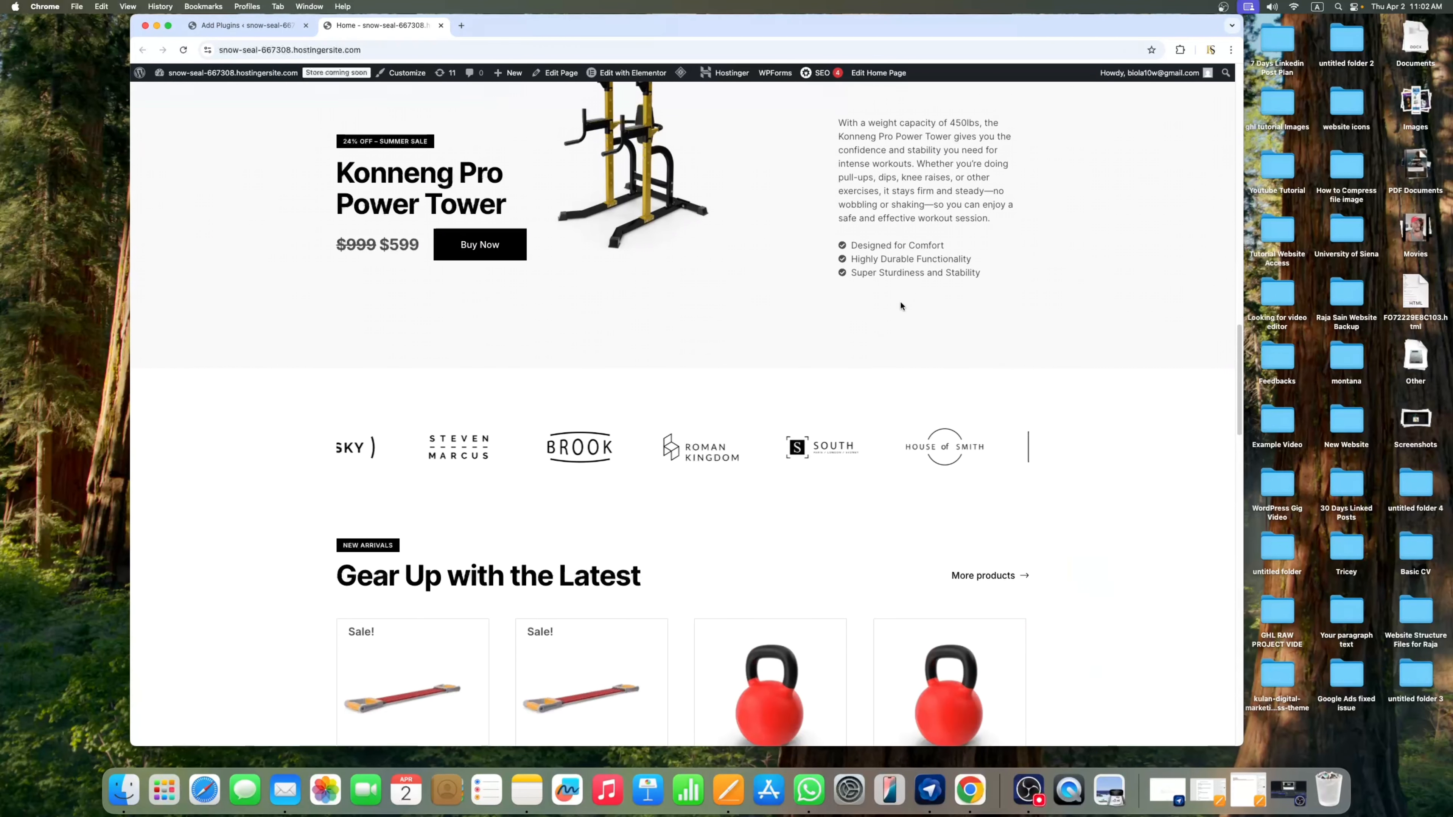
{"action": "scroll", "coordinate": [904, 302], "scroll_direction": "up", "scroll_amount": 3}
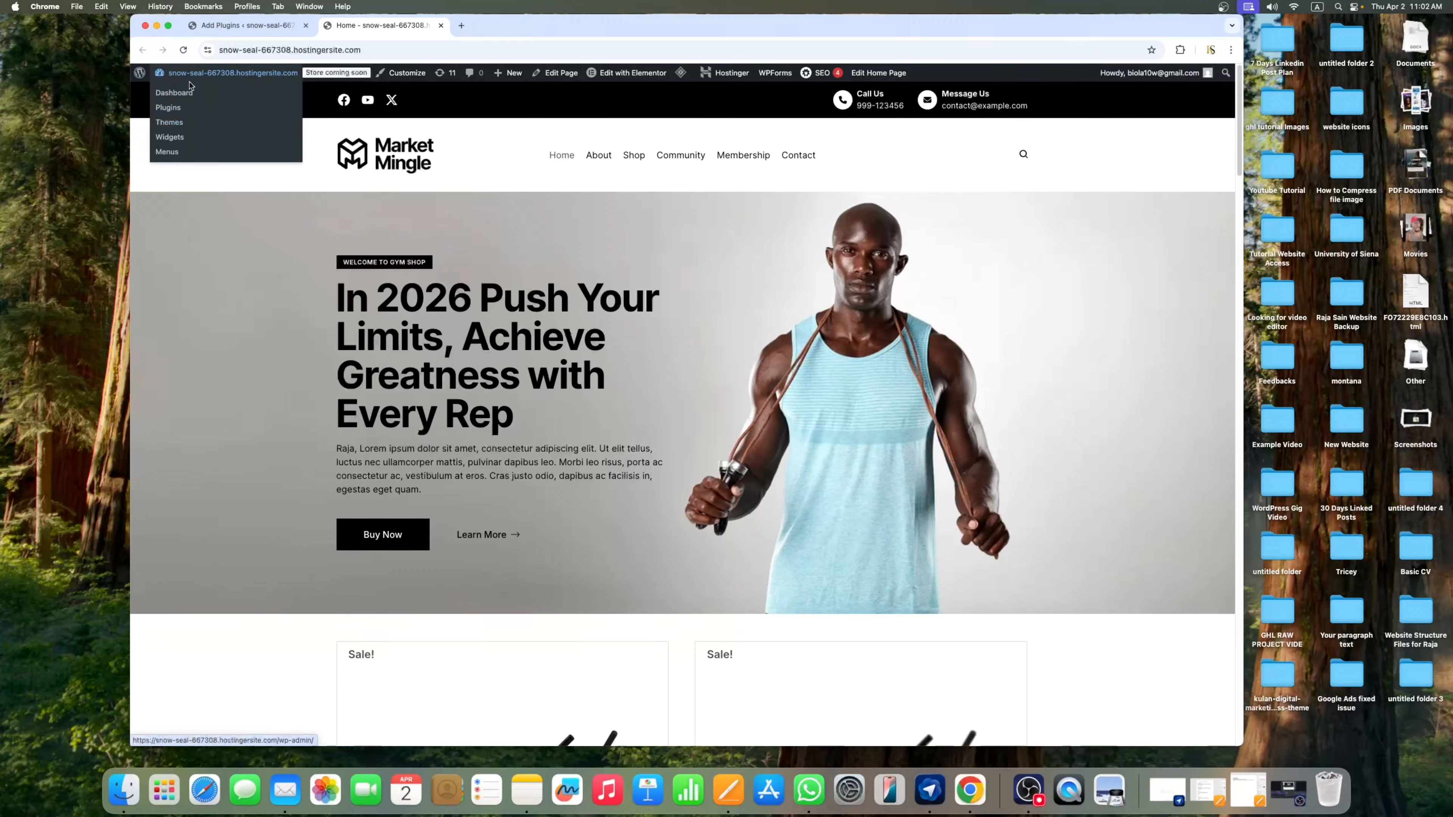
Open the WordPress dashboard in another browser tab and review the list of all pages there
{"action": "right_click", "coordinate": [186, 93]}
{"action": "left_click", "coordinate": [194, 102]}
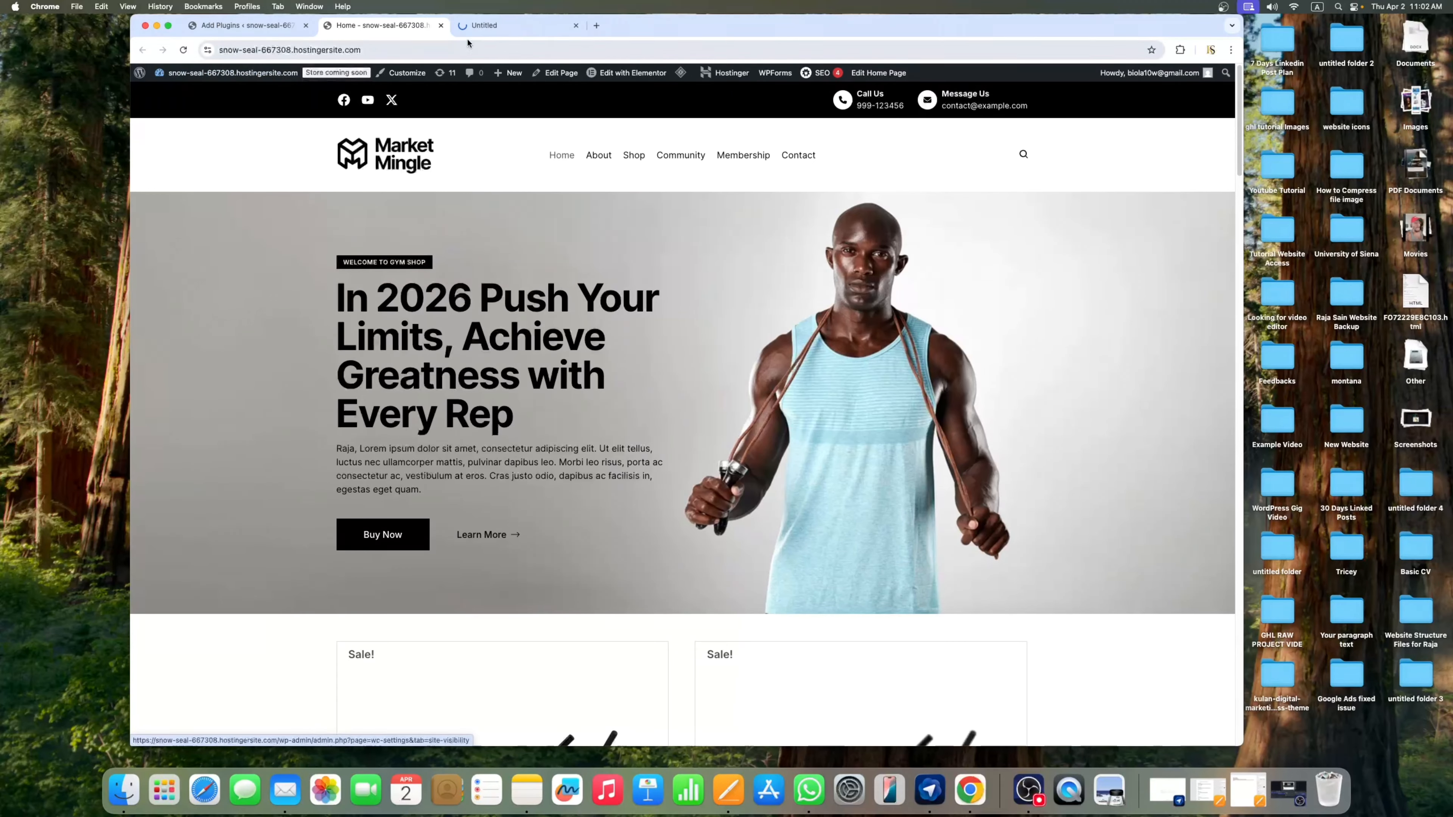
{"action": "left_click", "coordinate": [490, 33]}
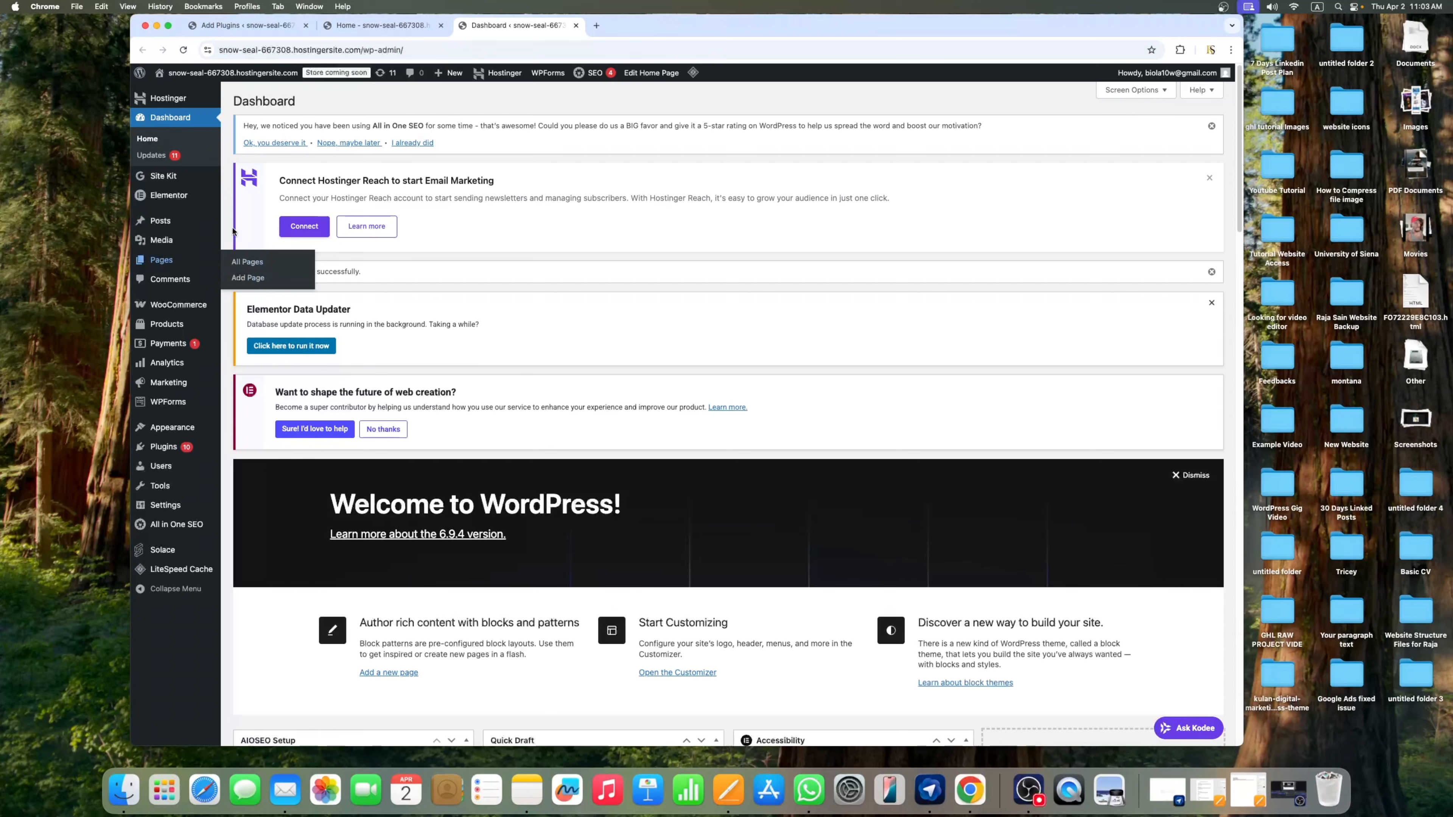
{"action": "mouse_move", "coordinate": [171, 267]}
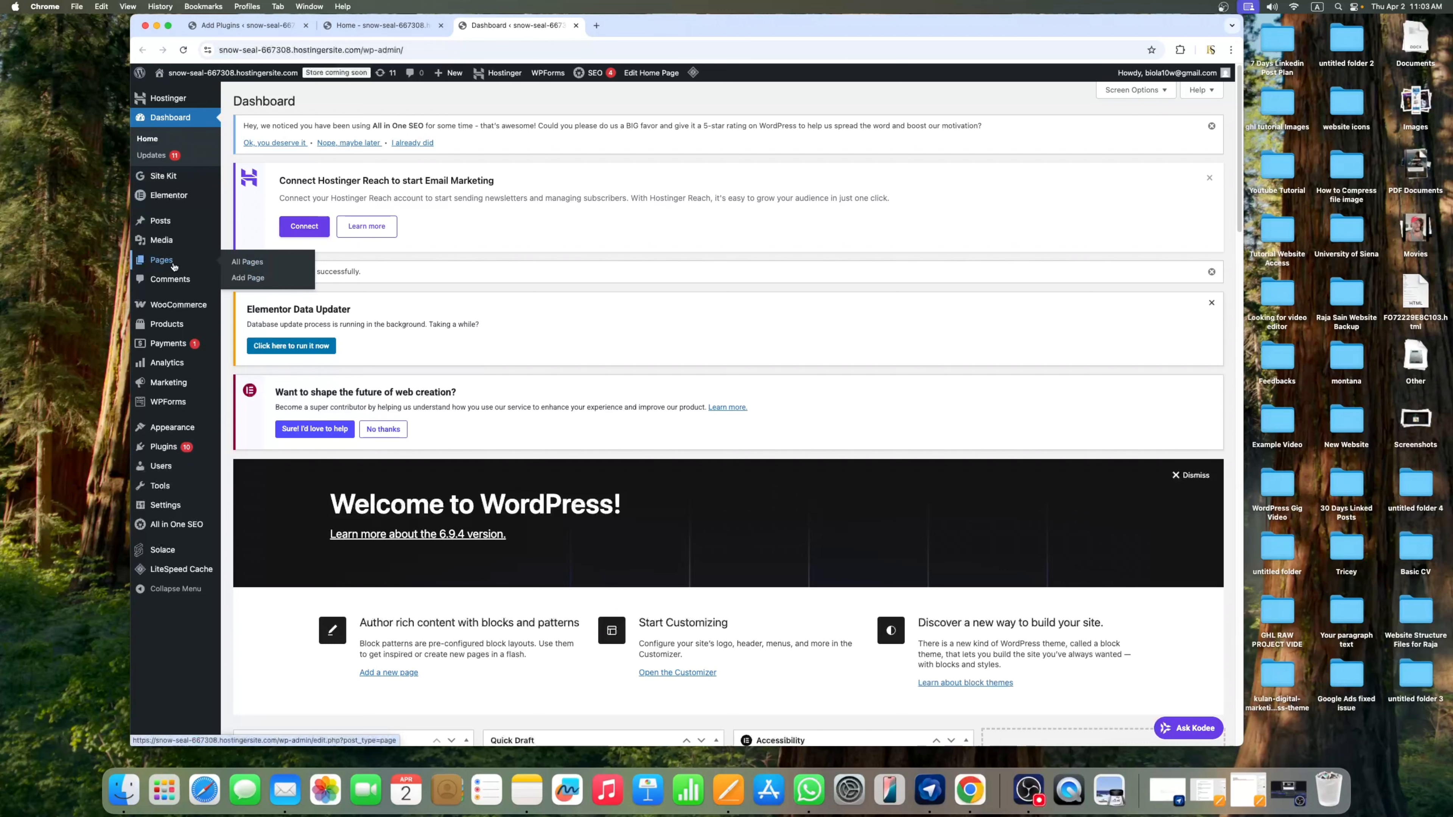
{"action": "left_click", "coordinate": [253, 265]}
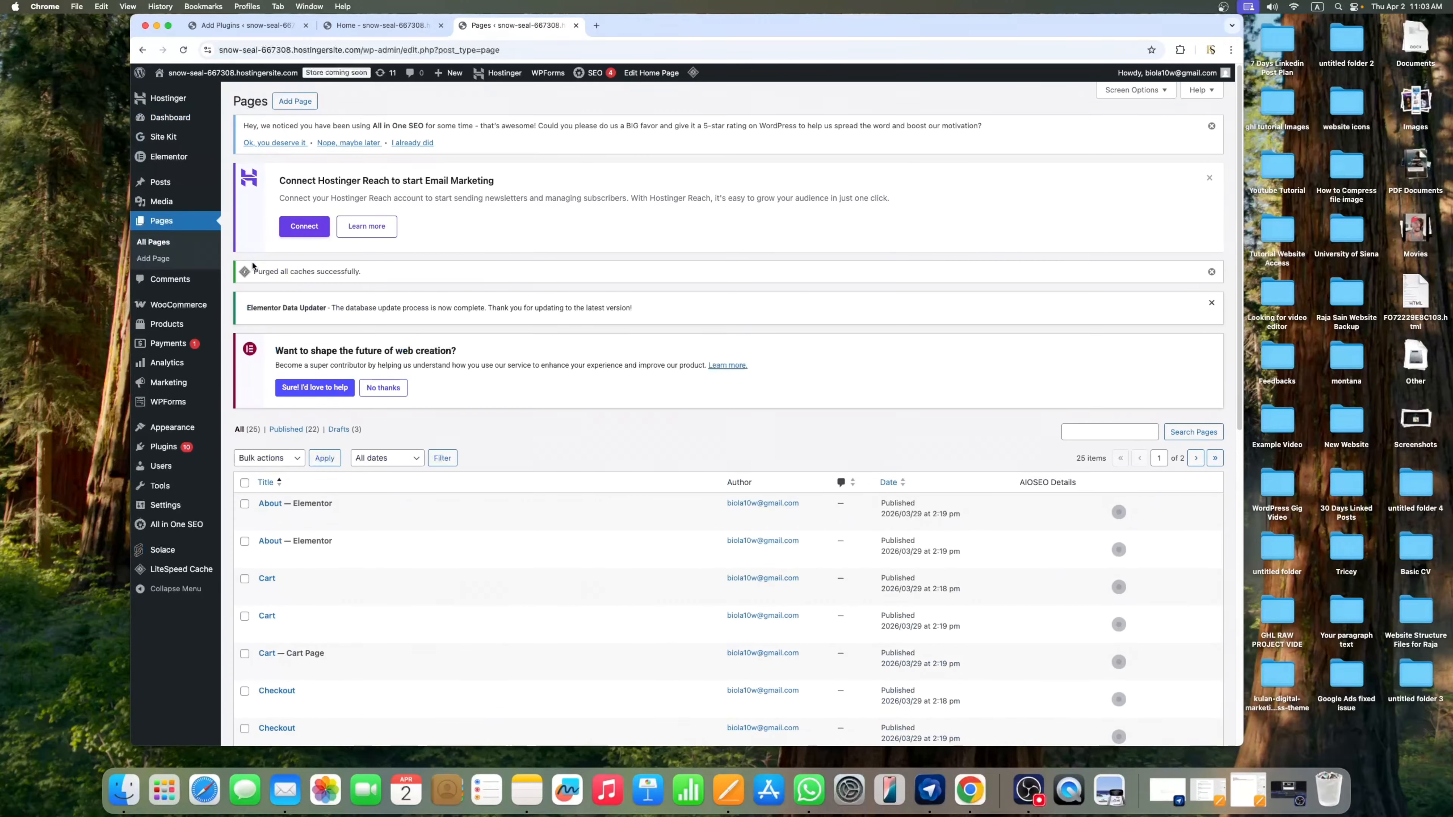
{"action": "scroll", "coordinate": [316, 330], "scroll_direction": "down", "scroll_amount": 5}
{"action": "scroll", "coordinate": [316, 331], "scroll_direction": "down", "scroll_amount": 6}
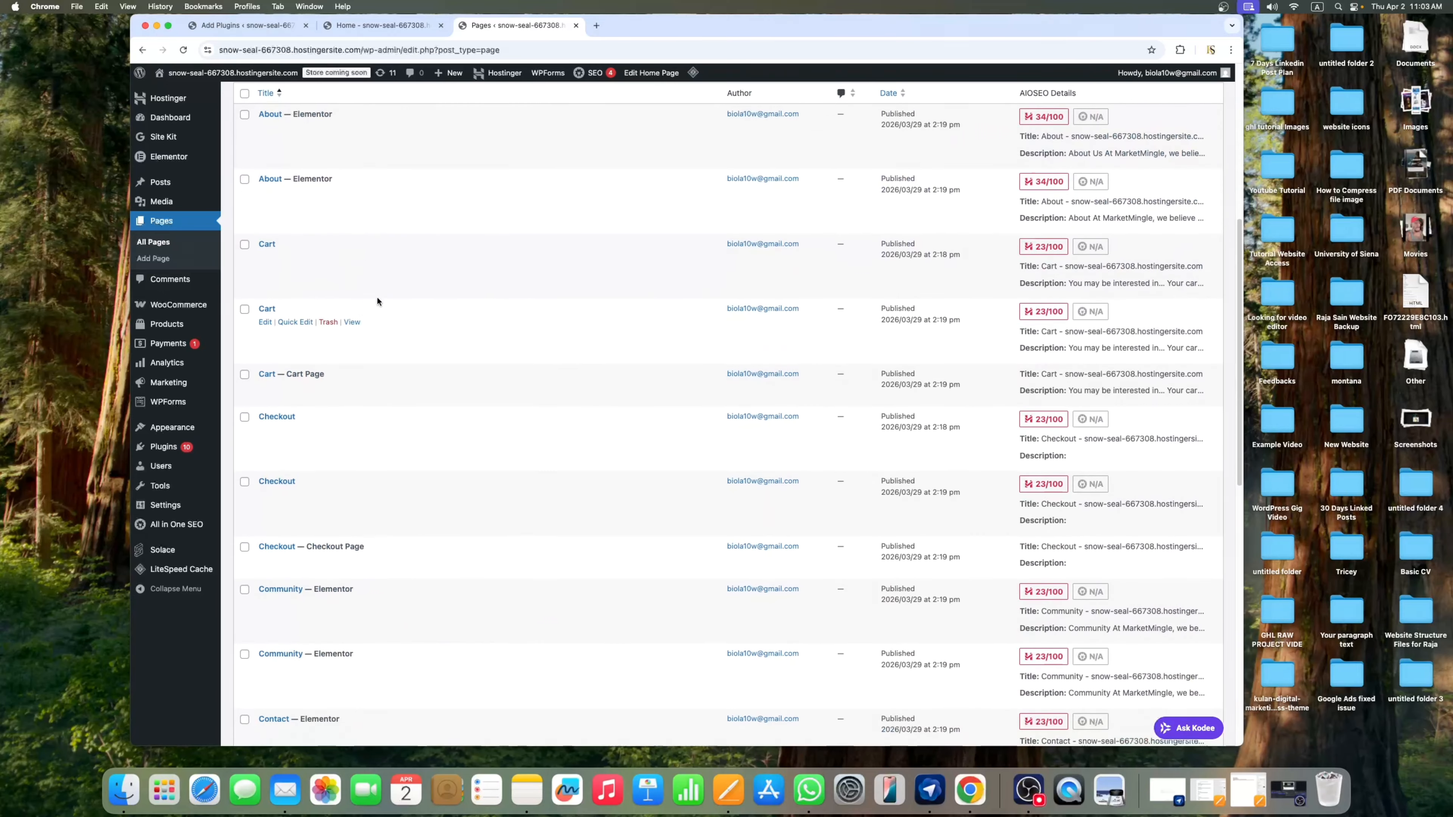
{"action": "scroll", "coordinate": [417, 284], "scroll_direction": "up", "scroll_amount": 10}
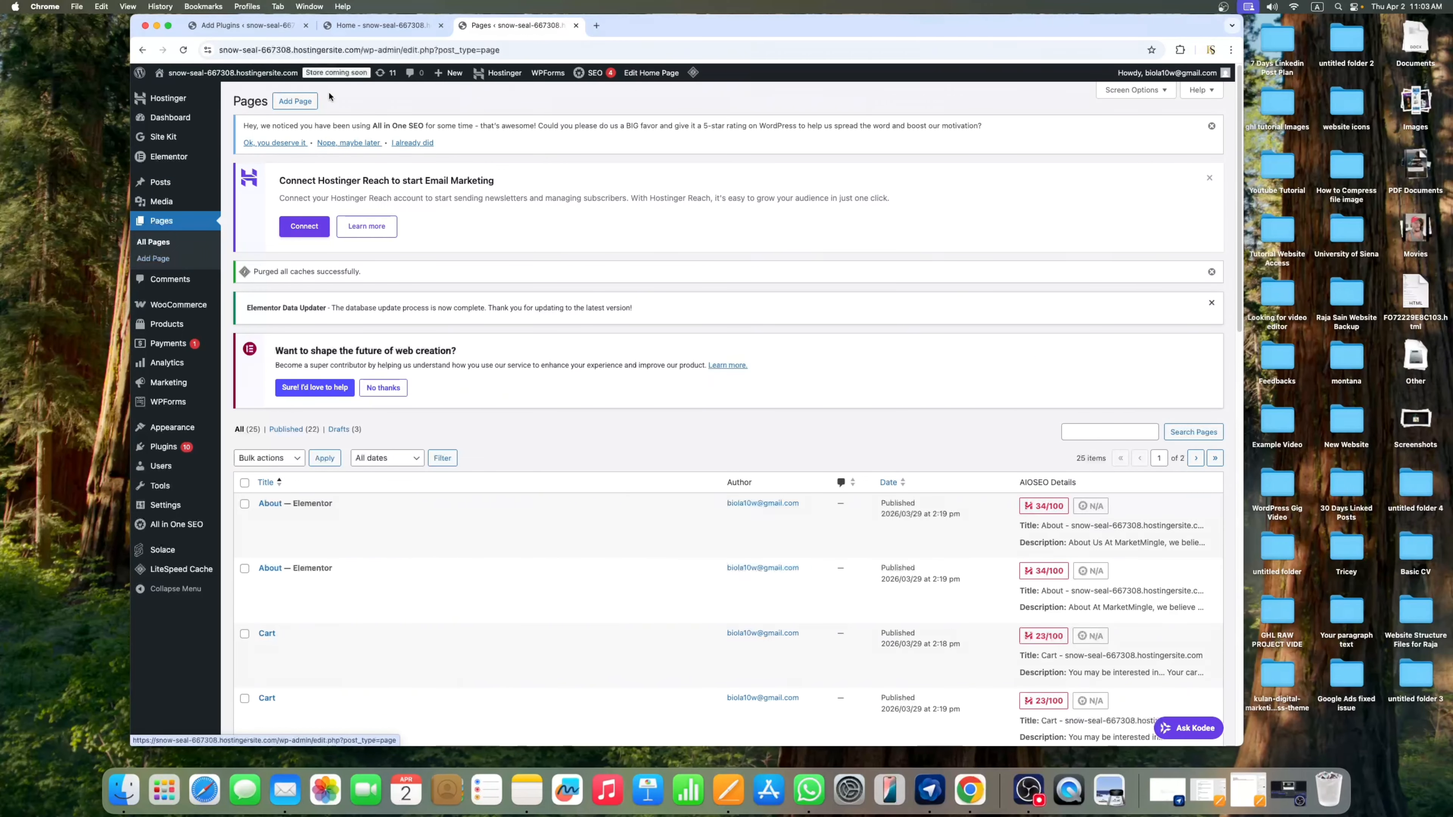
Add a new page titled "Testing Page" and open it for editing with Elementor
{"action": "left_click", "coordinate": [296, 102]}
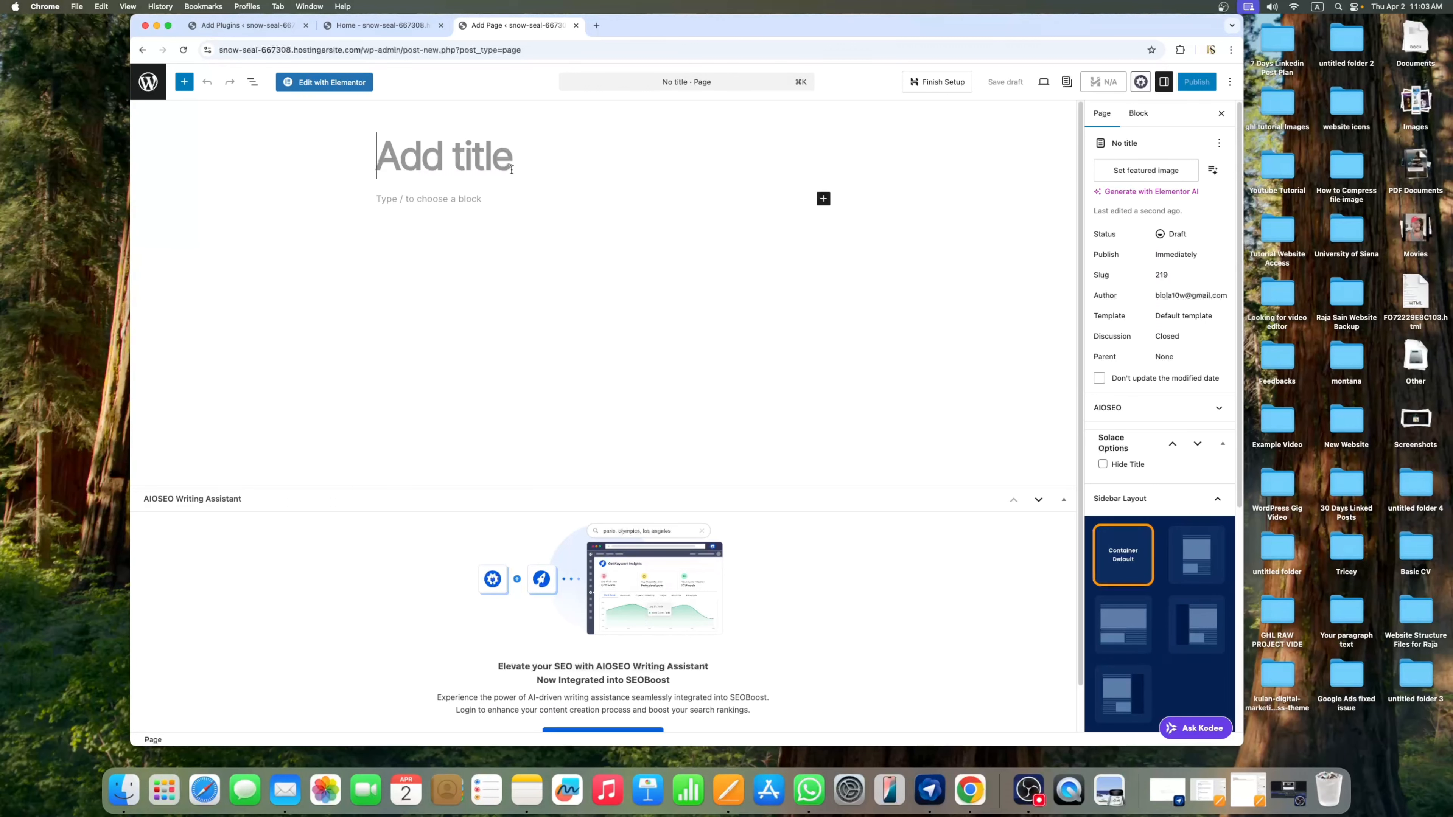
{"action": "type", "text": "P"}
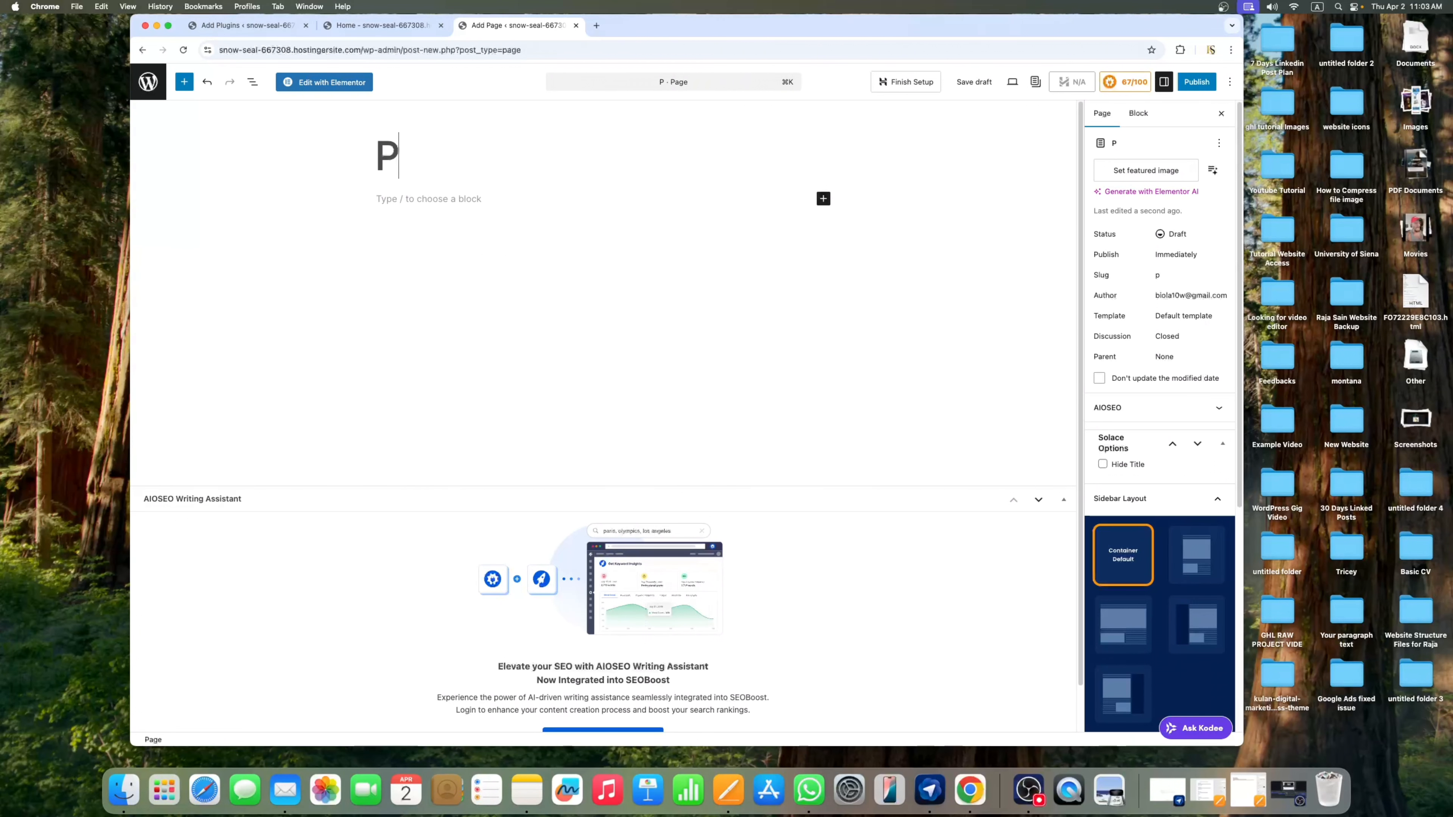
{"action": "key", "text": "BackSpace"}
{"action": "type", "text": "Te"}
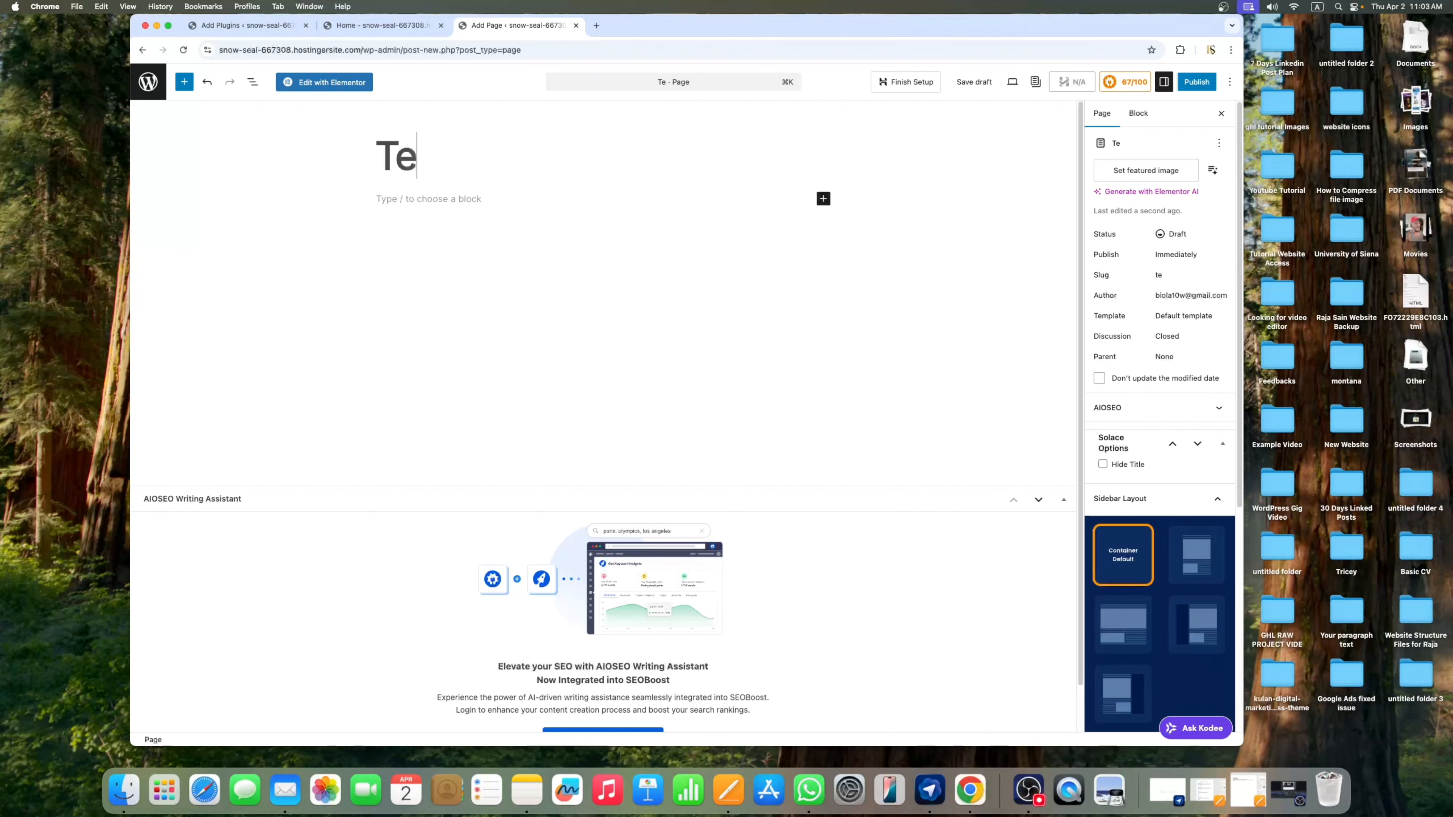
{"action": "type", "text": "stig"}
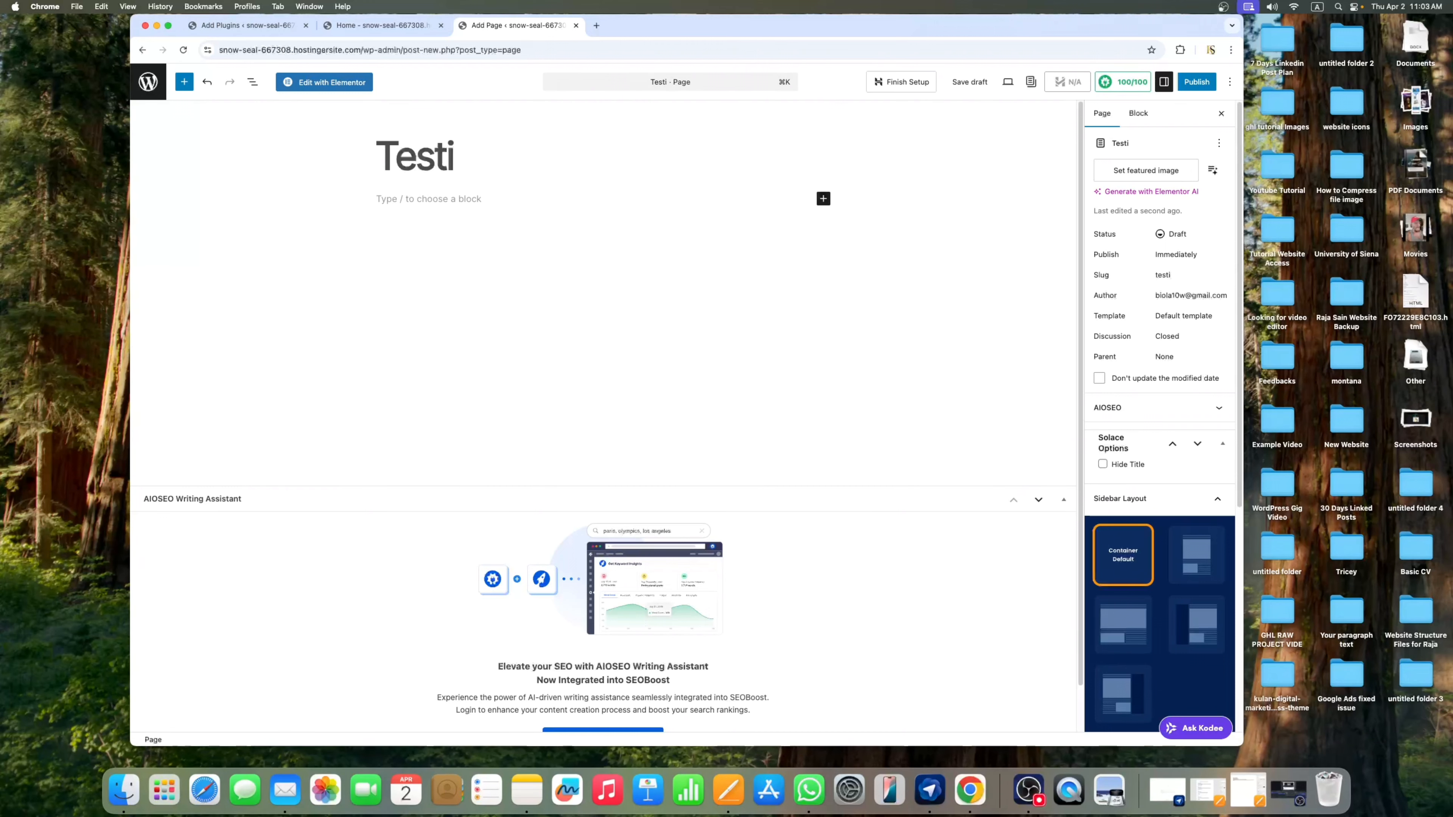
{"action": "key", "text": "BackSpace"}
{"action": "key", "text": "BackSpace"}
{"action": "type", "text": "ing Page"}
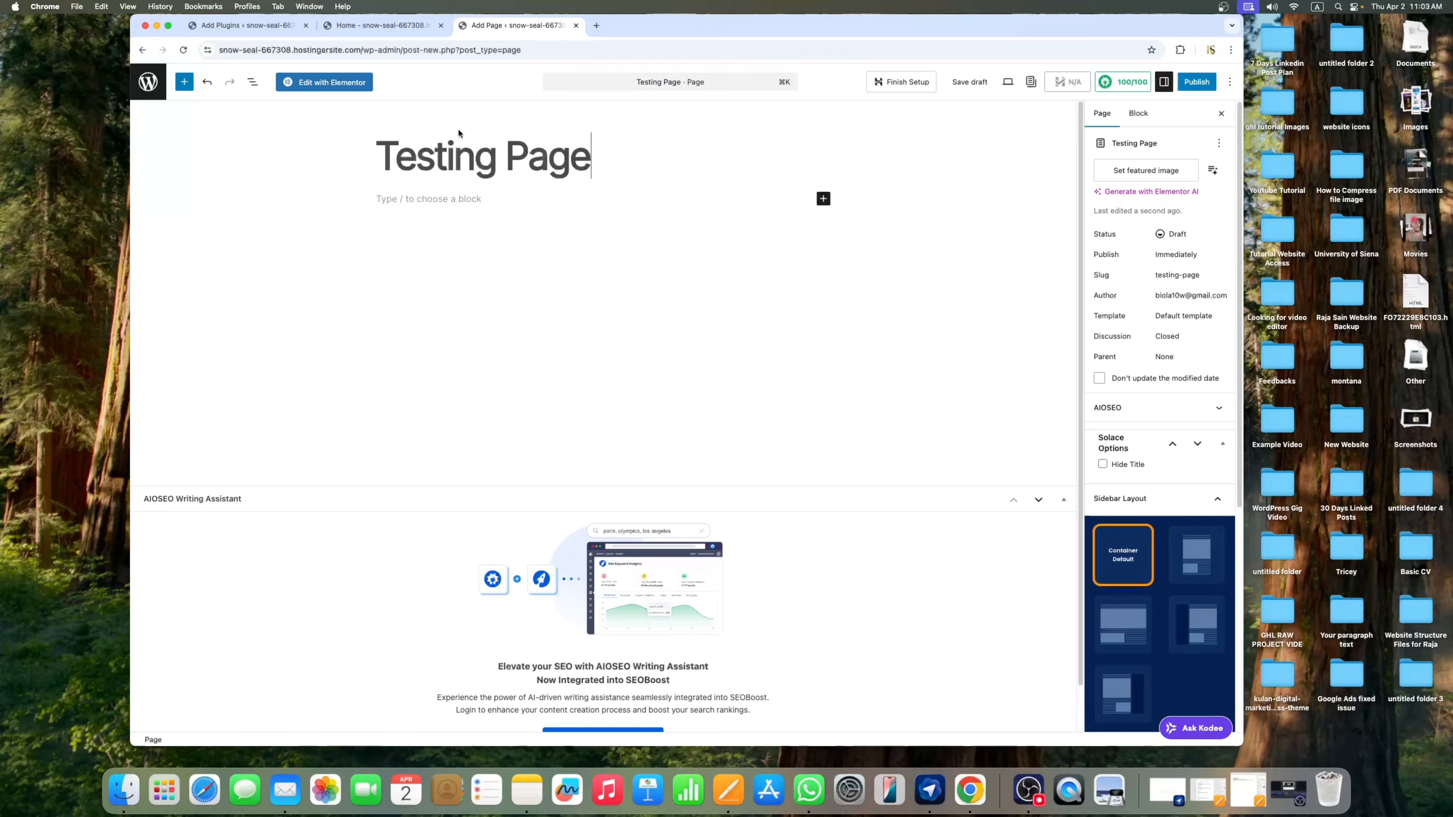
{"action": "left_click", "coordinate": [347, 86]}
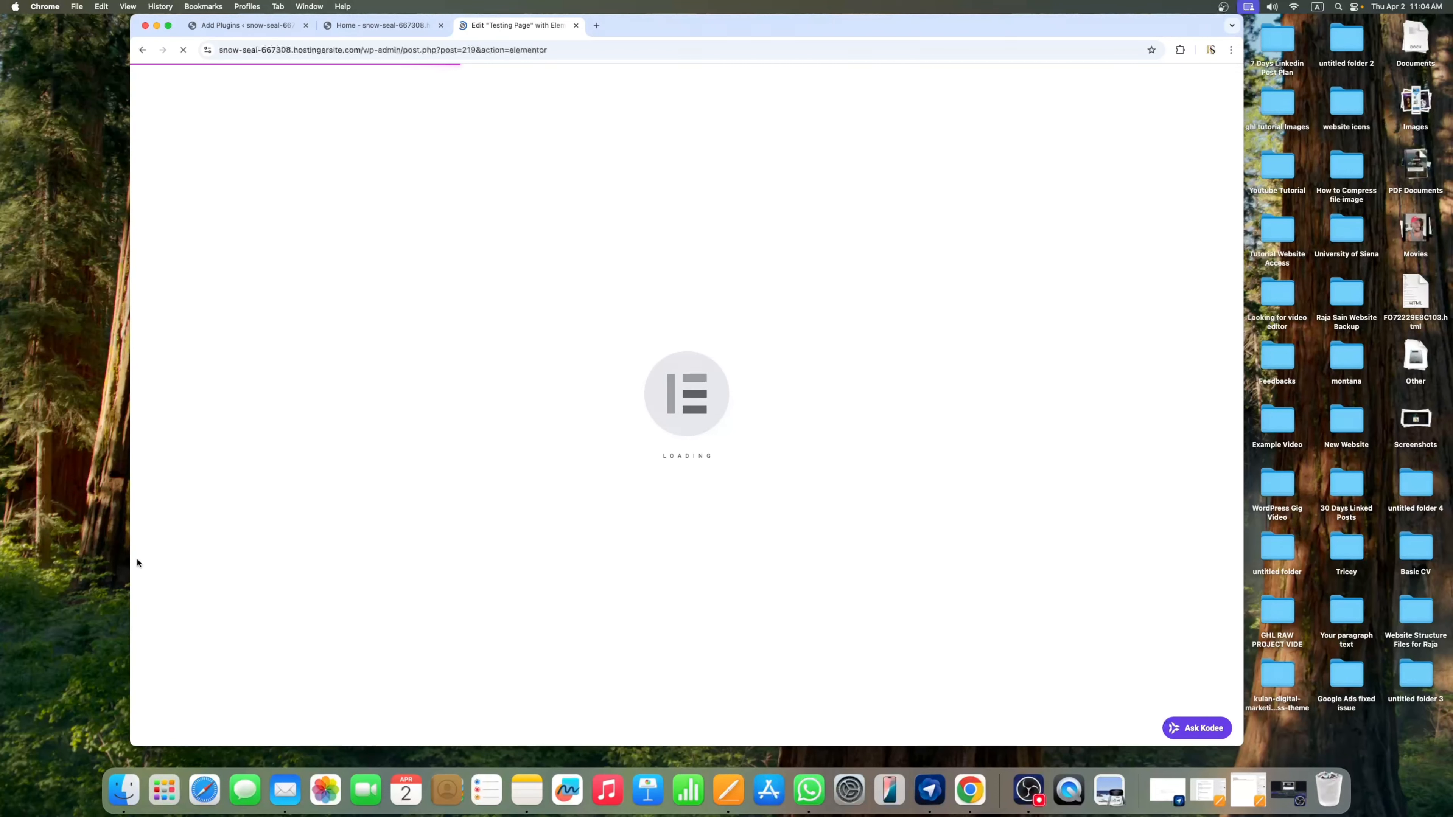
View the site's installed themes in the plugins tab, and return to the Testing Page editor
{"action": "left_click", "coordinate": [399, 27]}
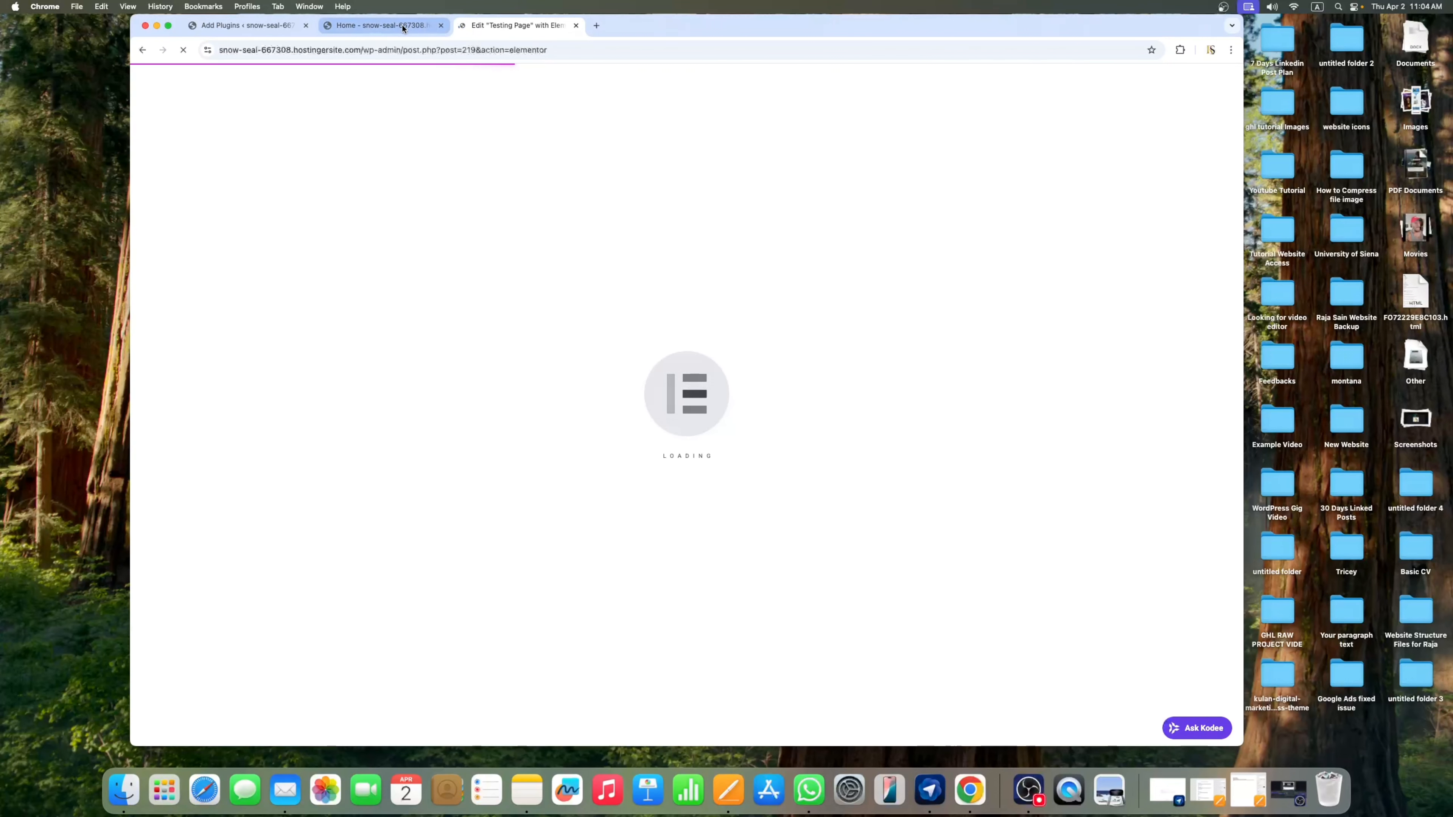
{"action": "left_click", "coordinate": [224, 34]}
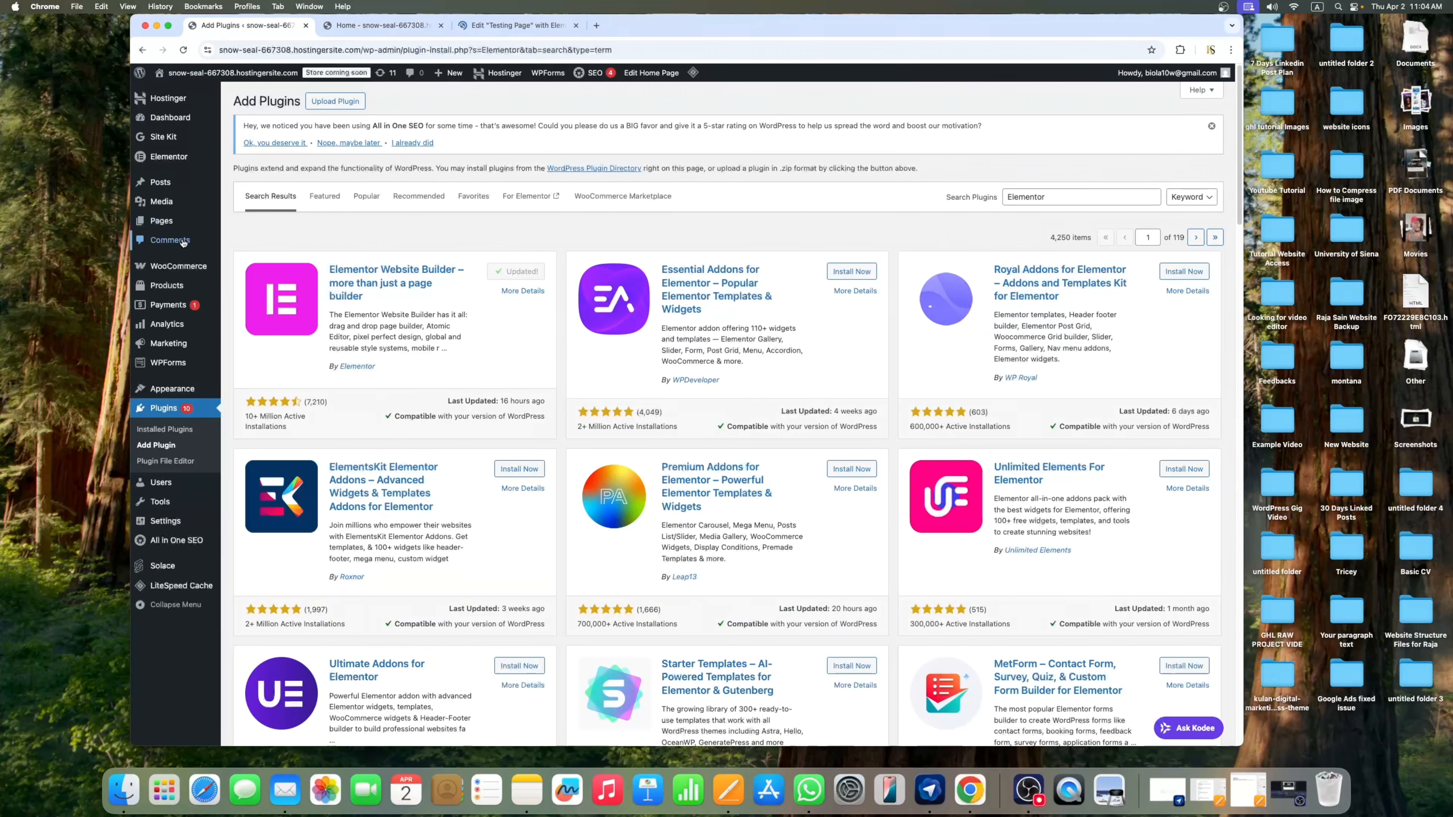
{"action": "mouse_move", "coordinate": [172, 390]}
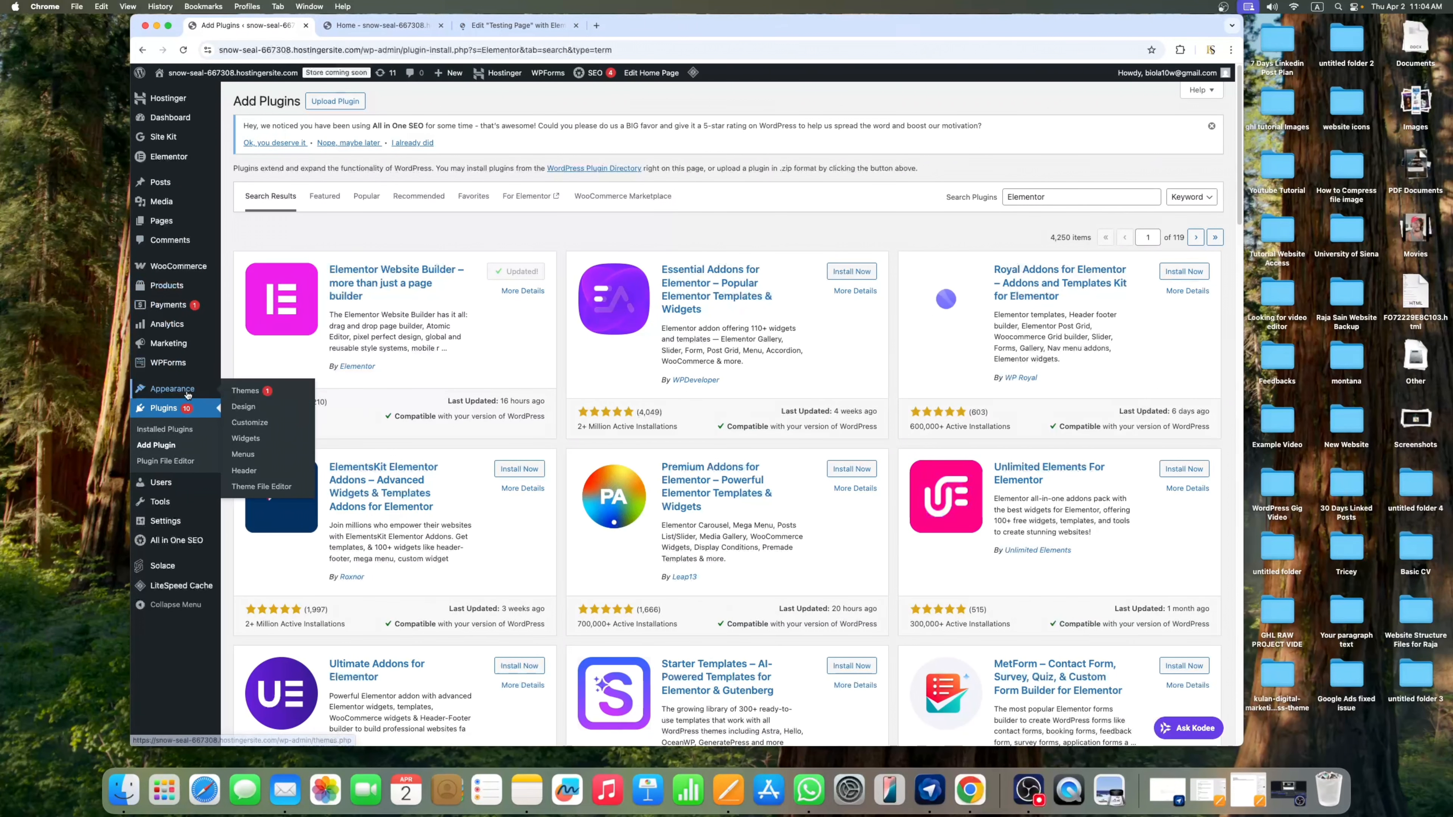
{"action": "left_click", "coordinate": [251, 392]}
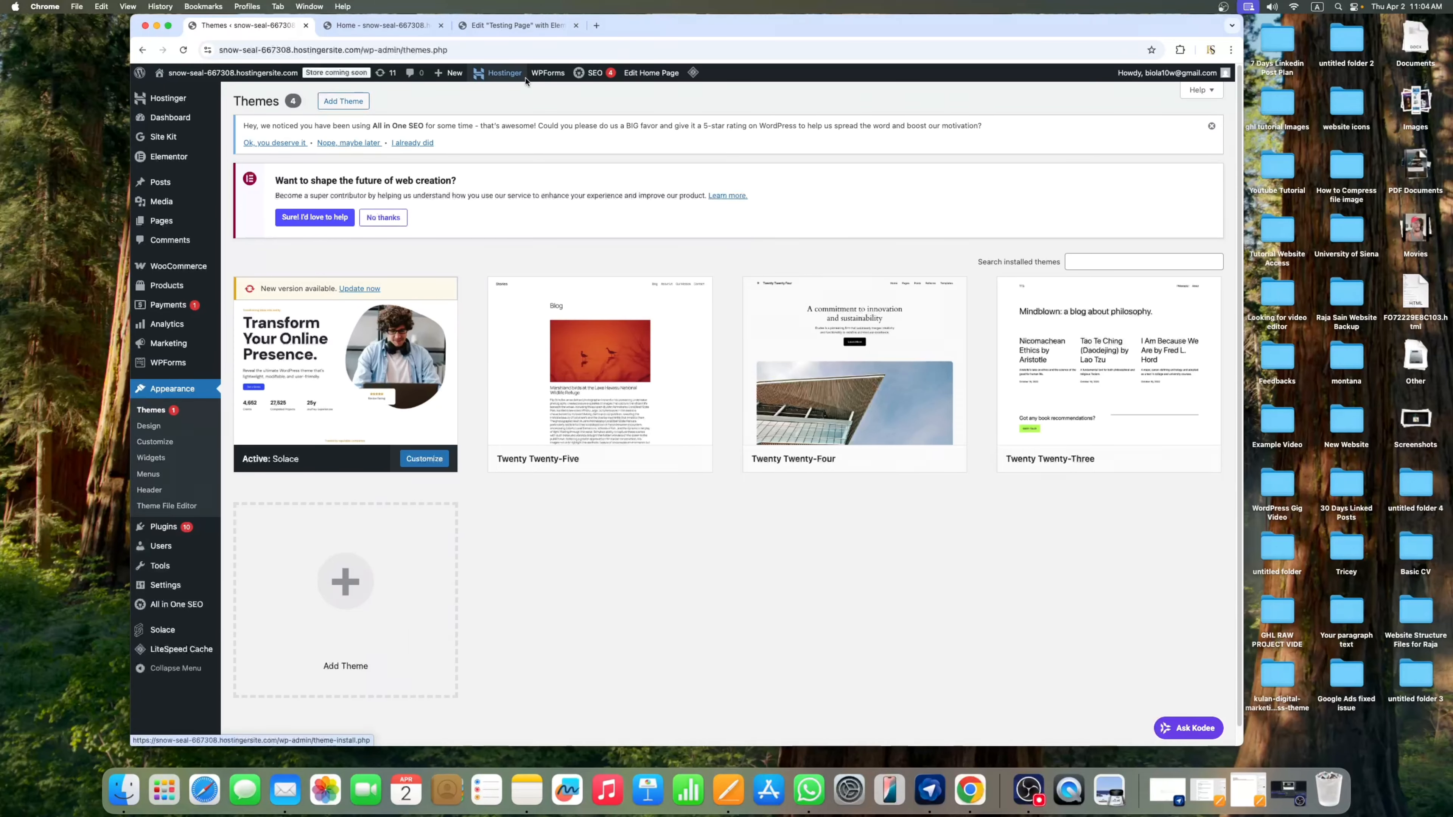
{"action": "left_click", "coordinate": [476, 28]}
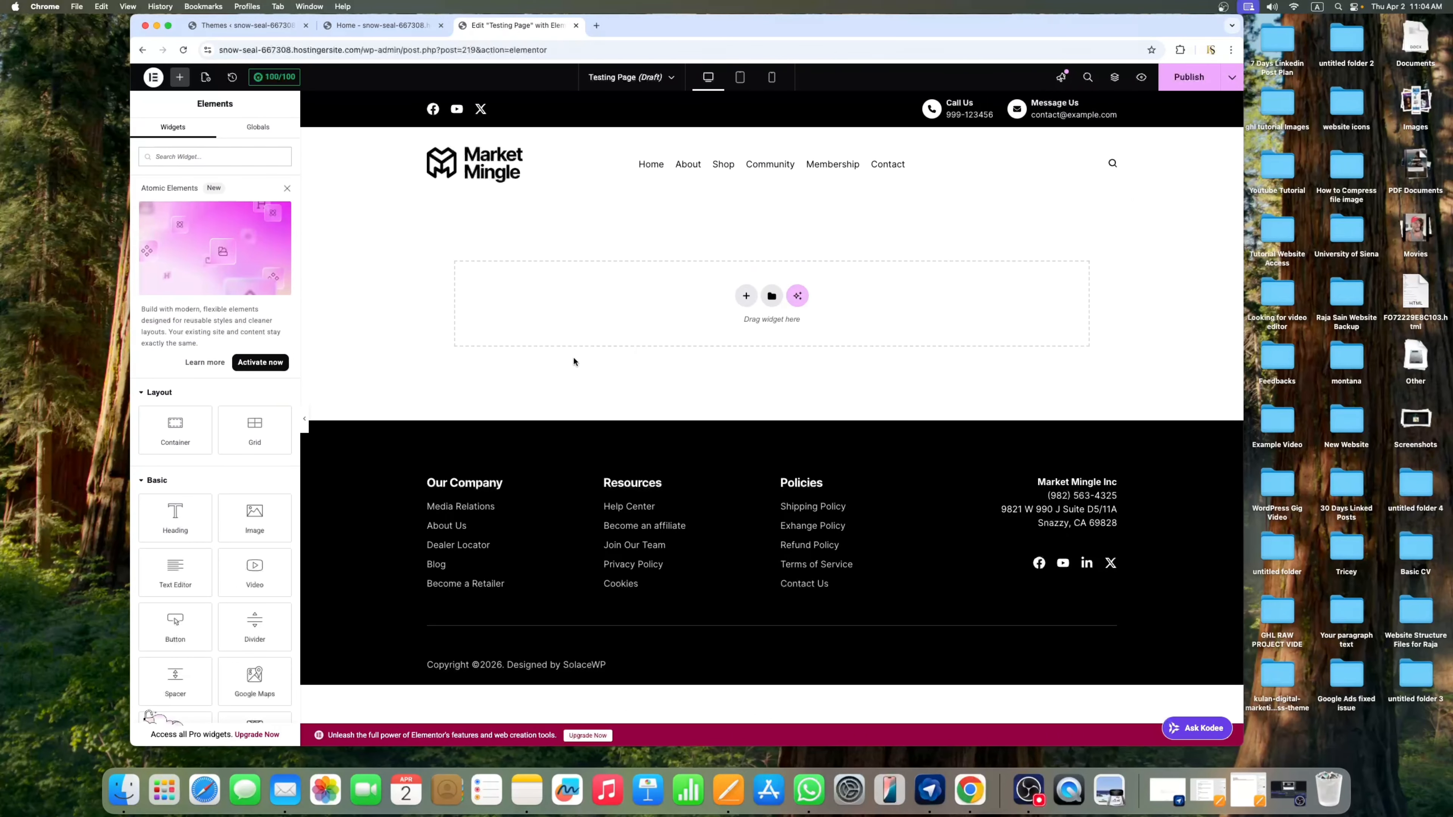
Hide and reshow the Elementor widgets panel, dismiss the Atomic Elements promotion, and keep the Layout group expanded
{"action": "left_click", "coordinate": [305, 422]}
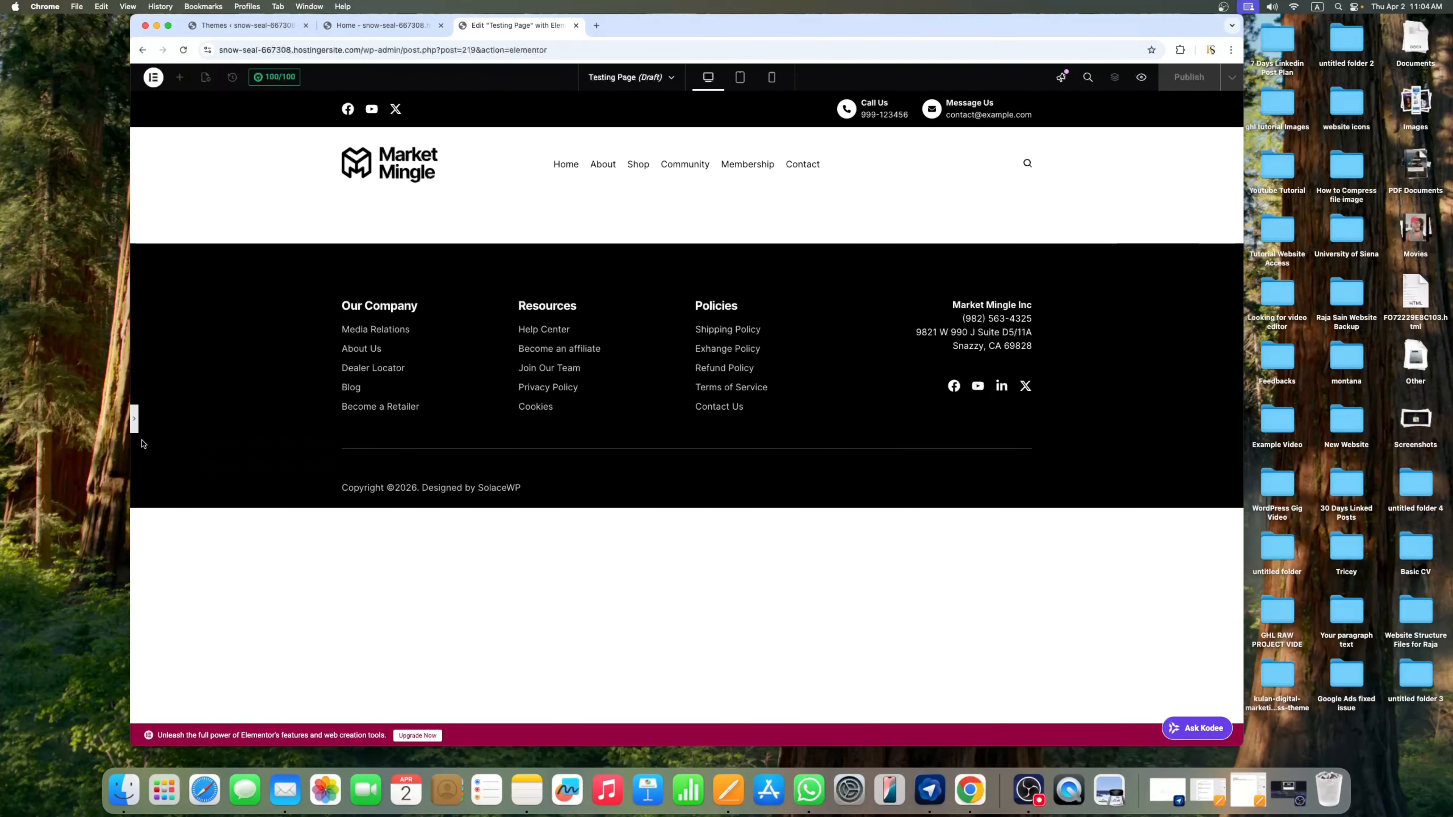
{"action": "left_click", "coordinate": [135, 423]}
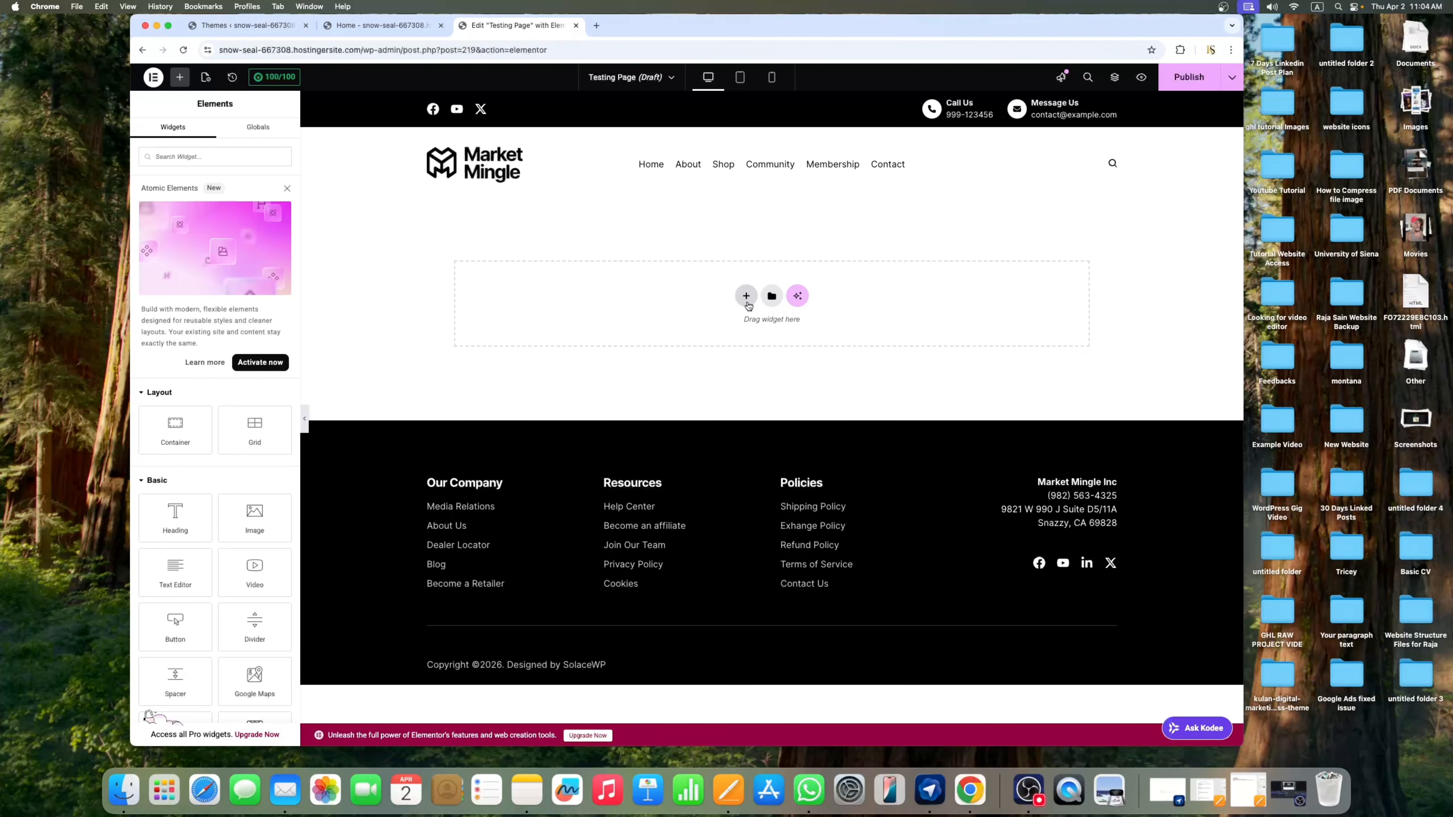
{"action": "left_click", "coordinate": [287, 189]}
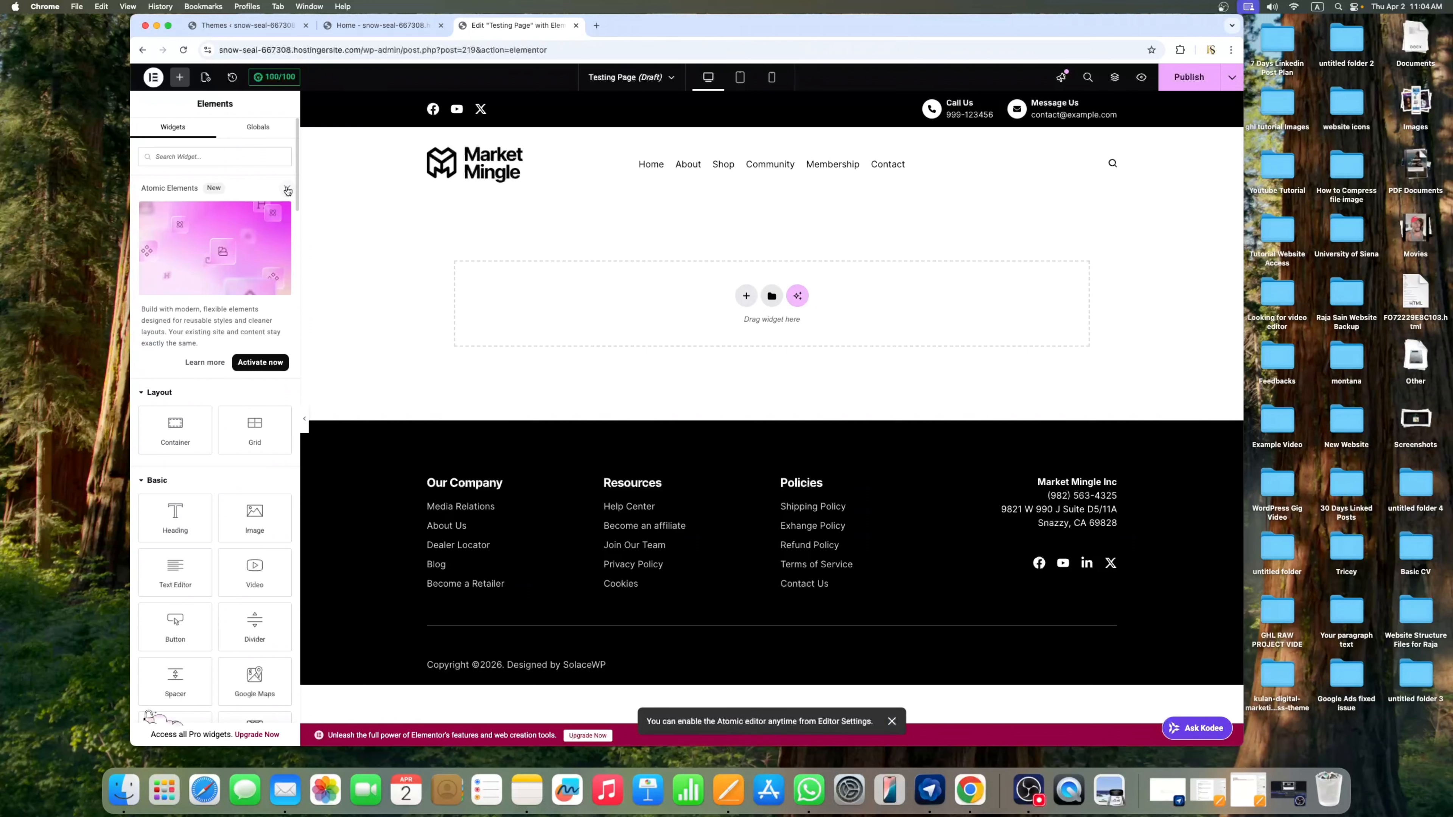
{"action": "left_click", "coordinate": [285, 190]}
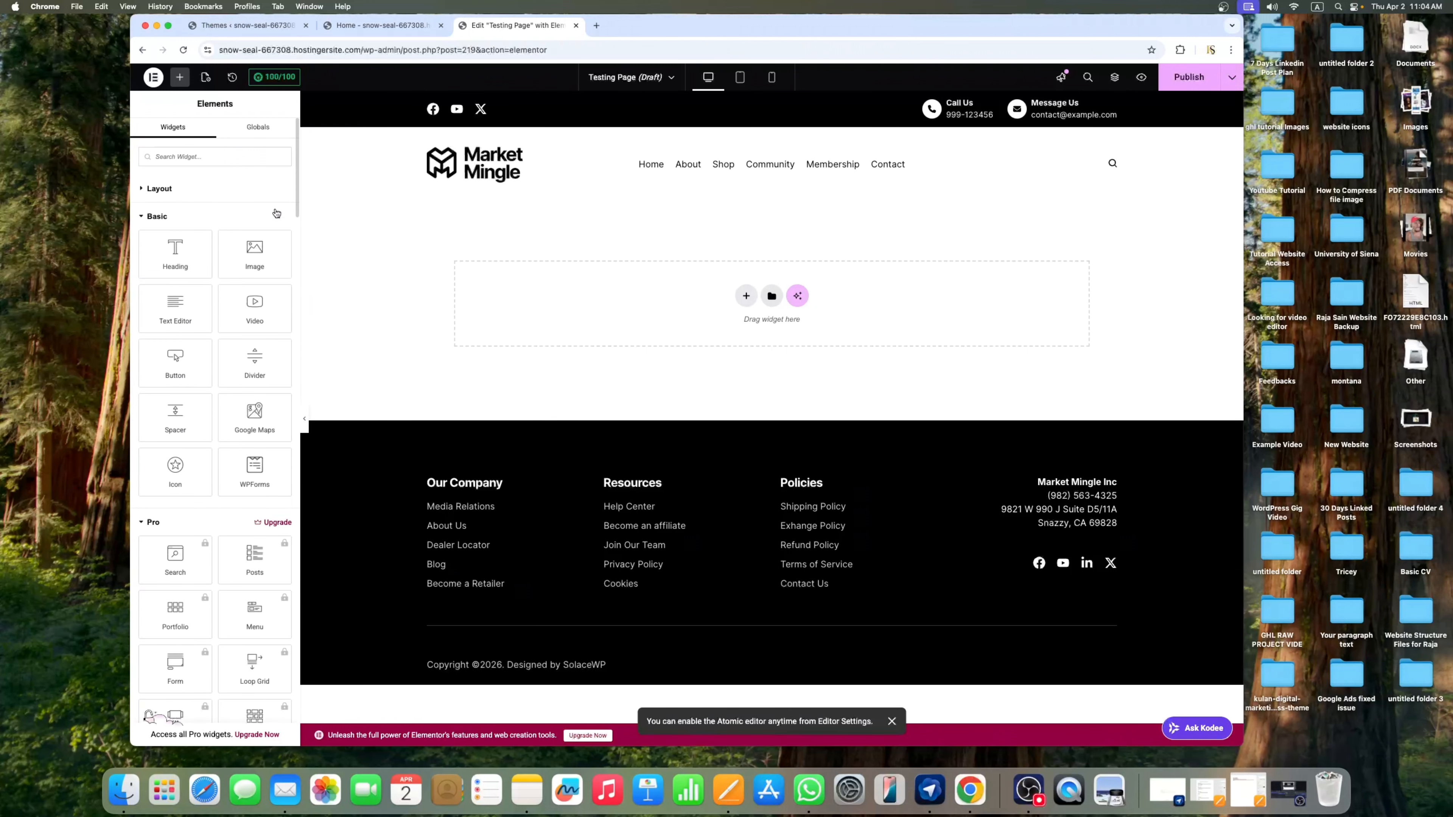
{"action": "left_click", "coordinate": [235, 191]}
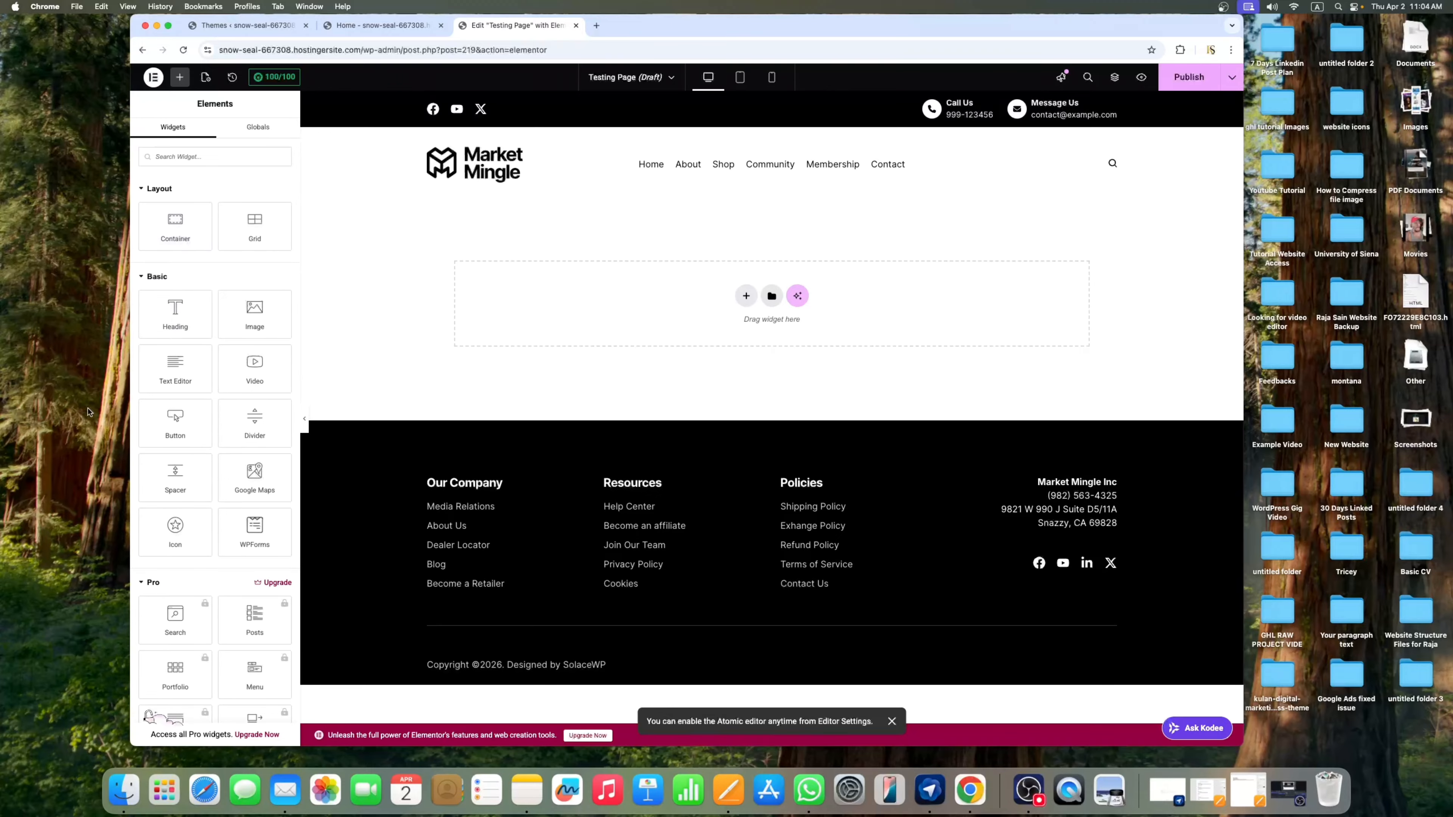
Add a container with two equal columns to the page and place a Heading widget in its left column
{"action": "left_click", "coordinate": [746, 296]}
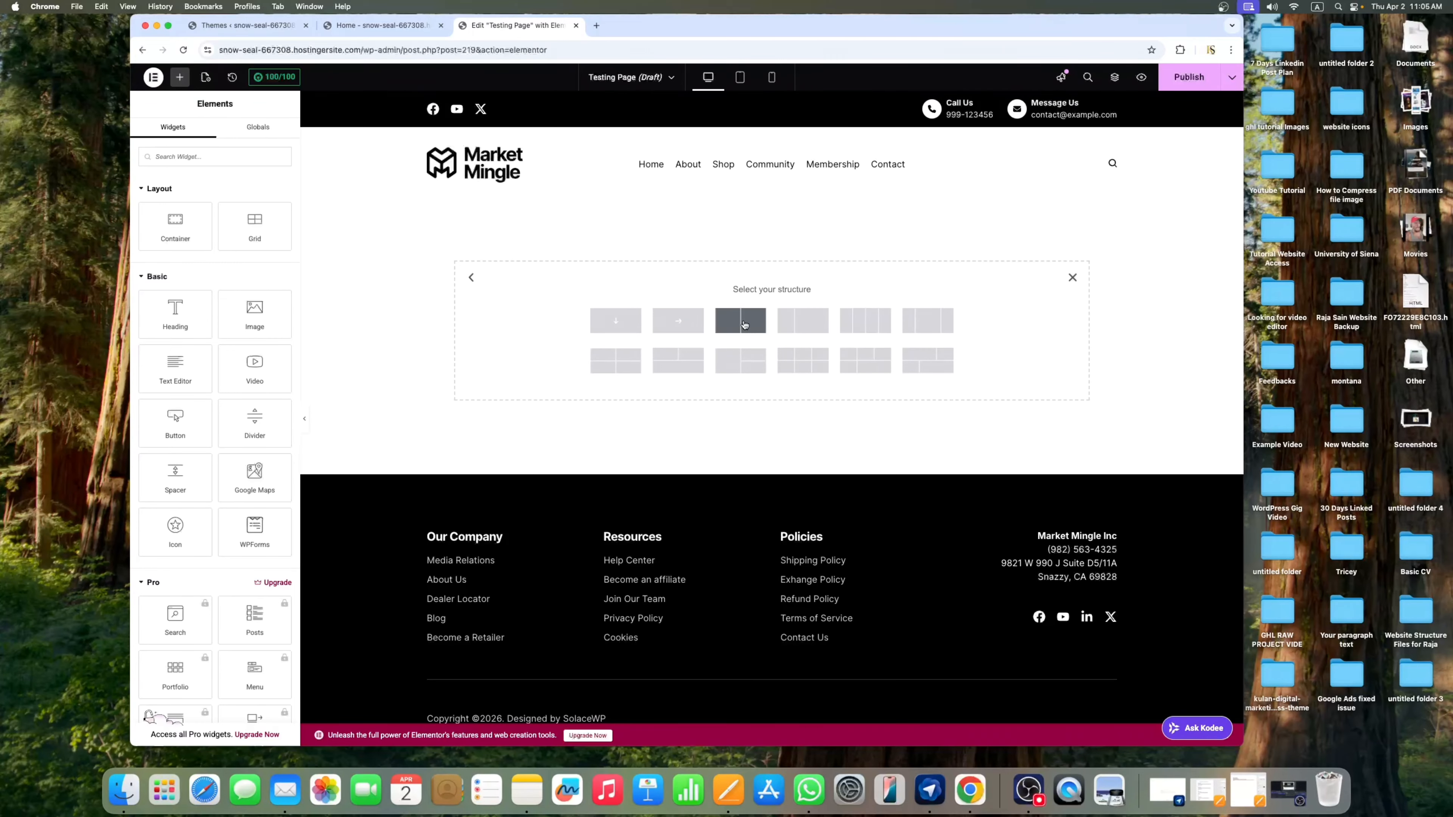
{"action": "left_click", "coordinate": [740, 321]}
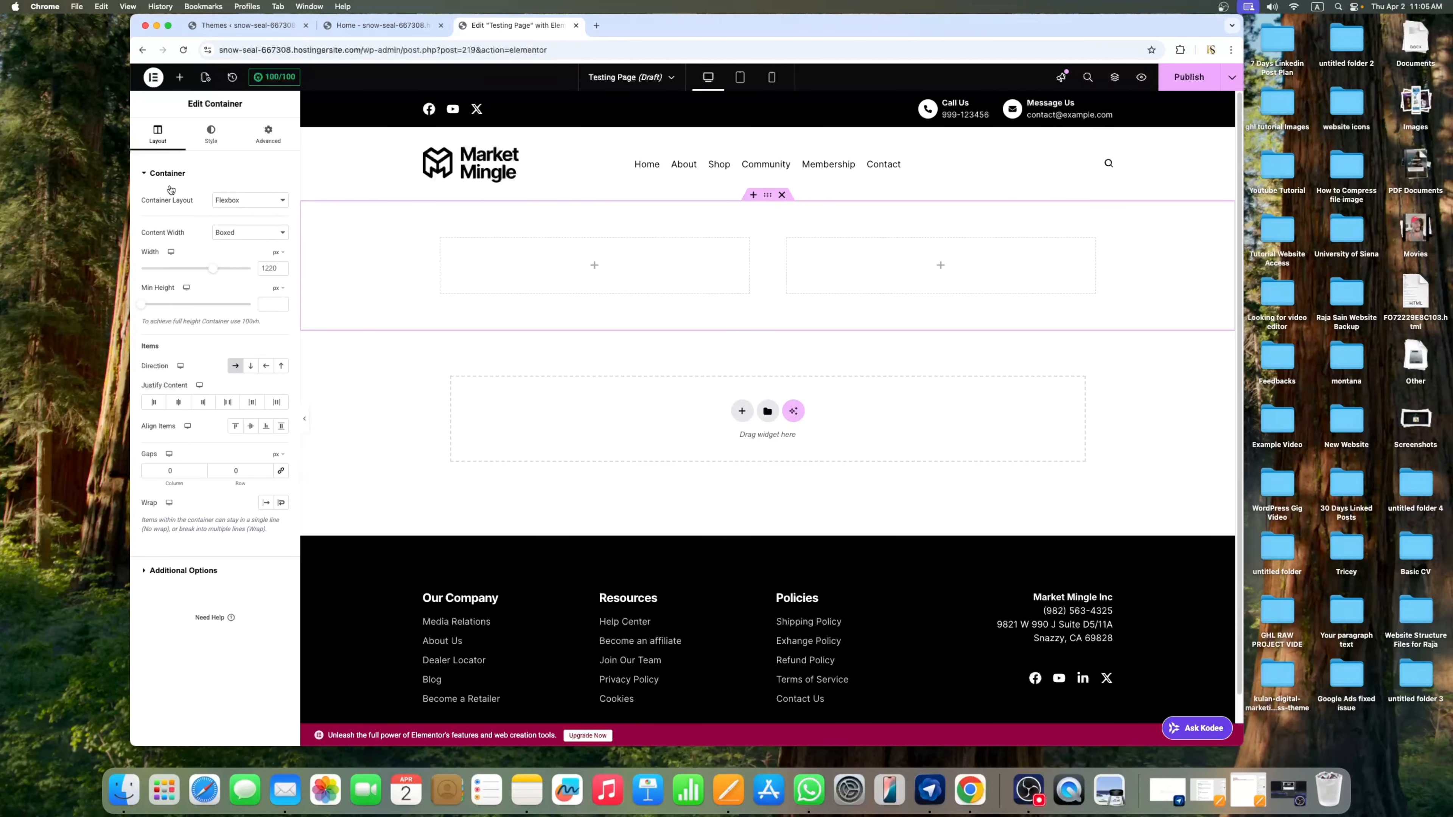
{"action": "left_click", "coordinate": [210, 145]}
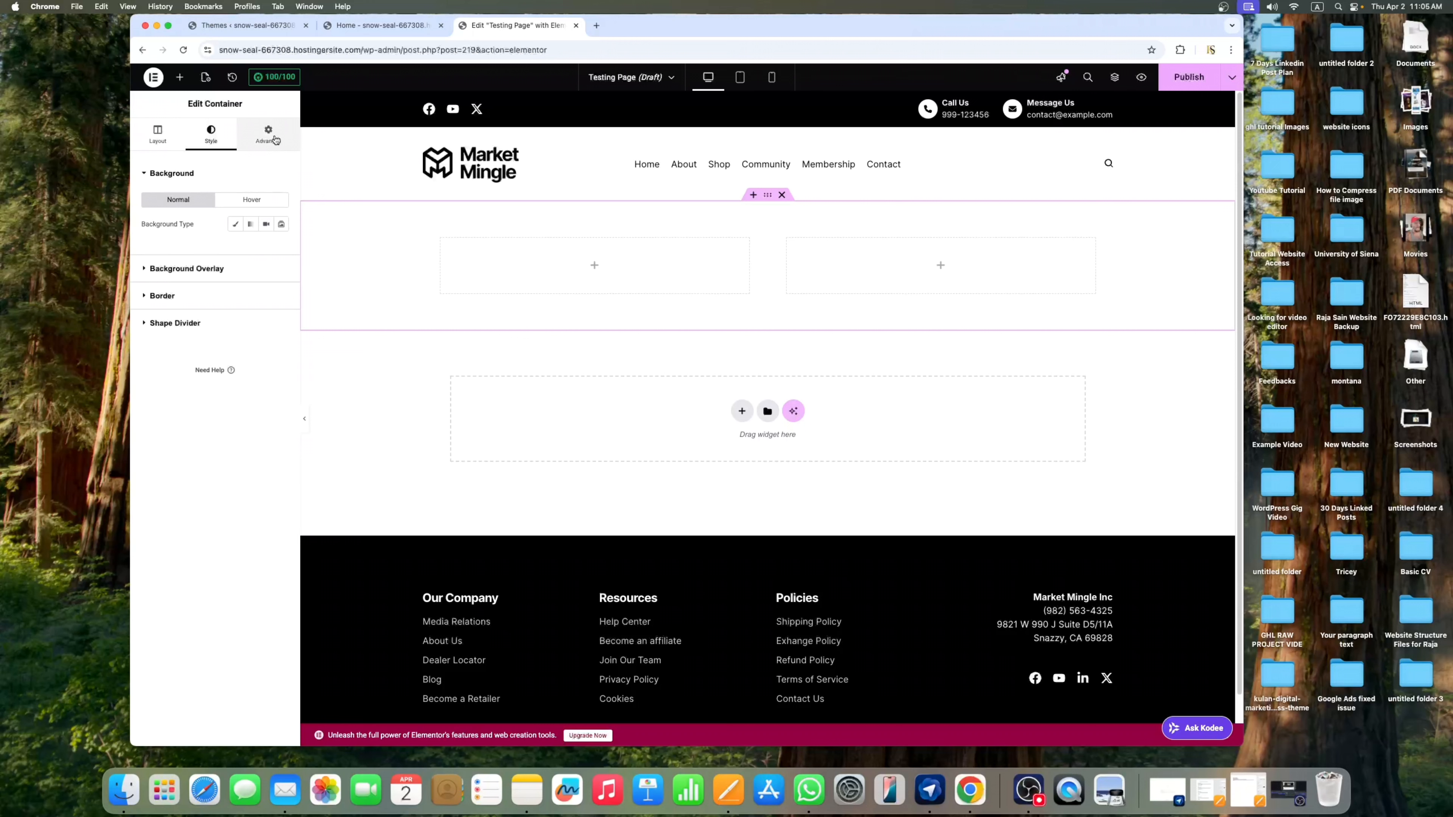
{"action": "left_click", "coordinate": [180, 81]}
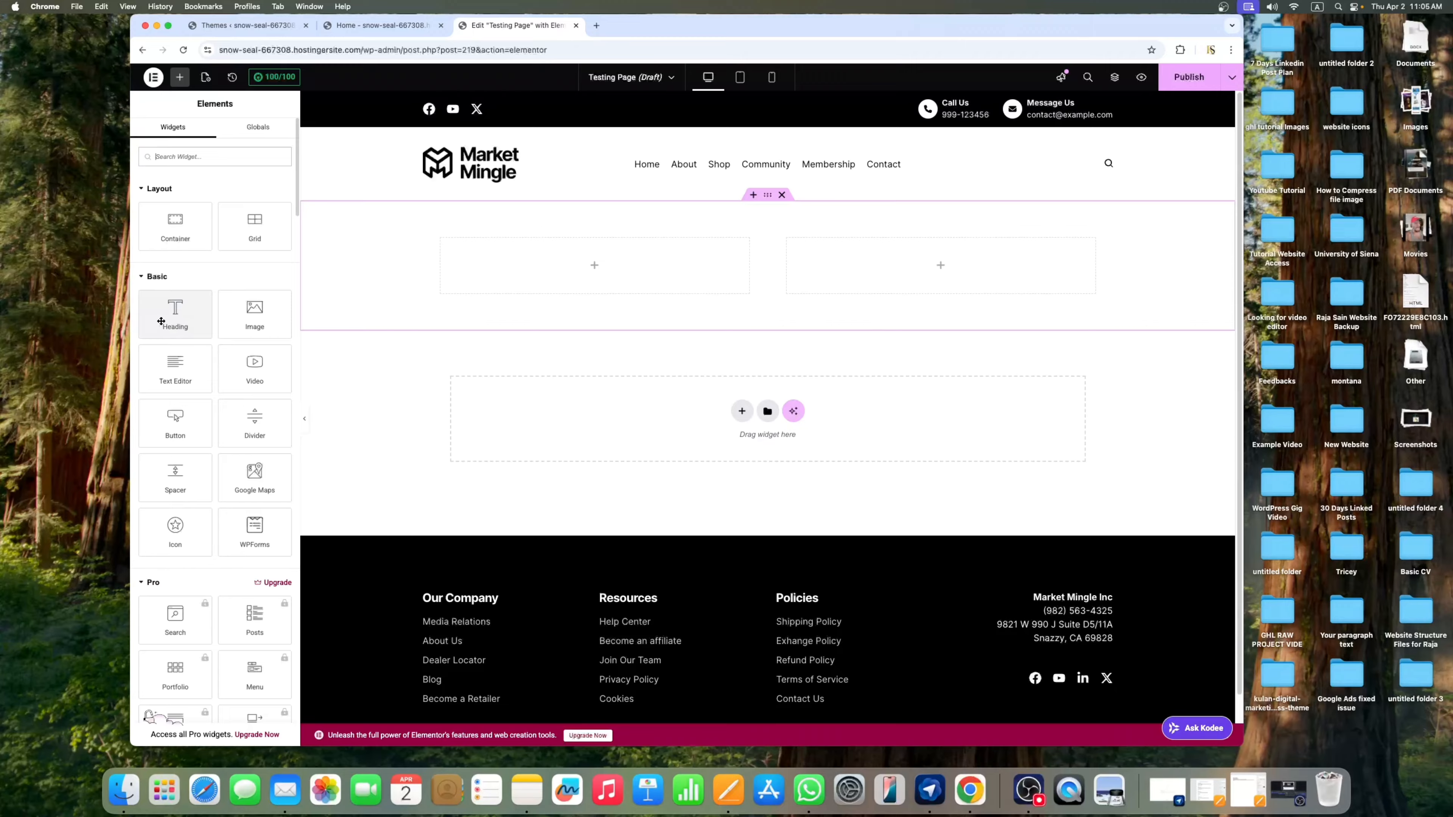
{"action": "left_click_drag", "start_coordinate": [174, 321], "coordinate": [554, 265]}
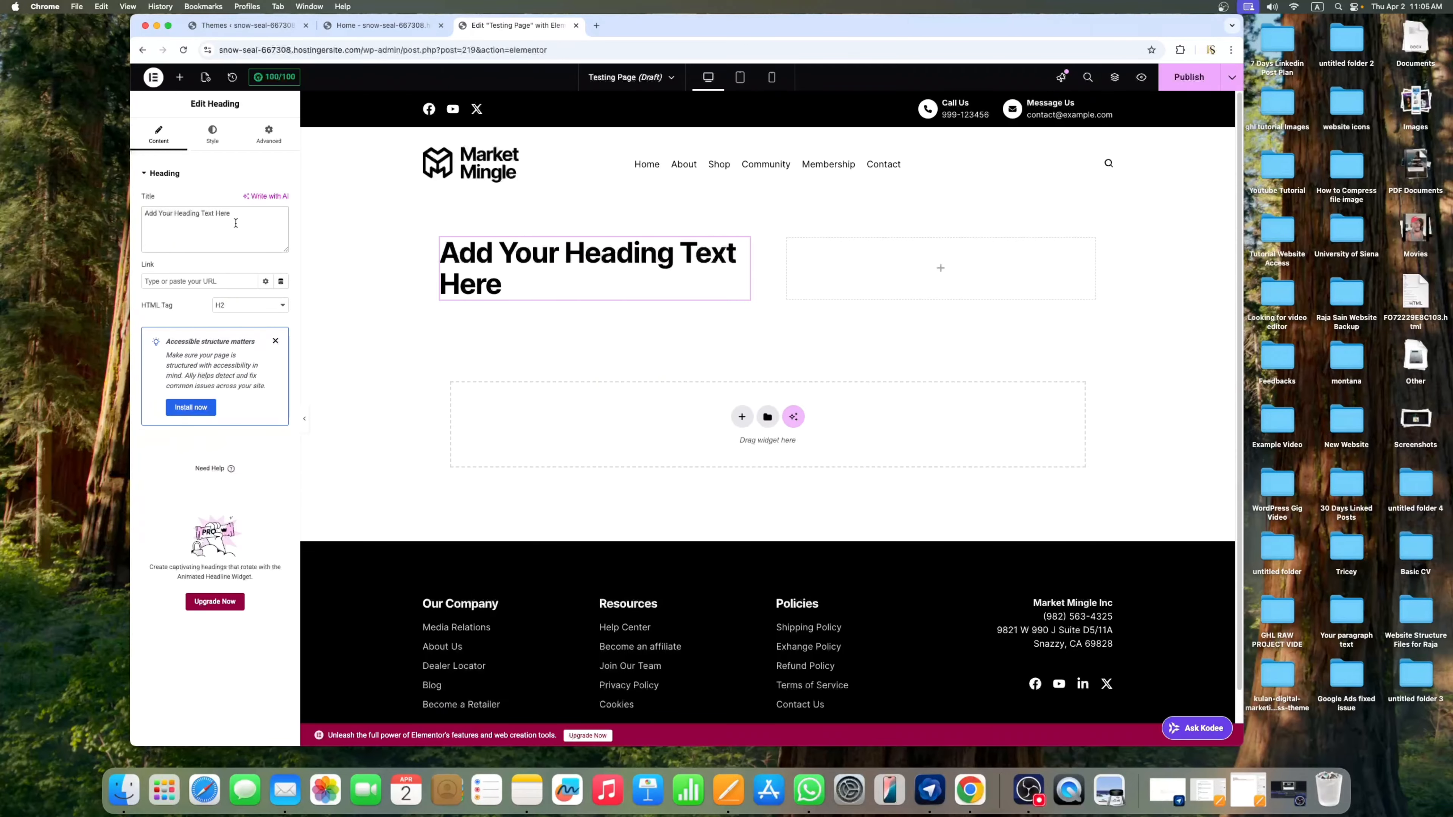
Replace the heading title with "In 2026 Push Your Limits, Achieve Greatness with Every Rep", copied from the Home page, and preview the layout without the editing panel
{"action": "left_click", "coordinate": [378, 26]}
{"action": "left_click_drag", "start_coordinate": [337, 298], "coordinate": [527, 410]}
{"action": "right_click", "coordinate": [520, 371]}
{"action": "left_click", "coordinate": [544, 398]}
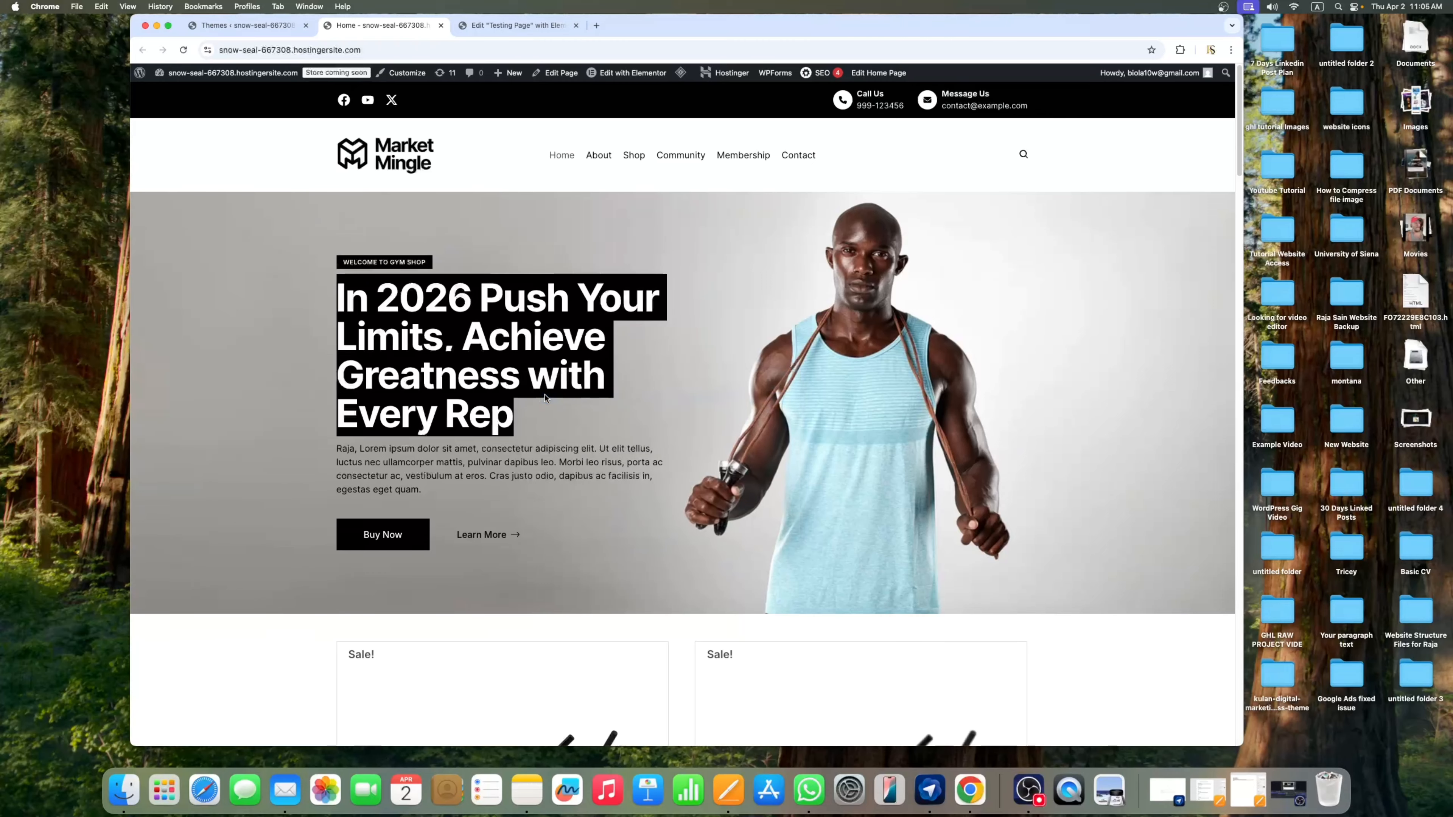
{"action": "left_click", "coordinate": [560, 29]}
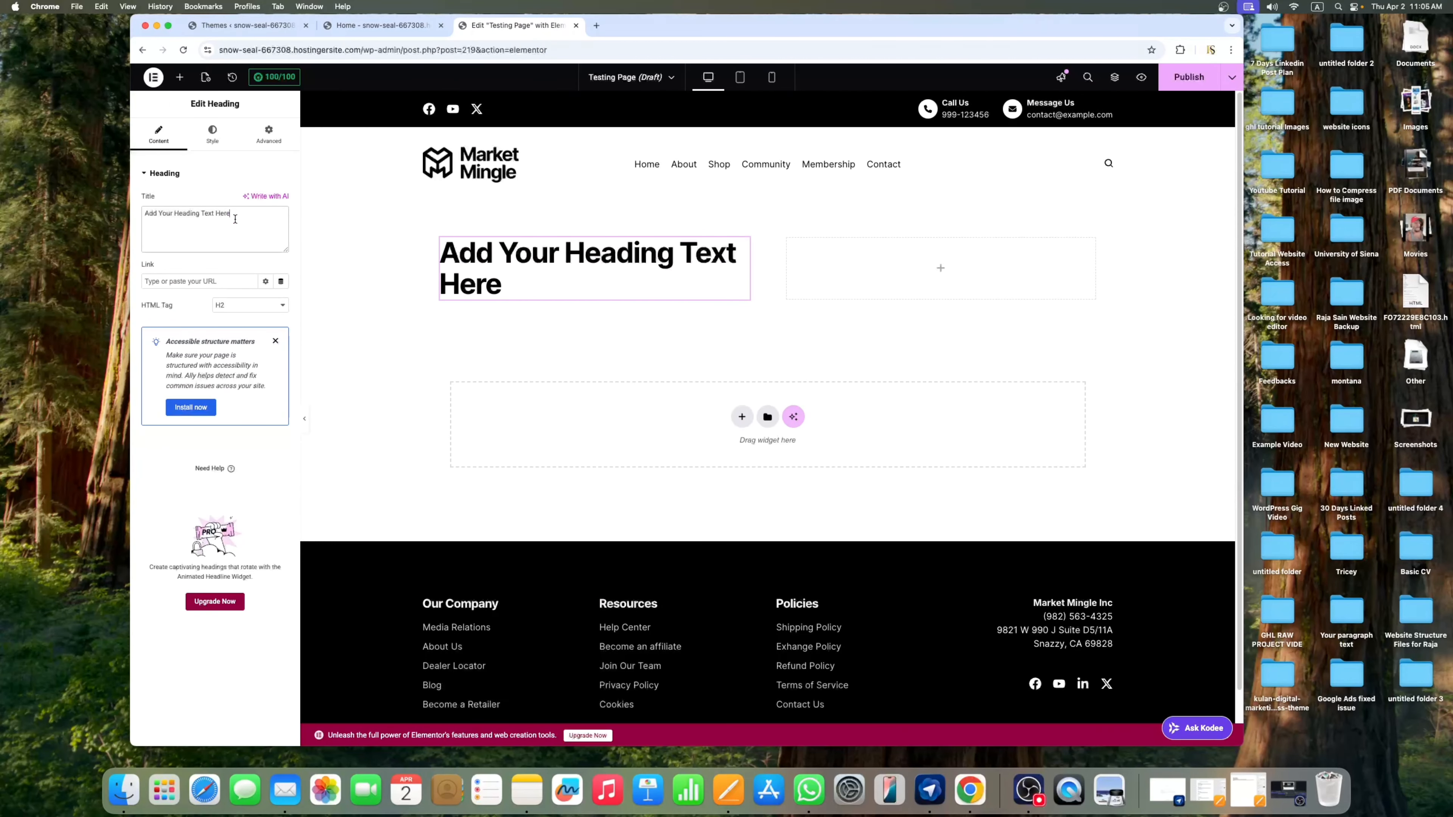
{"action": "key", "text": "super+a"}
{"action": "key", "text": "super+v"}
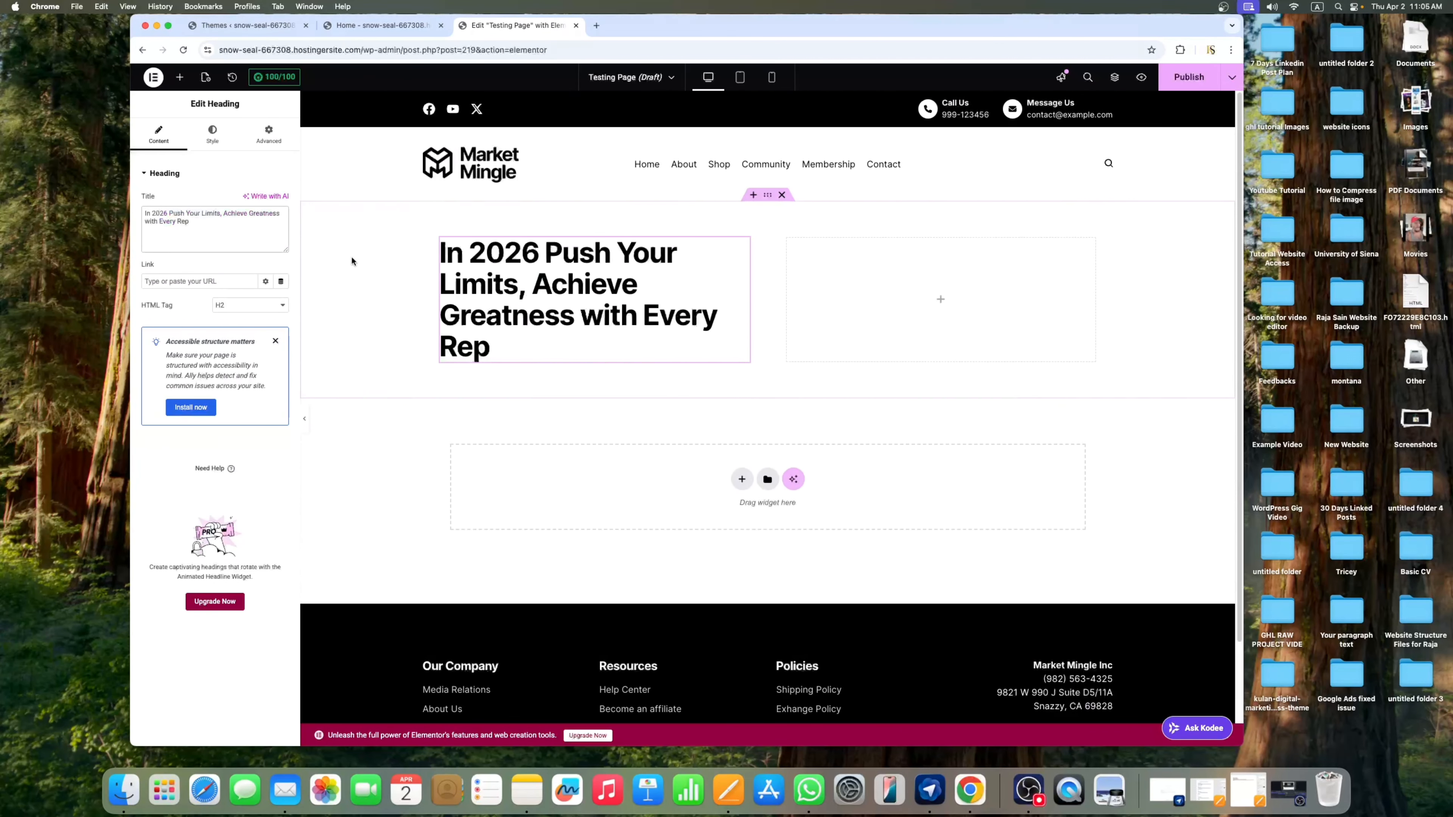
{"action": "left_click", "coordinate": [303, 420]}
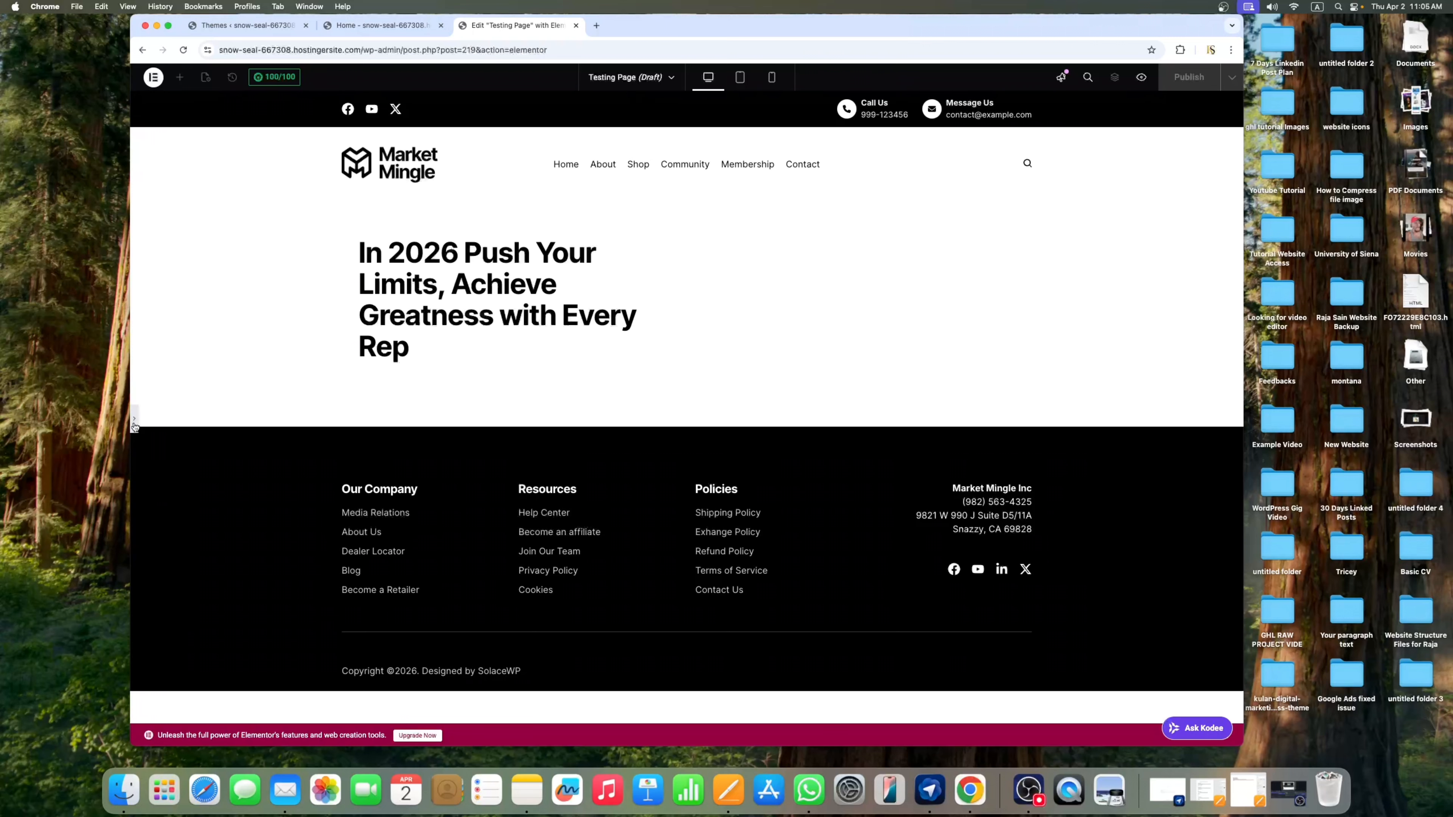
{"action": "left_click", "coordinate": [135, 422]}
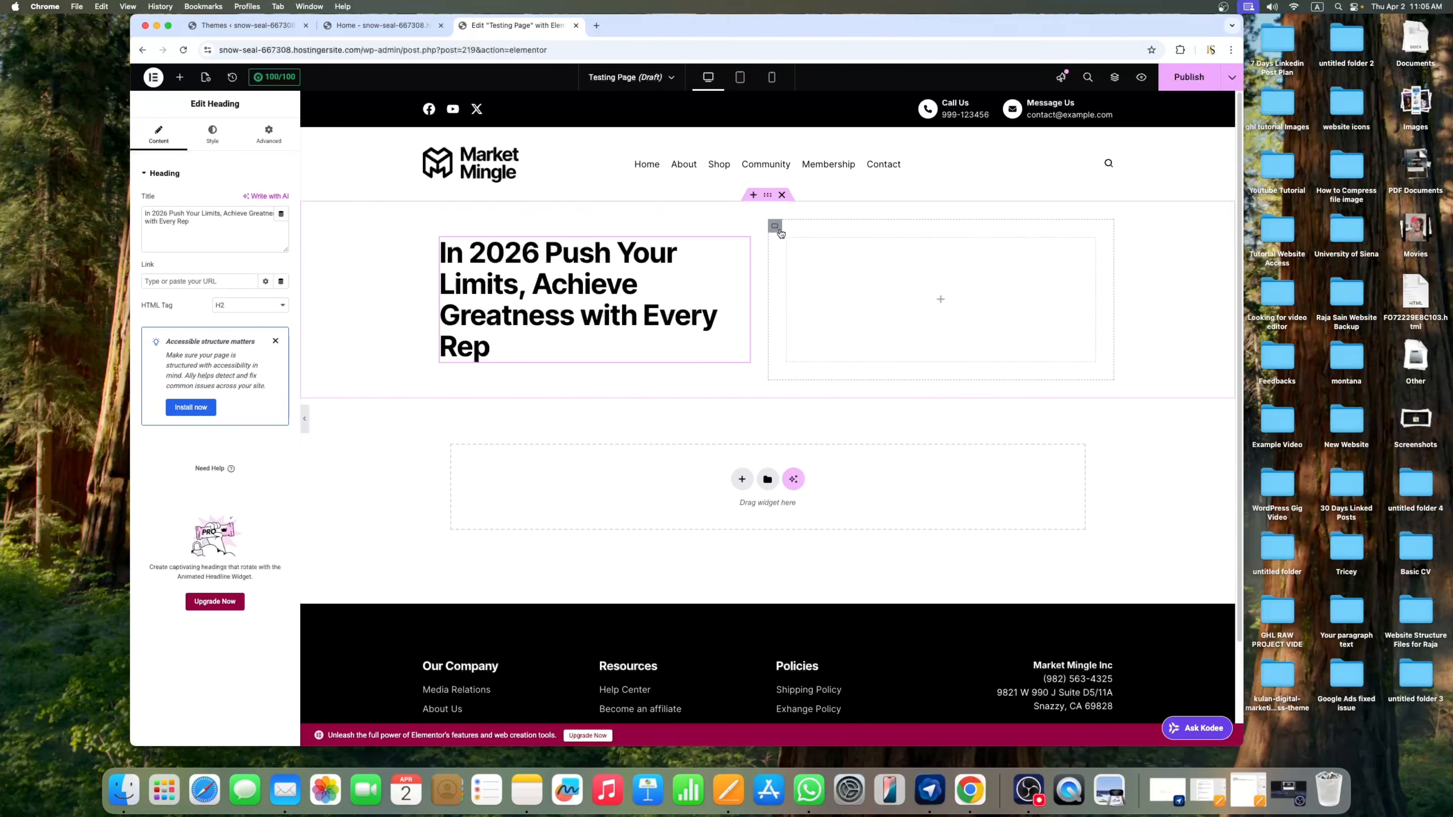
Add an Image widget to the empty right column of the container
{"action": "left_click", "coordinate": [180, 80]}
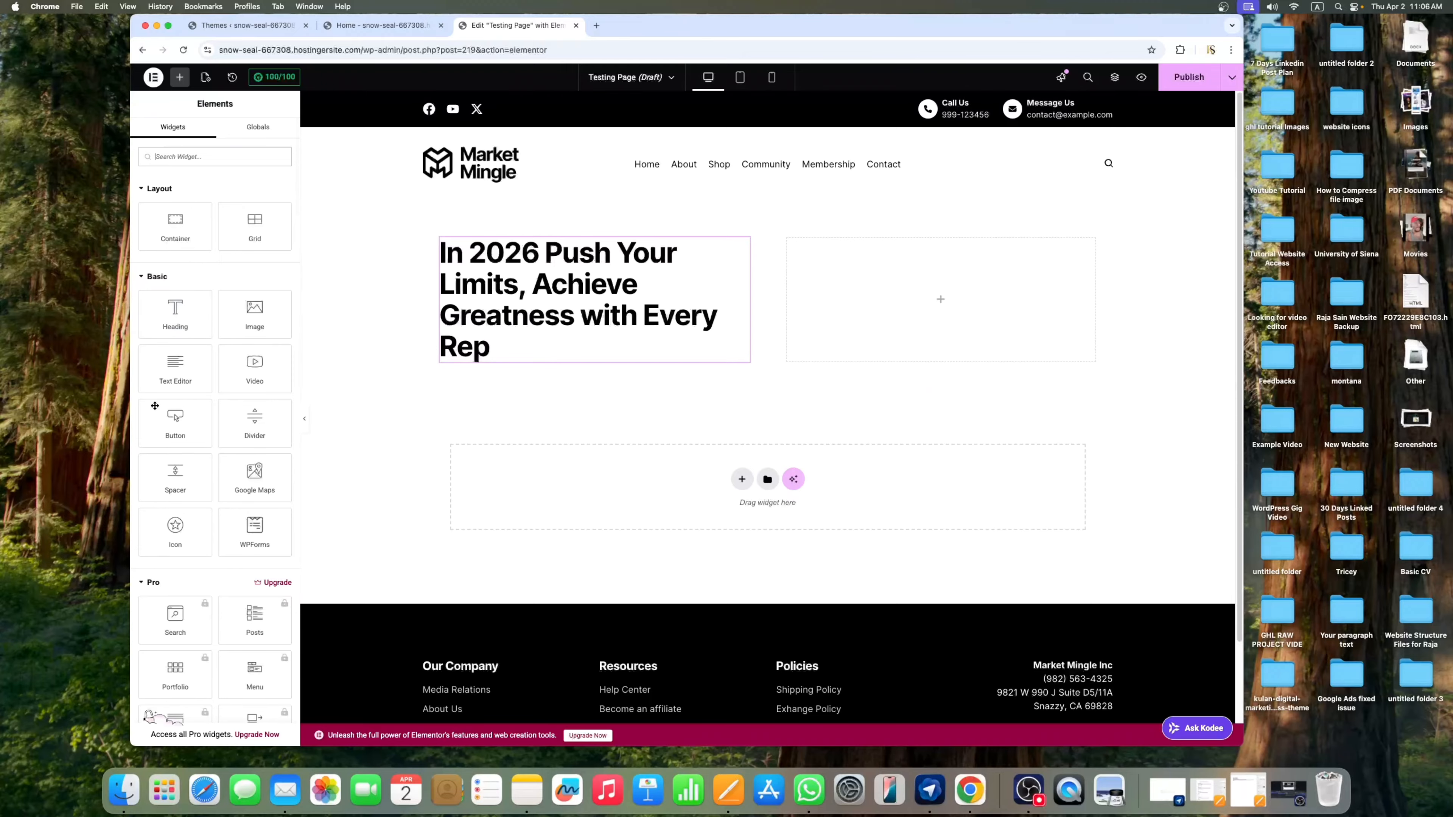
{"action": "left_click_drag", "start_coordinate": [254, 315], "coordinate": [180, 357]}
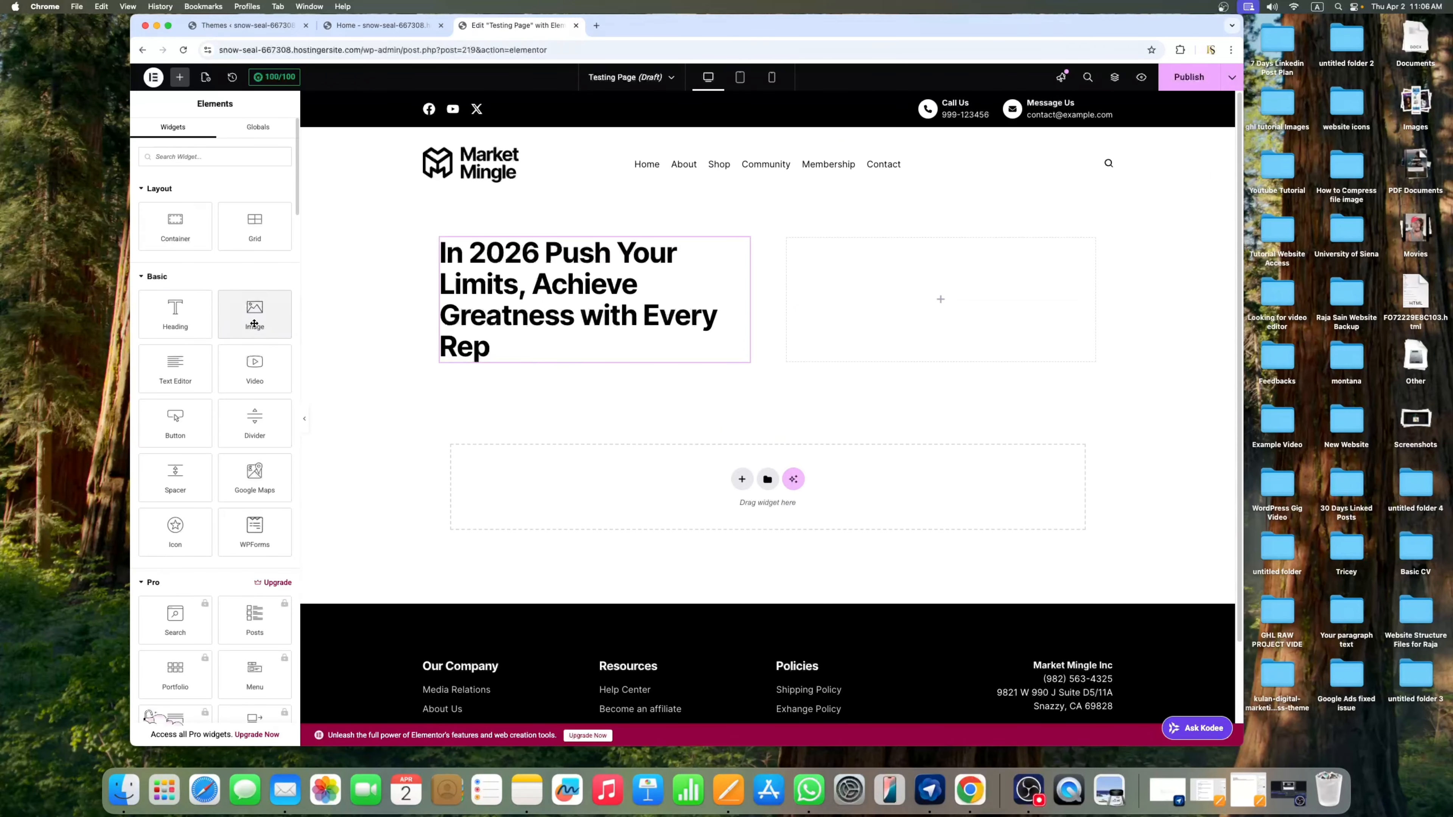
{"action": "left_click_drag", "start_coordinate": [251, 324], "coordinate": [900, 315]}
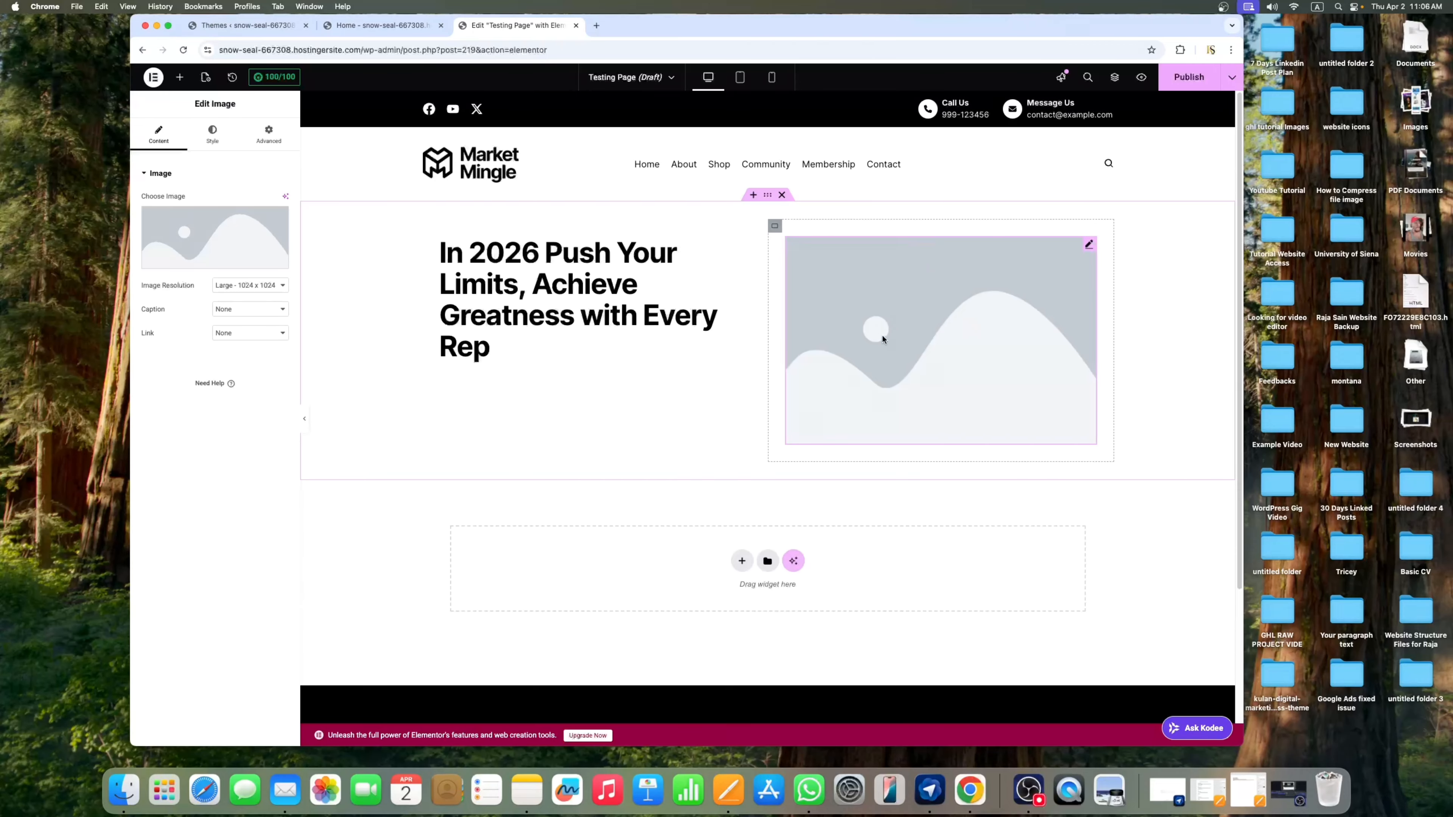
Open the image chooser for the Image widget, check the file upload option without uploading anything, and show the Media Library
{"action": "mouse_move", "coordinate": [197, 262]}
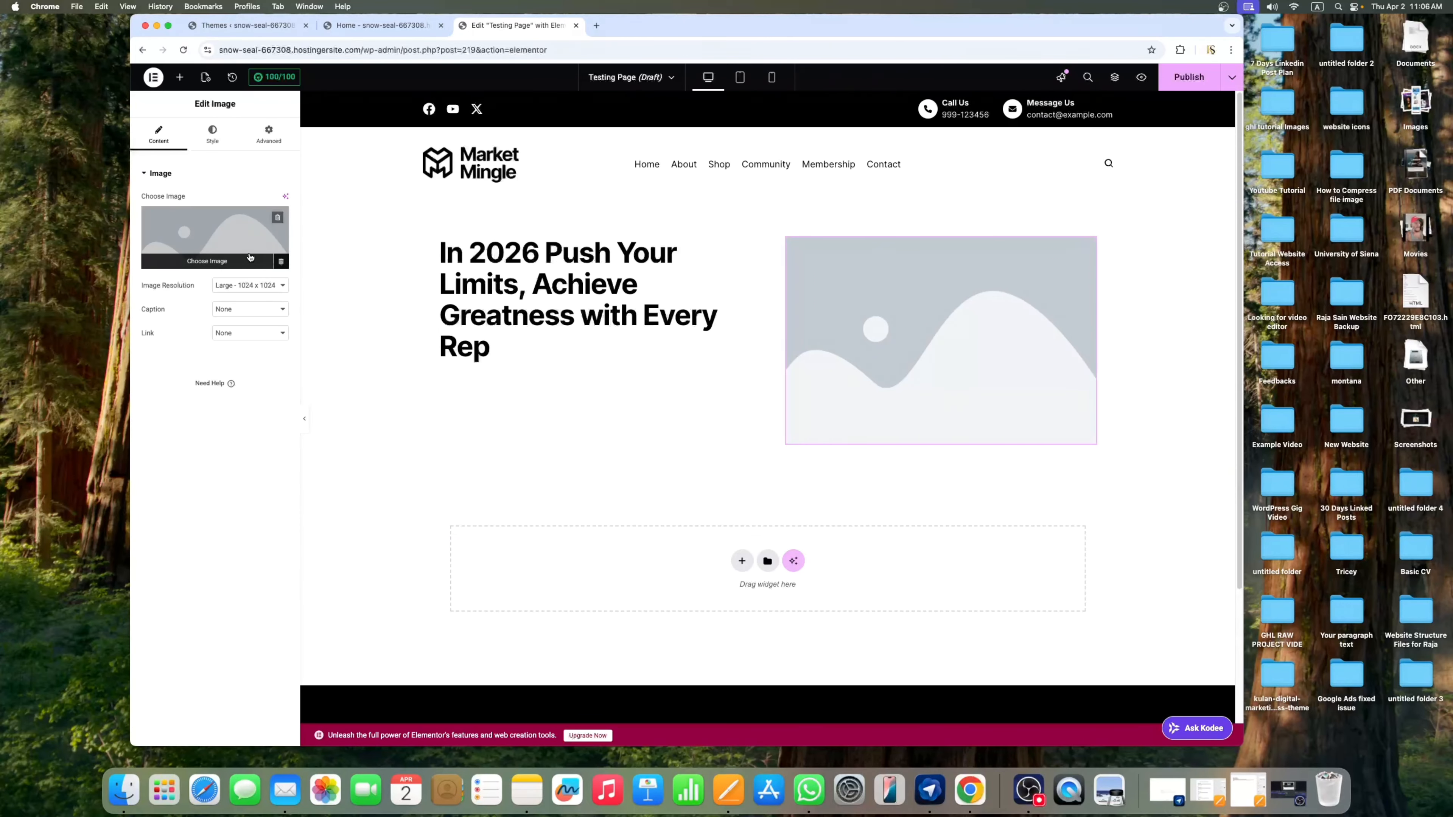
{"action": "left_click", "coordinate": [246, 260]}
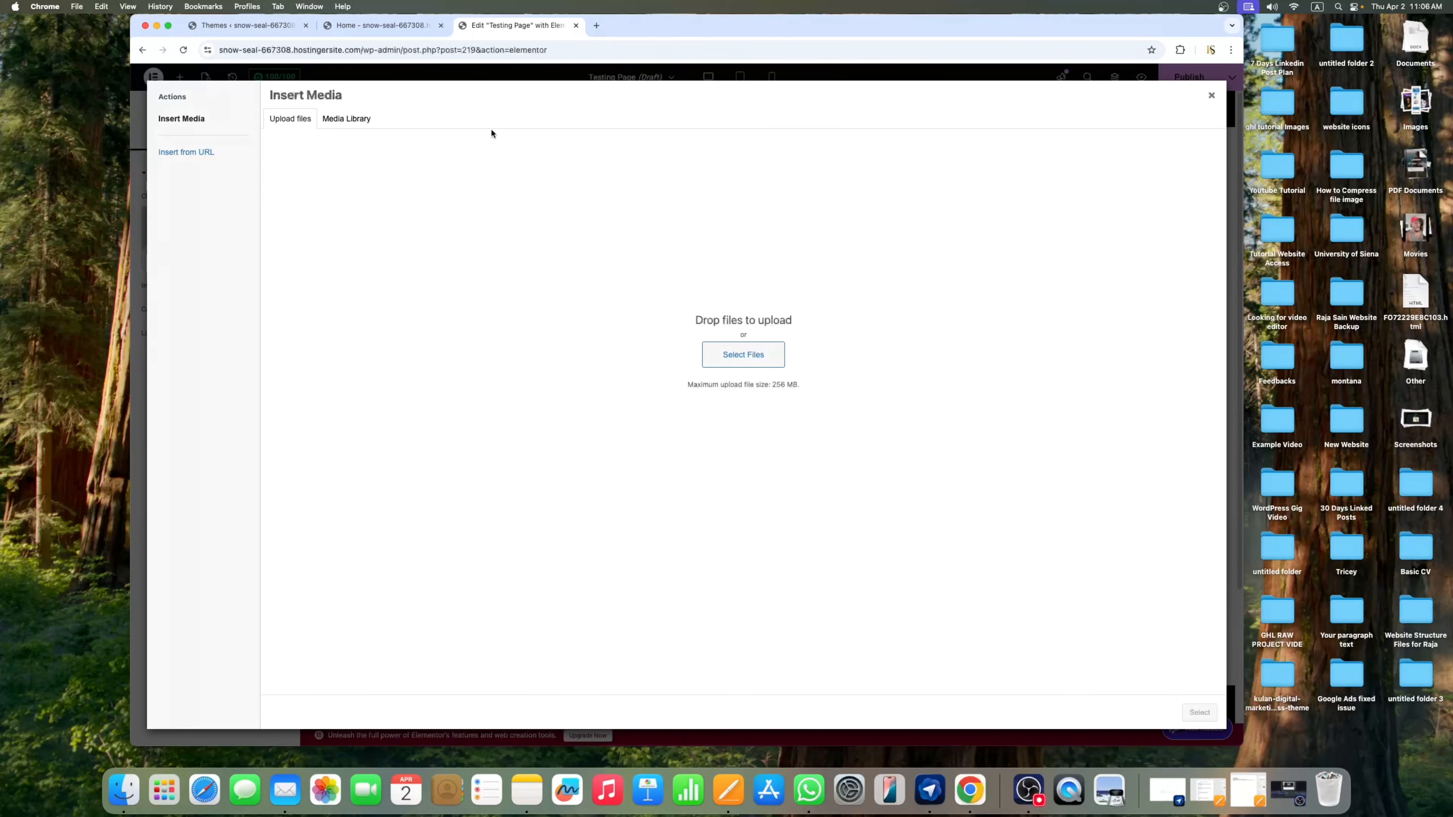
{"action": "left_click", "coordinate": [348, 123]}
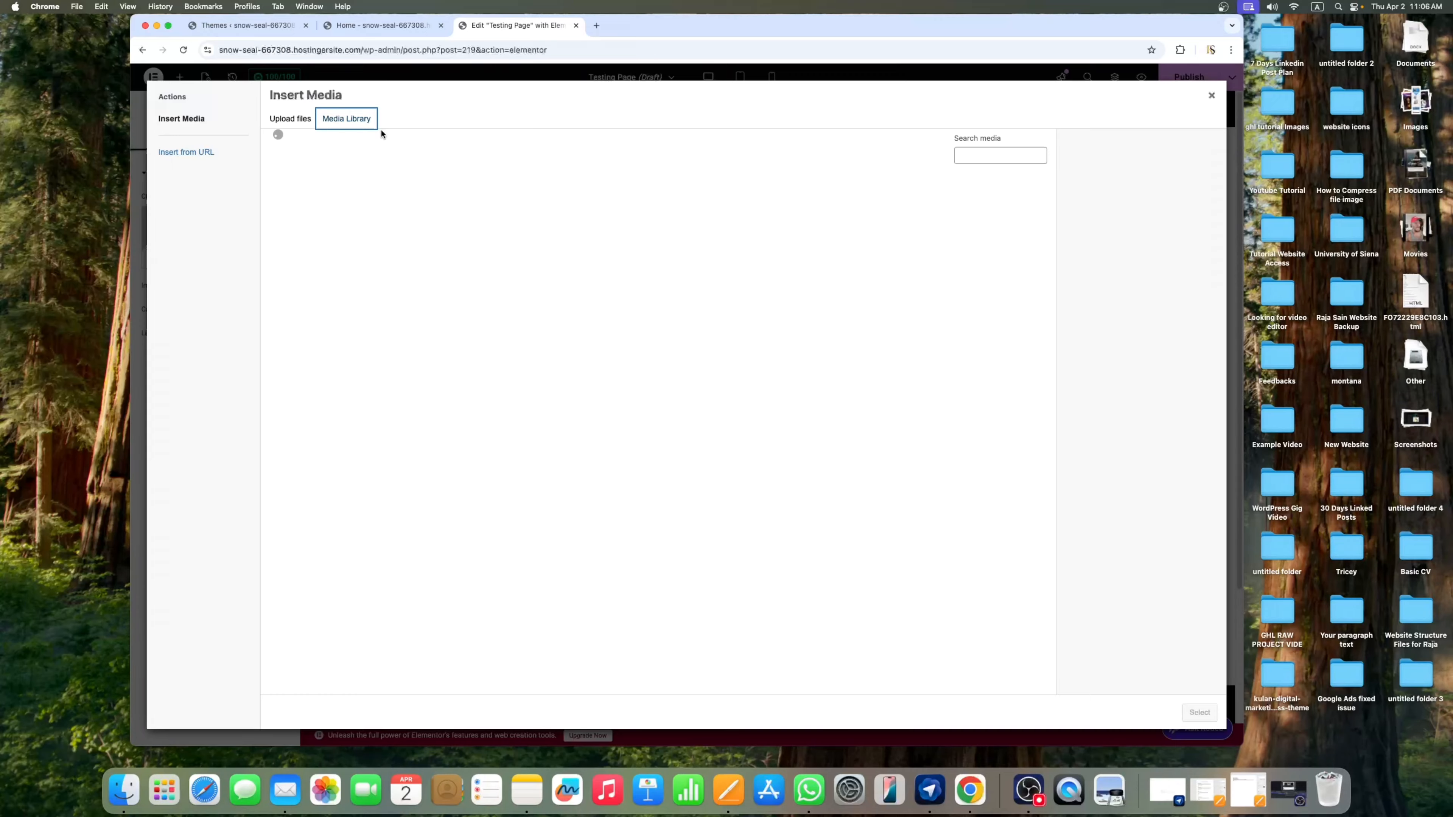
{"action": "left_click", "coordinate": [291, 120]}
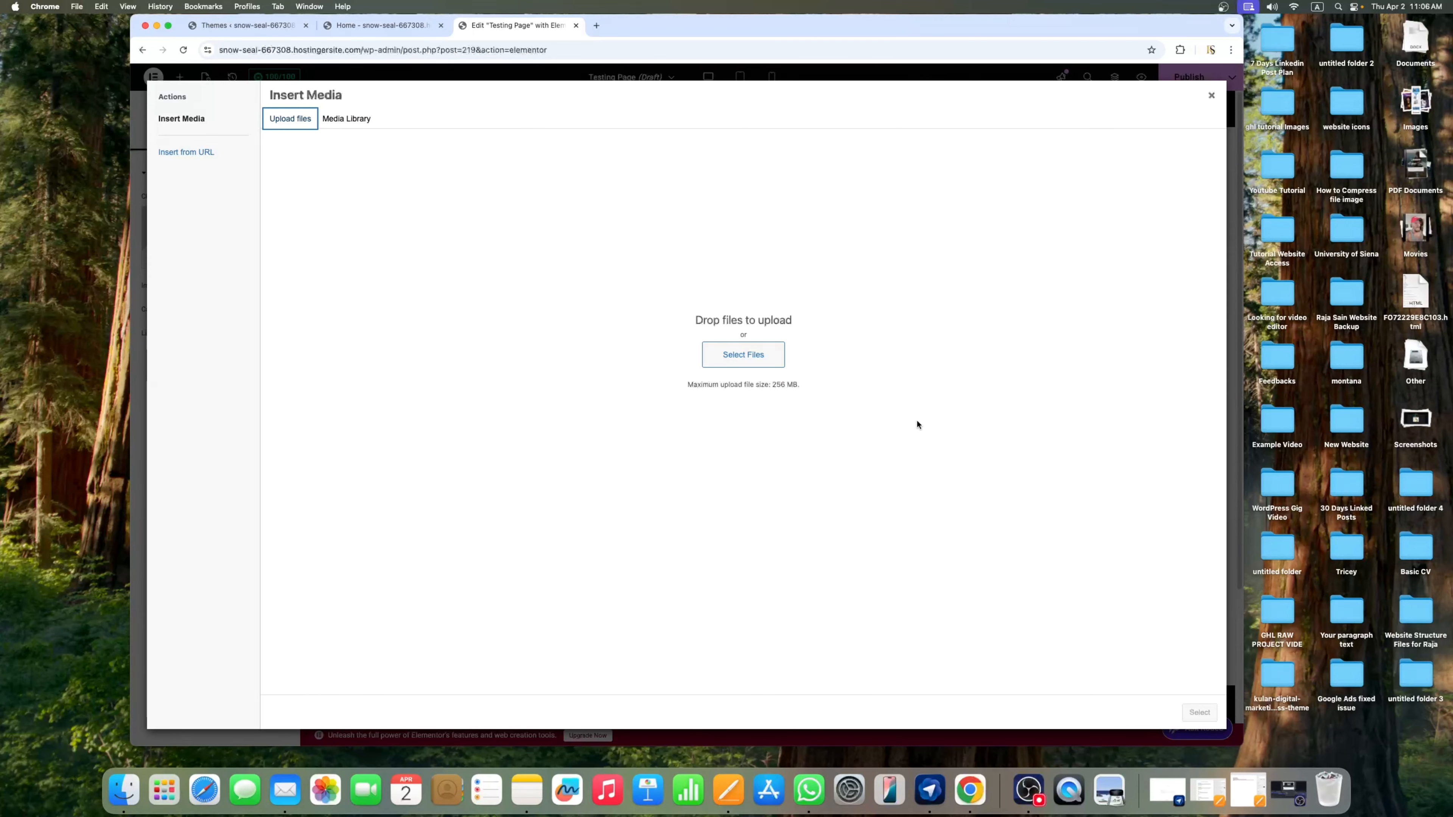
{"action": "left_click", "coordinate": [741, 360]}
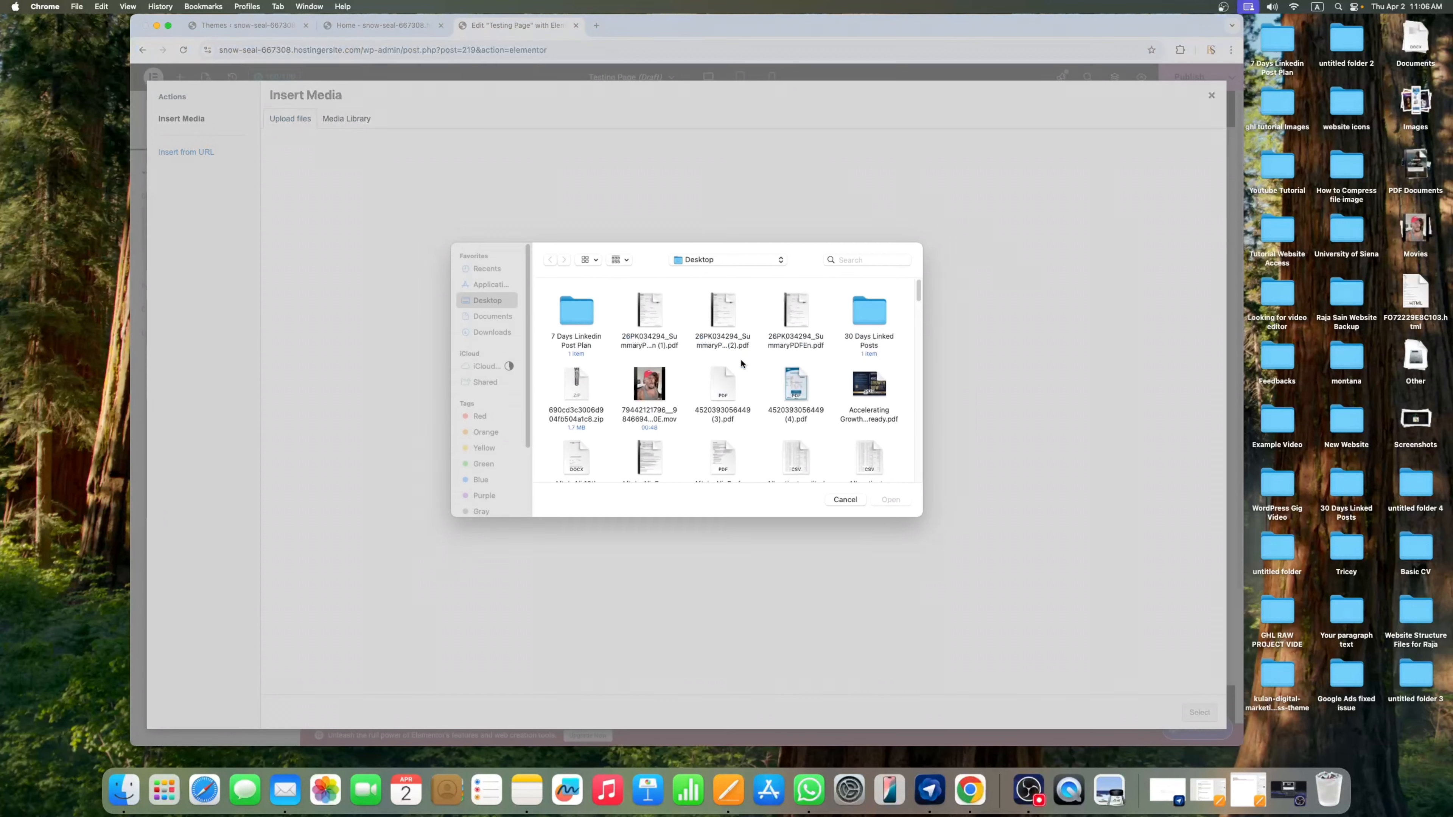
{"action": "left_click", "coordinate": [844, 501]}
{"action": "left_click", "coordinate": [361, 123]}
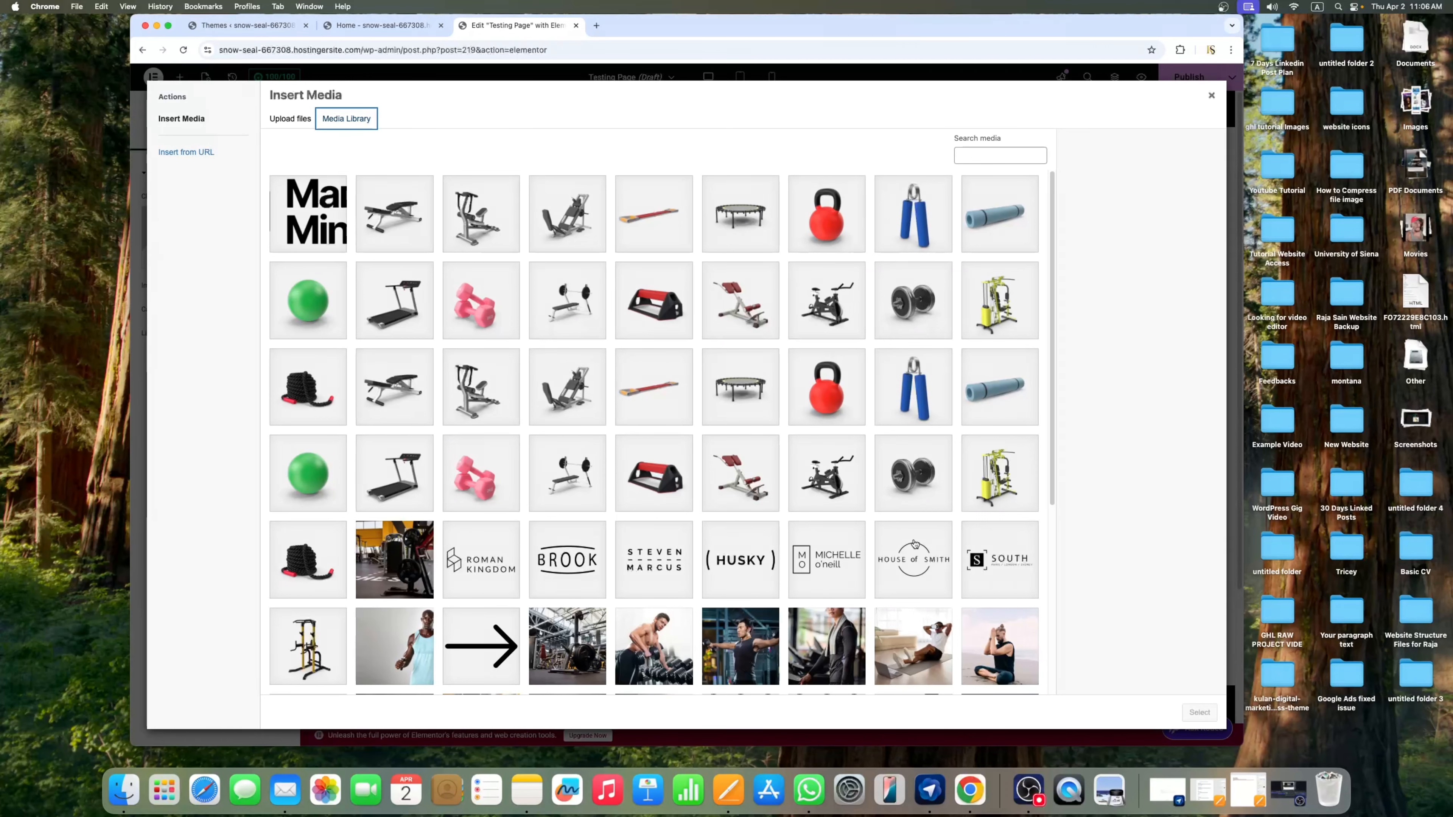
Examine the gym and workout photos in the Media Library to compare candidates for the right column
{"action": "scroll", "coordinate": [852, 547], "scroll_direction": "down", "scroll_amount": 5}
{"action": "left_click", "coordinate": [833, 446]}
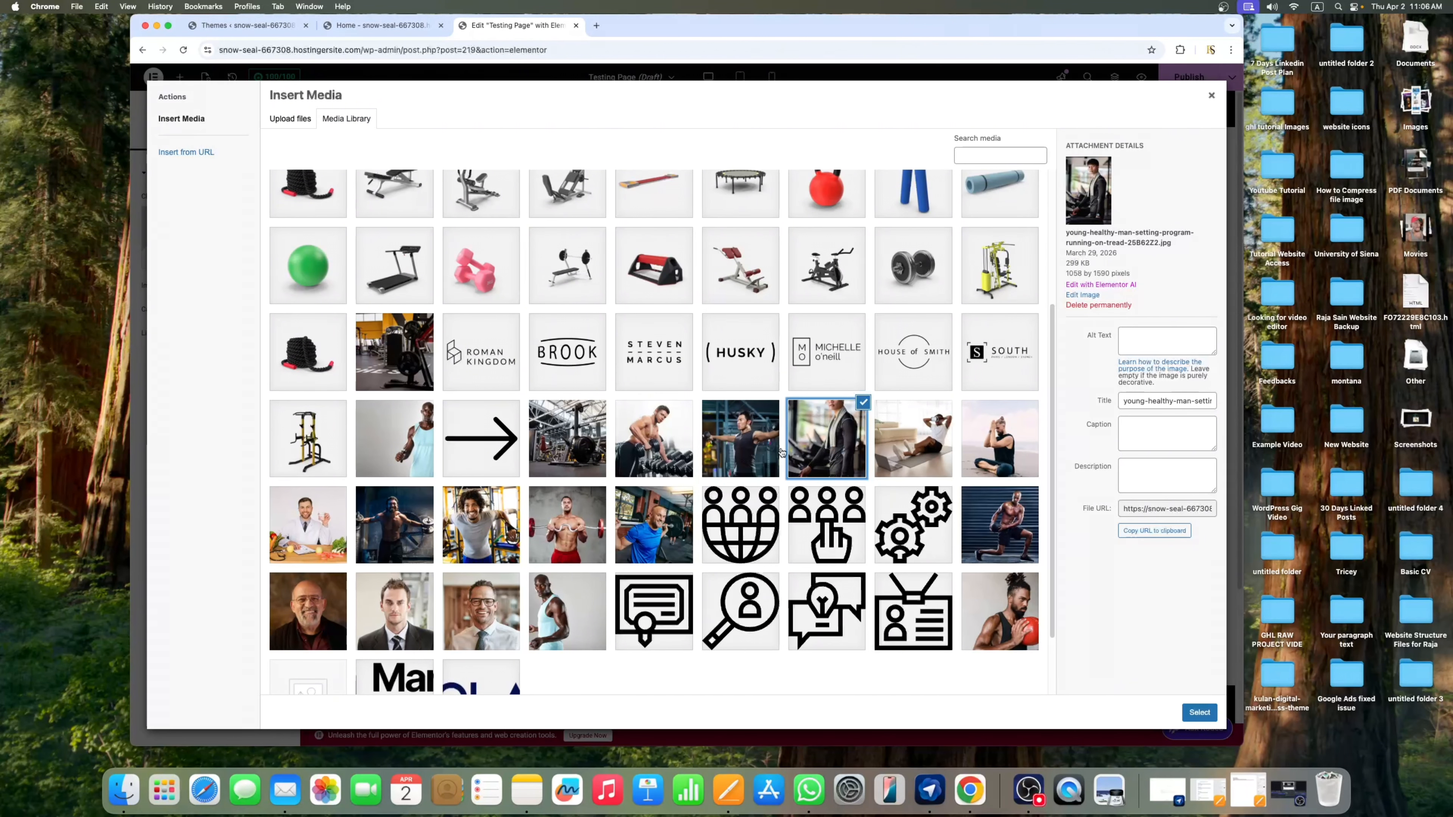
{"action": "left_click", "coordinate": [682, 451]}
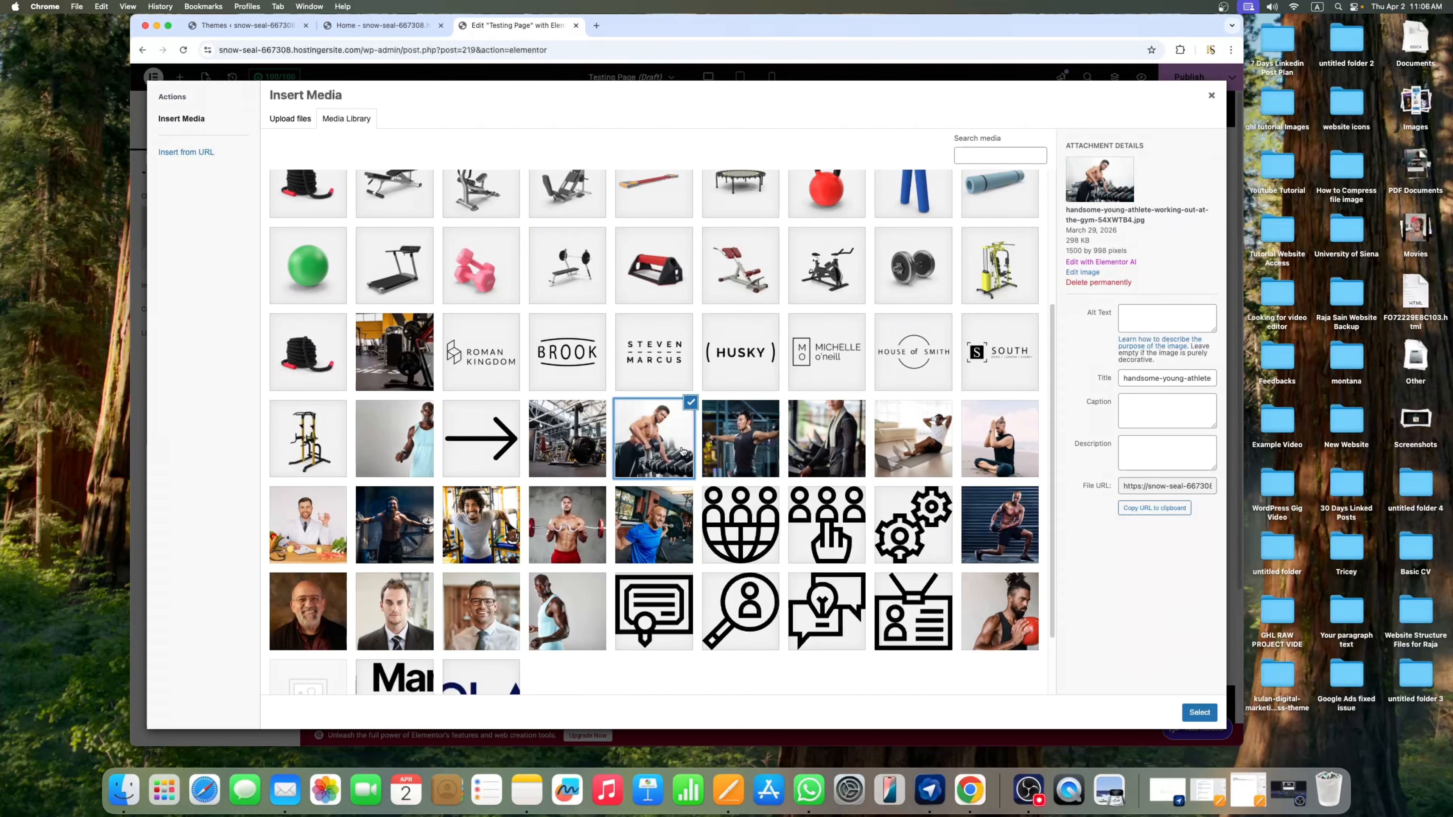
{"action": "left_click", "coordinate": [577, 455]}
{"action": "left_click", "coordinate": [646, 463]}
{"action": "left_click", "coordinate": [547, 607]}
{"action": "left_click", "coordinate": [810, 449]}
{"action": "left_click", "coordinate": [738, 454]}
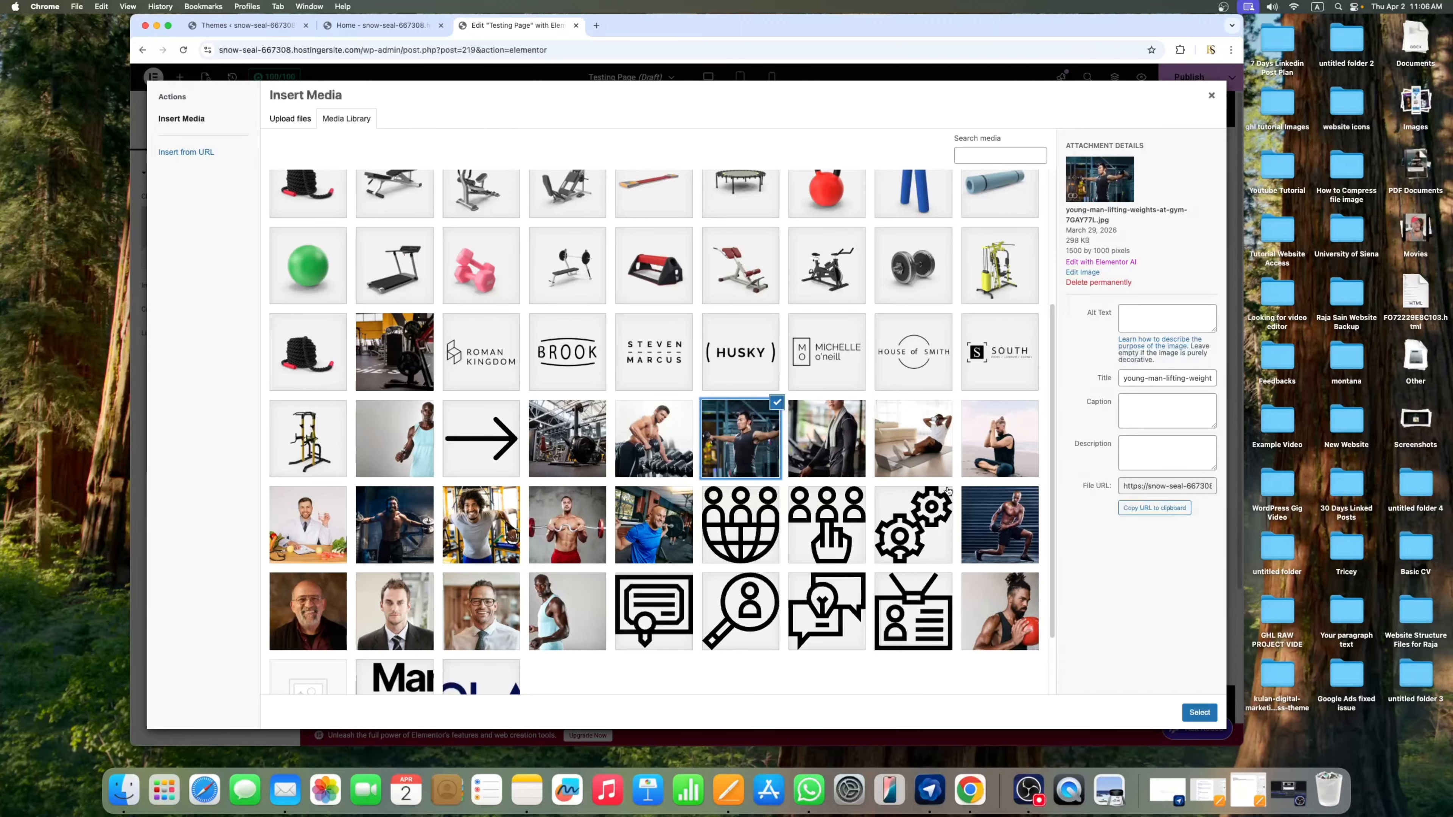
{"action": "left_click", "coordinate": [973, 462]}
{"action": "left_click", "coordinate": [939, 461]}
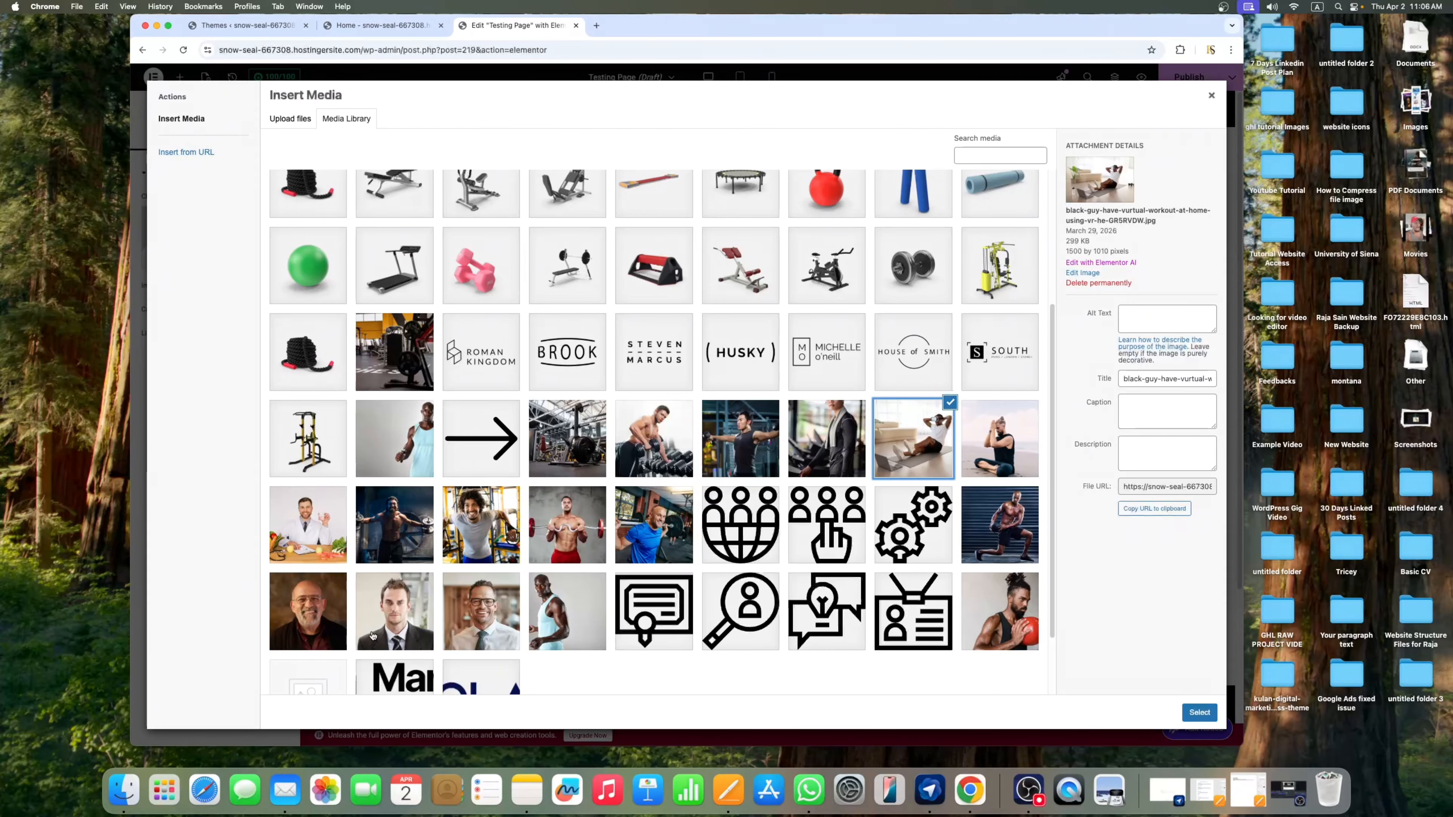
{"action": "scroll", "coordinate": [452, 549], "scroll_direction": "down", "scroll_amount": 3}
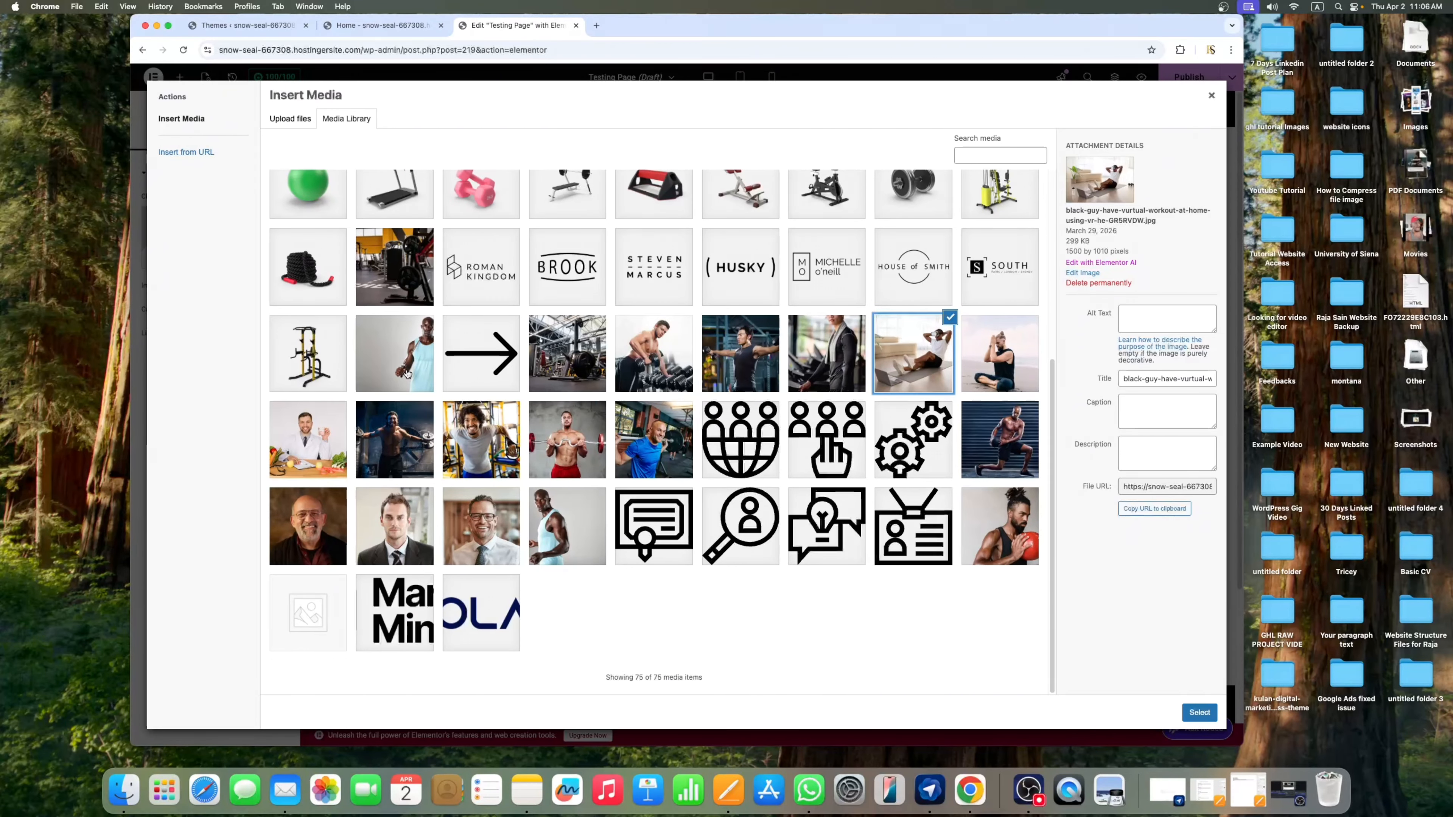
{"action": "left_click", "coordinate": [395, 439]}
Insert the library photo of the man in black sportswear with a towel on a treadmill, and check it on the page
{"action": "left_click", "coordinate": [796, 383]}
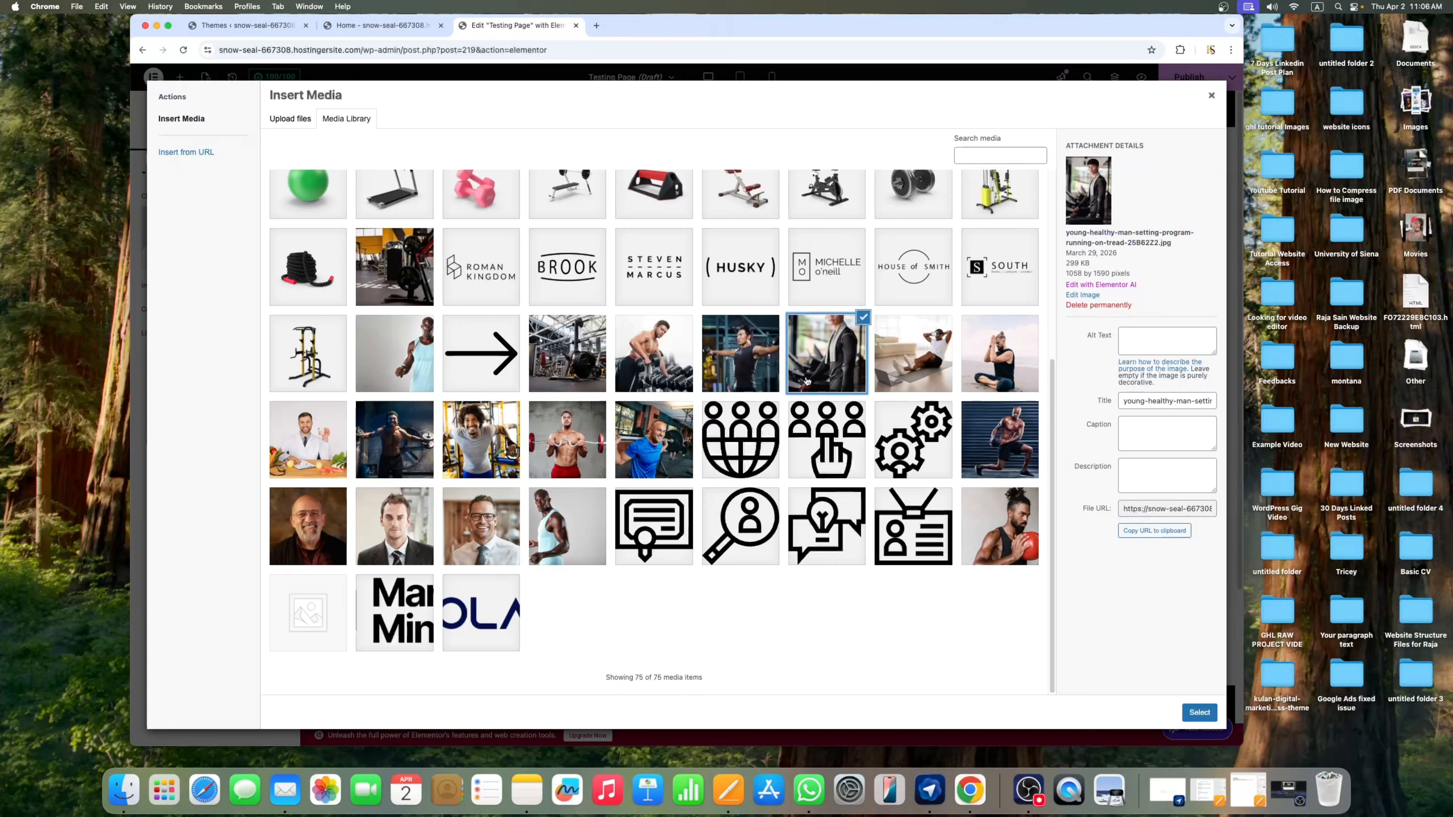
{"action": "left_click", "coordinate": [764, 381]}
{"action": "left_click", "coordinate": [853, 375]}
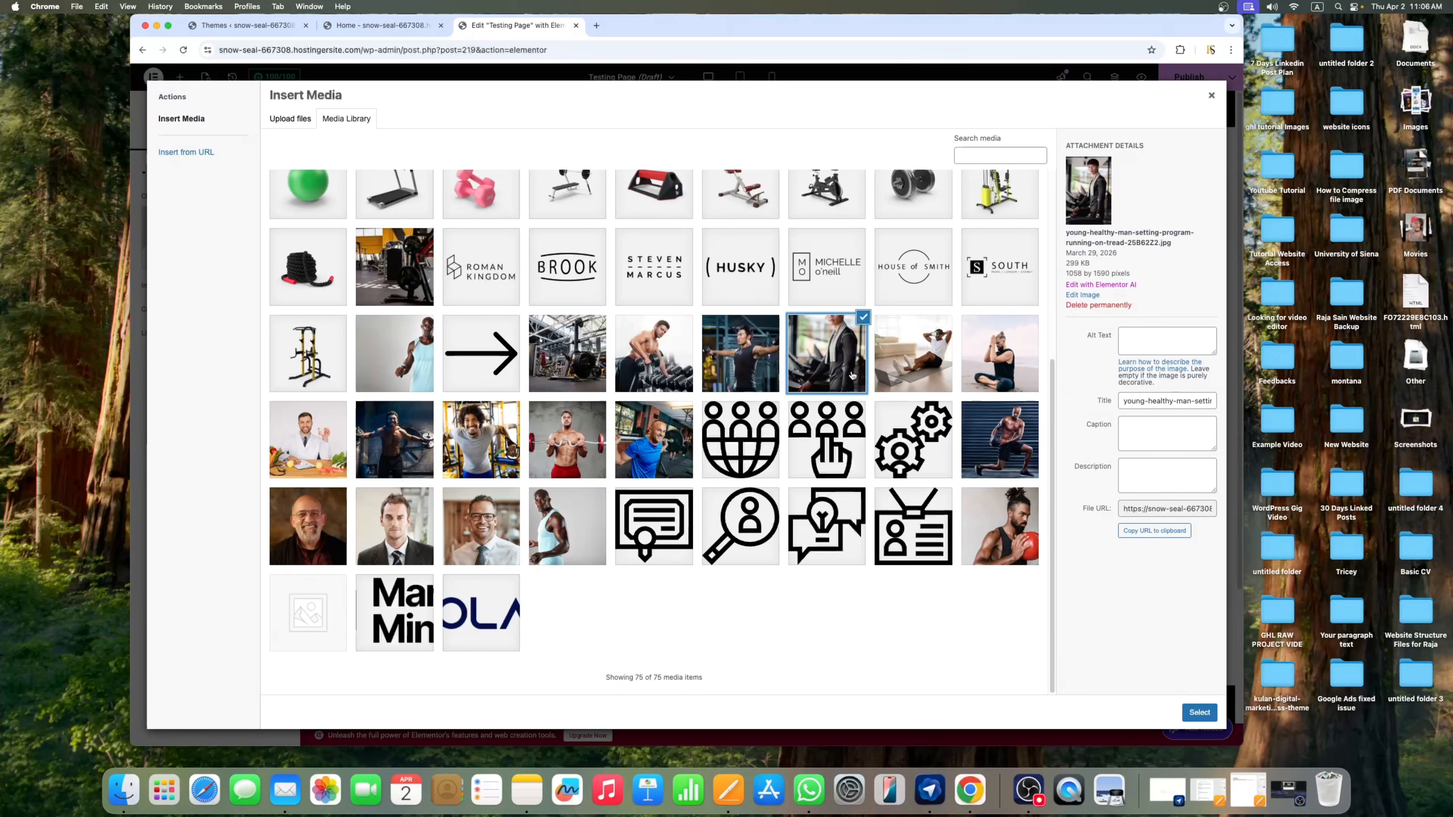
{"action": "left_click", "coordinate": [1200, 712]}
{"action": "scroll", "coordinate": [754, 429], "scroll_direction": "down", "scroll_amount": 3}
{"action": "scroll", "coordinate": [754, 429], "scroll_direction": "up", "scroll_amount": 3}
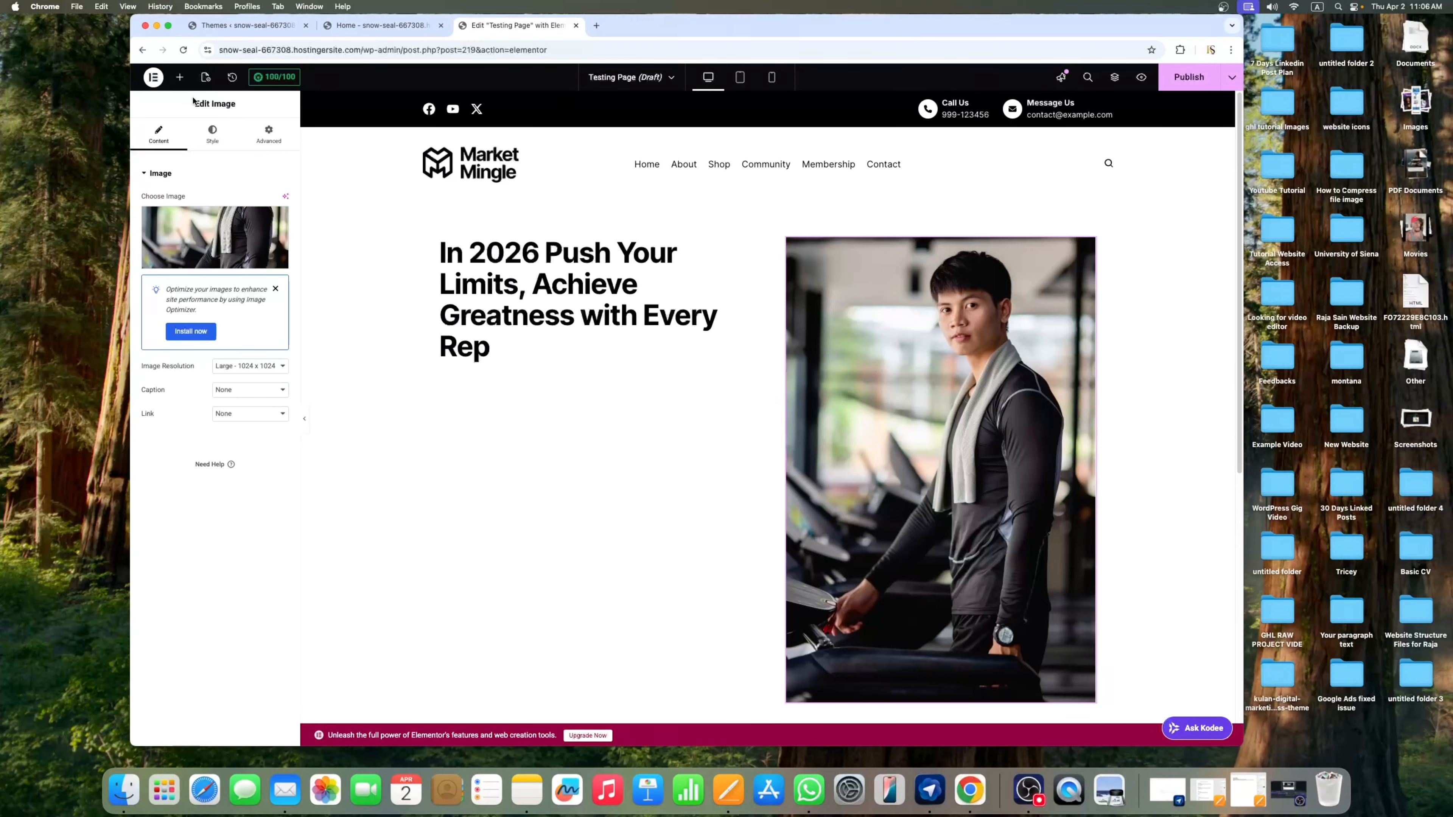
Add a Text Editor widget below the heading in the left column, and copy the hero paragraph from the Home page
{"action": "left_click", "coordinate": [180, 78]}
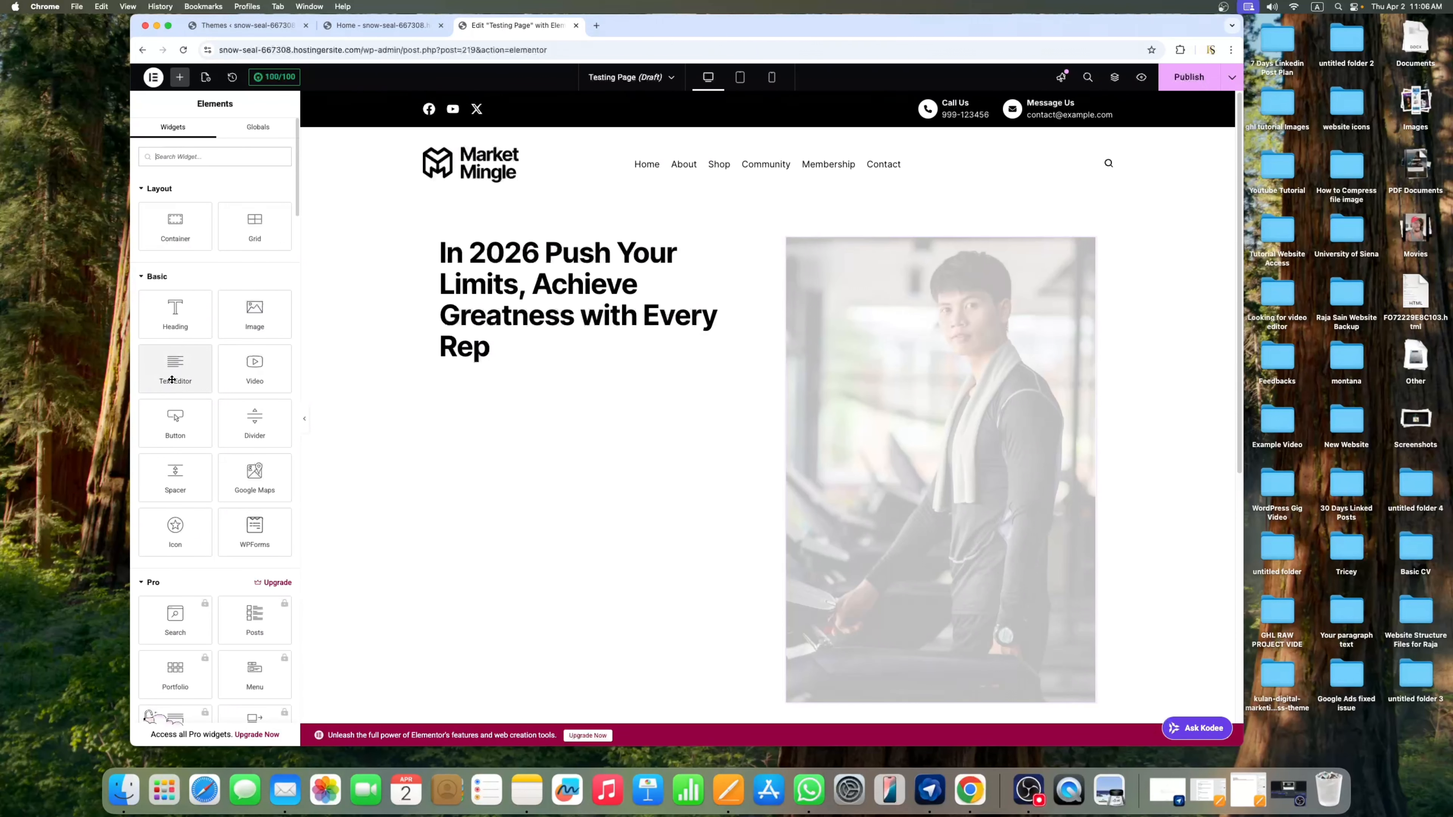
{"action": "left_click_drag", "start_coordinate": [171, 380], "coordinate": [537, 353]}
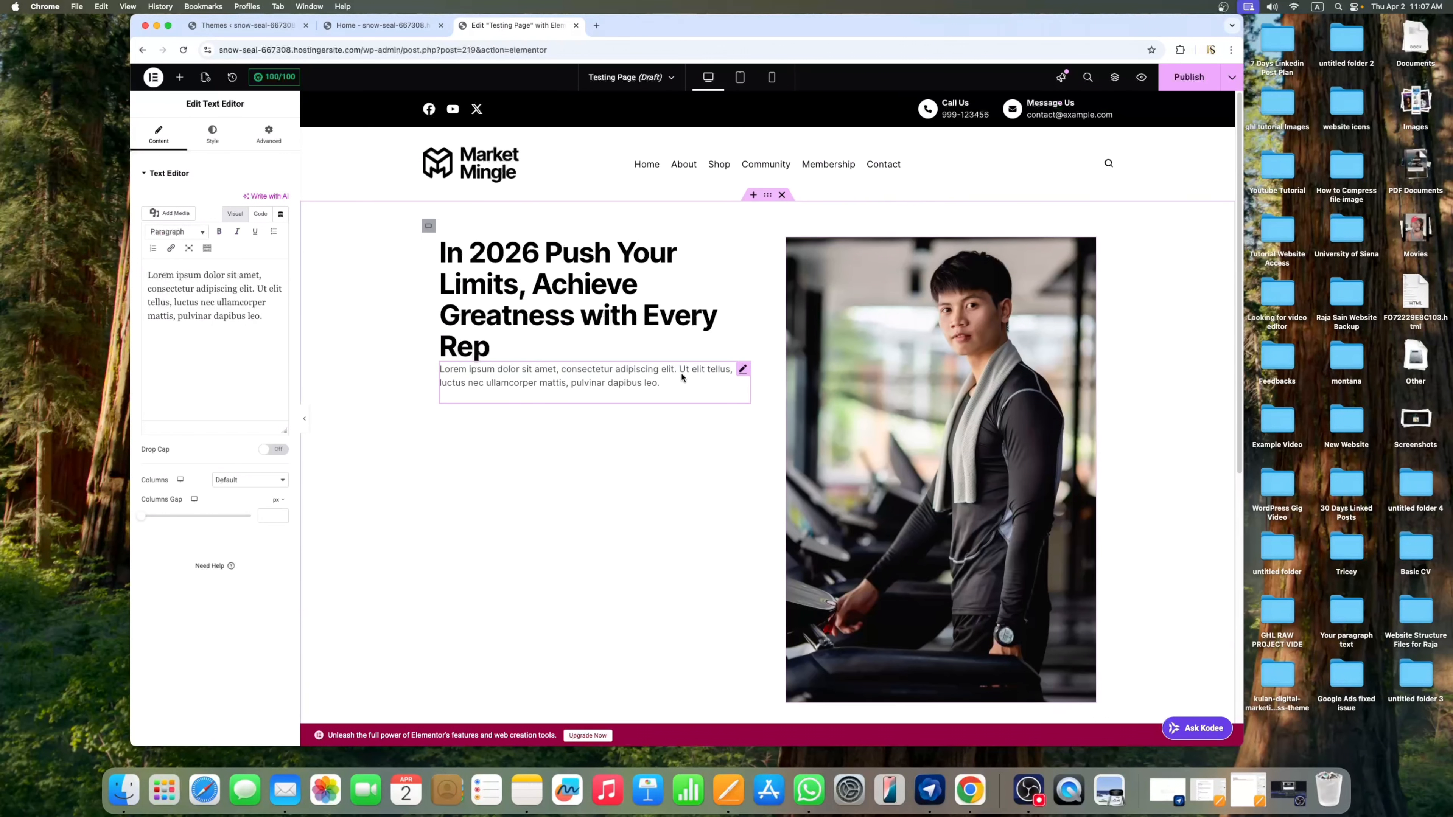
{"action": "left_click", "coordinate": [382, 25]}
{"action": "scroll", "coordinate": [424, 311], "scroll_direction": "down", "scroll_amount": 3}
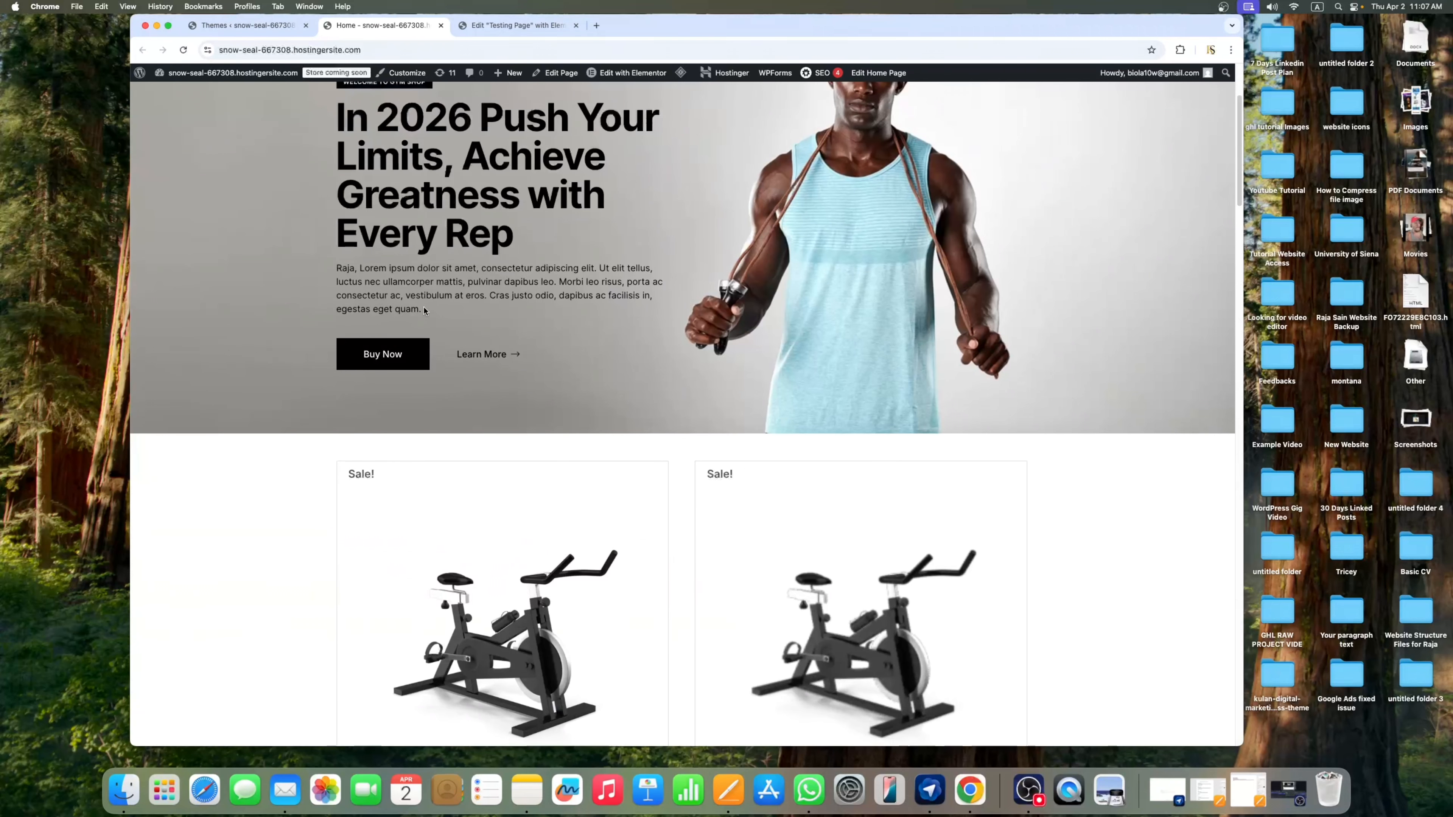
{"action": "left_click_drag", "start_coordinate": [423, 311], "coordinate": [332, 267]}
{"action": "key", "text": "super+c"}
{"action": "right_click", "coordinate": [354, 287]}
{"action": "left_click", "coordinate": [369, 304]}
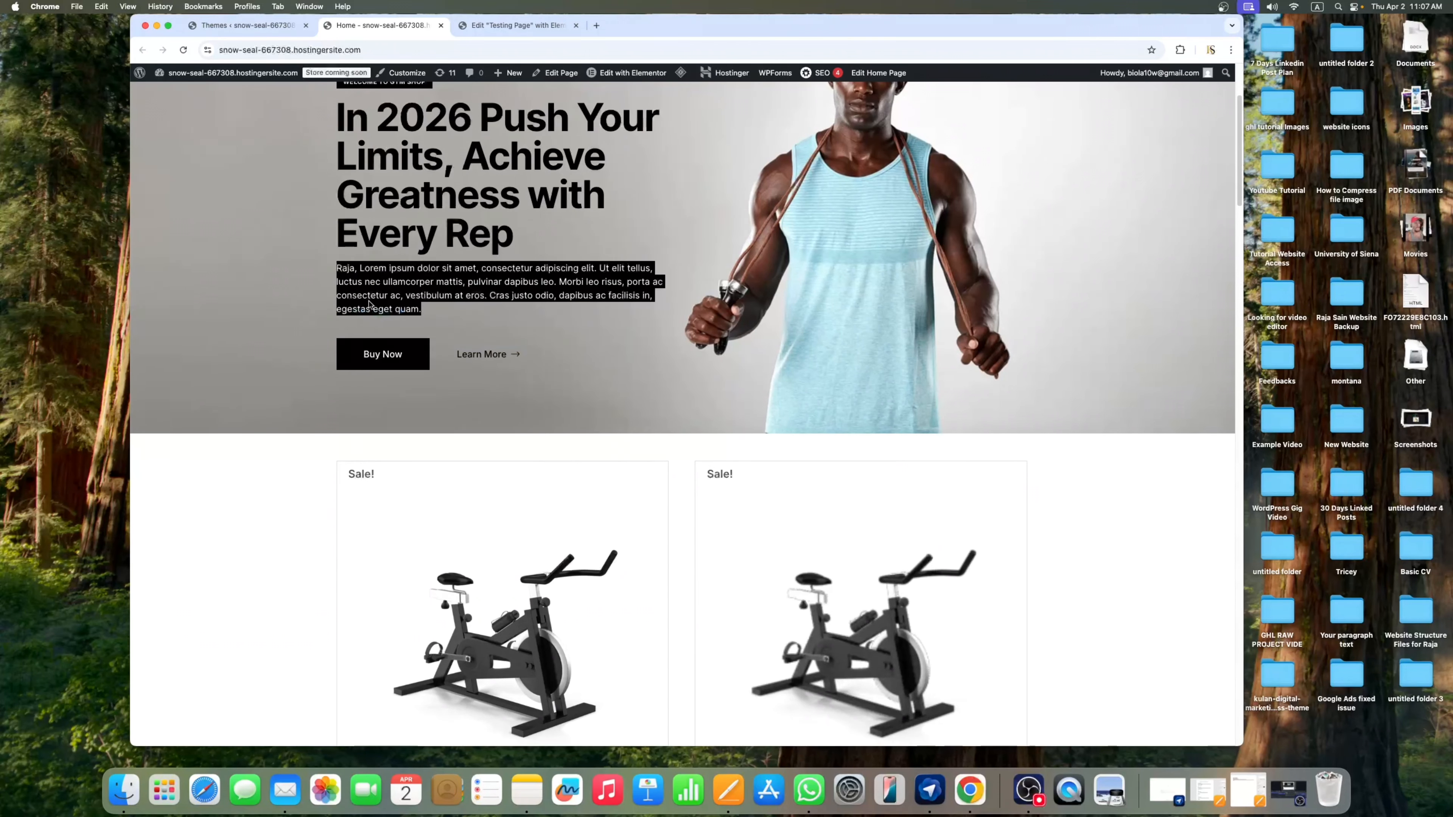
Replace the Text Editor's placeholder text with the copied hero paragraph, and preview the page without the editing panel
{"action": "left_click", "coordinate": [505, 23]}
{"action": "left_click", "coordinate": [217, 371]}
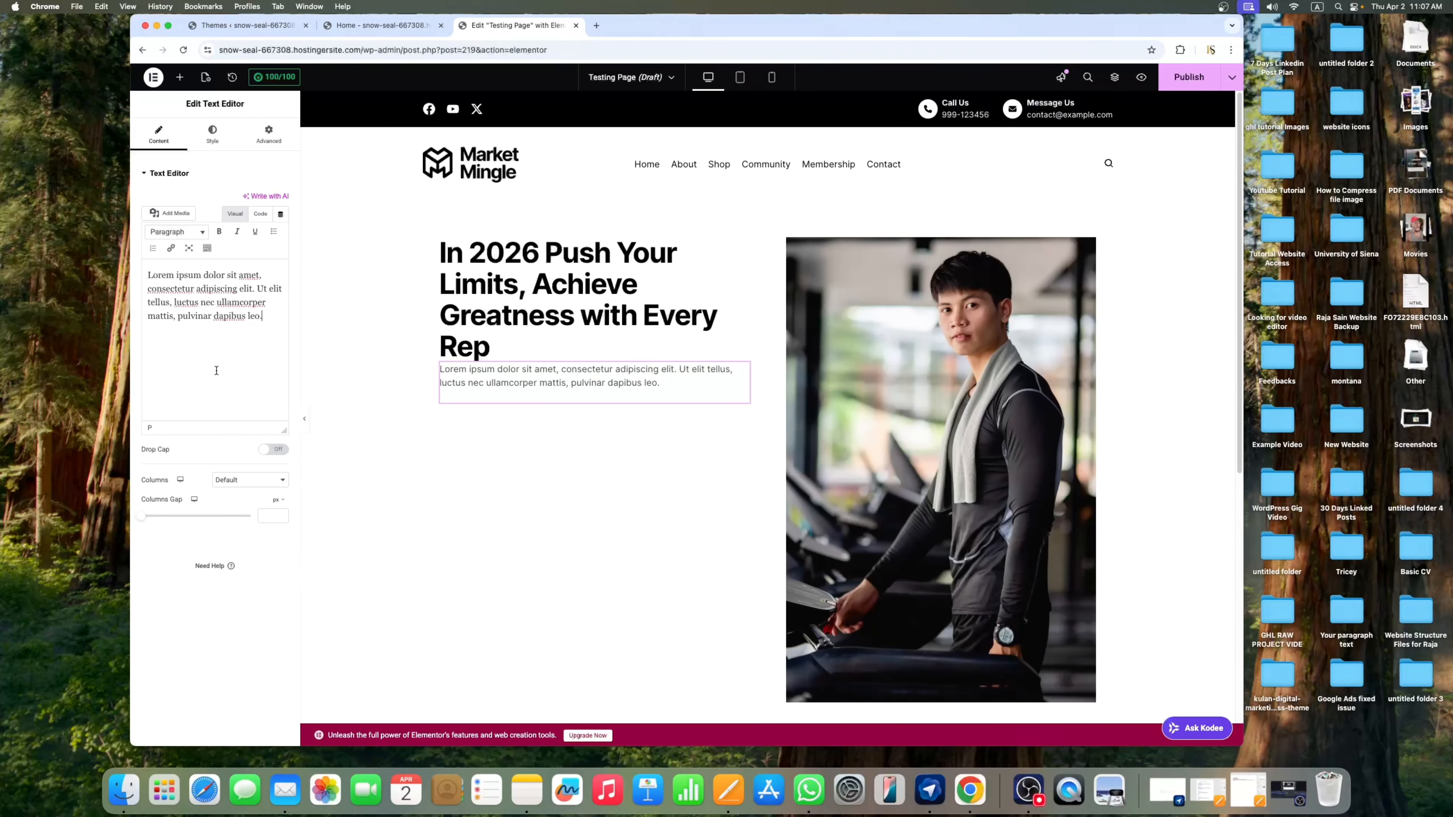
{"action": "key", "text": "super+a"}
{"action": "key", "text": "BackSpace"}
{"action": "key", "text": "super+v"}
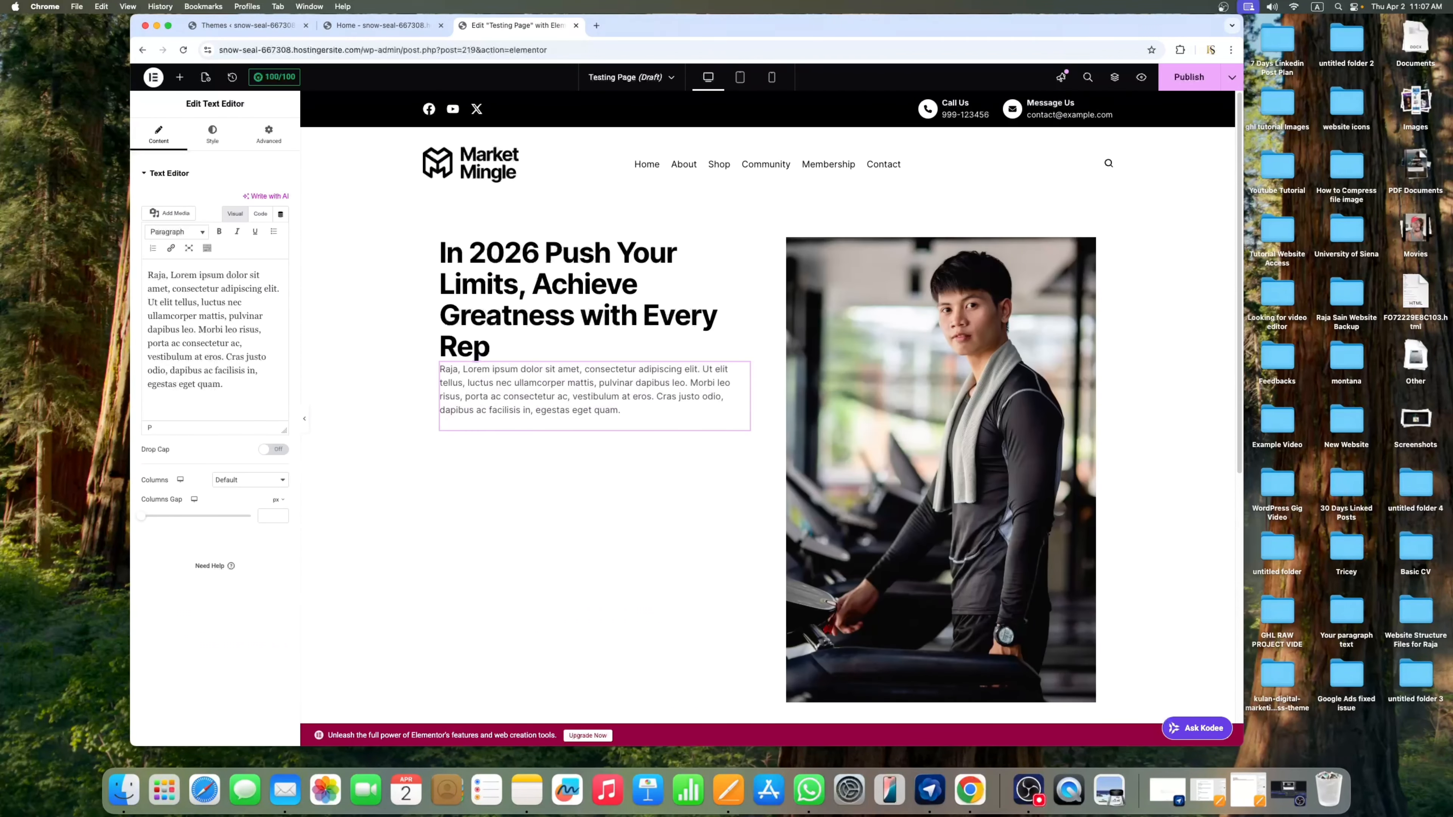
{"action": "left_click", "coordinate": [307, 418]}
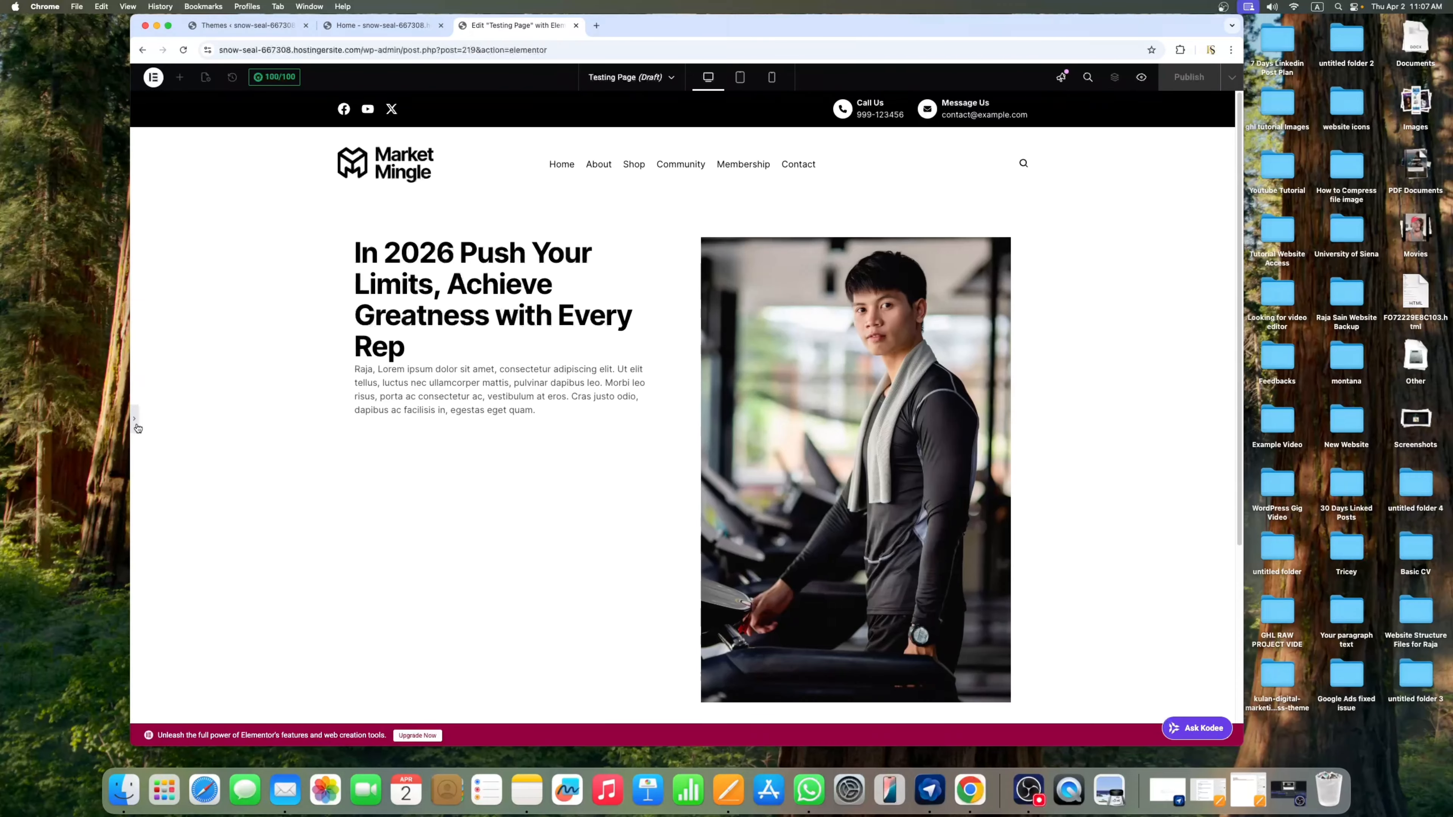
{"action": "left_click", "coordinate": [136, 423]}
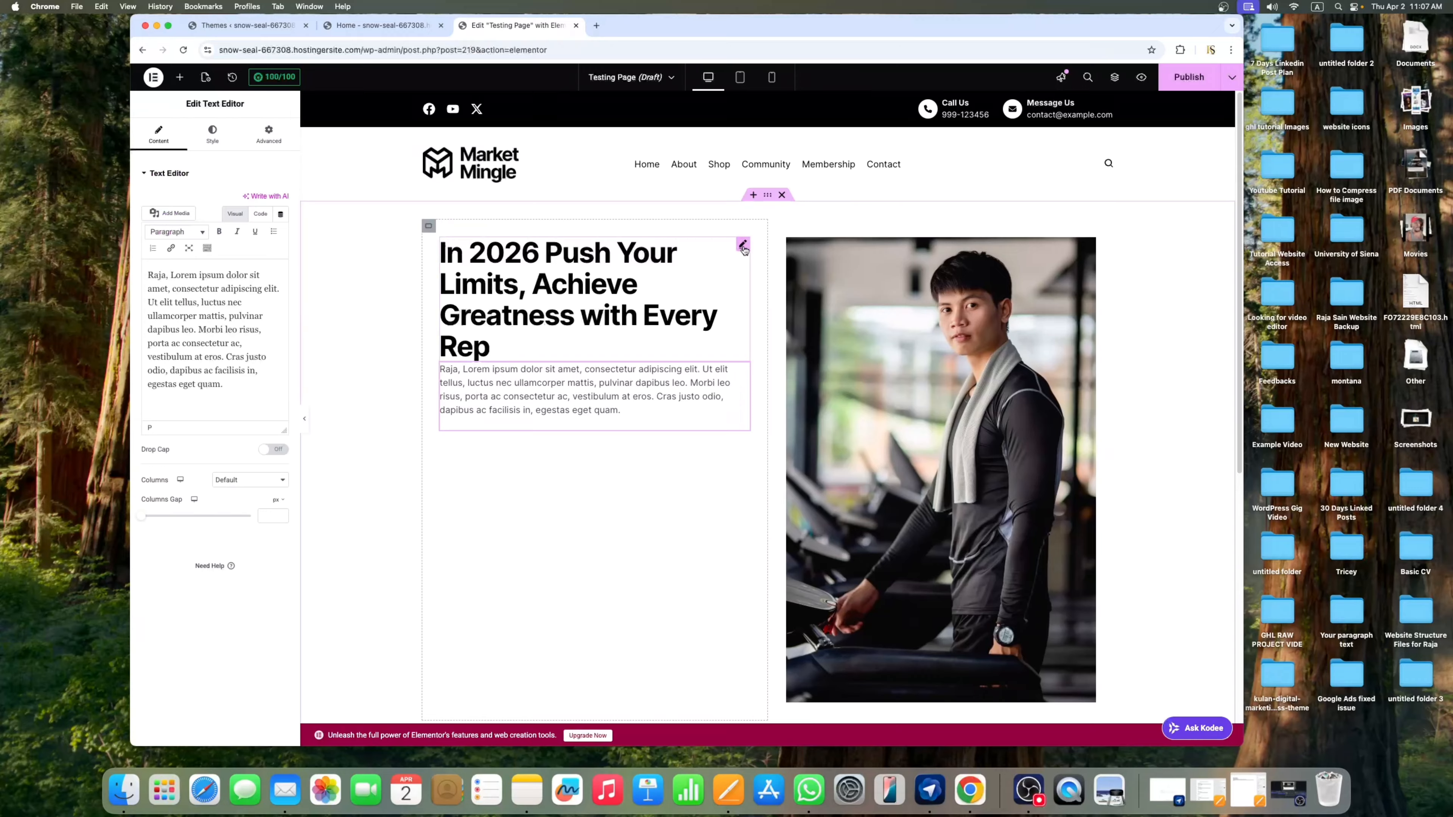
Set the hero heading's font size to 43 px in its typography settings
{"action": "left_click", "coordinate": [742, 245]}
{"action": "left_click", "coordinate": [213, 133]}
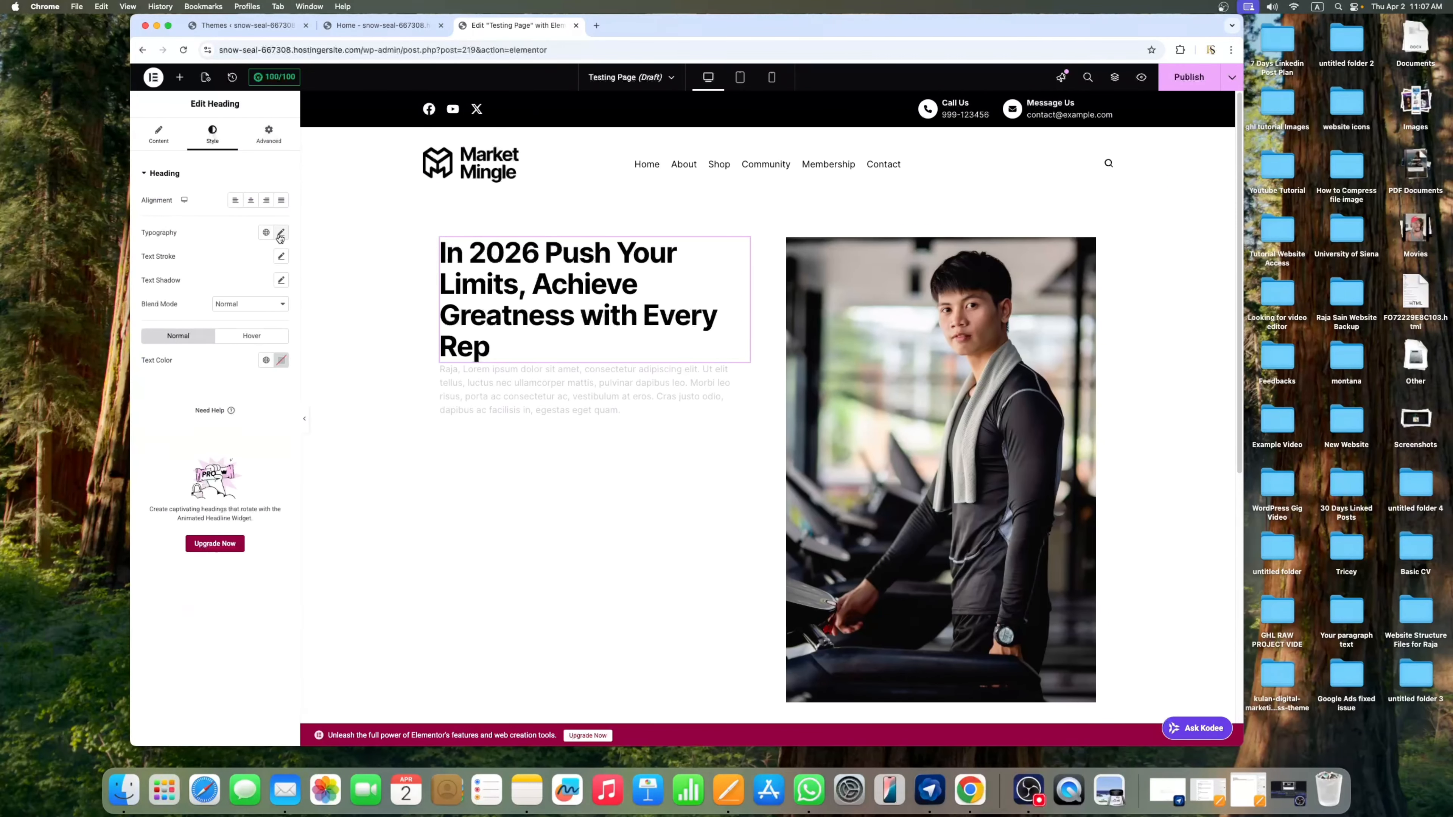
{"action": "left_click", "coordinate": [281, 233]}
{"action": "left_click_drag", "start_coordinate": [151, 322], "coordinate": [173, 324]}
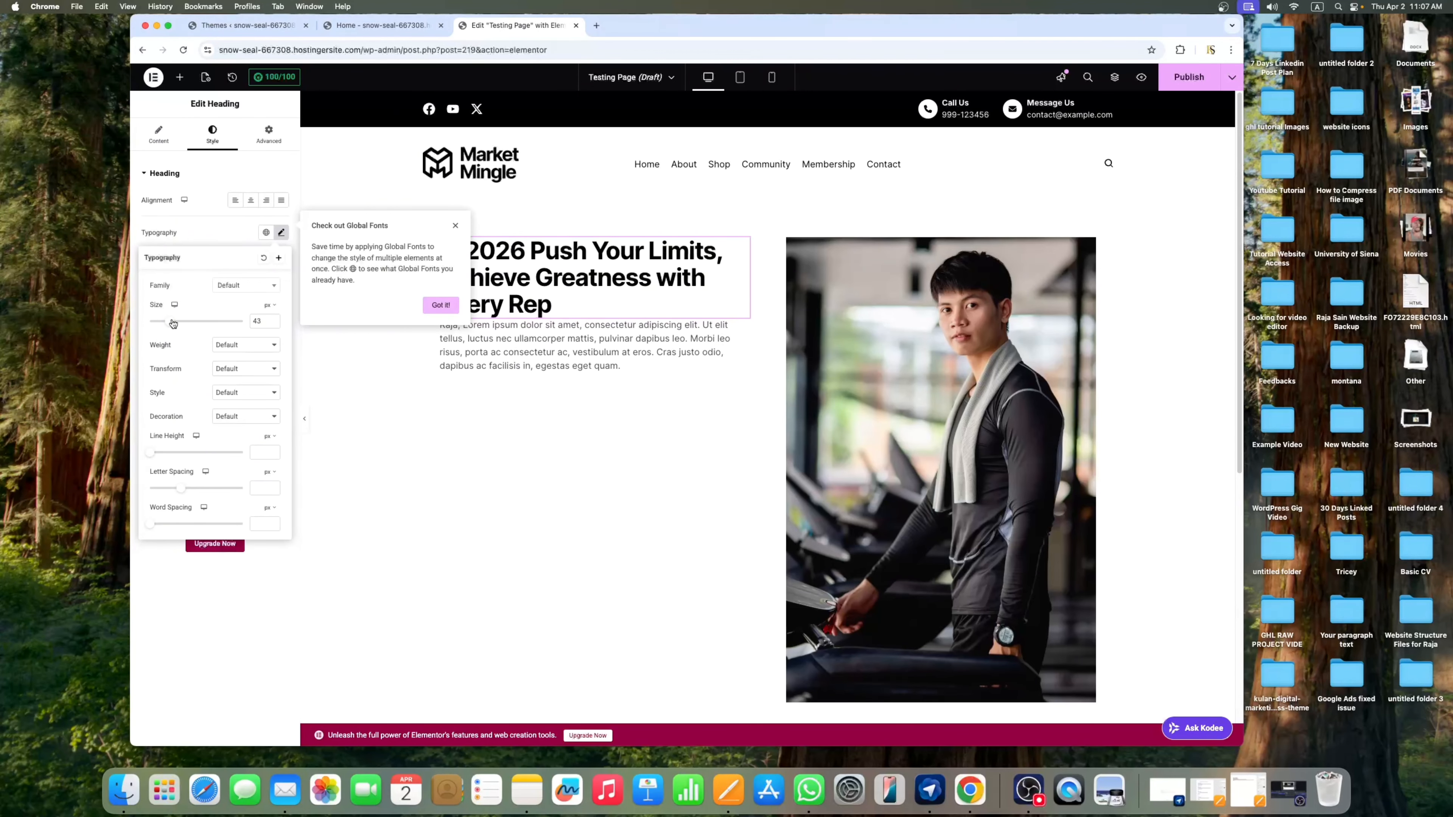
{"action": "left_click", "coordinate": [432, 435]}
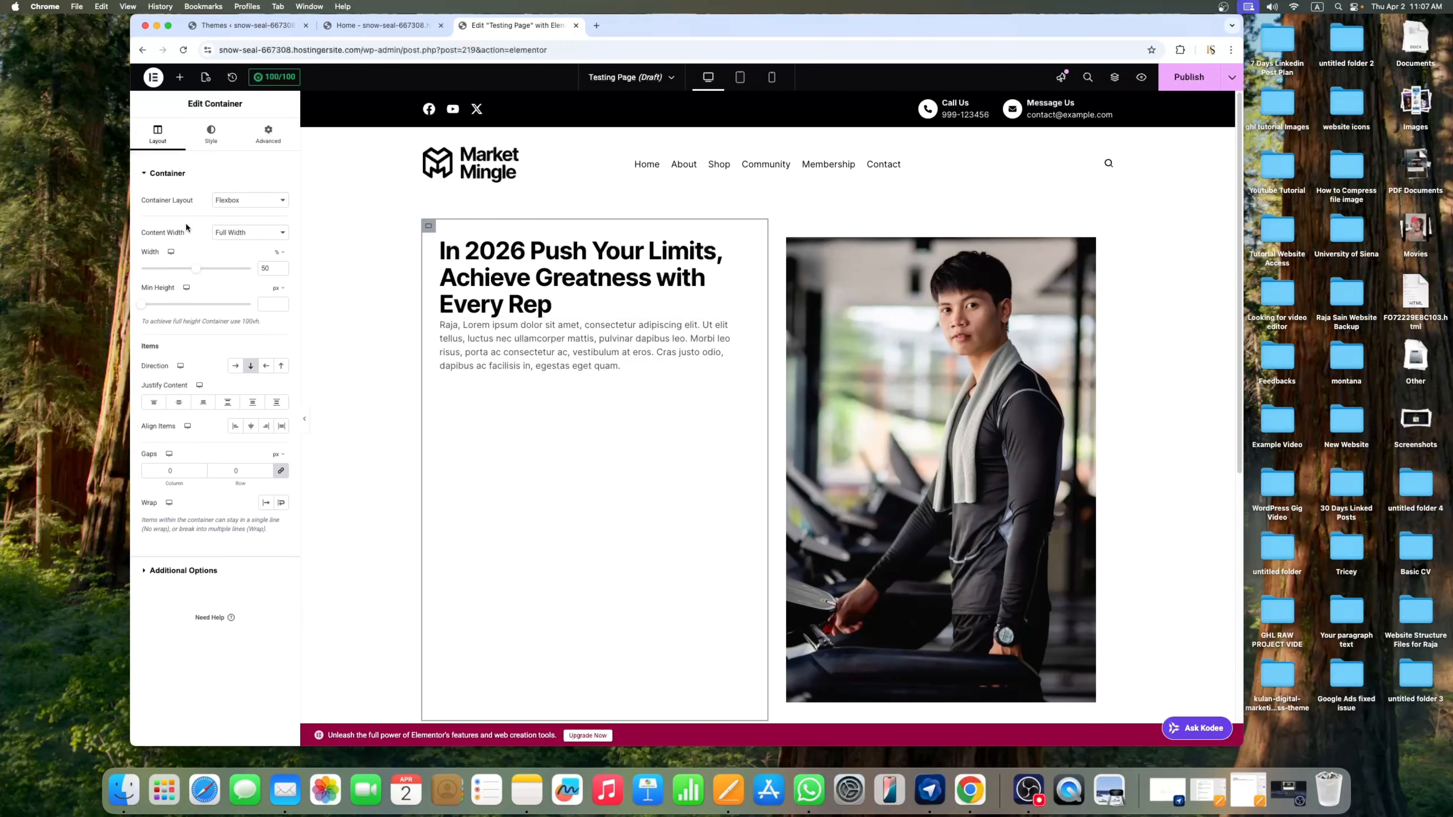
{"action": "left_click", "coordinate": [743, 245]}
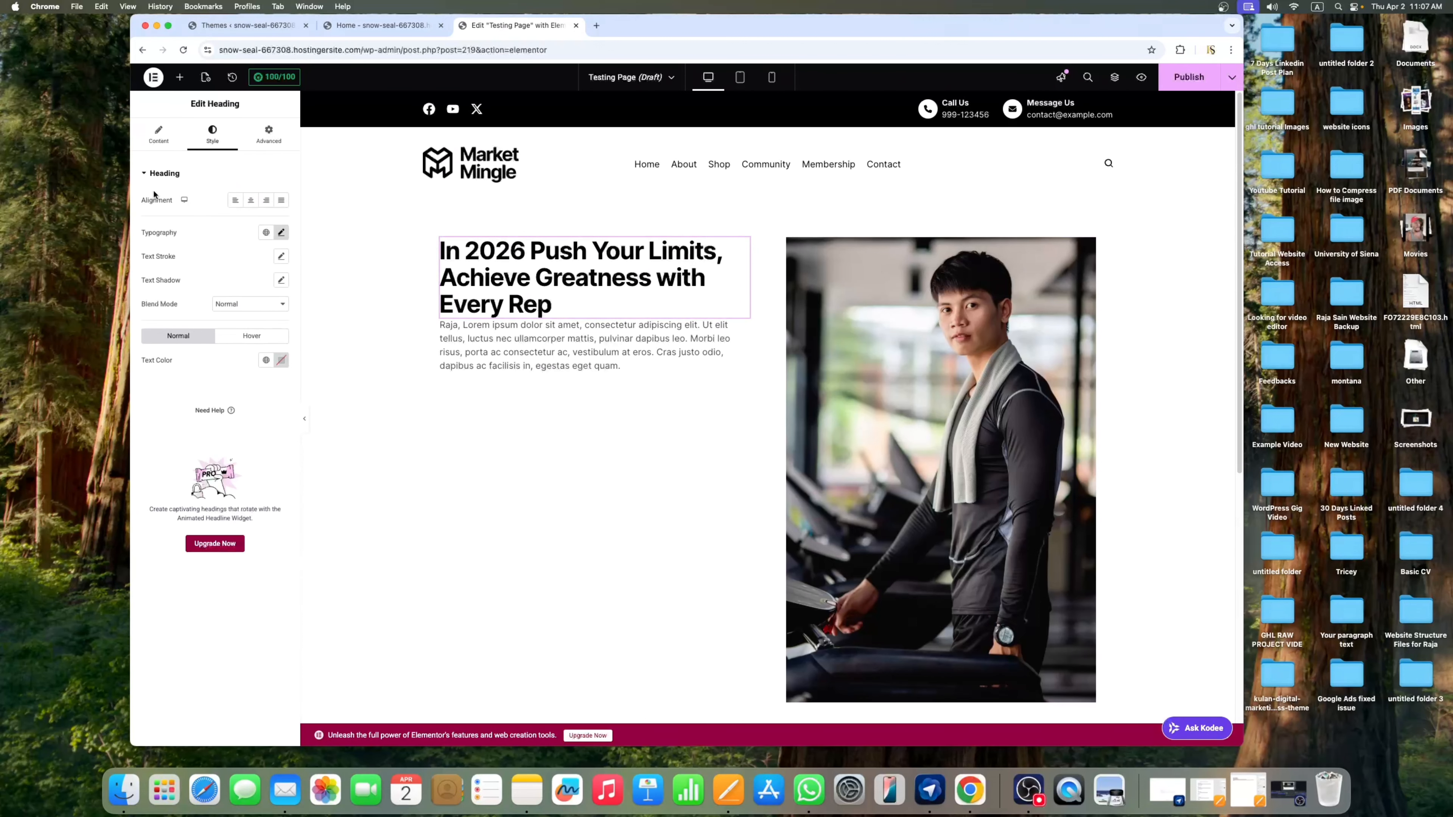
{"action": "left_click", "coordinate": [281, 234]}
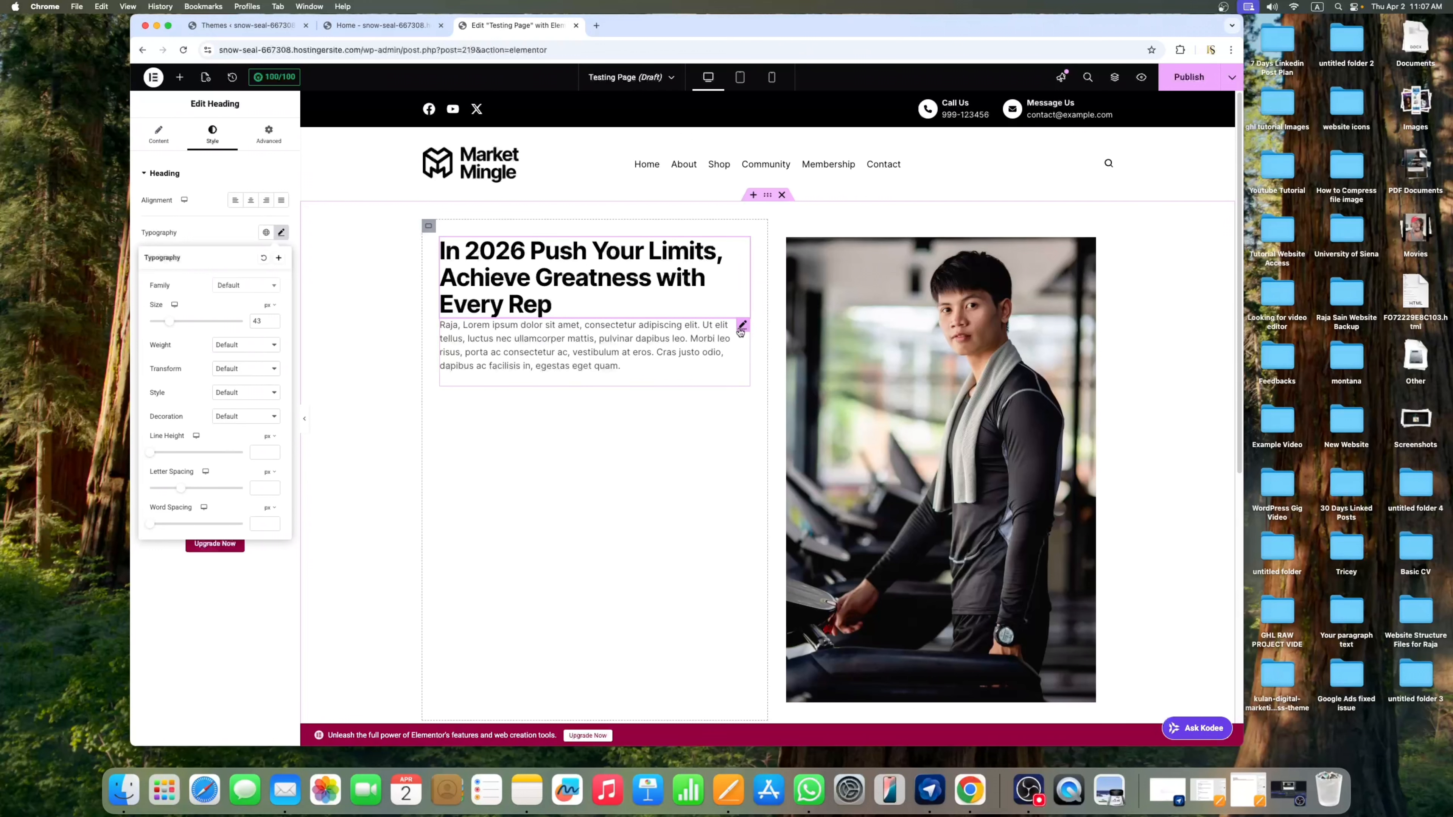
Set the hero paragraph's top padding to 20 px, and preview the page without the editing panel
{"action": "left_click", "coordinate": [743, 326]}
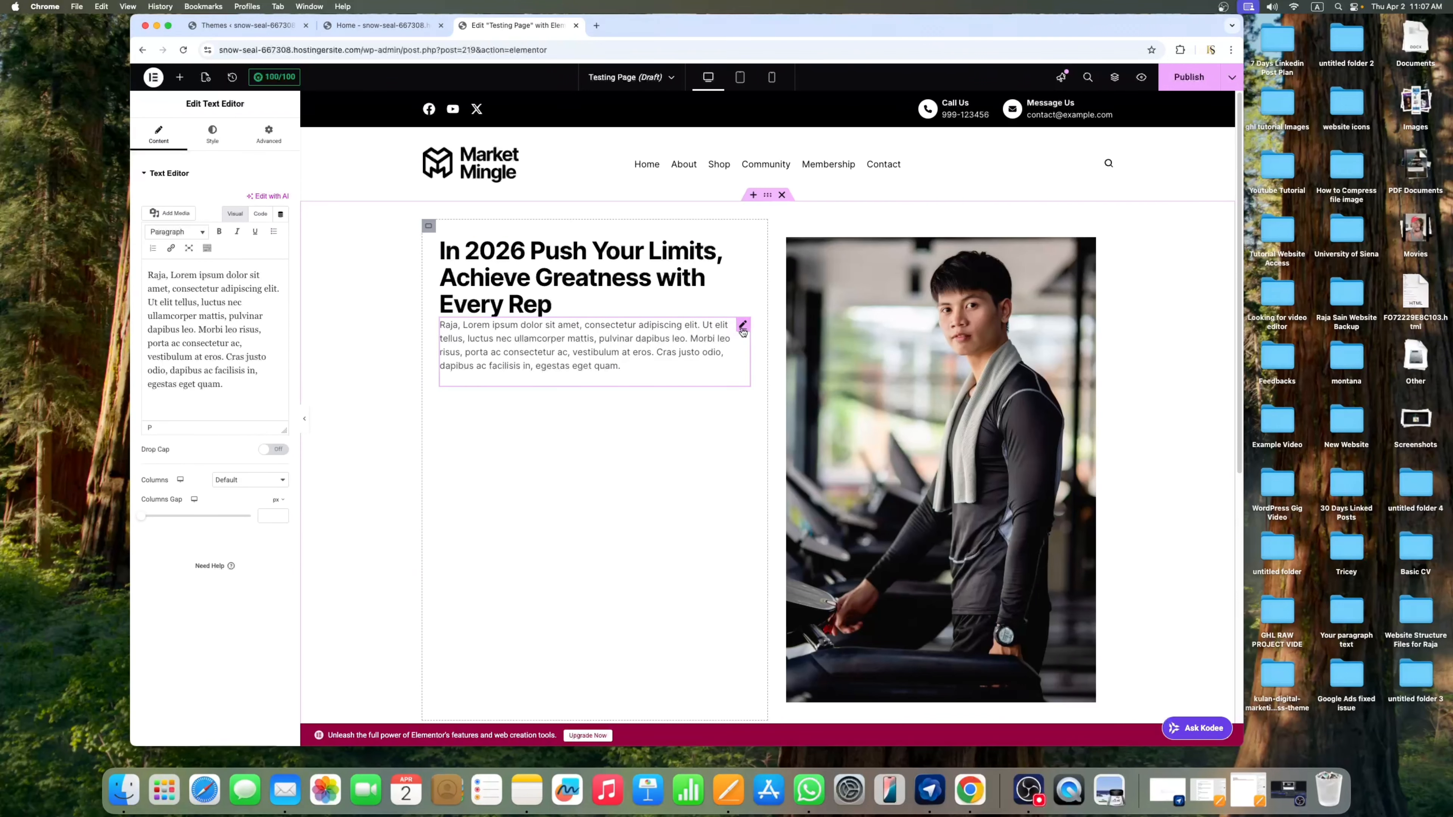
{"action": "left_click", "coordinate": [271, 139]}
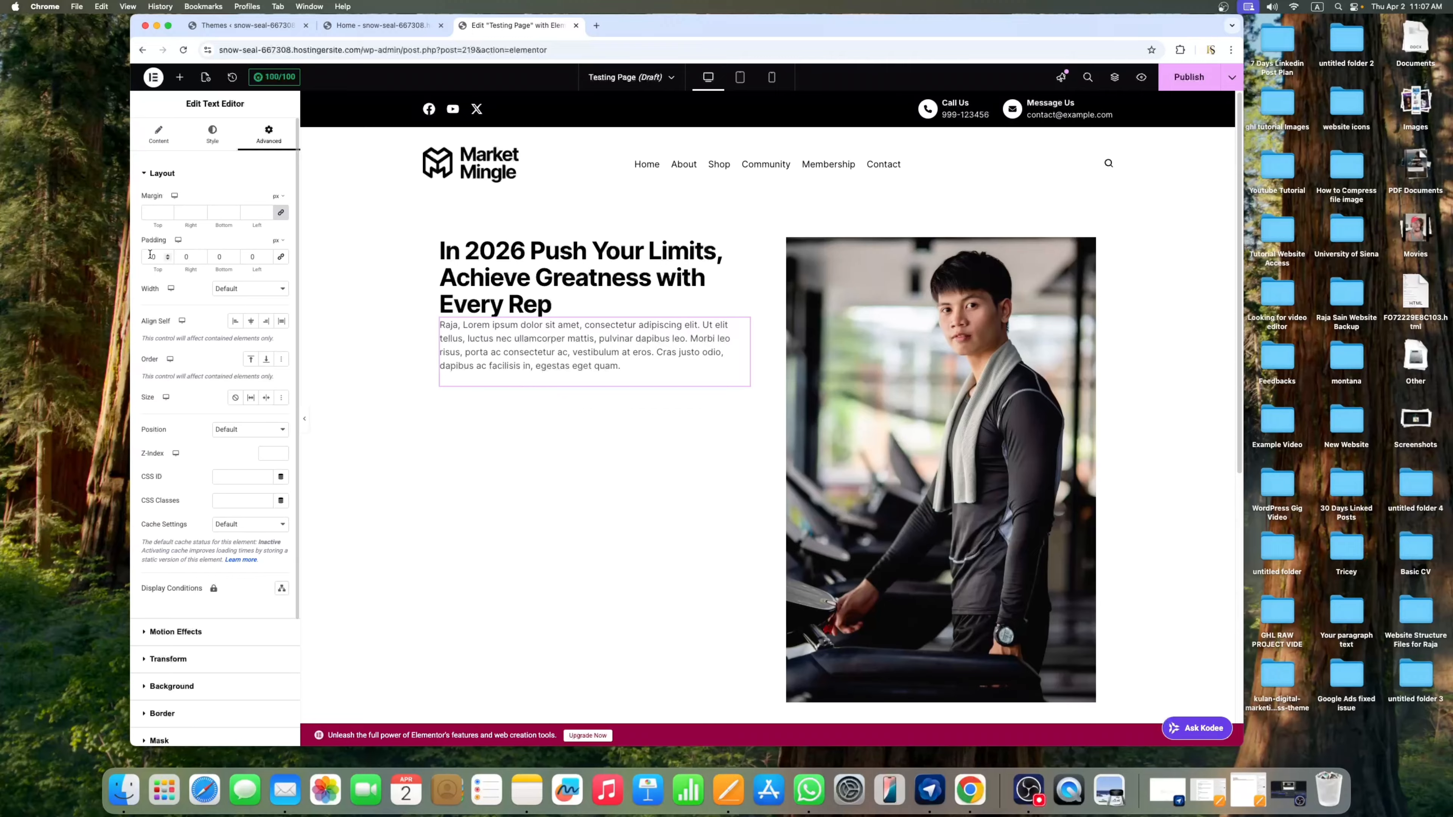
{"action": "left_click", "coordinate": [152, 256]}
{"action": "type", "text": "20"}
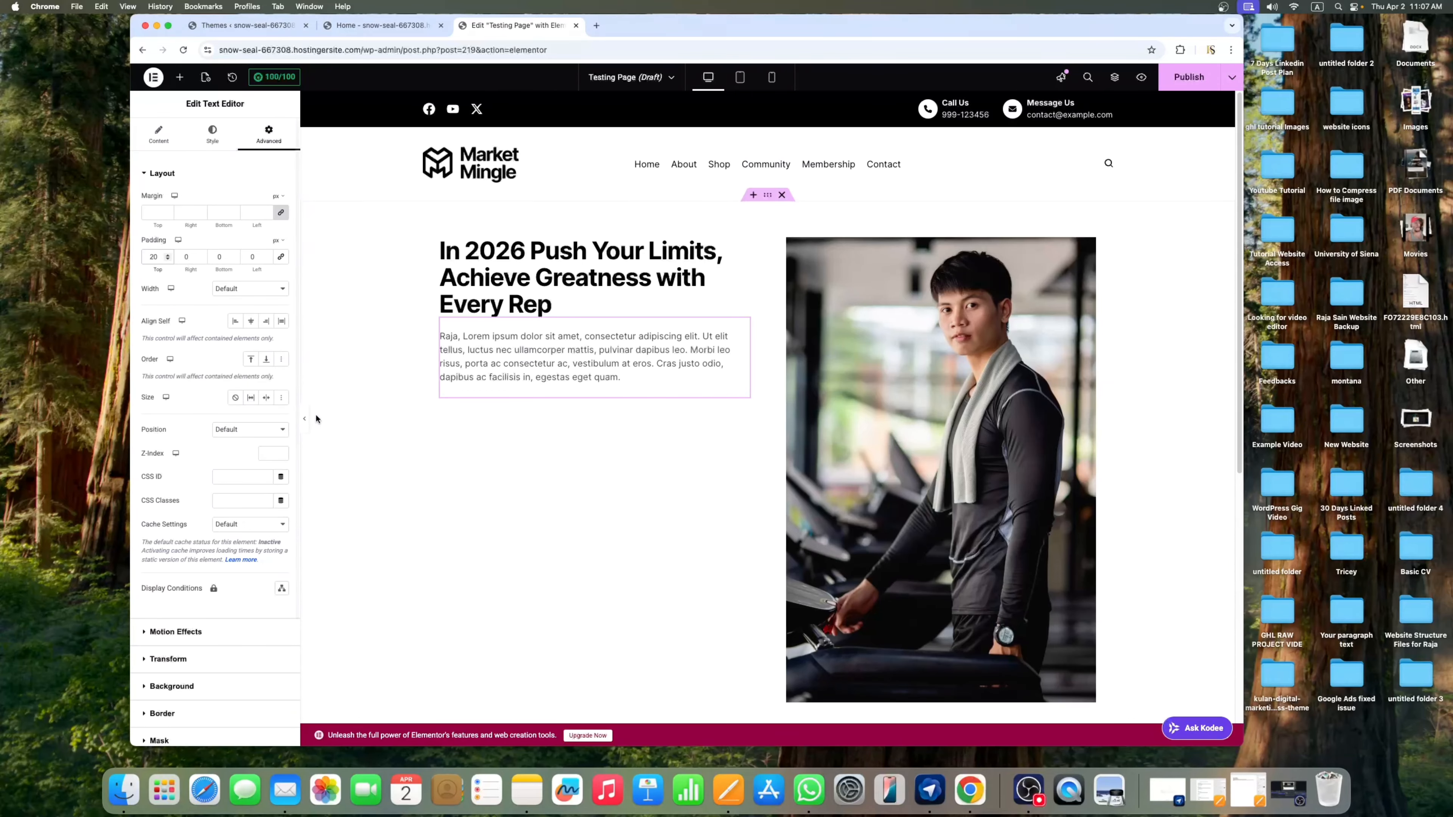
{"action": "left_click", "coordinate": [305, 419]}
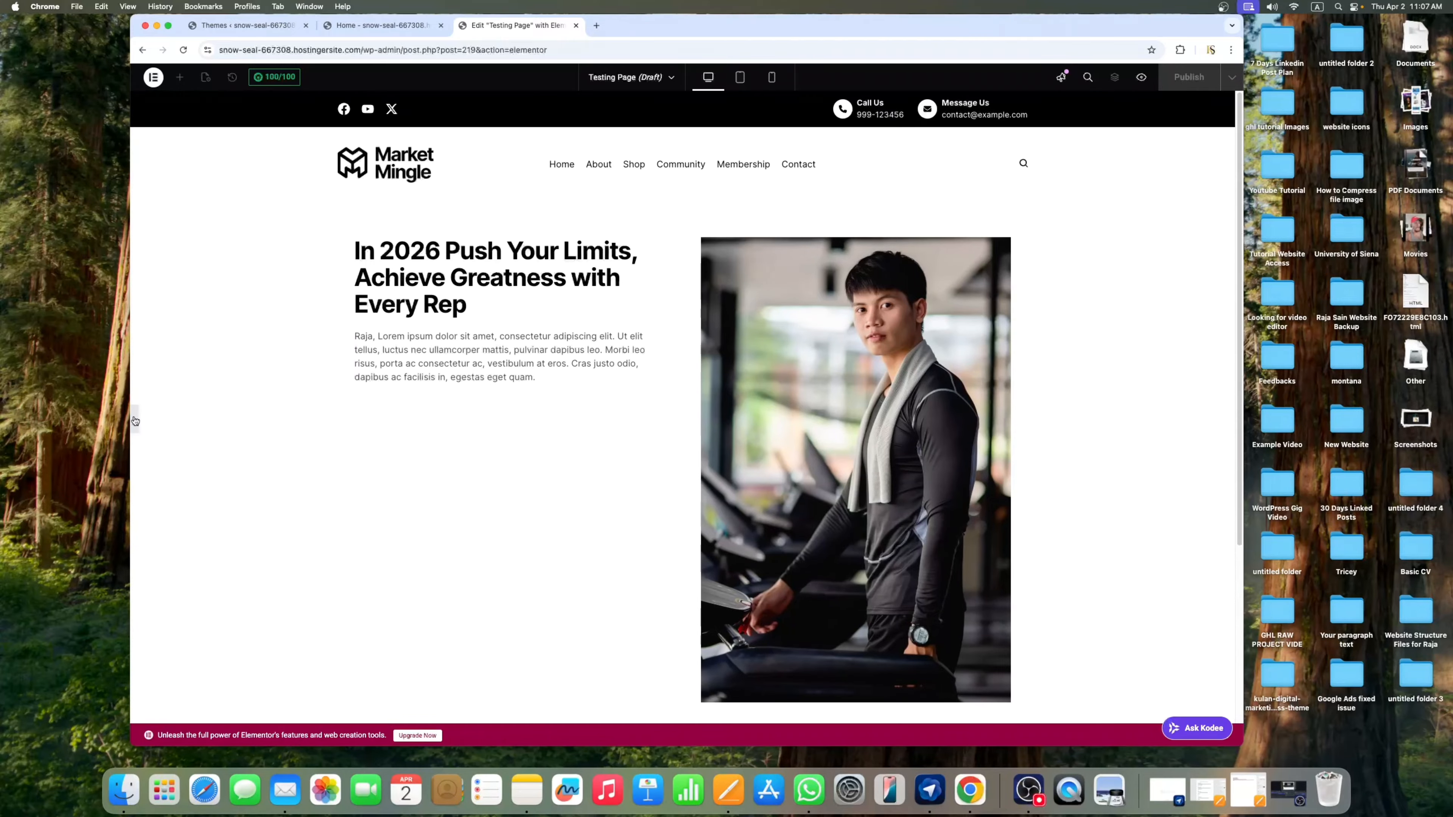
{"action": "left_click", "coordinate": [134, 420]}
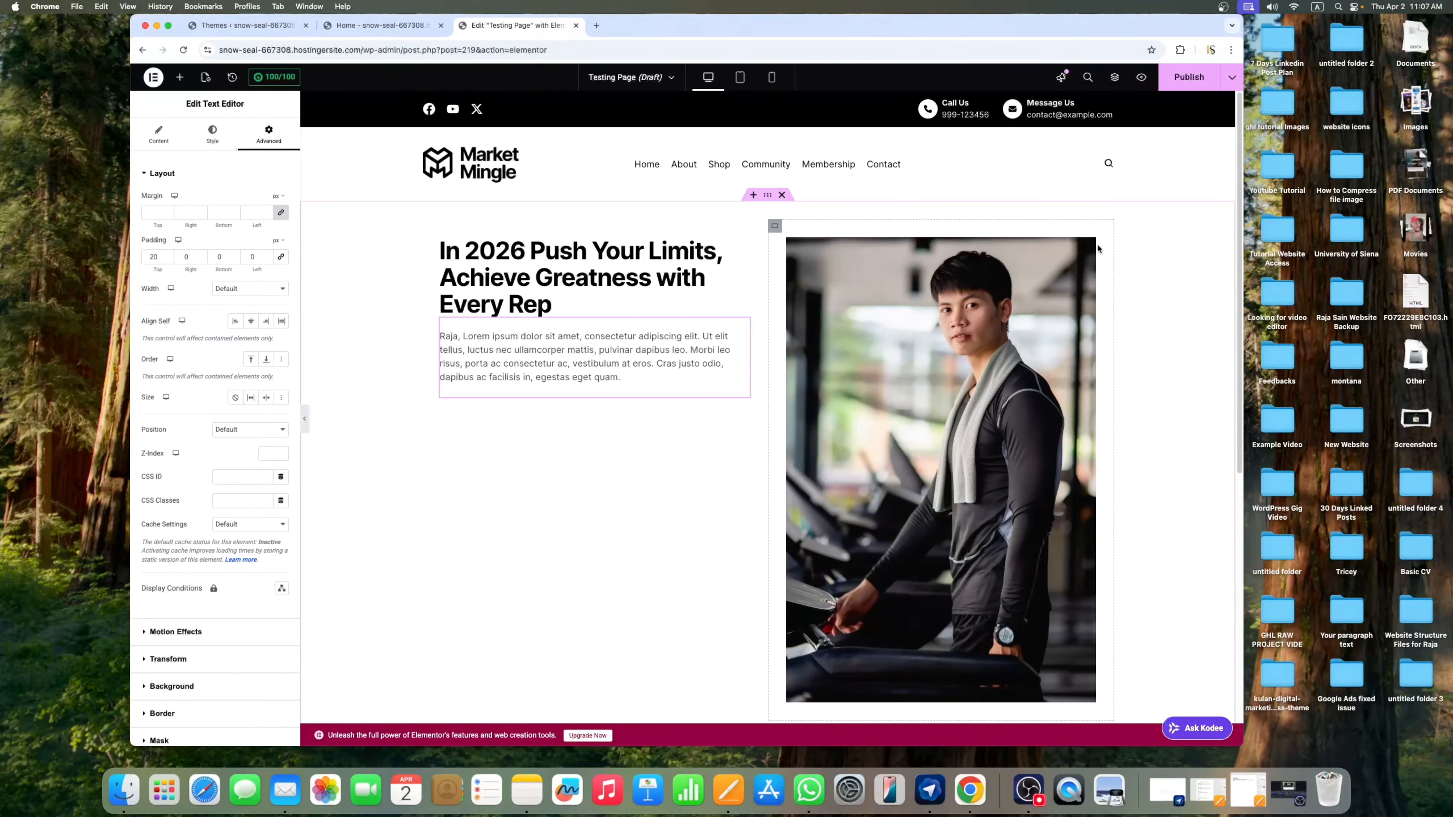
Reduce the treadmill image's max width to 57%, and preview the page without the editing panel
{"action": "left_click", "coordinate": [1090, 246]}
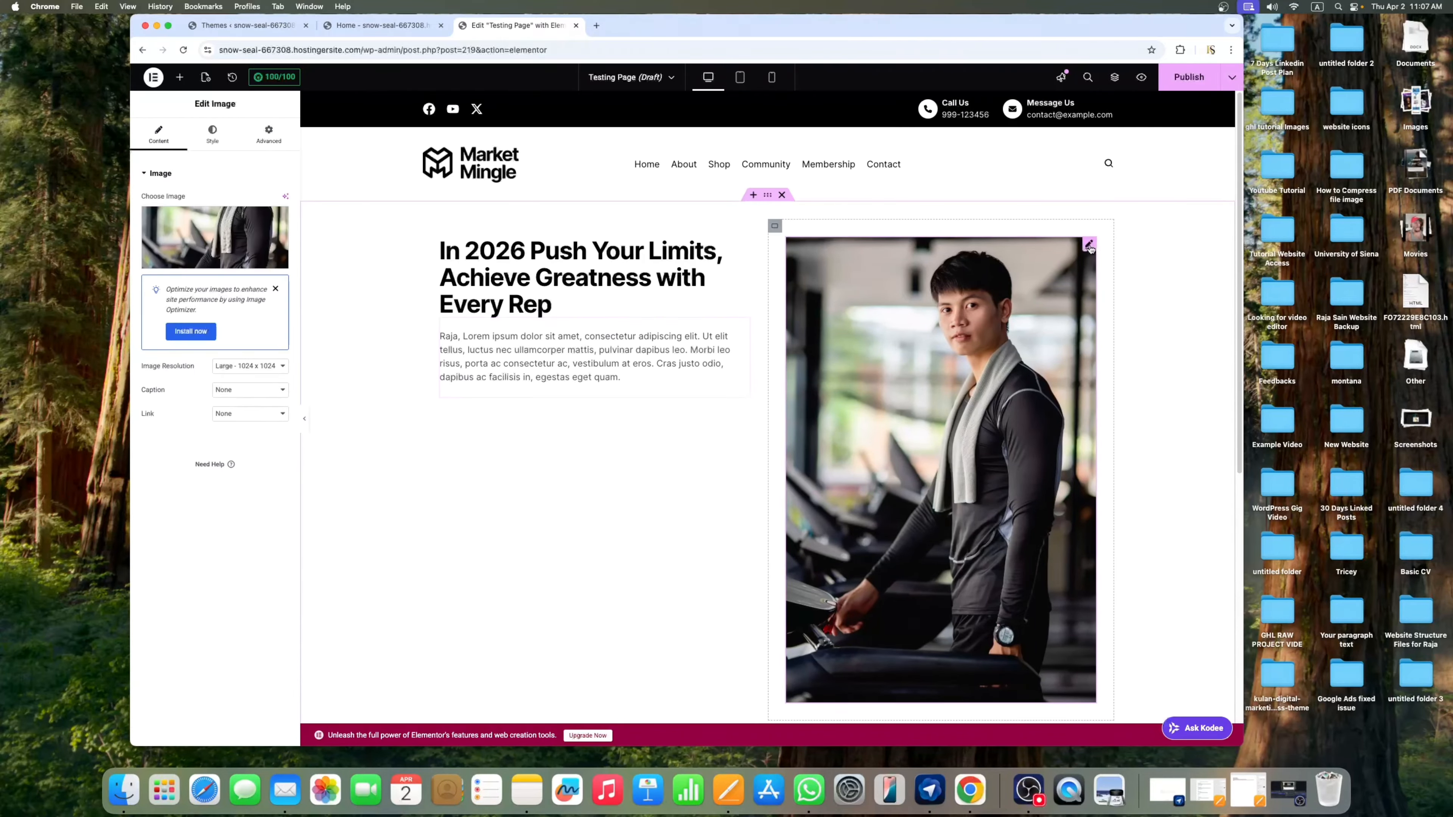
{"action": "left_click", "coordinate": [212, 134]}
{"action": "left_click_drag", "start_coordinate": [149, 274], "coordinate": [207, 286]}
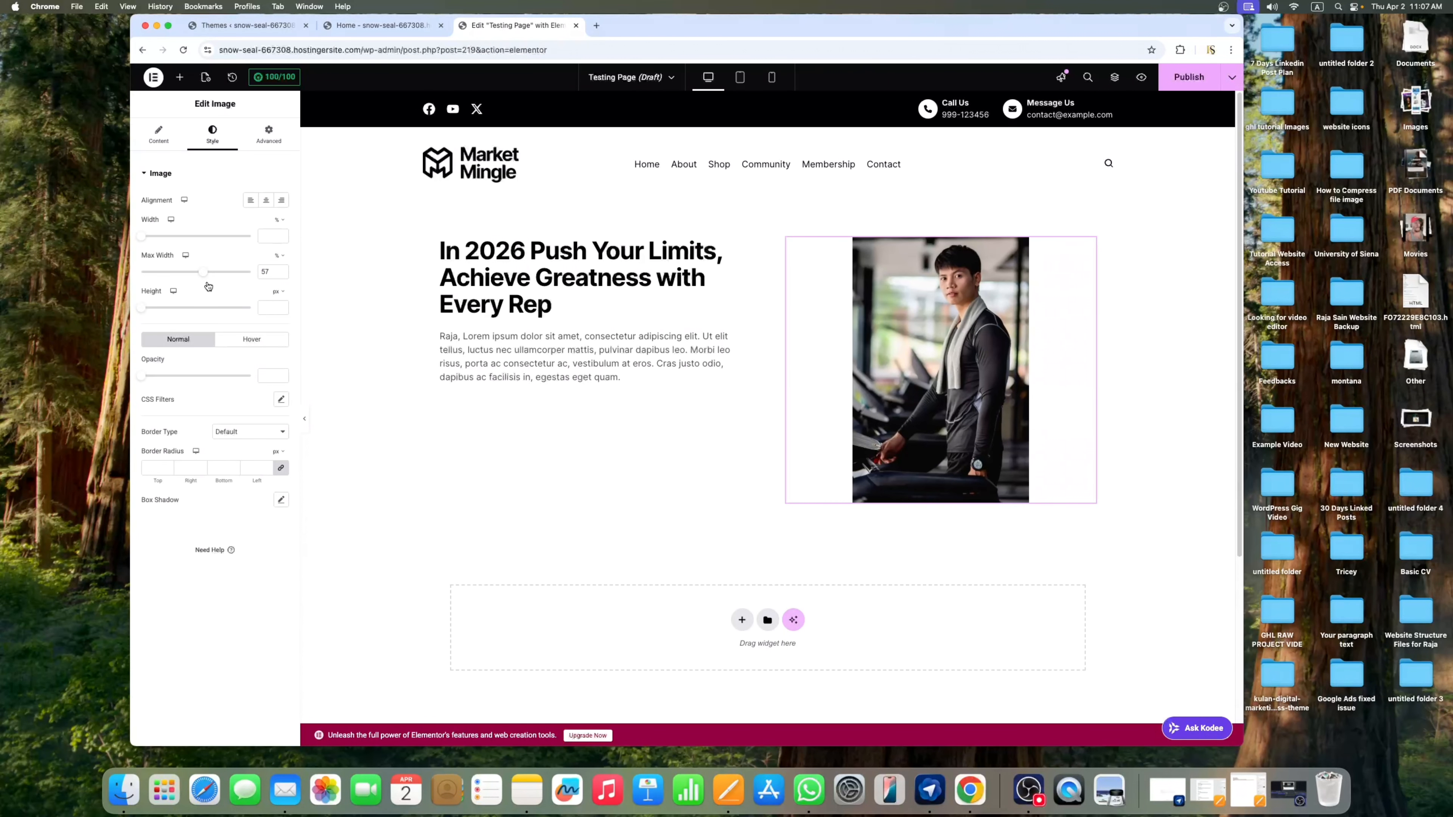
{"action": "left_click", "coordinate": [305, 423]}
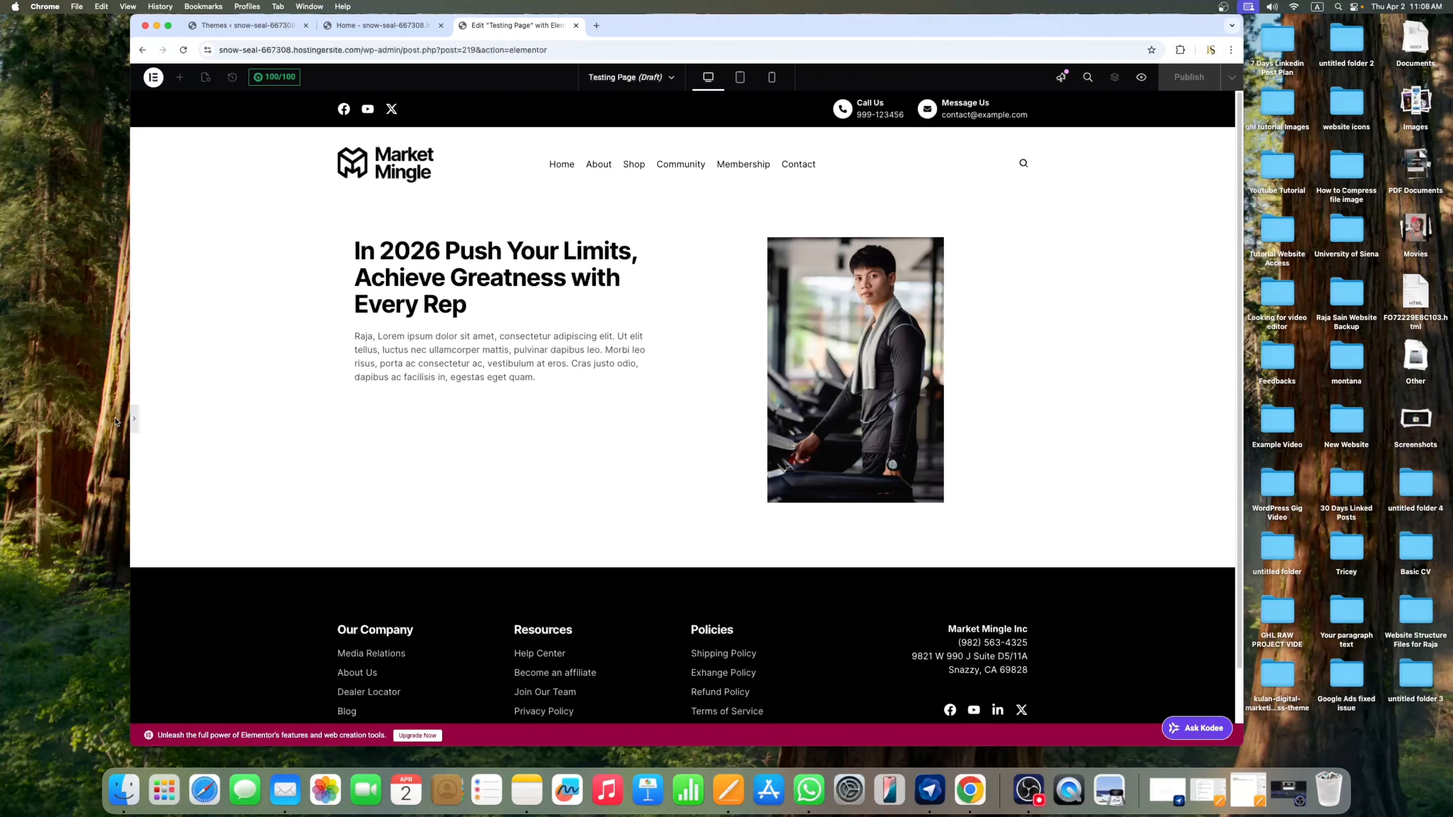
{"action": "left_click", "coordinate": [135, 417]}
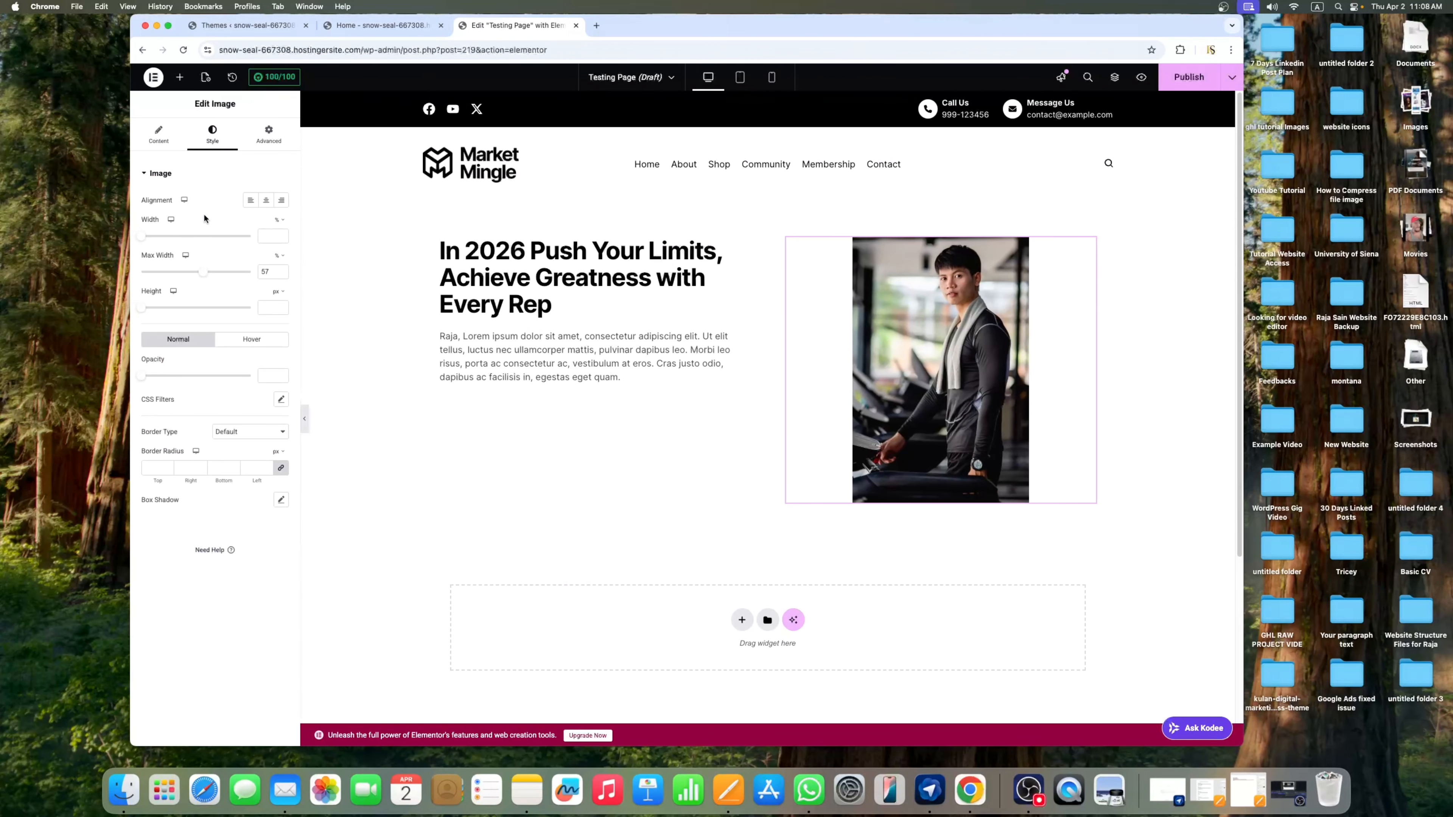
Delete the right column container together with the treadmill image inside it
{"action": "left_click", "coordinate": [180, 78]}
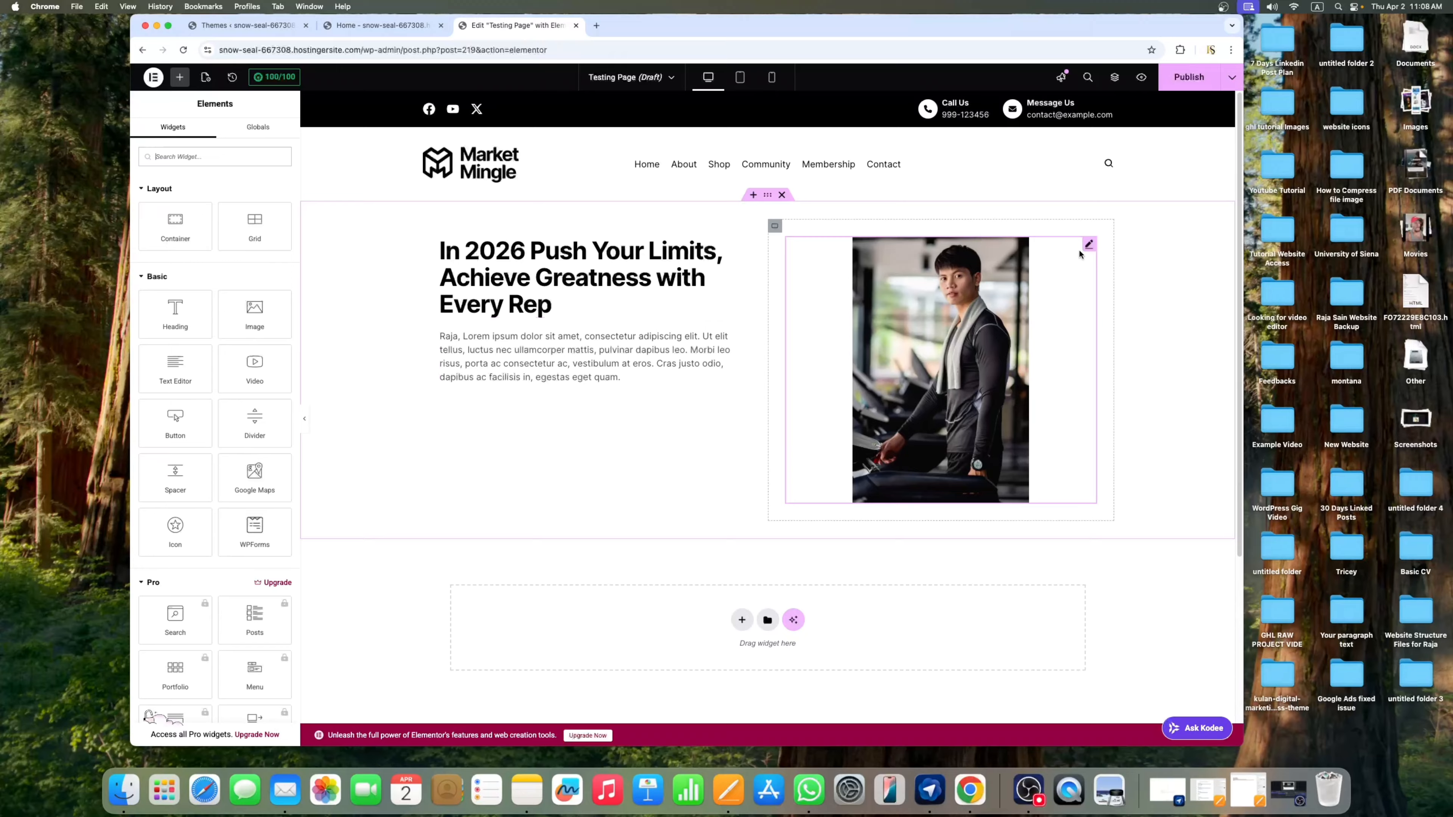
{"action": "right_click", "coordinate": [775, 230]}
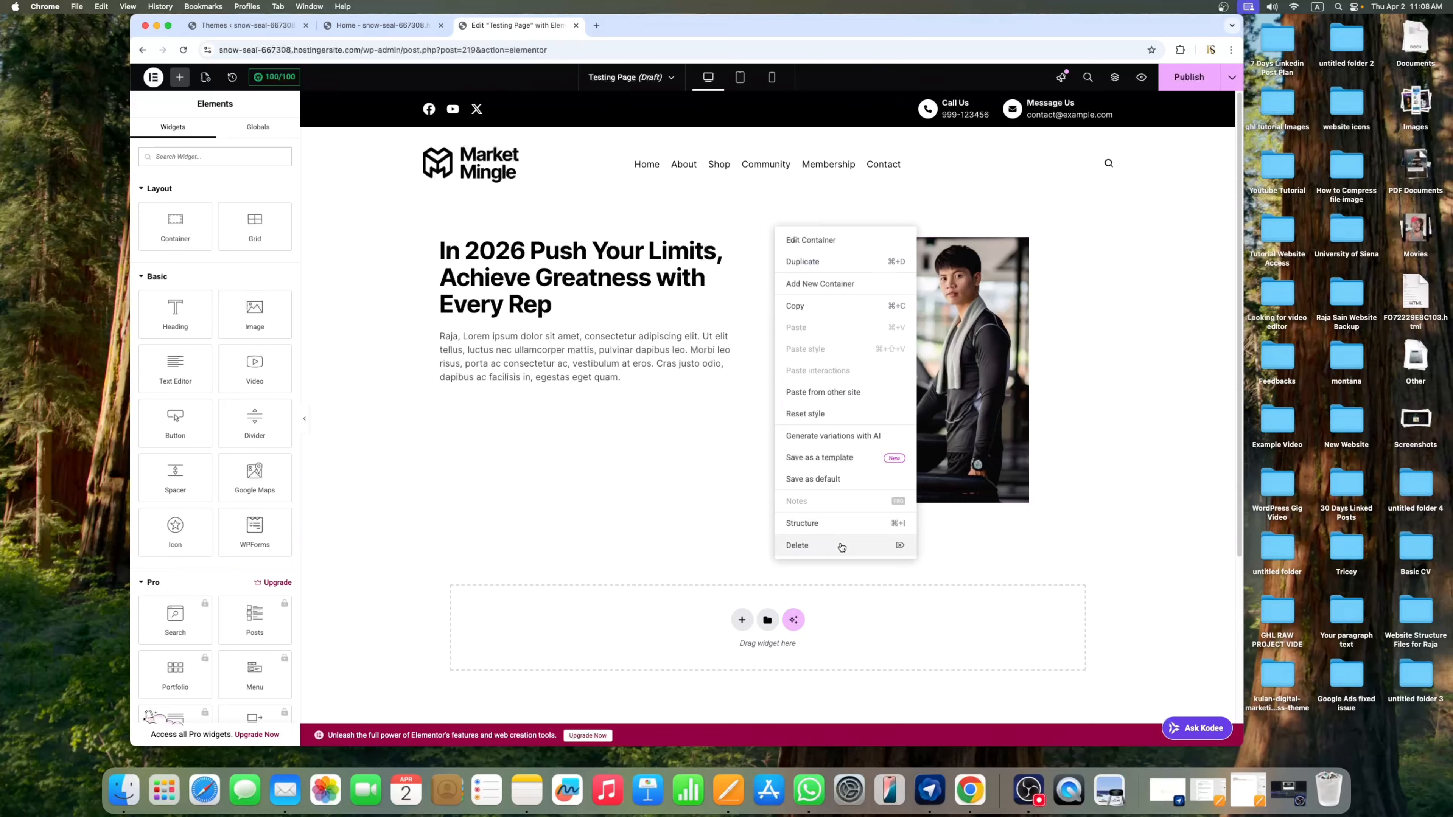
{"action": "left_click", "coordinate": [857, 544]}
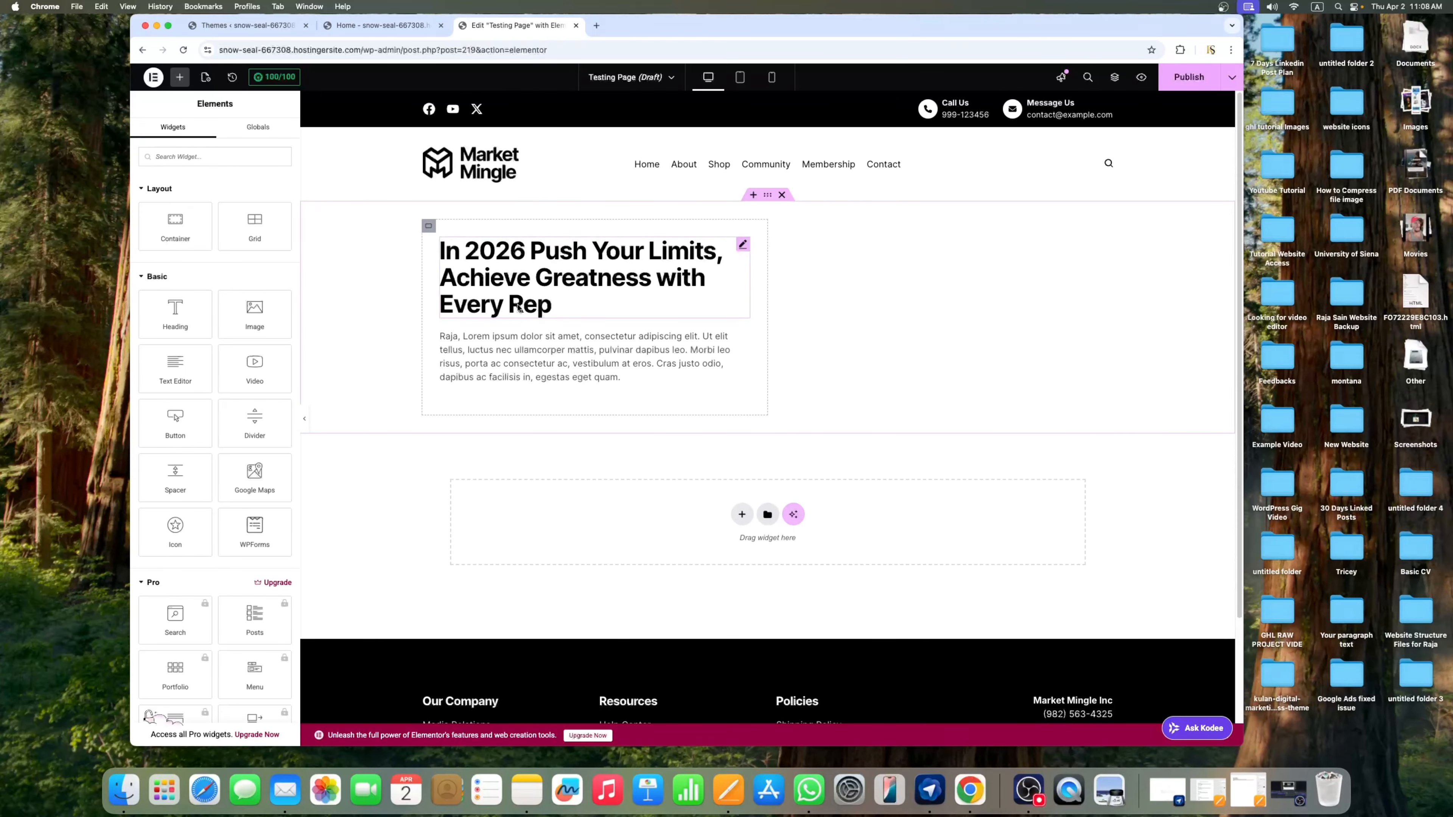
Give the outer container a classic background image of the man in the light blue tank top with a jumping rope, and a 603 px minimum height
{"action": "left_click", "coordinate": [772, 198]}
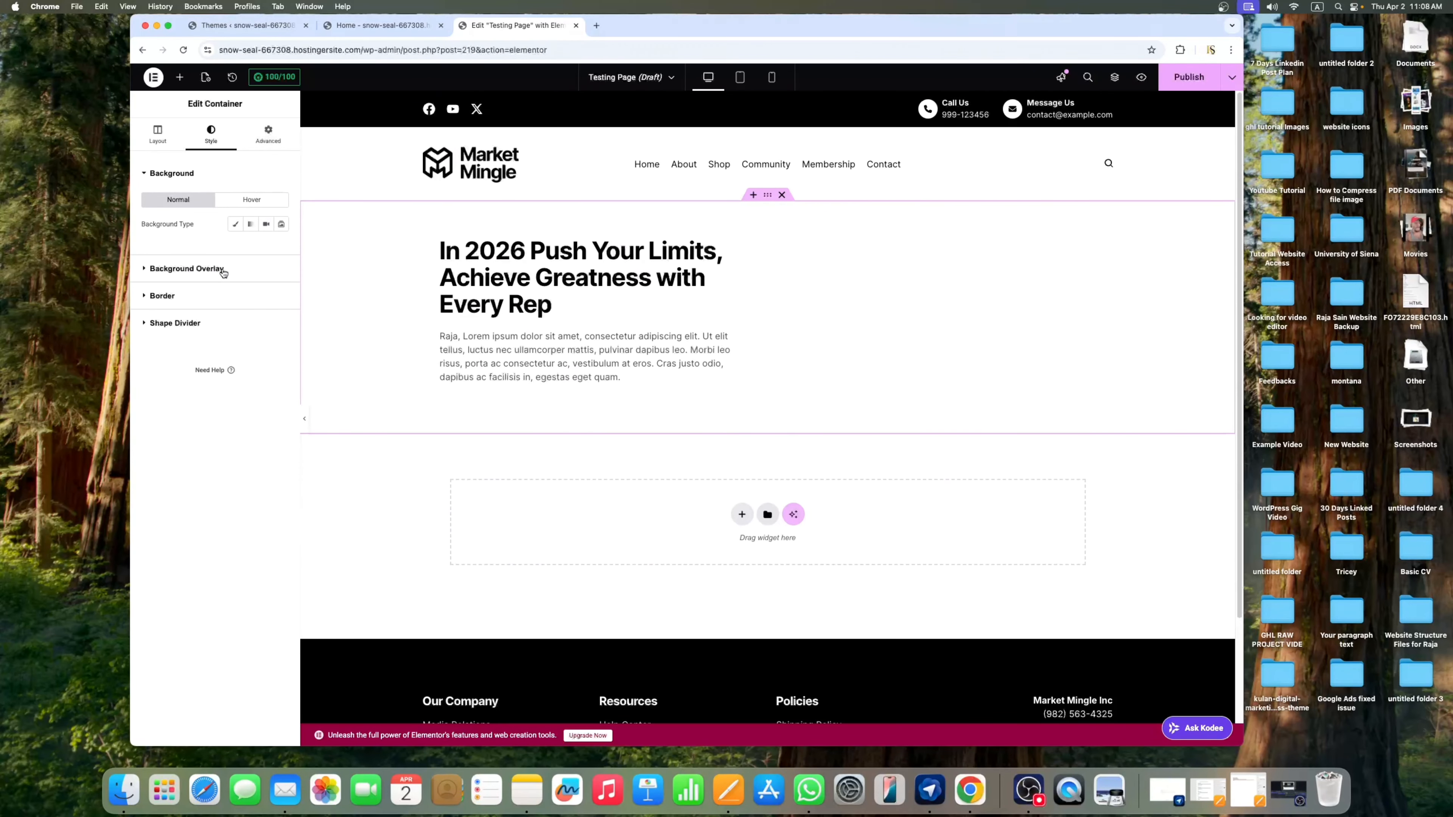
{"action": "left_click", "coordinate": [233, 225]}
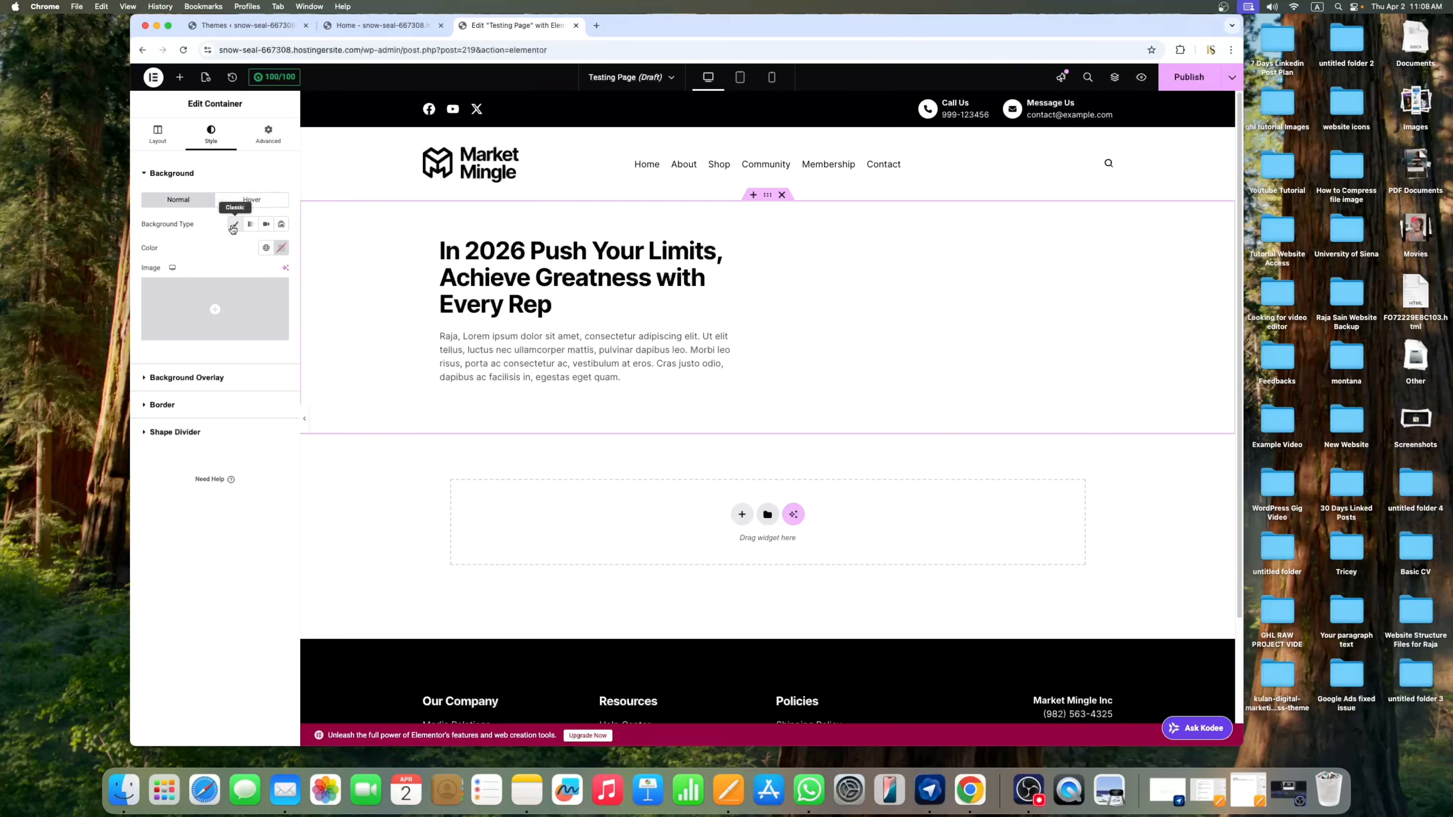
{"action": "left_click", "coordinate": [250, 314]}
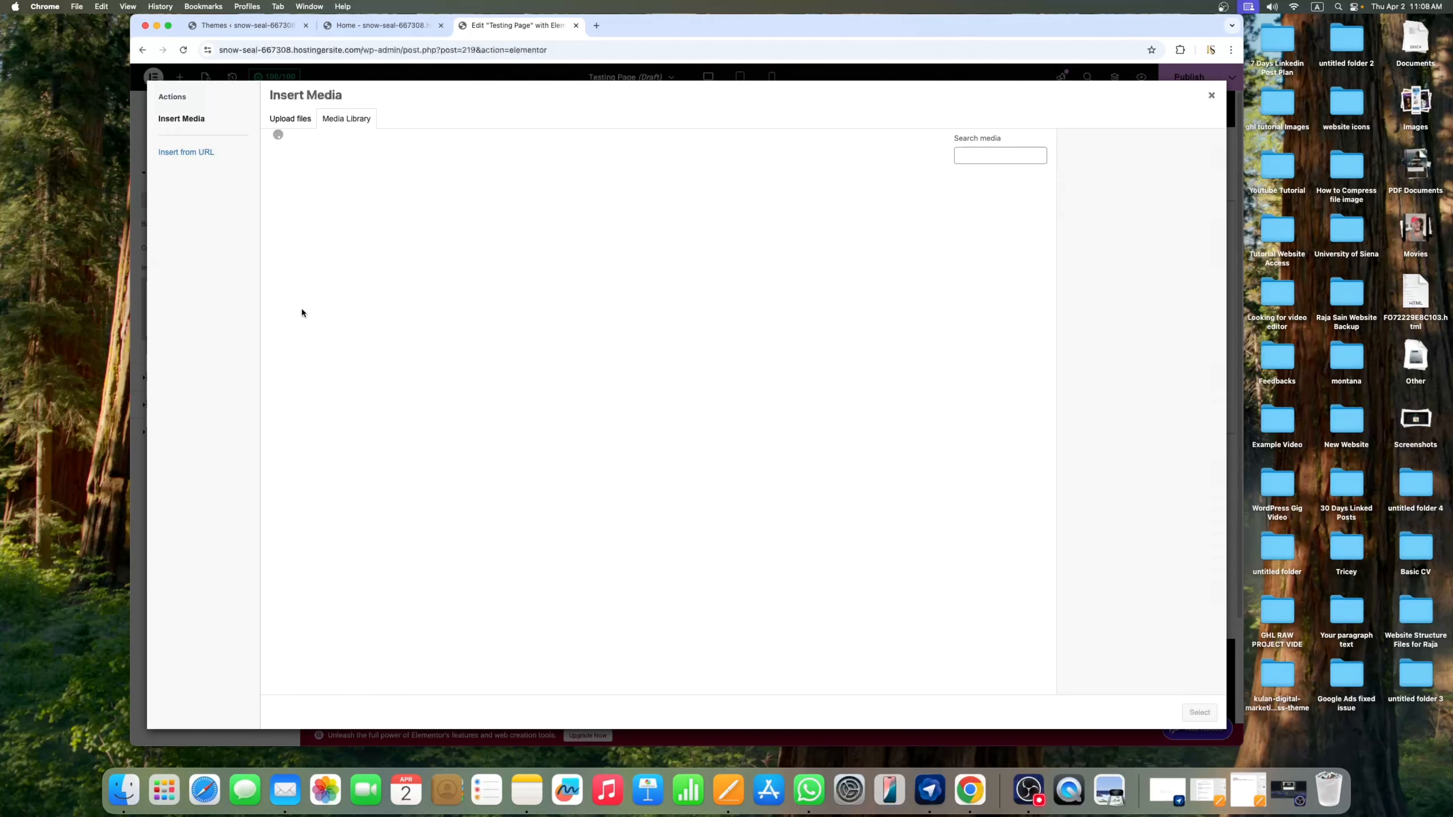
{"action": "scroll", "coordinate": [780, 323], "scroll_direction": "down", "scroll_amount": 5}
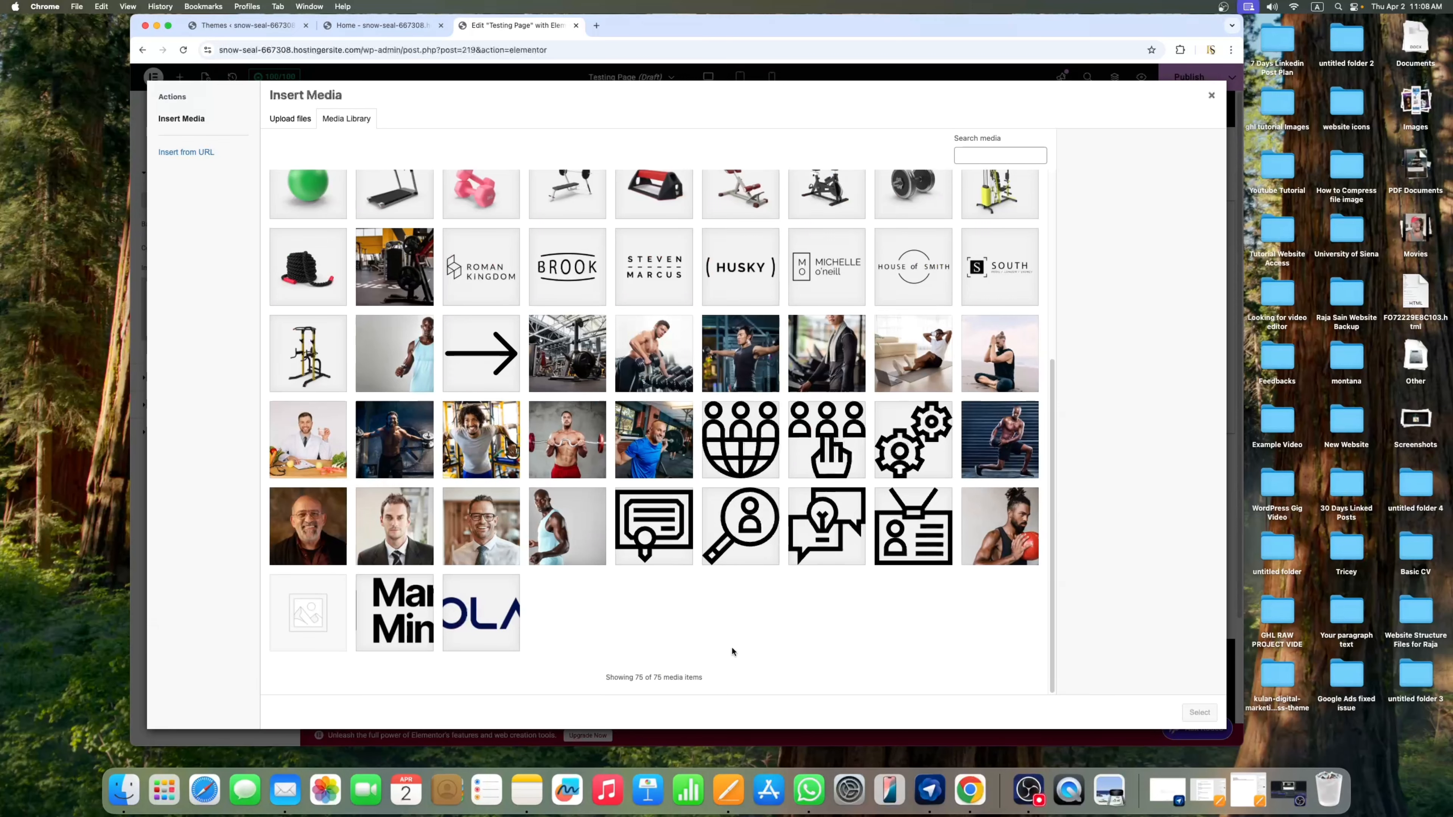
{"action": "left_click", "coordinate": [385, 355]}
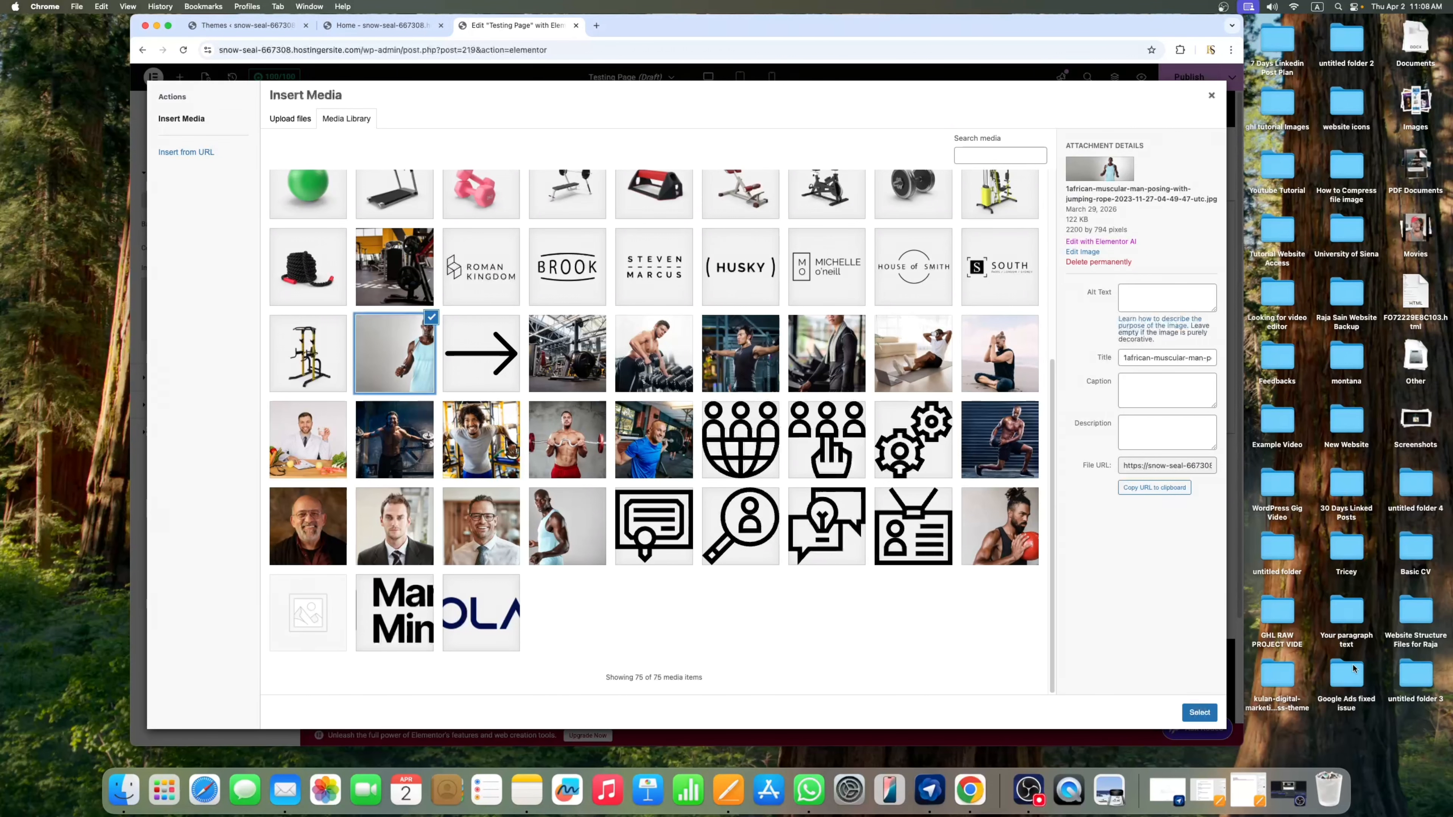
{"action": "left_click", "coordinate": [1201, 714]}
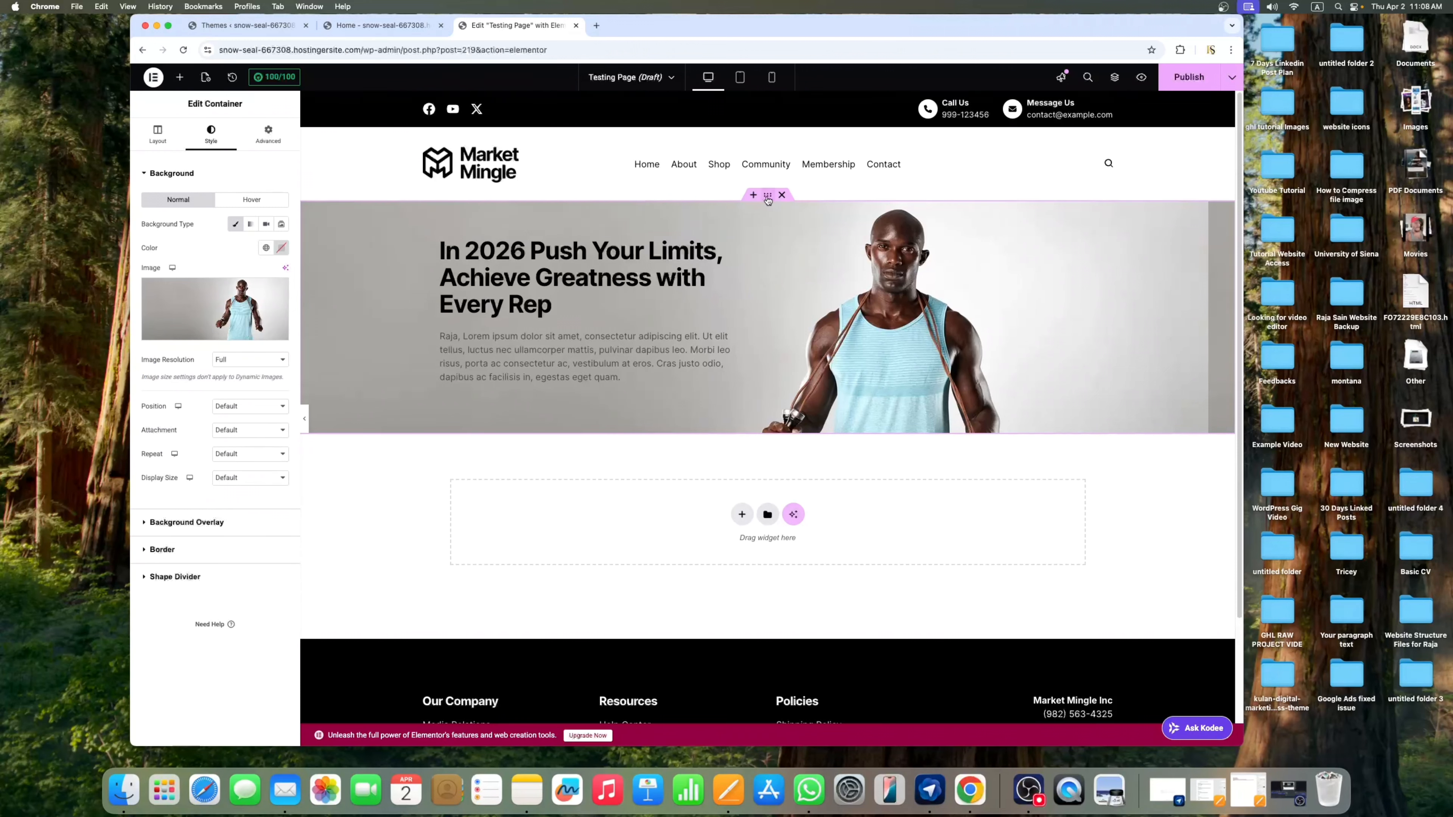
{"action": "left_click", "coordinate": [161, 142]}
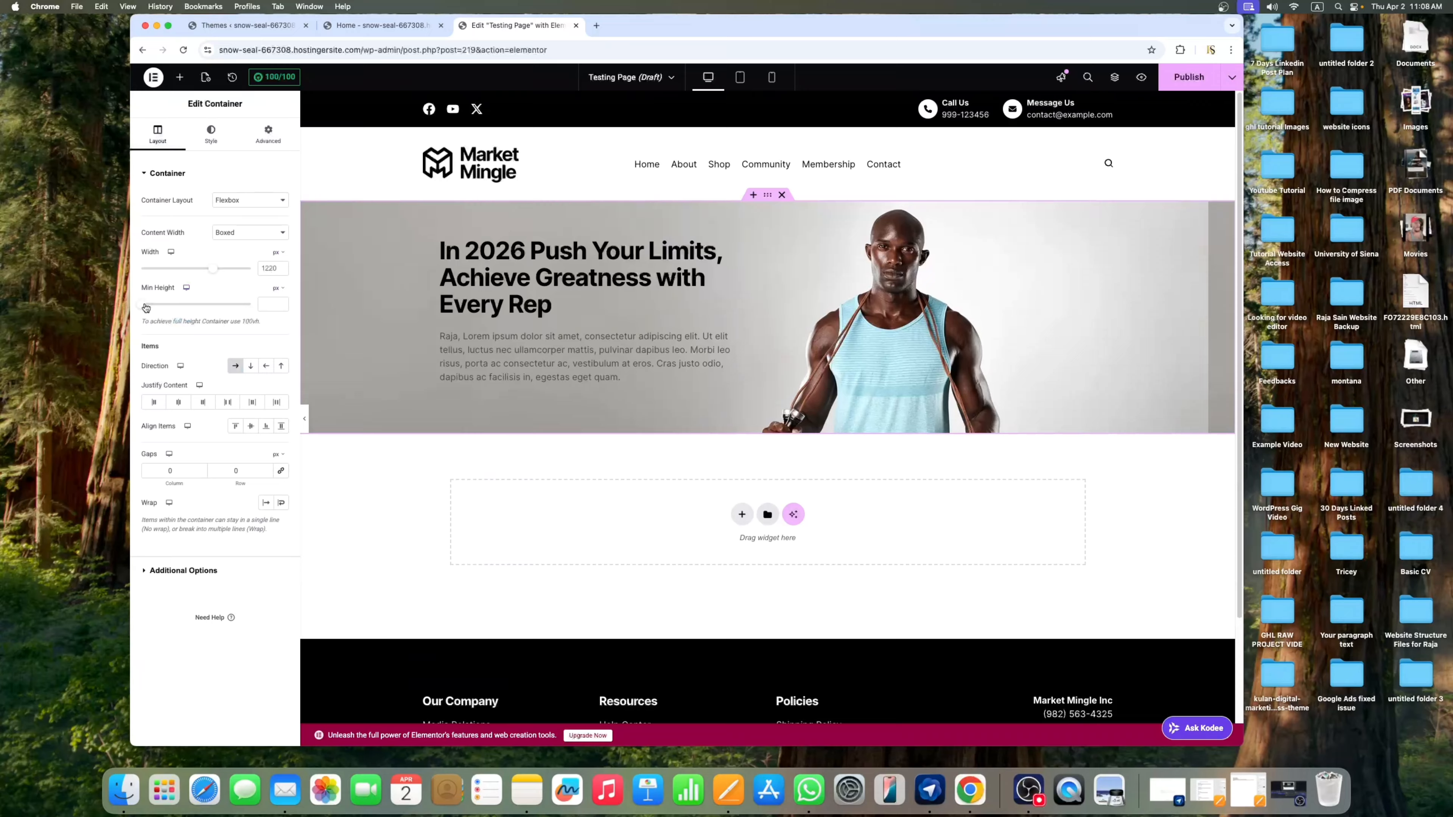
{"action": "left_click_drag", "start_coordinate": [146, 307], "coordinate": [192, 311]}
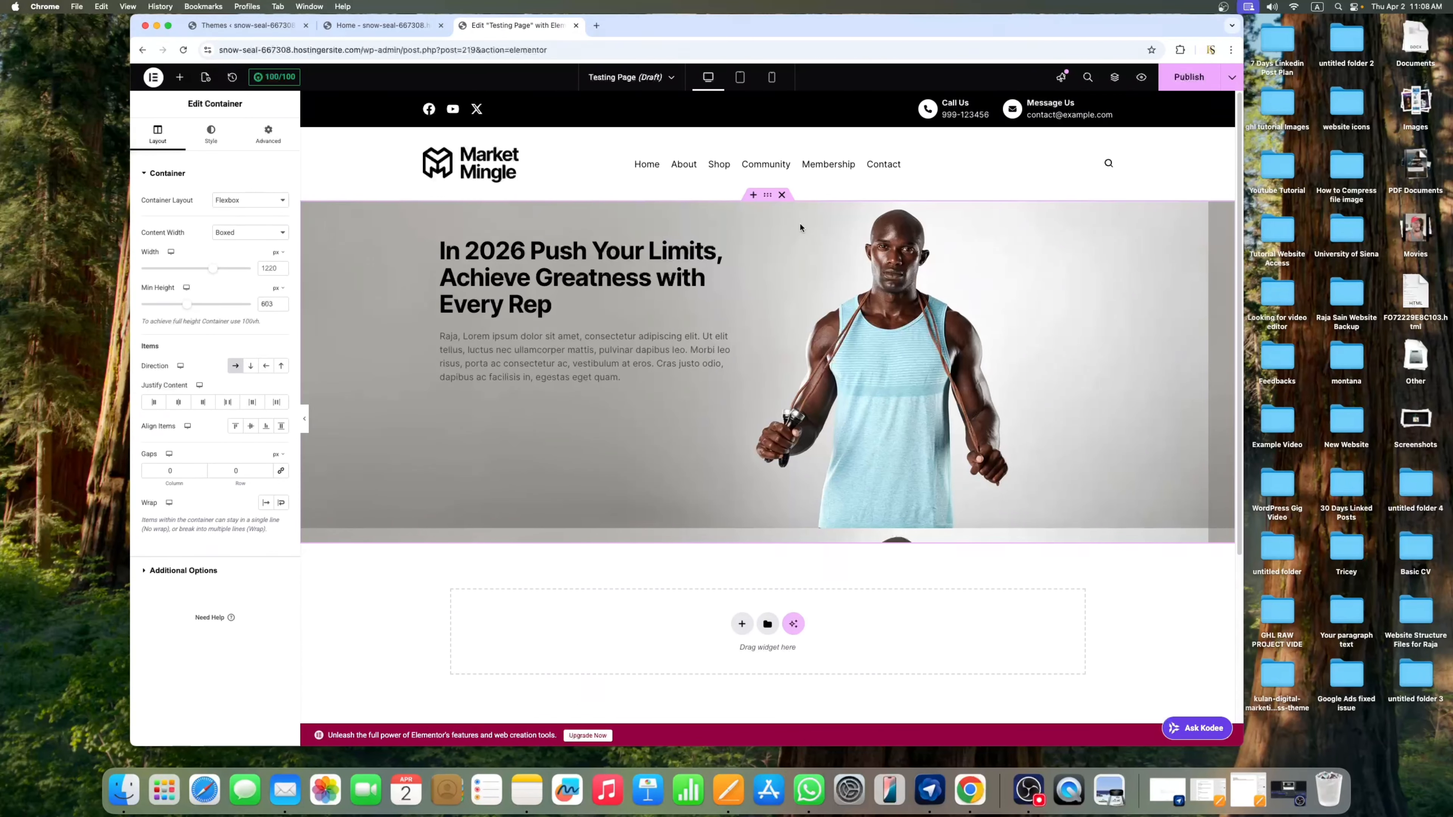
Set the background image to Center Center position, Cover display size and No-repeat, and preview the page
{"action": "left_click", "coordinate": [210, 135]}
{"action": "left_click", "coordinate": [233, 408]}
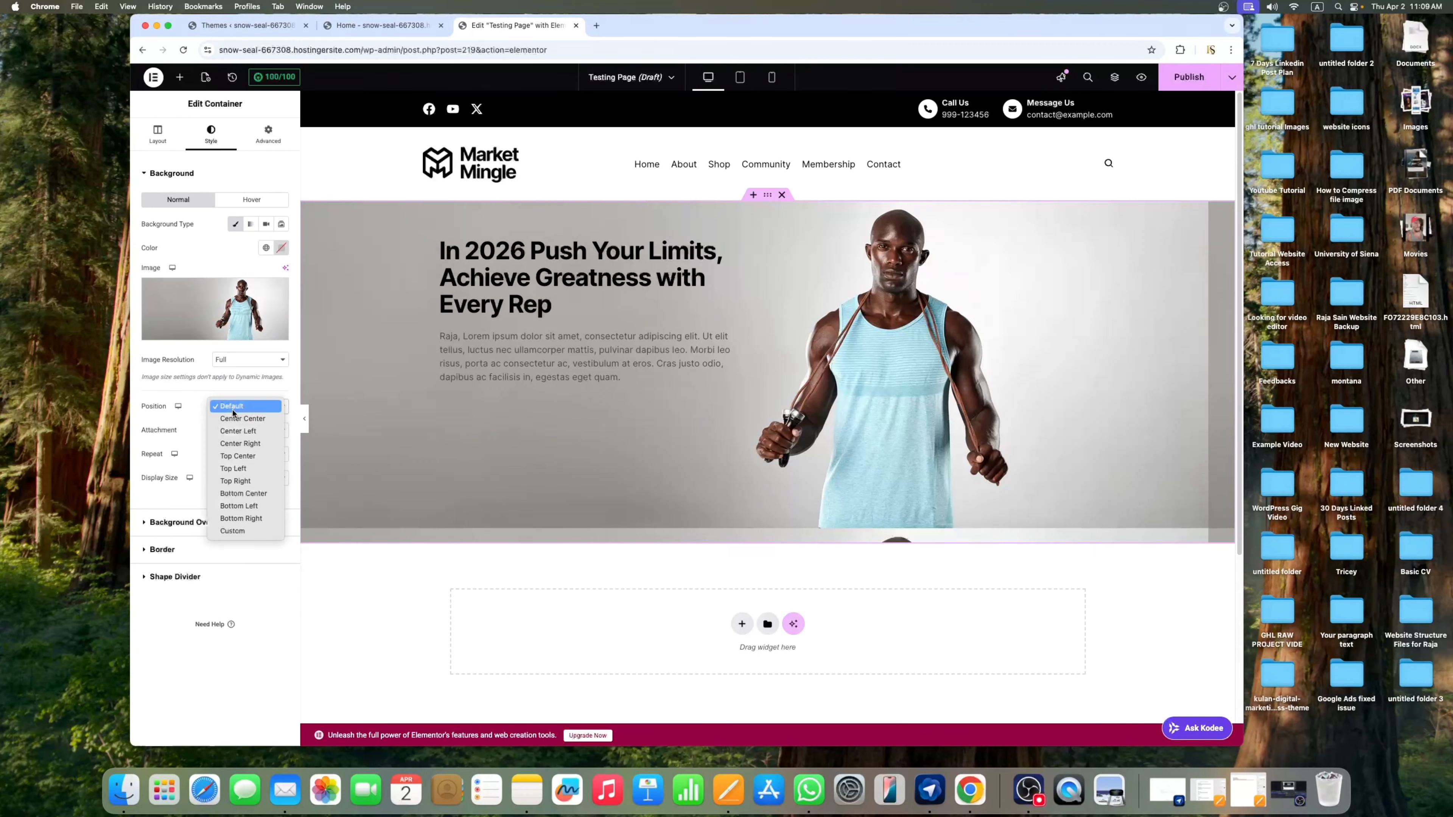
{"action": "left_click", "coordinate": [234, 420]}
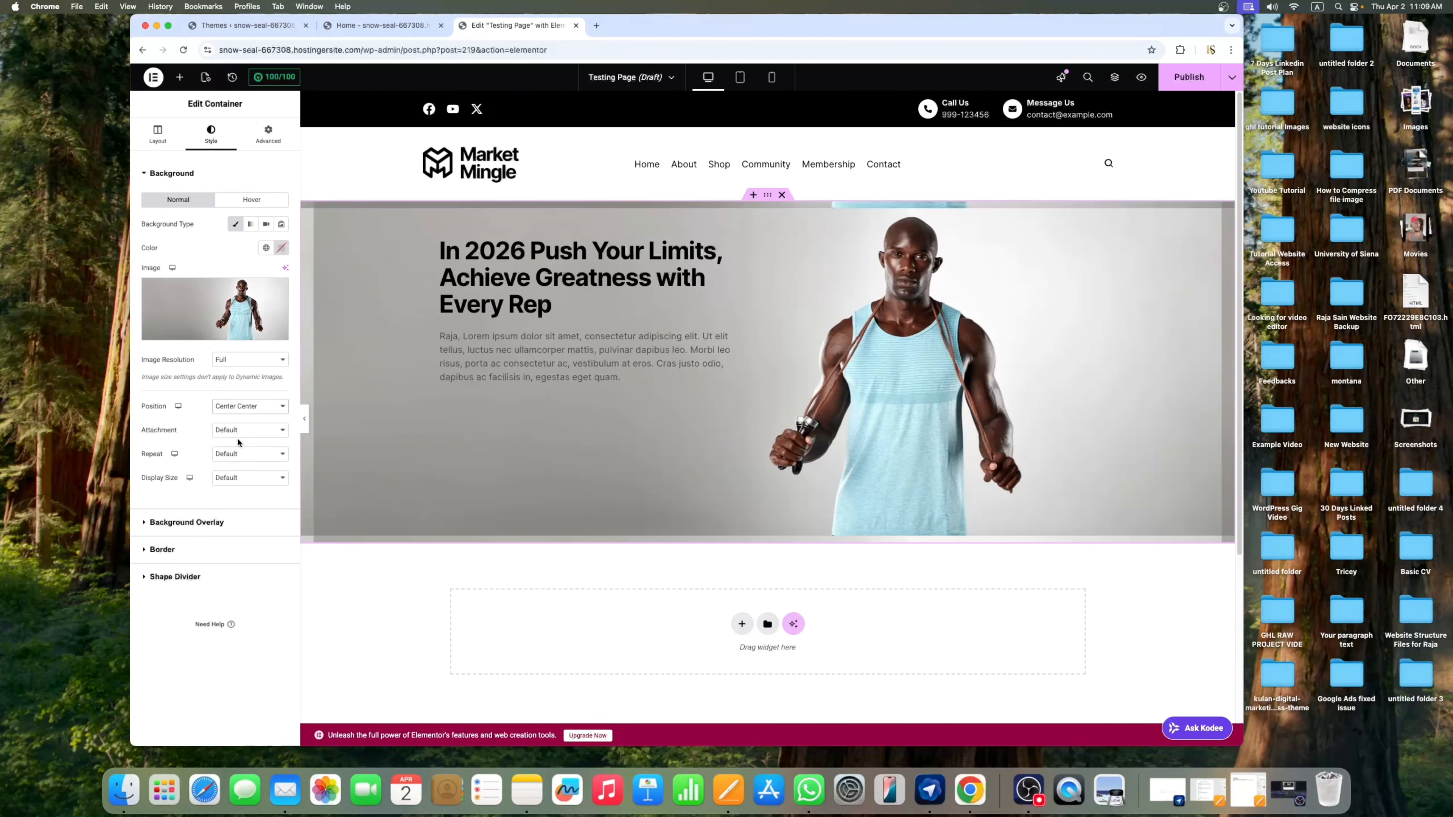
{"action": "left_click", "coordinate": [236, 479]}
{"action": "left_click", "coordinate": [237, 498]}
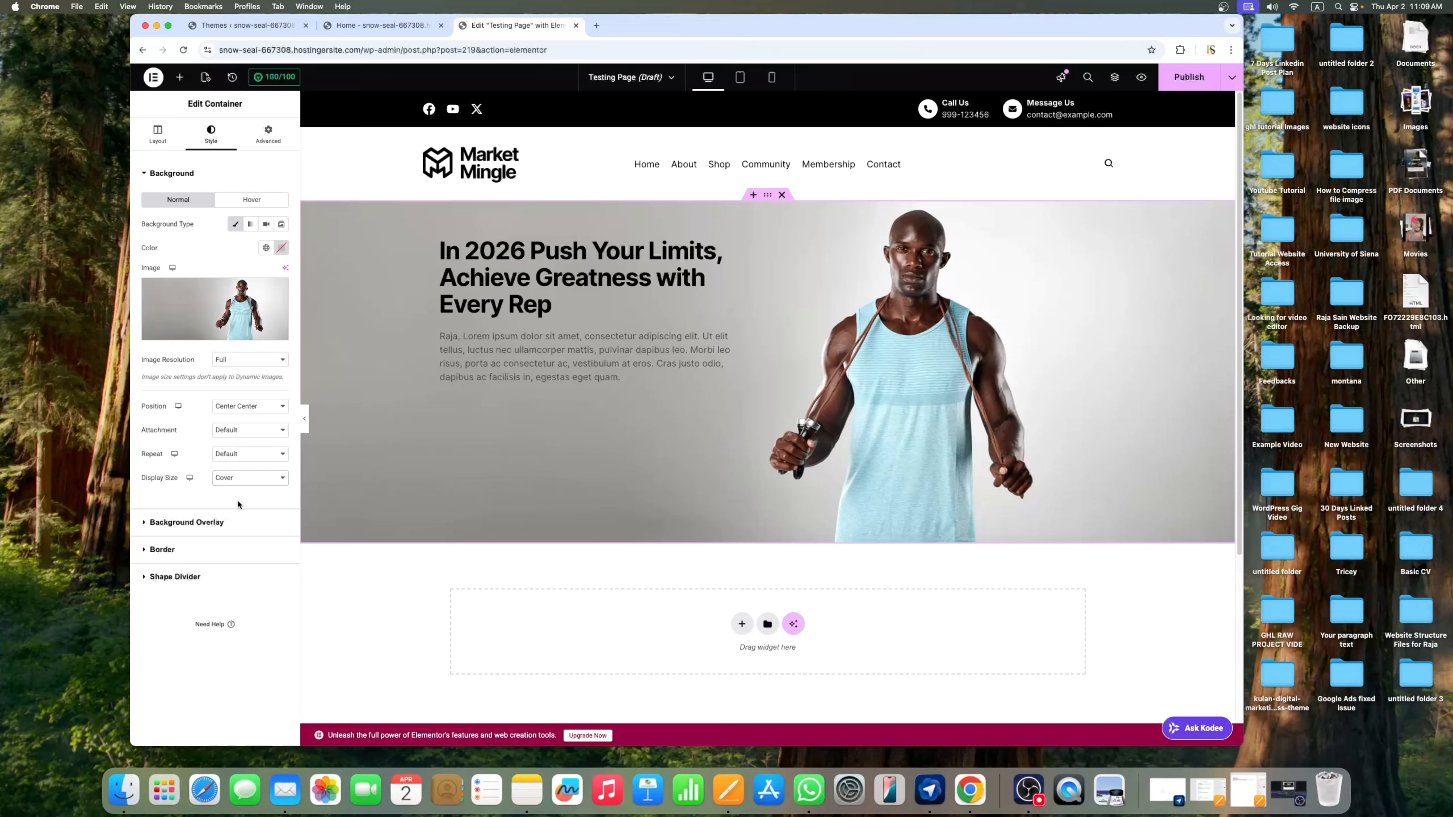
{"action": "left_click", "coordinate": [241, 454]}
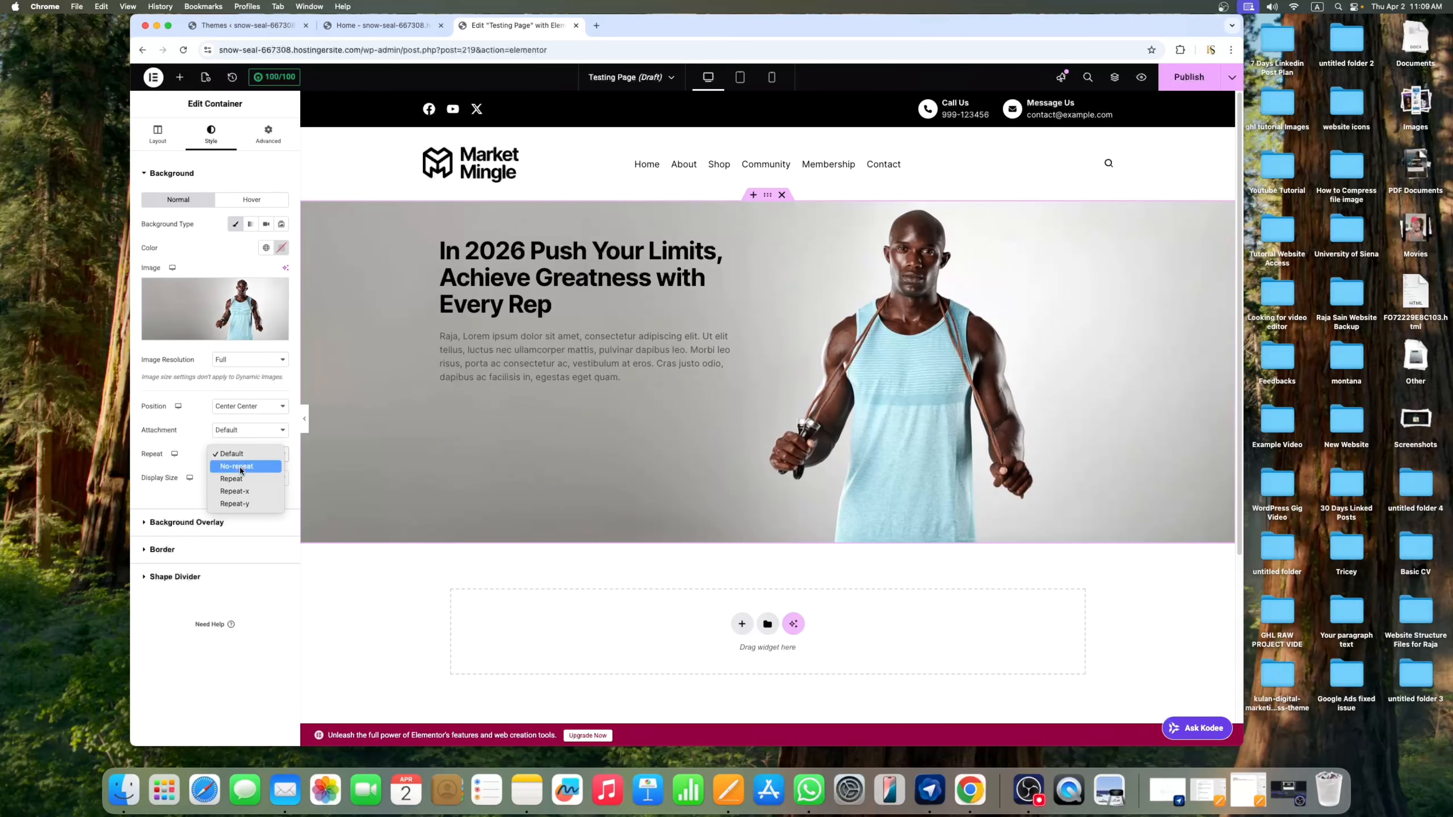
{"action": "left_click", "coordinate": [242, 468]}
{"action": "left_click", "coordinate": [304, 419]}
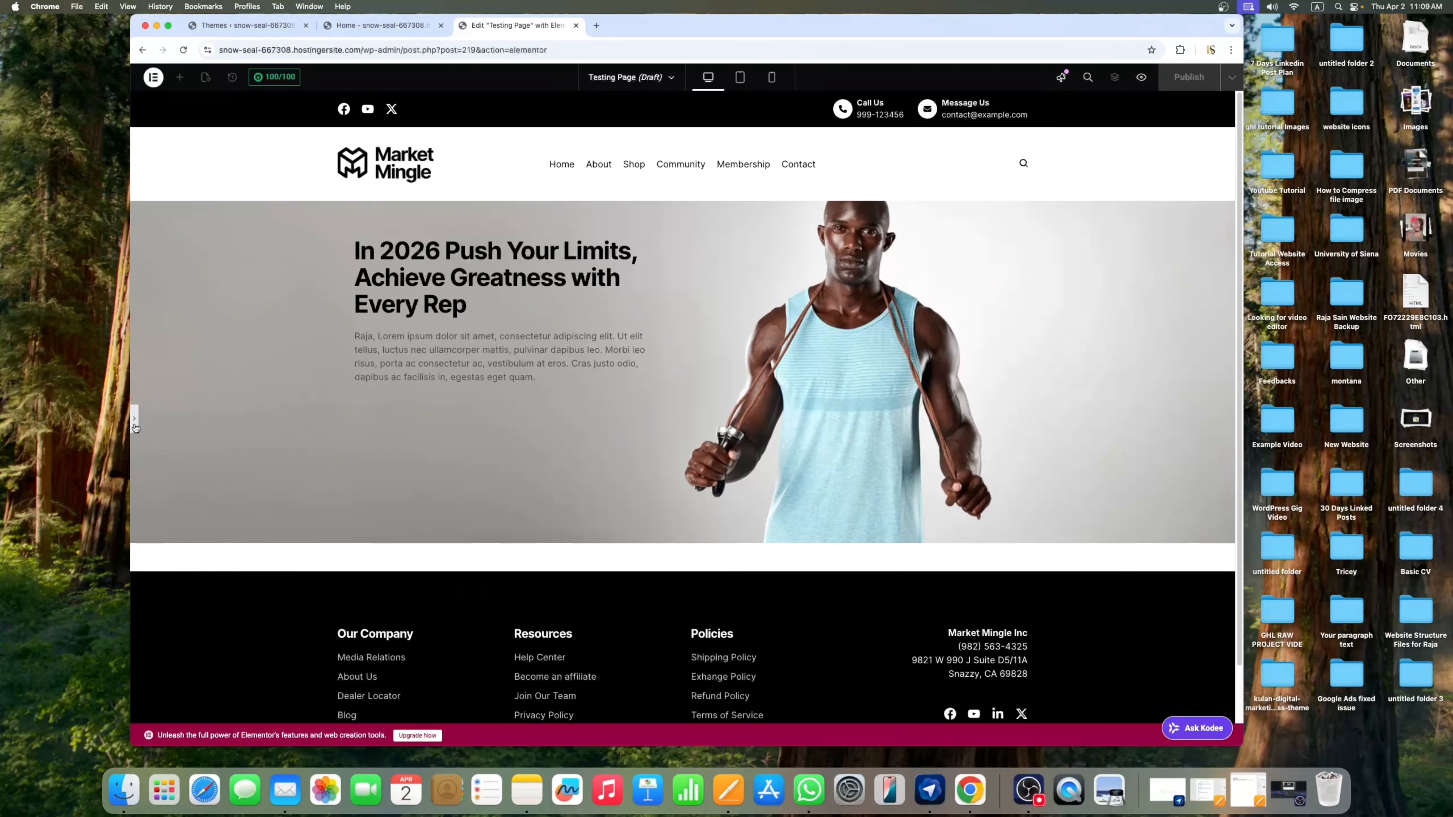
{"action": "left_click", "coordinate": [135, 423]}
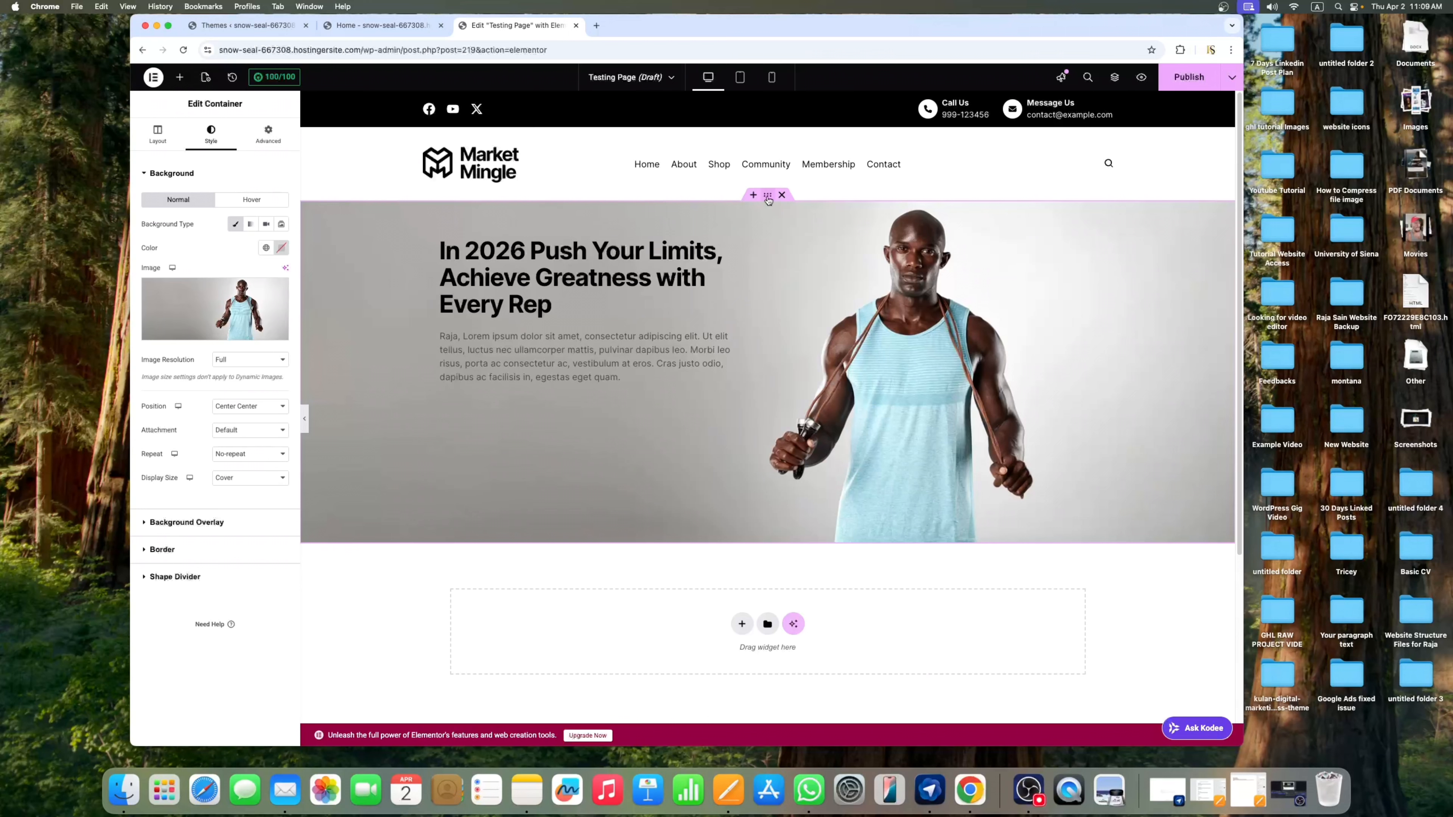
Set the outer container's top and bottom padding to 80 px, and preview the hero section
{"action": "left_click", "coordinate": [268, 135]}
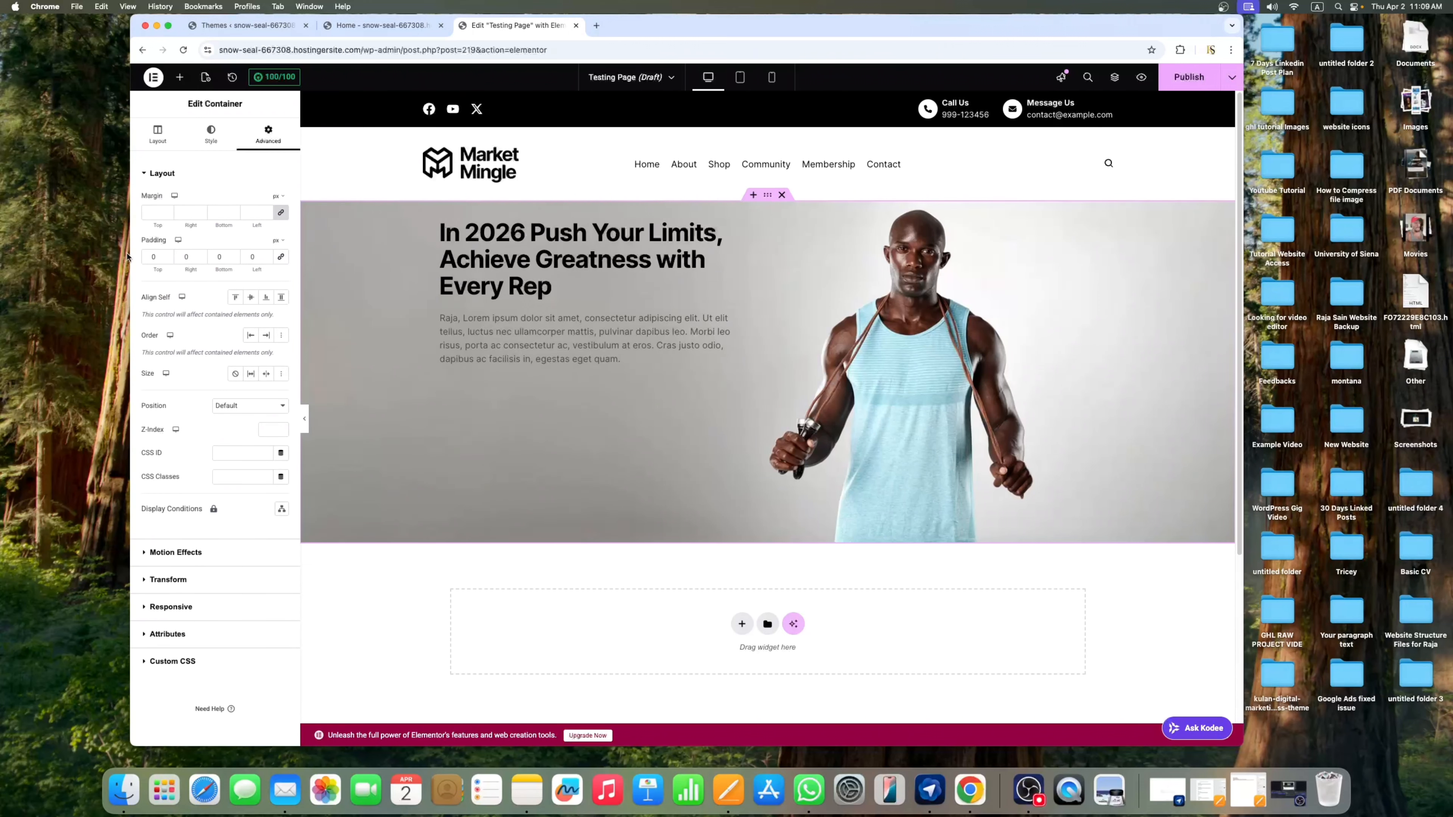
{"action": "left_click", "coordinate": [148, 256]}
{"action": "type", "text": "80"}
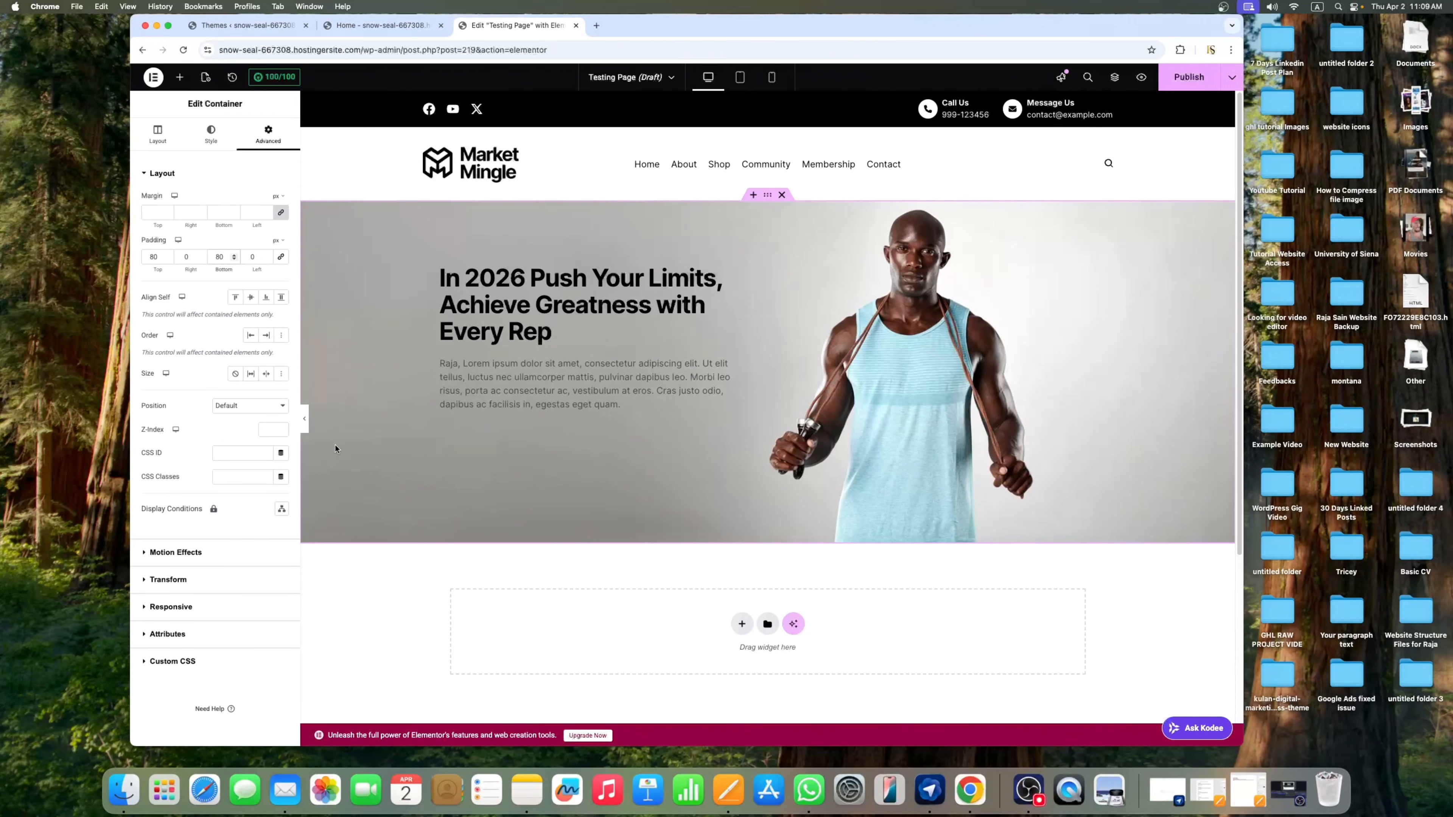
{"action": "left_click", "coordinate": [305, 419]}
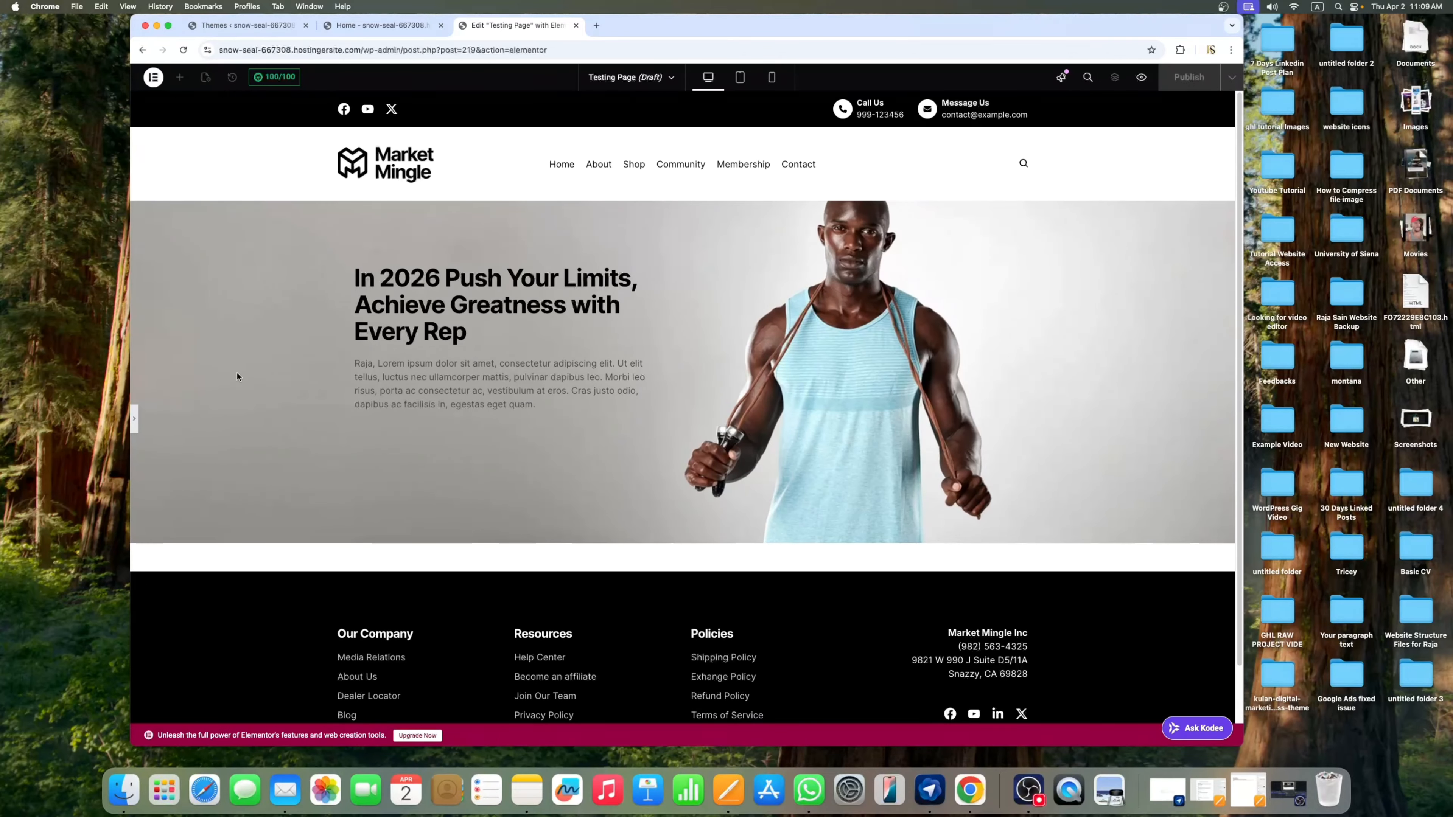
{"action": "left_click", "coordinate": [136, 417]}
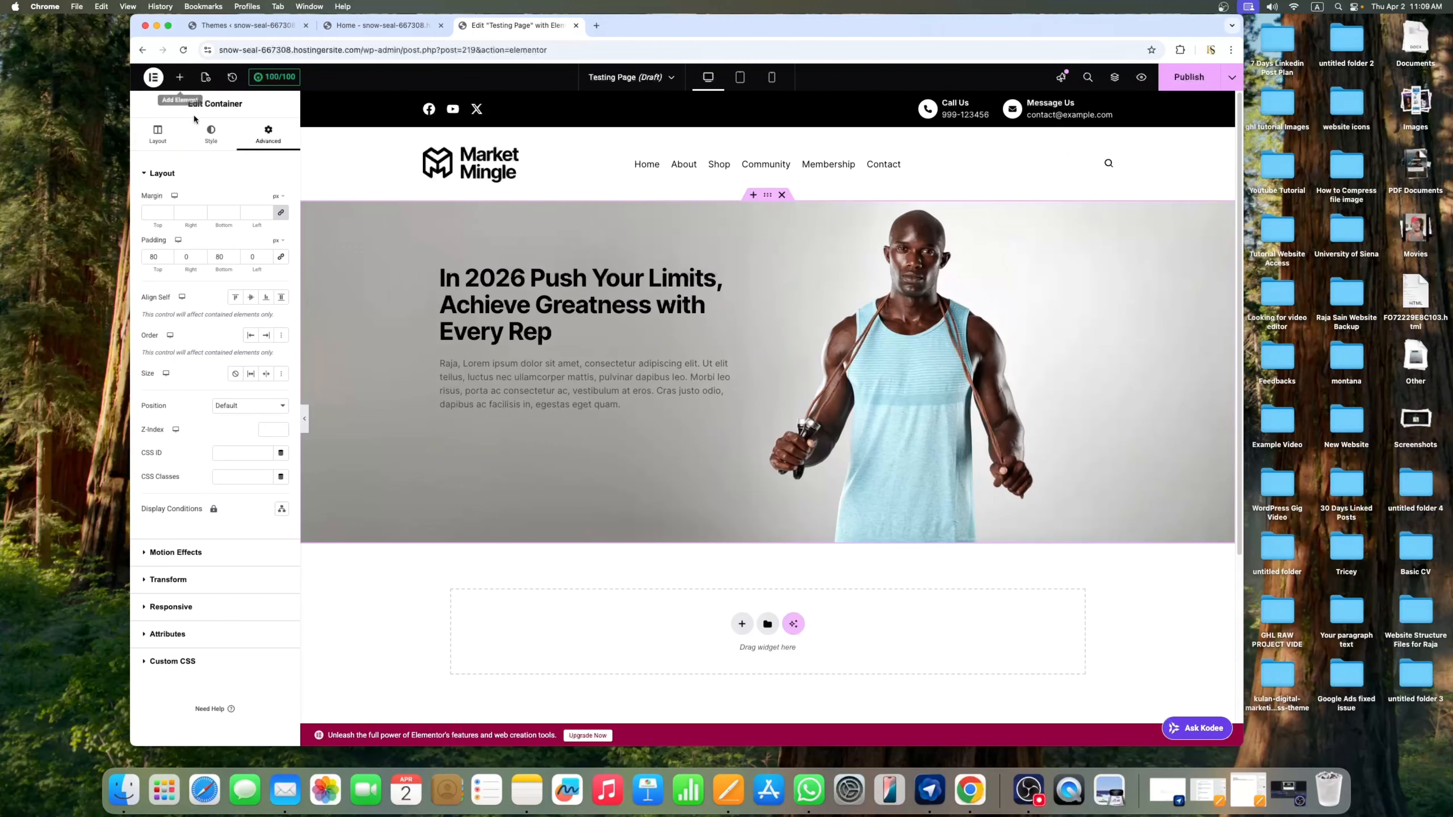
Add a Button widget below the hero paragraph and compare the section with the buttons on the Home page
{"action": "left_click", "coordinate": [180, 79]}
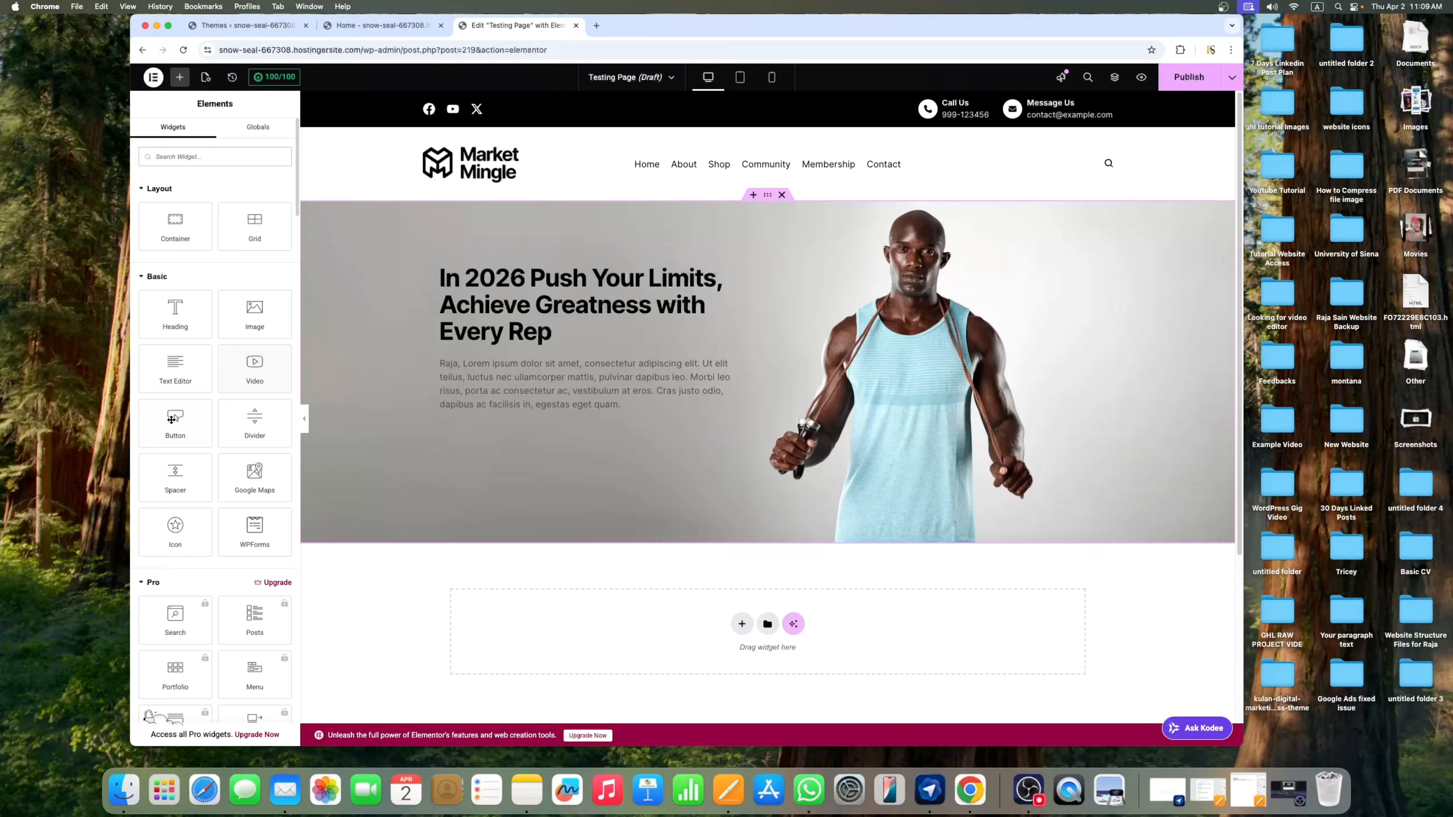
{"action": "left_click_drag", "start_coordinate": [171, 420], "coordinate": [514, 418]}
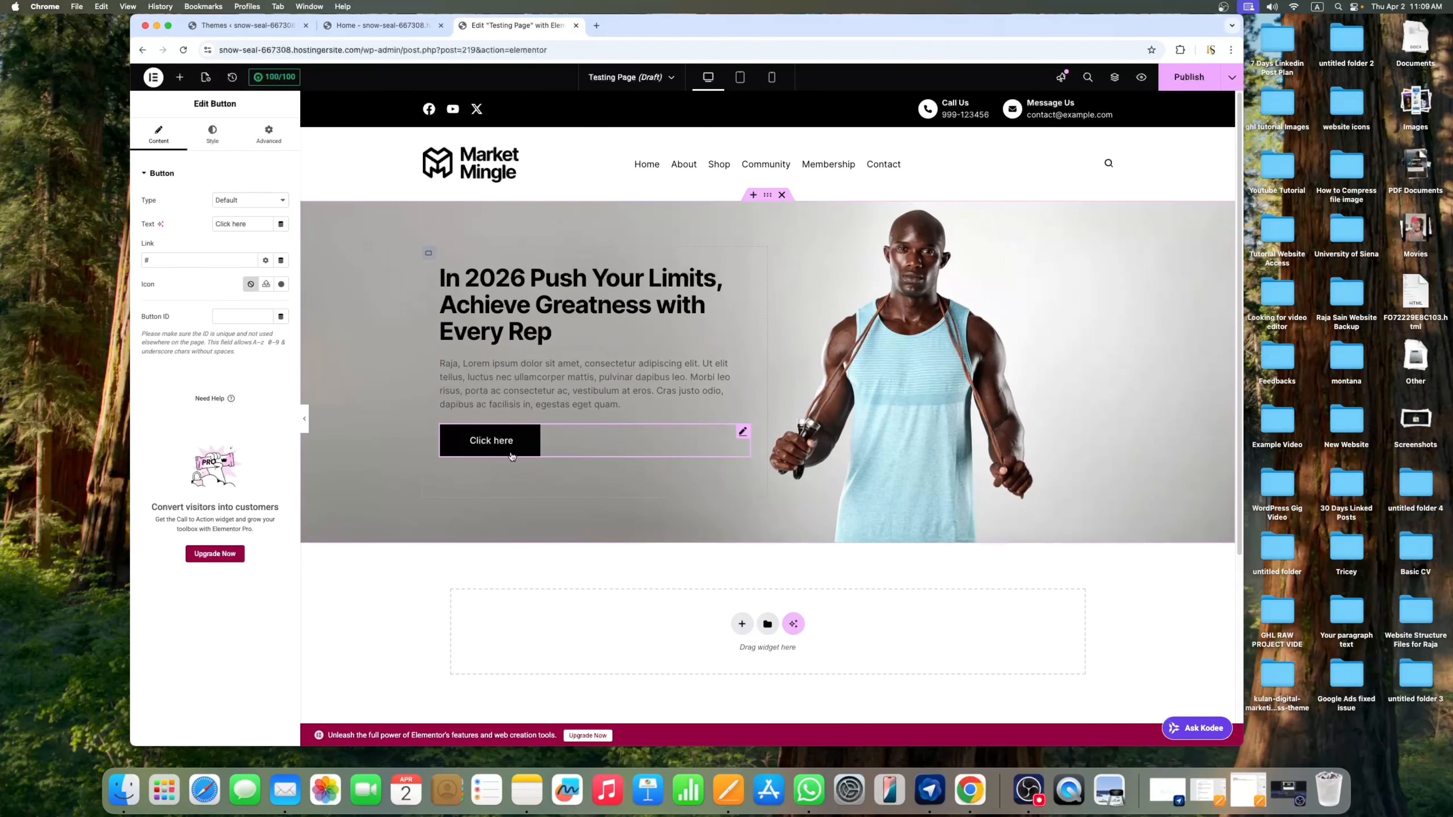
{"action": "left_click", "coordinate": [305, 420]}
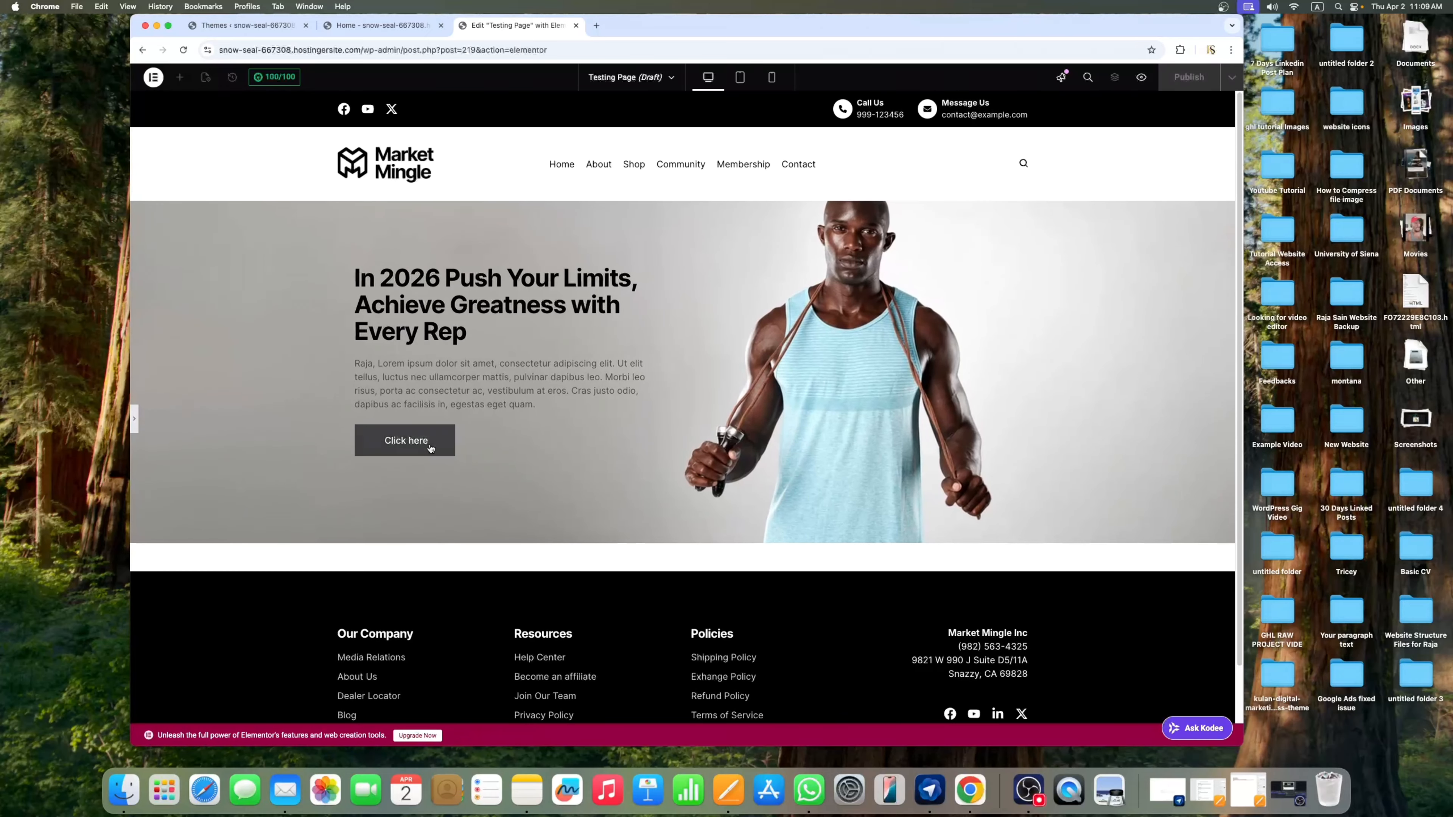
{"action": "left_click", "coordinate": [389, 27]}
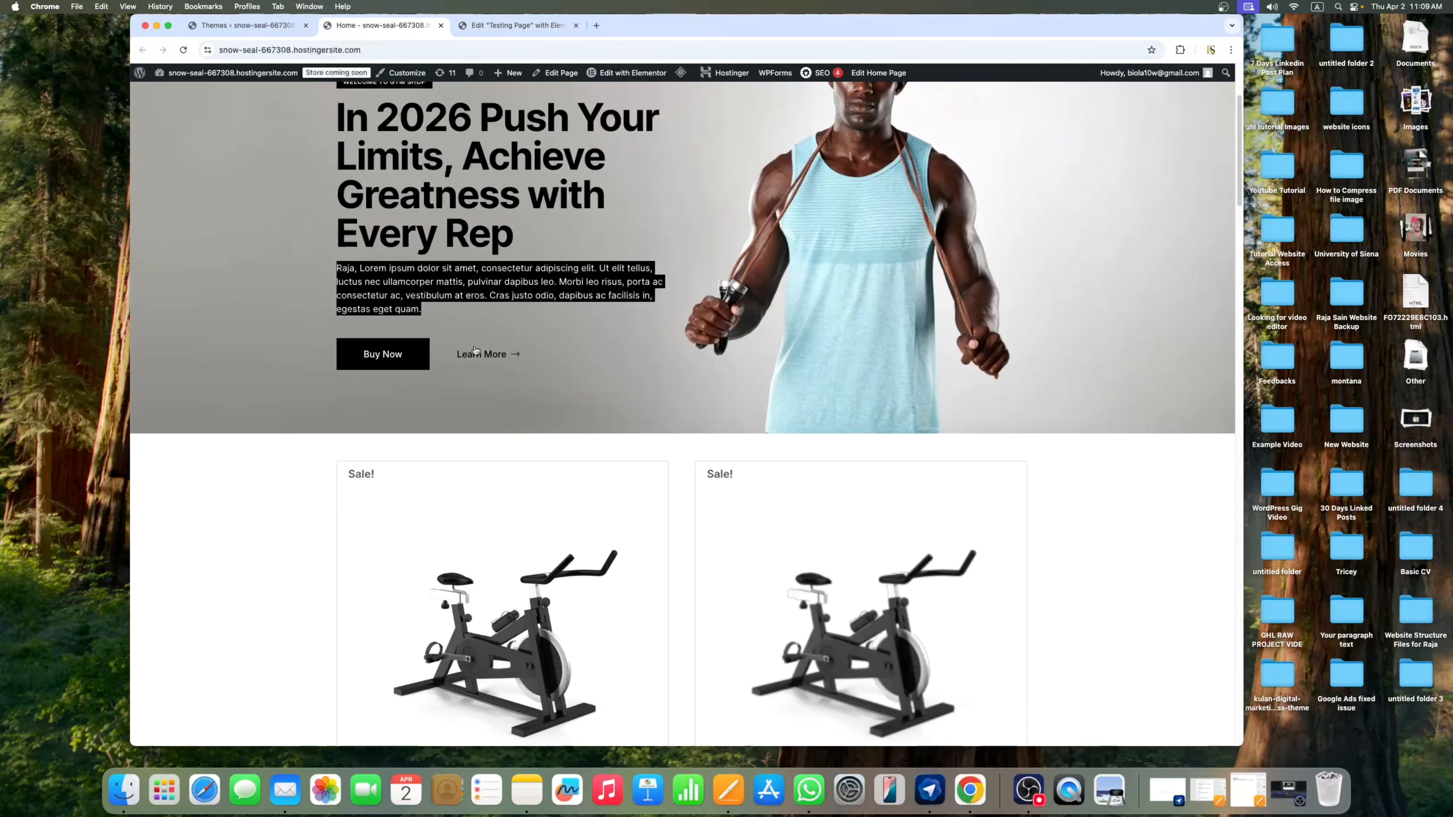
{"action": "left_click", "coordinate": [521, 29]}
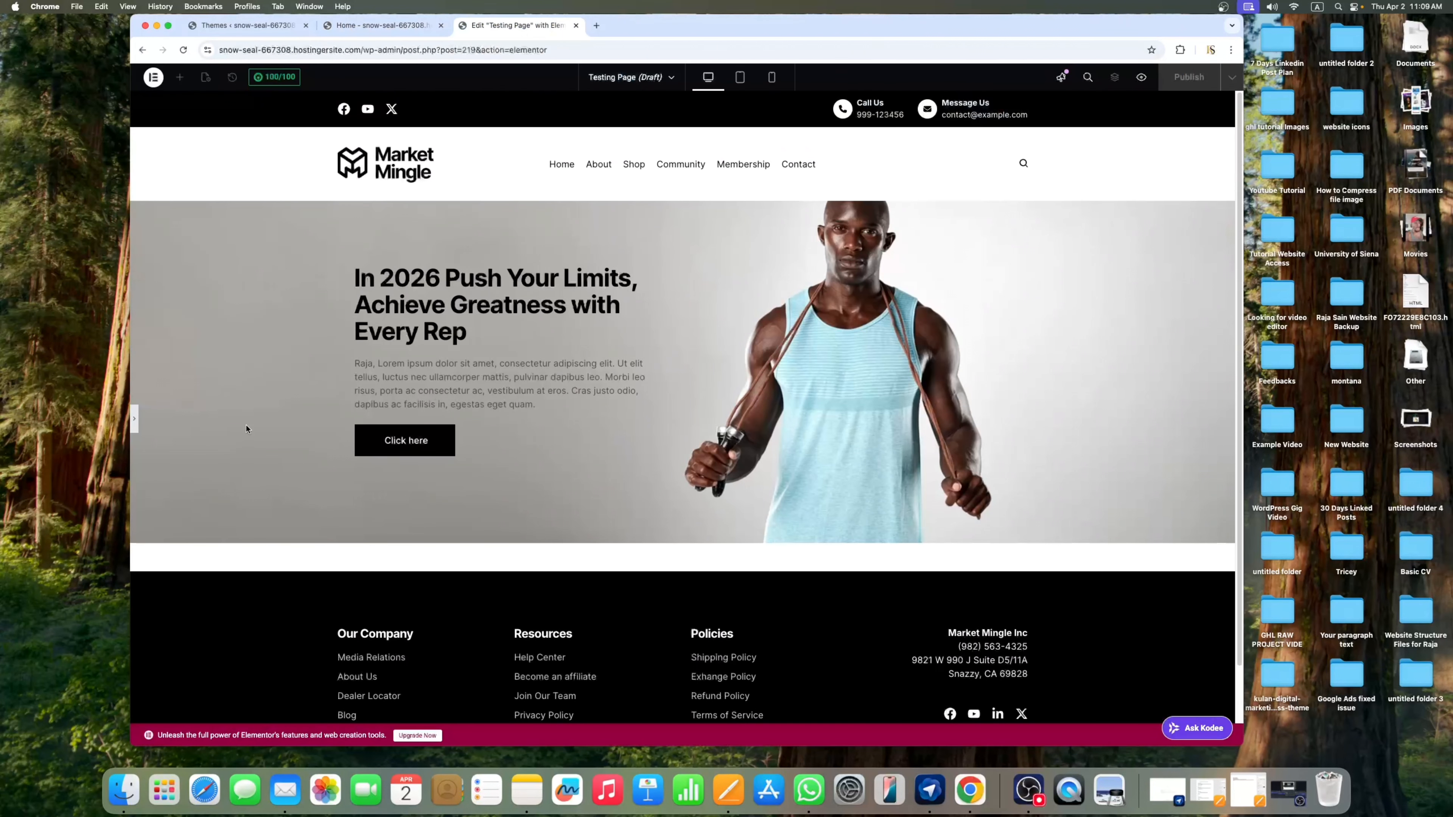
{"action": "left_click", "coordinate": [135, 421]}
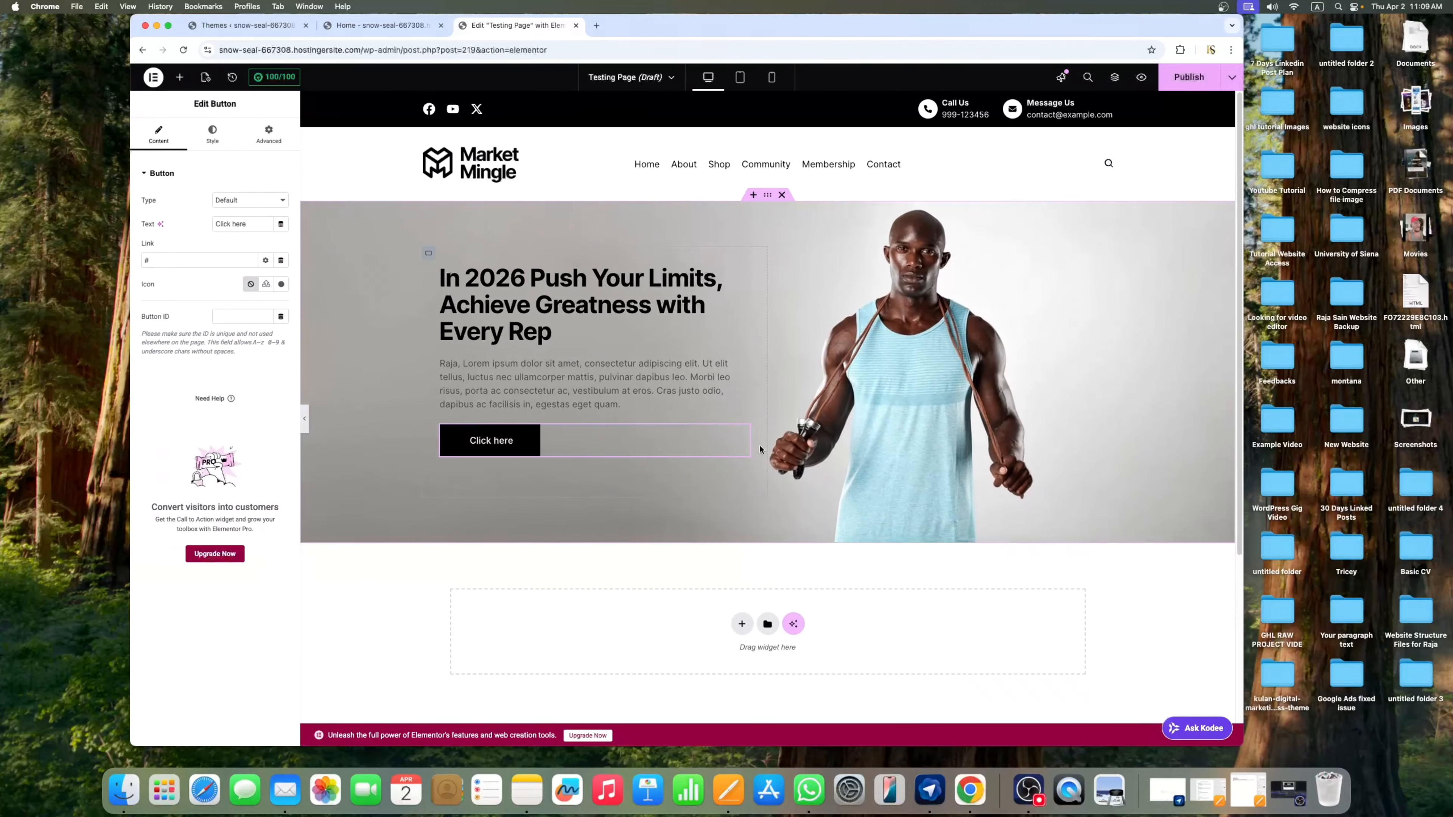
Replace the button below the paragraph with a new container and set its direction to row
{"action": "right_click", "coordinate": [743, 436]}
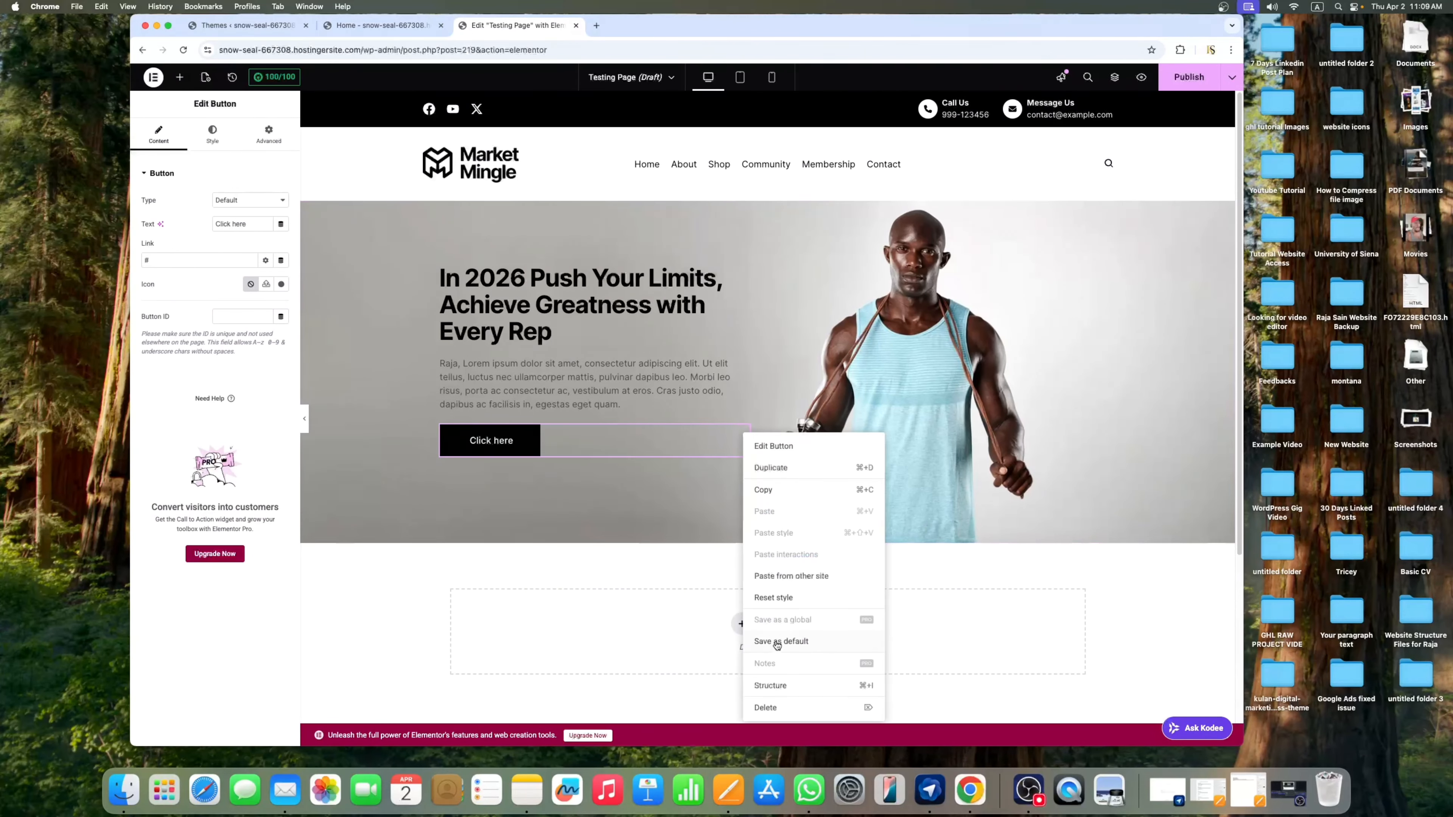
{"action": "left_click", "coordinate": [780, 709]}
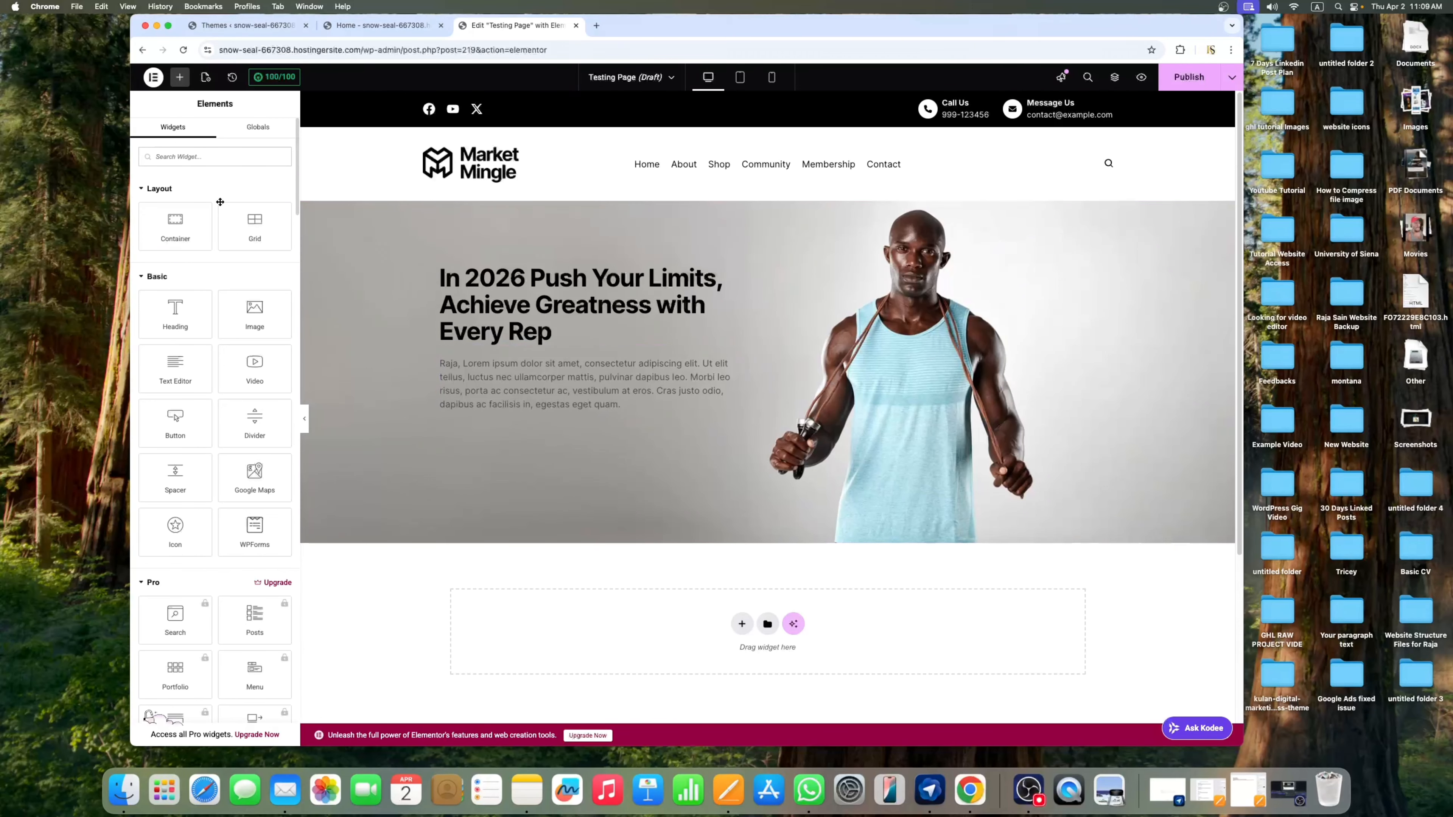
{"action": "left_click_drag", "start_coordinate": [177, 236], "coordinate": [503, 427]}
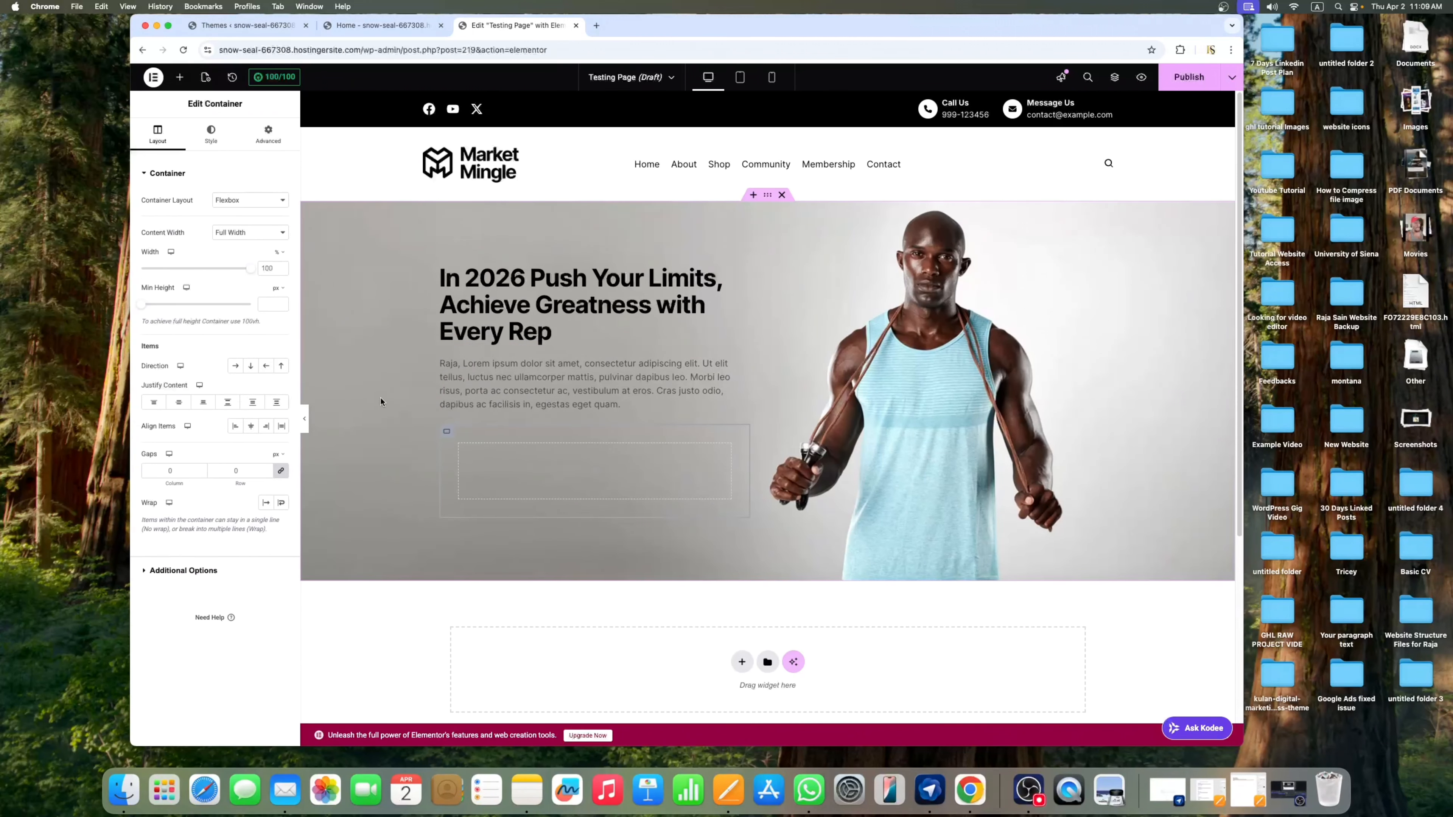
{"action": "left_click", "coordinate": [232, 369]}
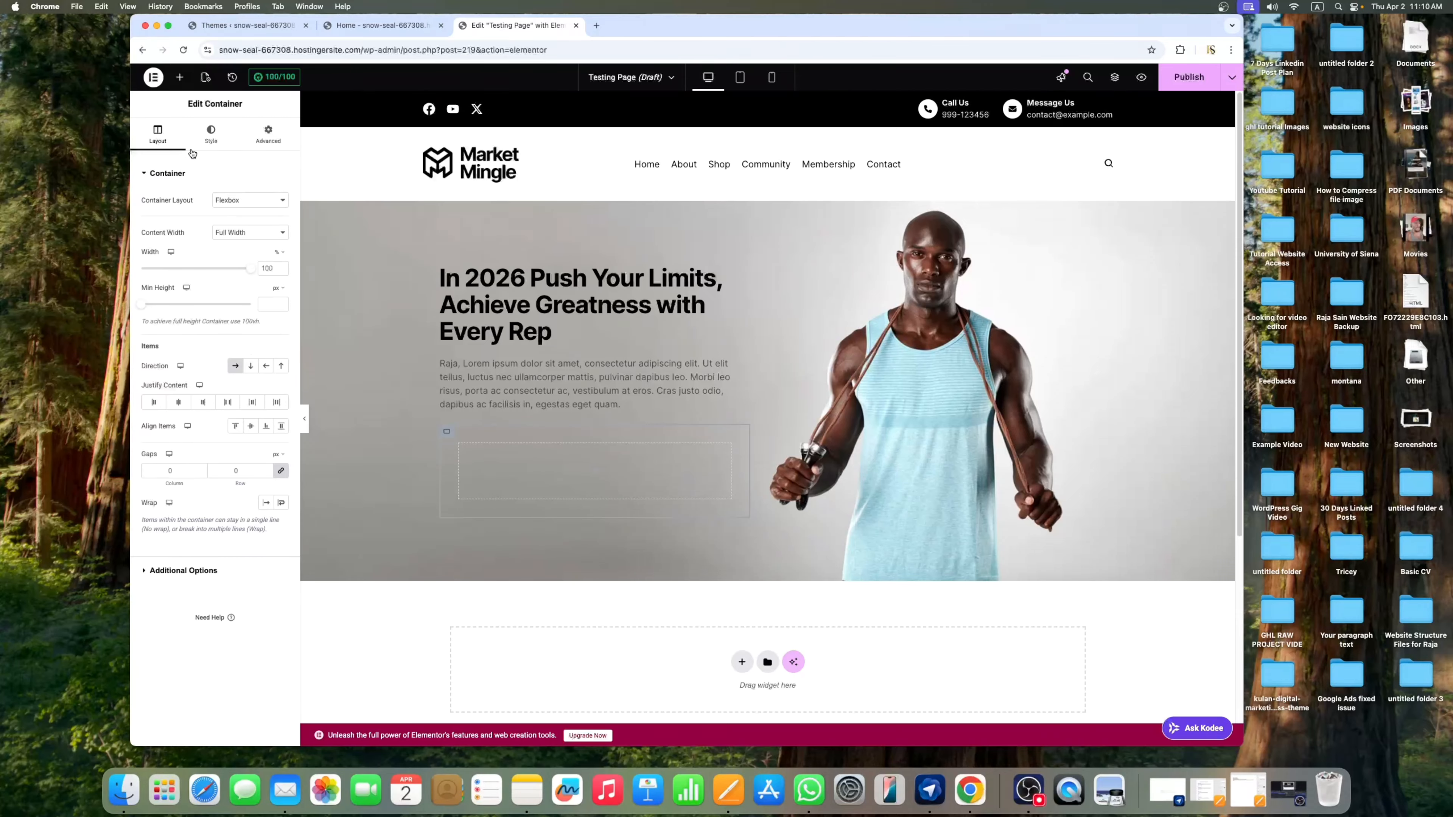
Nest a container inside the row container and duplicate it to make two side-by-side containers
{"action": "left_click", "coordinate": [179, 77]}
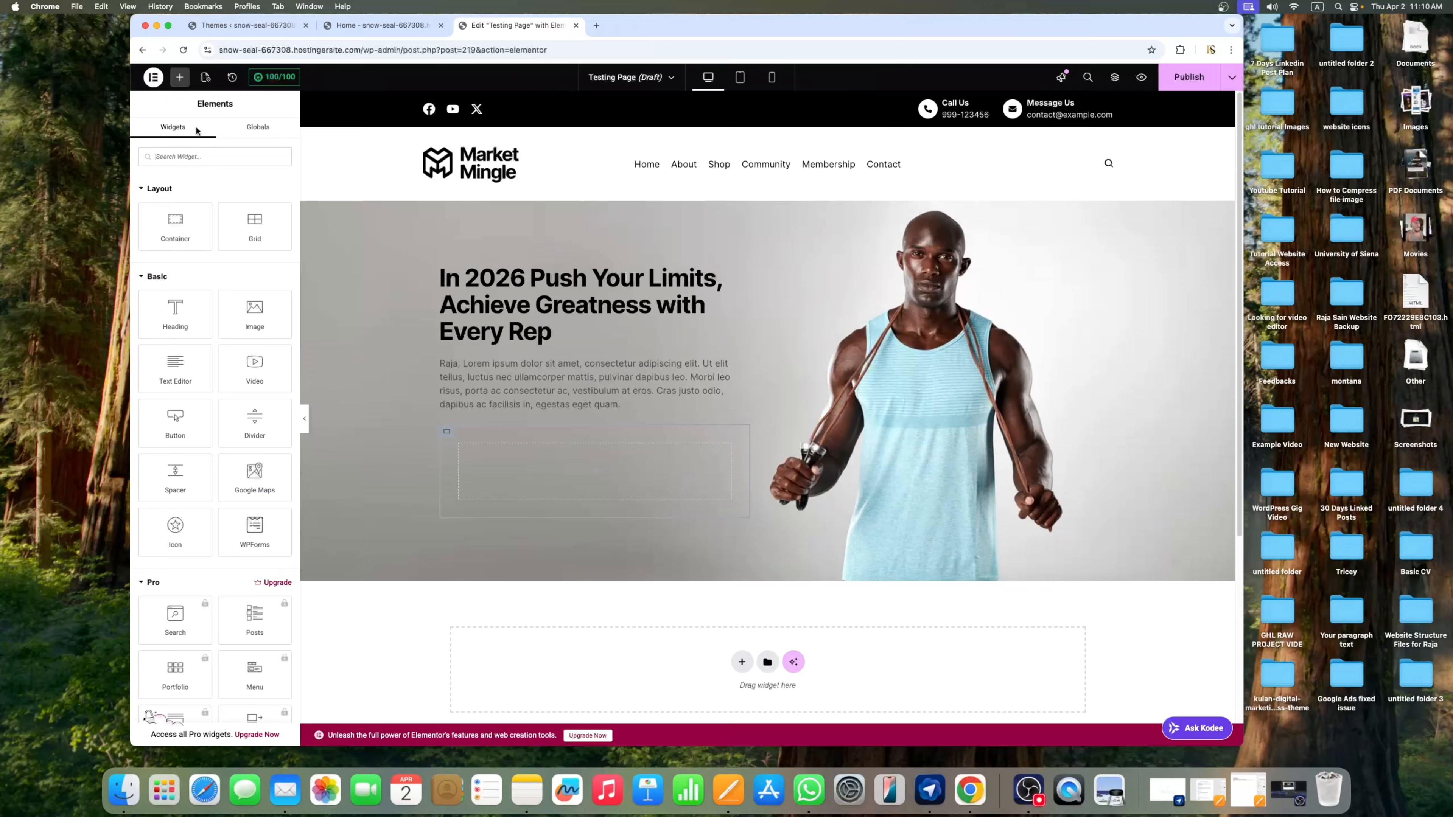
{"action": "left_click_drag", "start_coordinate": [177, 226], "coordinate": [510, 462]}
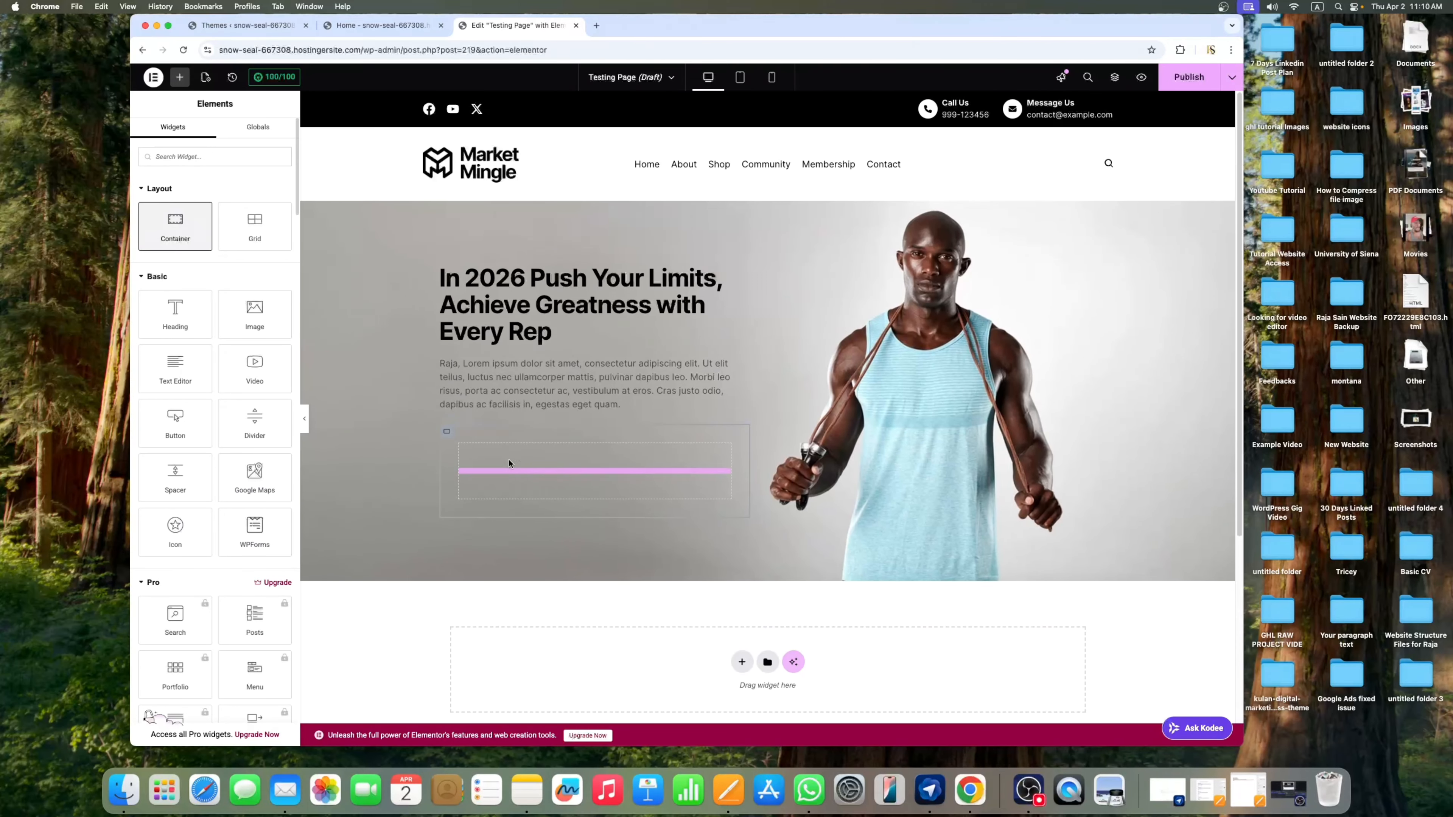
{"action": "right_click", "coordinate": [467, 458]}
{"action": "left_click", "coordinate": [494, 452]}
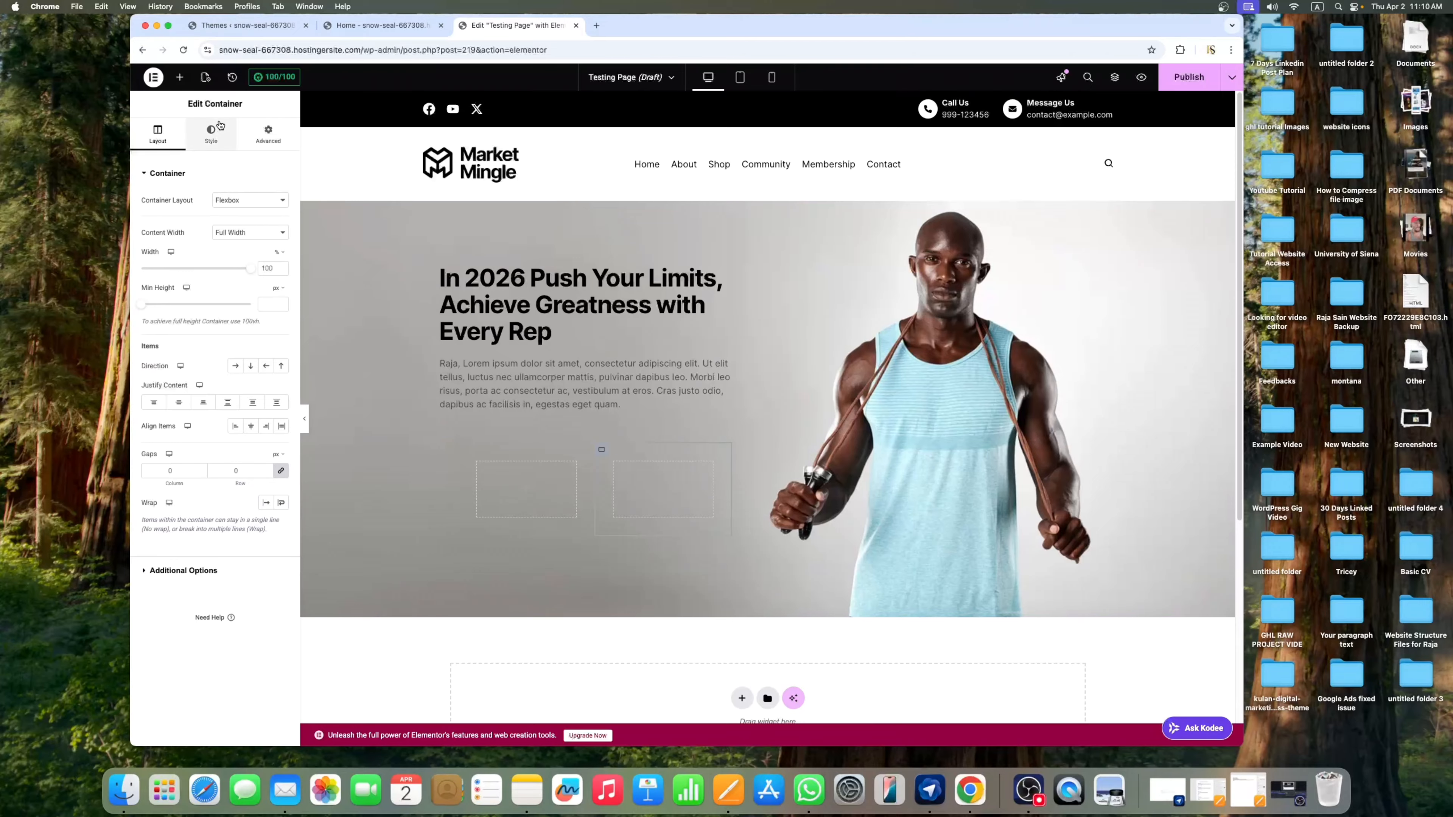
Place a Button widget in the left nested container and preview the hero section
{"action": "left_click", "coordinate": [180, 79]}
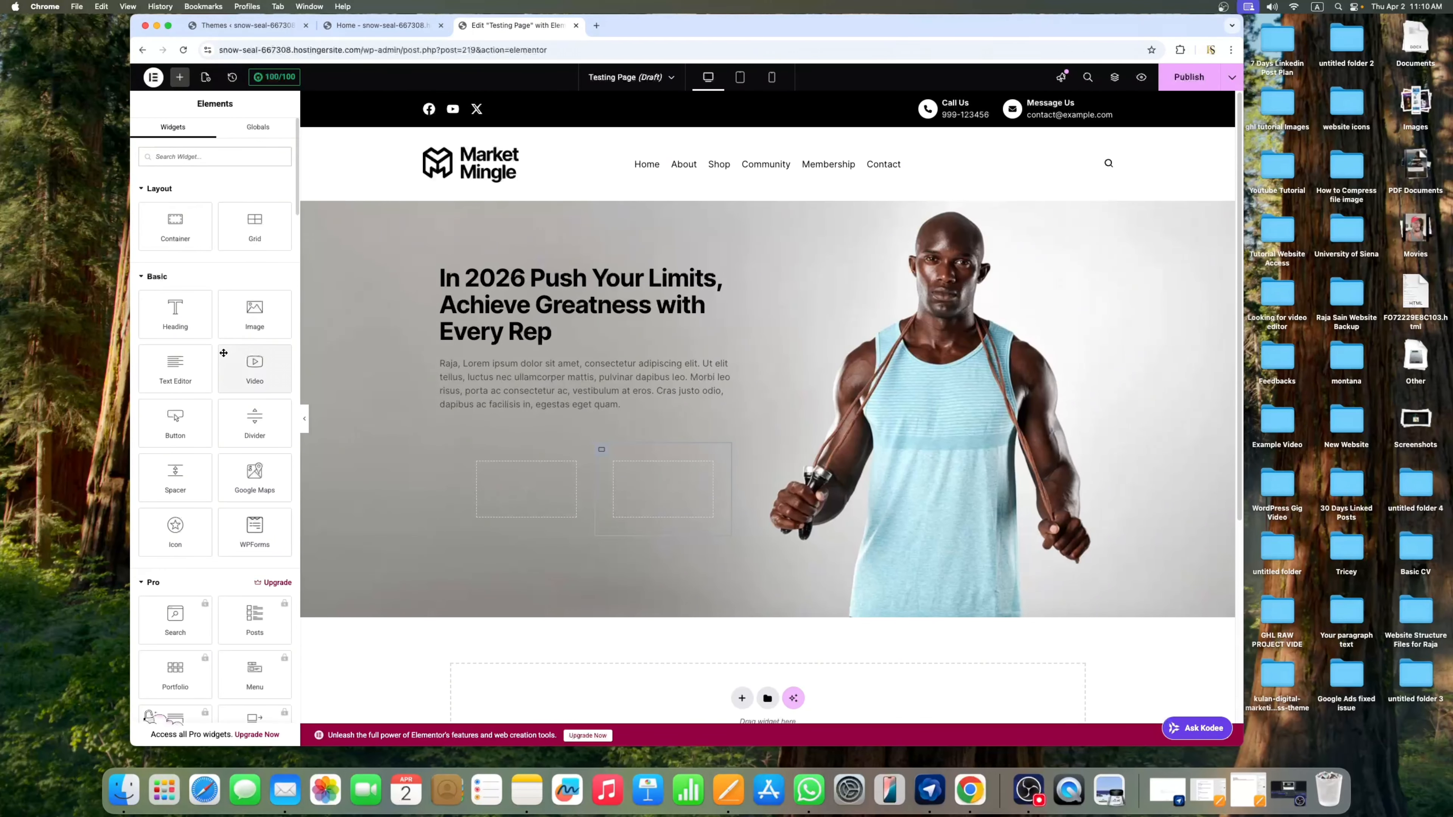
{"action": "left_click_drag", "start_coordinate": [188, 445], "coordinate": [527, 489]}
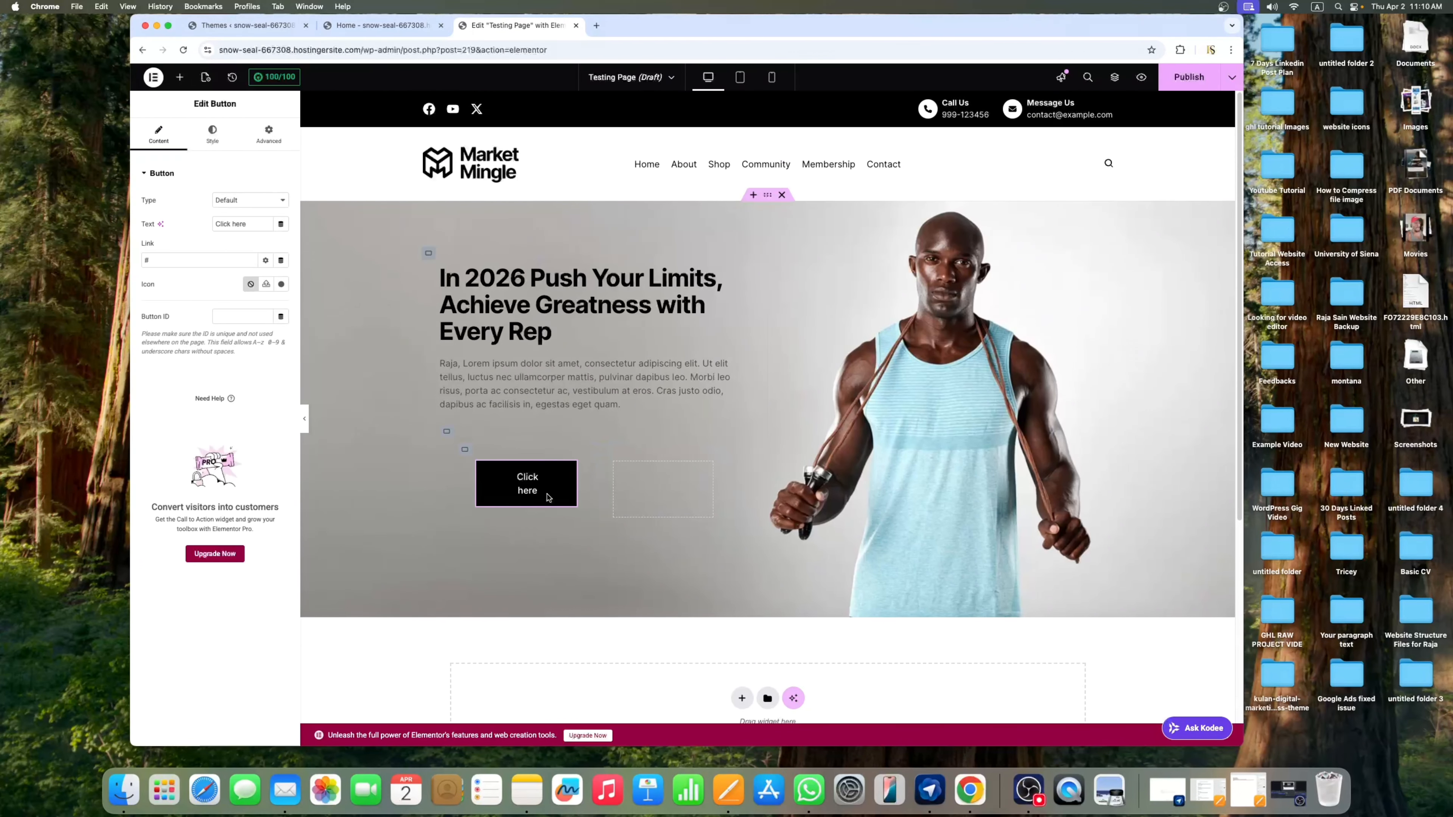
{"action": "left_click", "coordinate": [305, 420]}
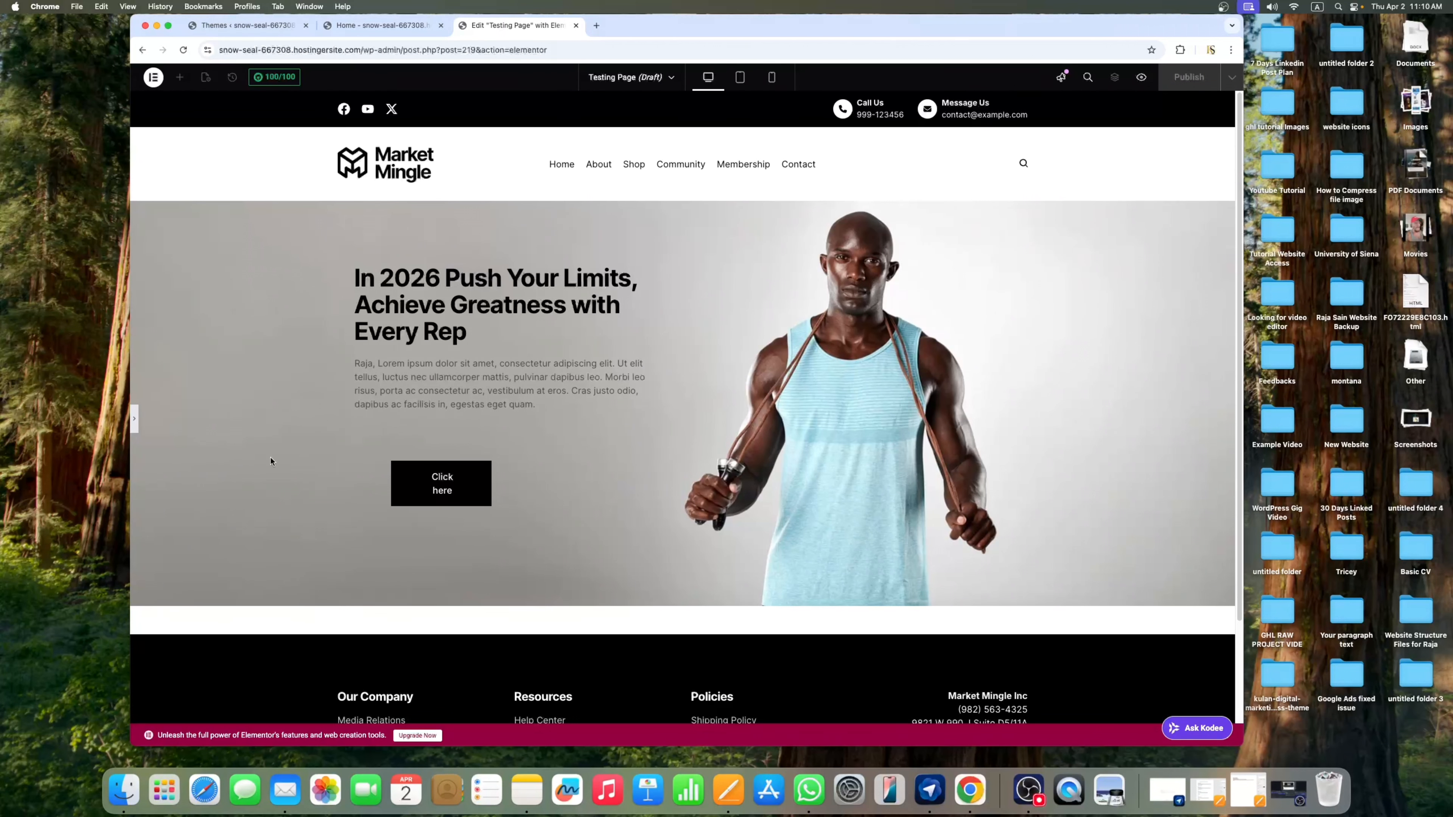
{"action": "left_click", "coordinate": [134, 420]}
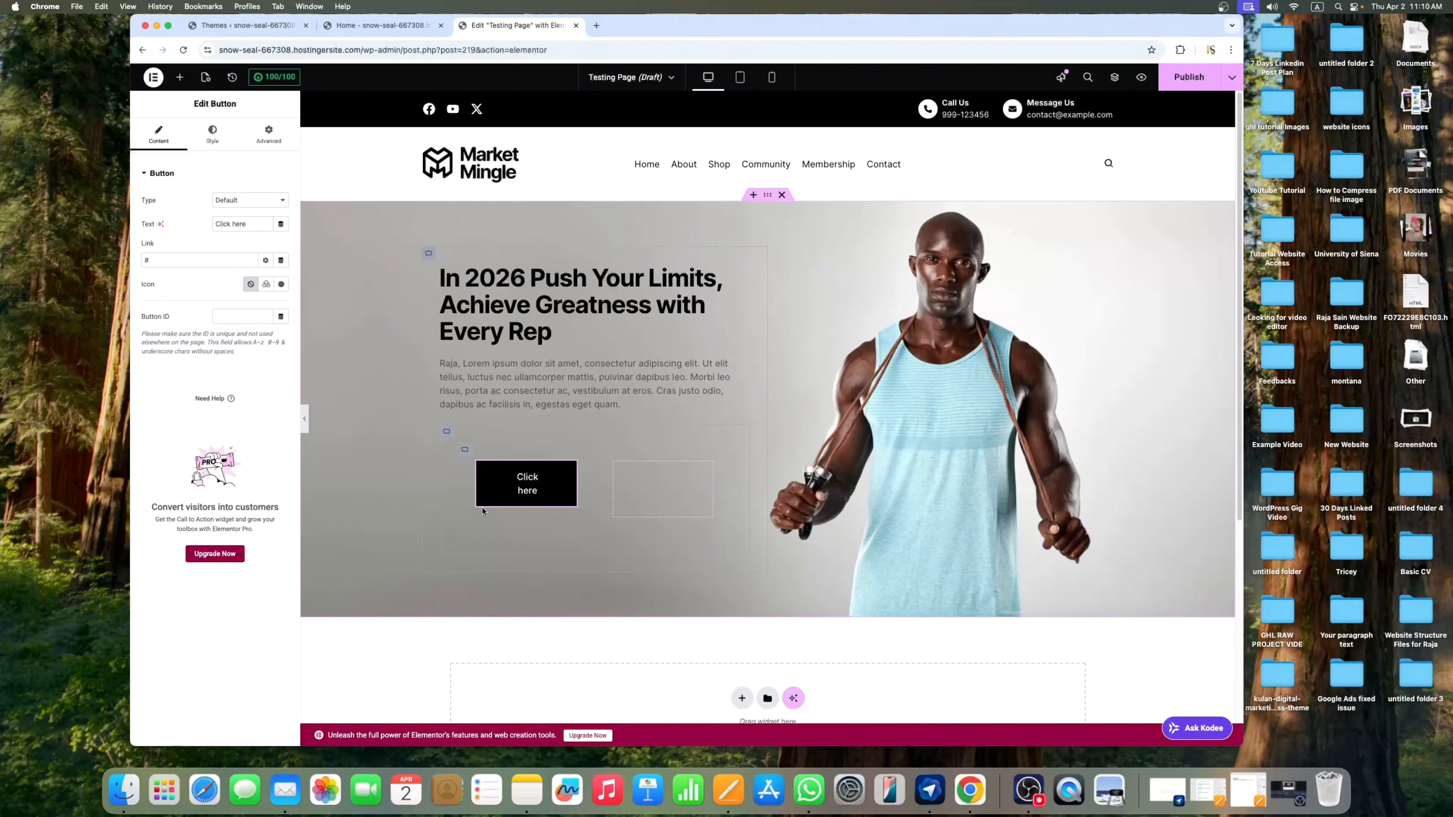
Delete both nested containers, including the button, from the row container below the paragraph
{"action": "left_click", "coordinate": [465, 450]}
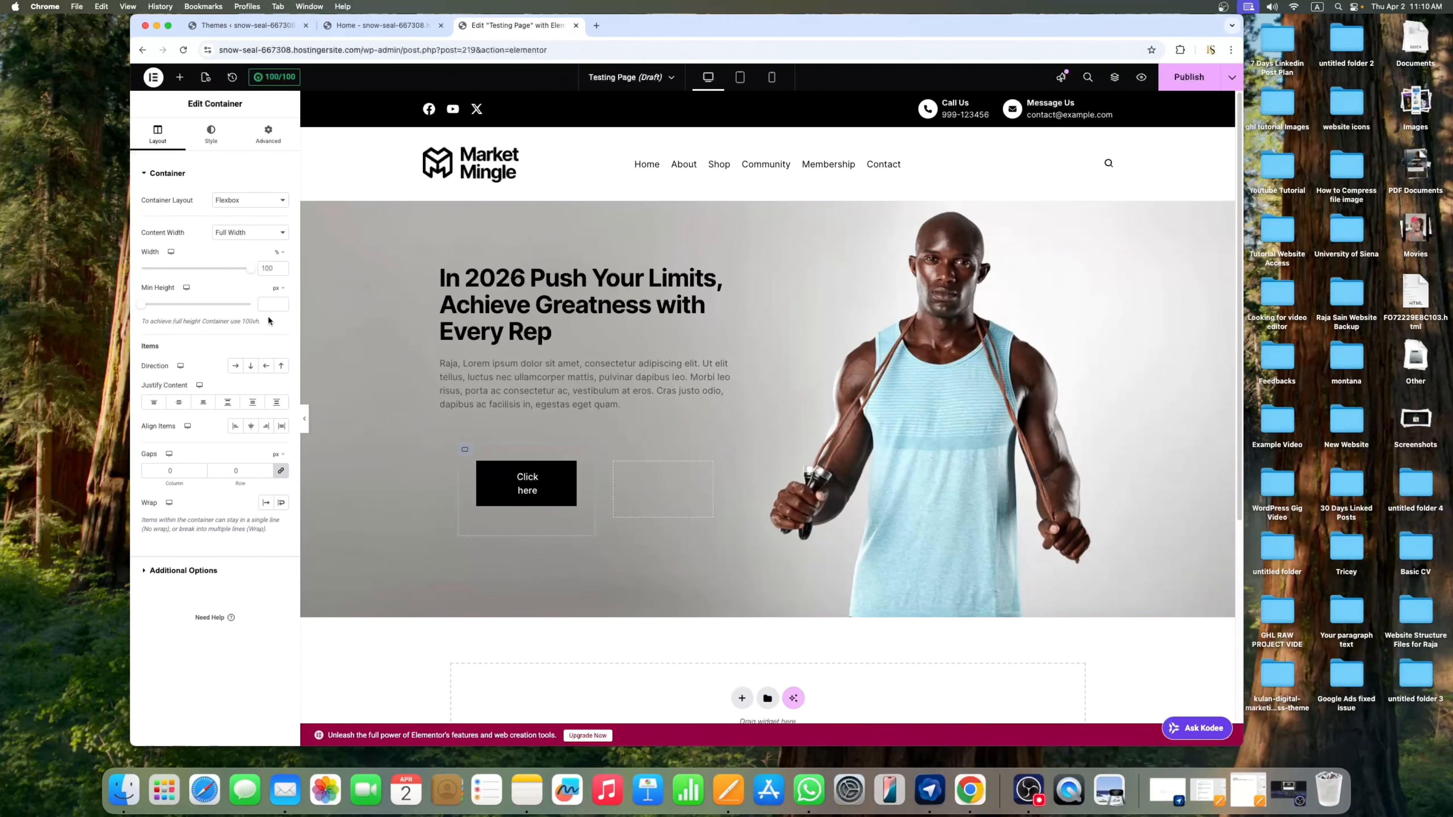
{"action": "left_click", "coordinate": [447, 431]}
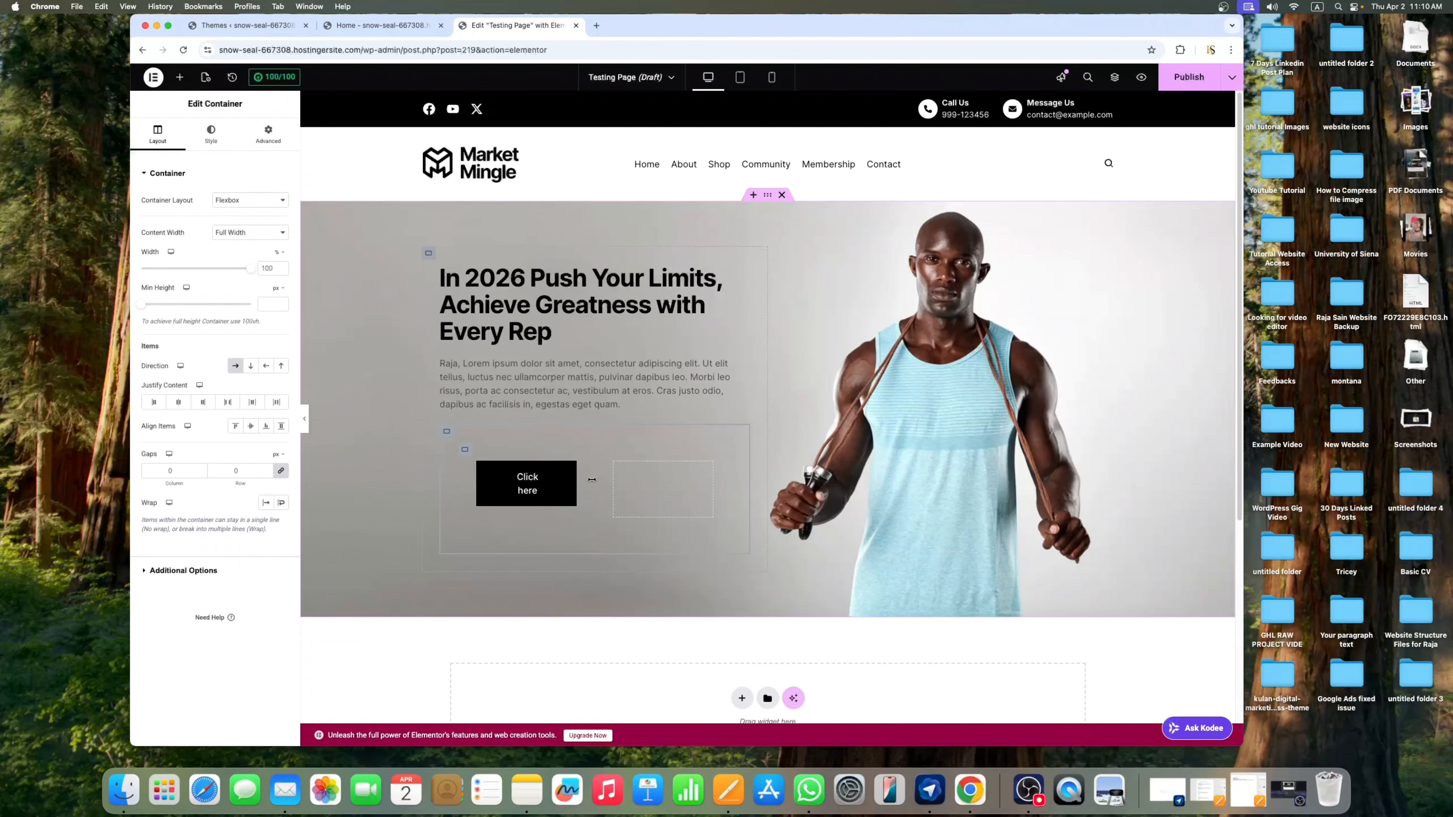
{"action": "right_click", "coordinate": [464, 449]}
{"action": "left_click", "coordinate": [486, 732]}
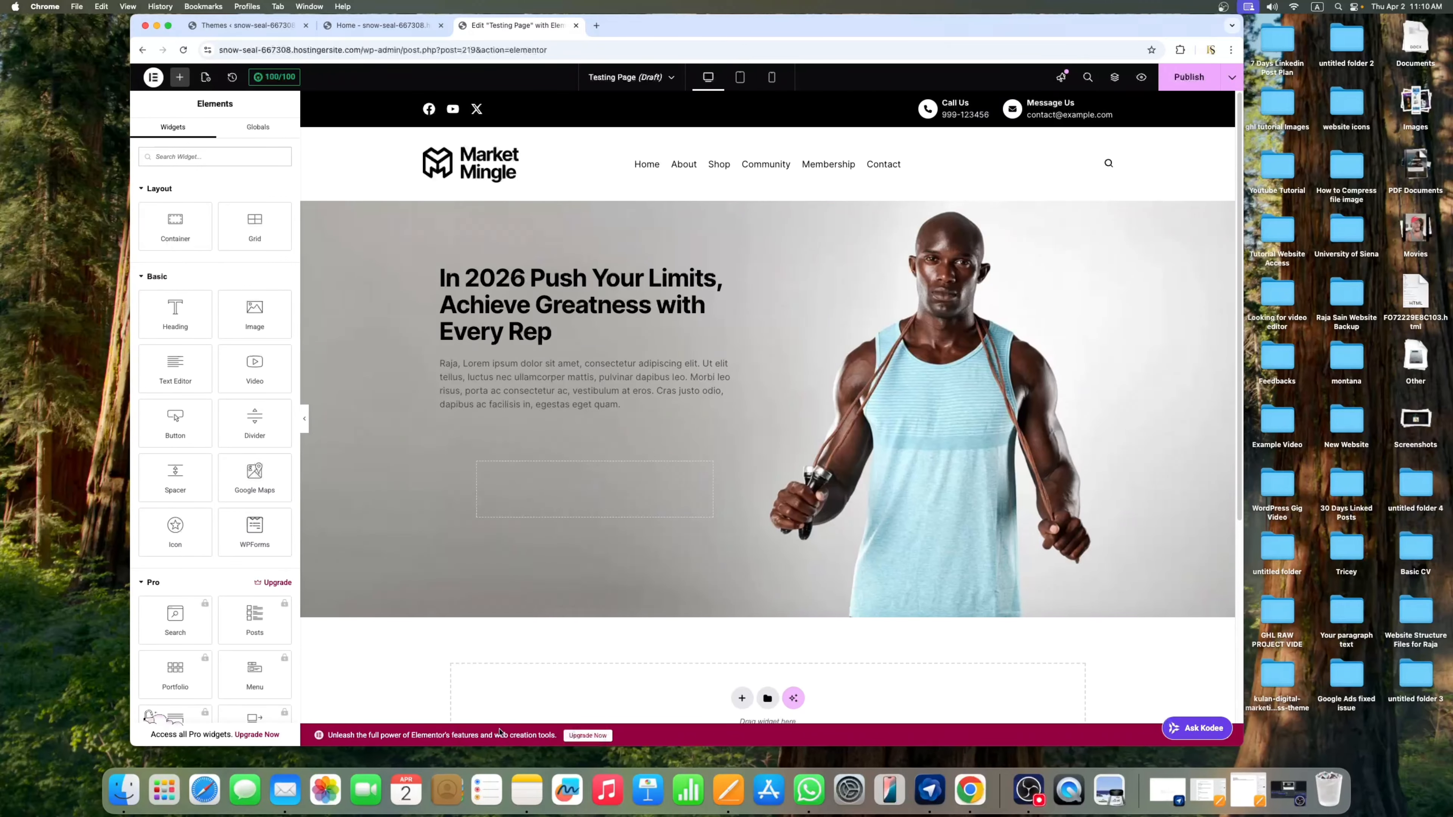
{"action": "right_click", "coordinate": [464, 450]}
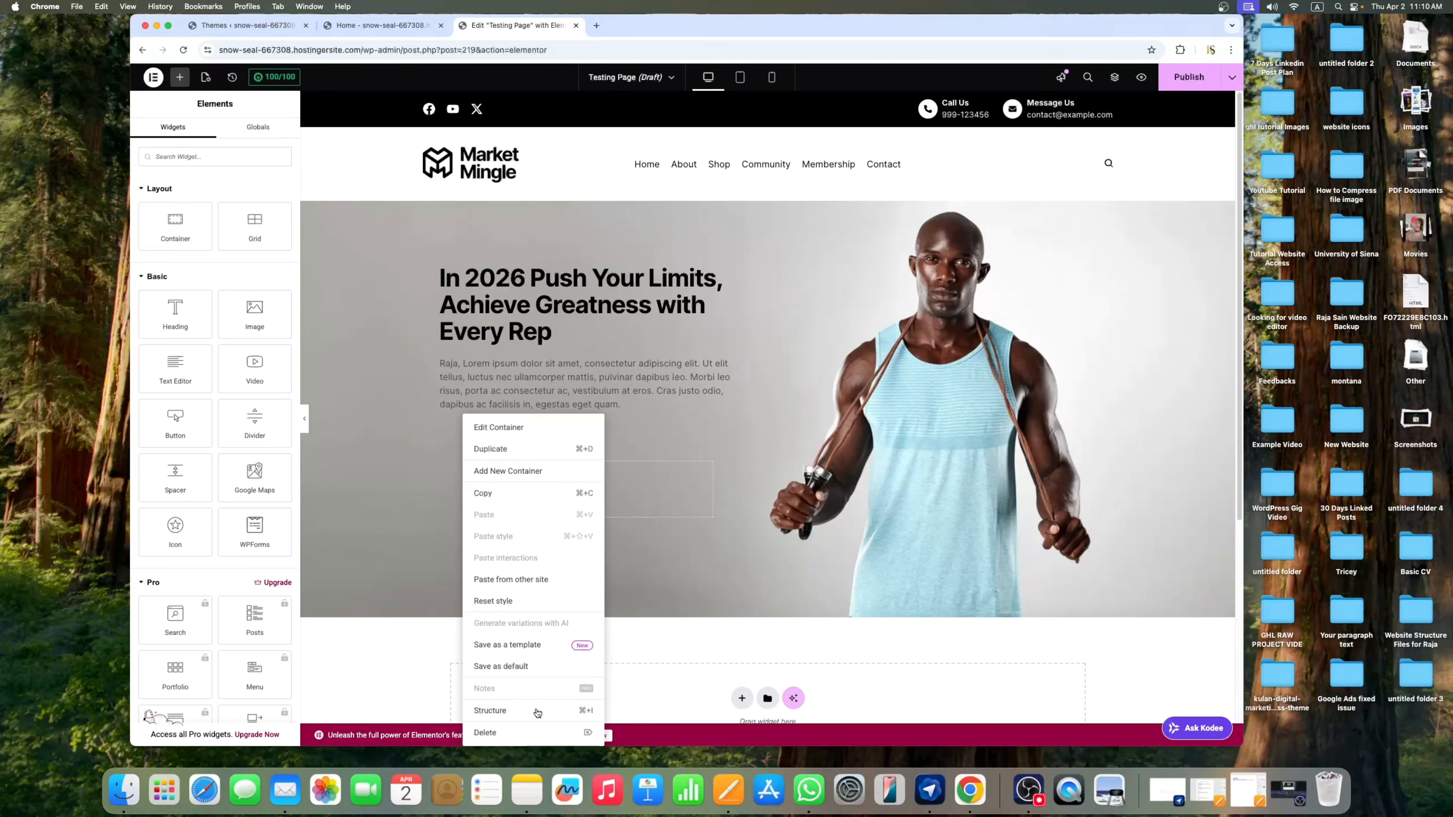
{"action": "left_click", "coordinate": [512, 732]}
Set the empty container below the paragraph to row direction and place a Button widget directly inside it
{"action": "left_click", "coordinate": [446, 431]}
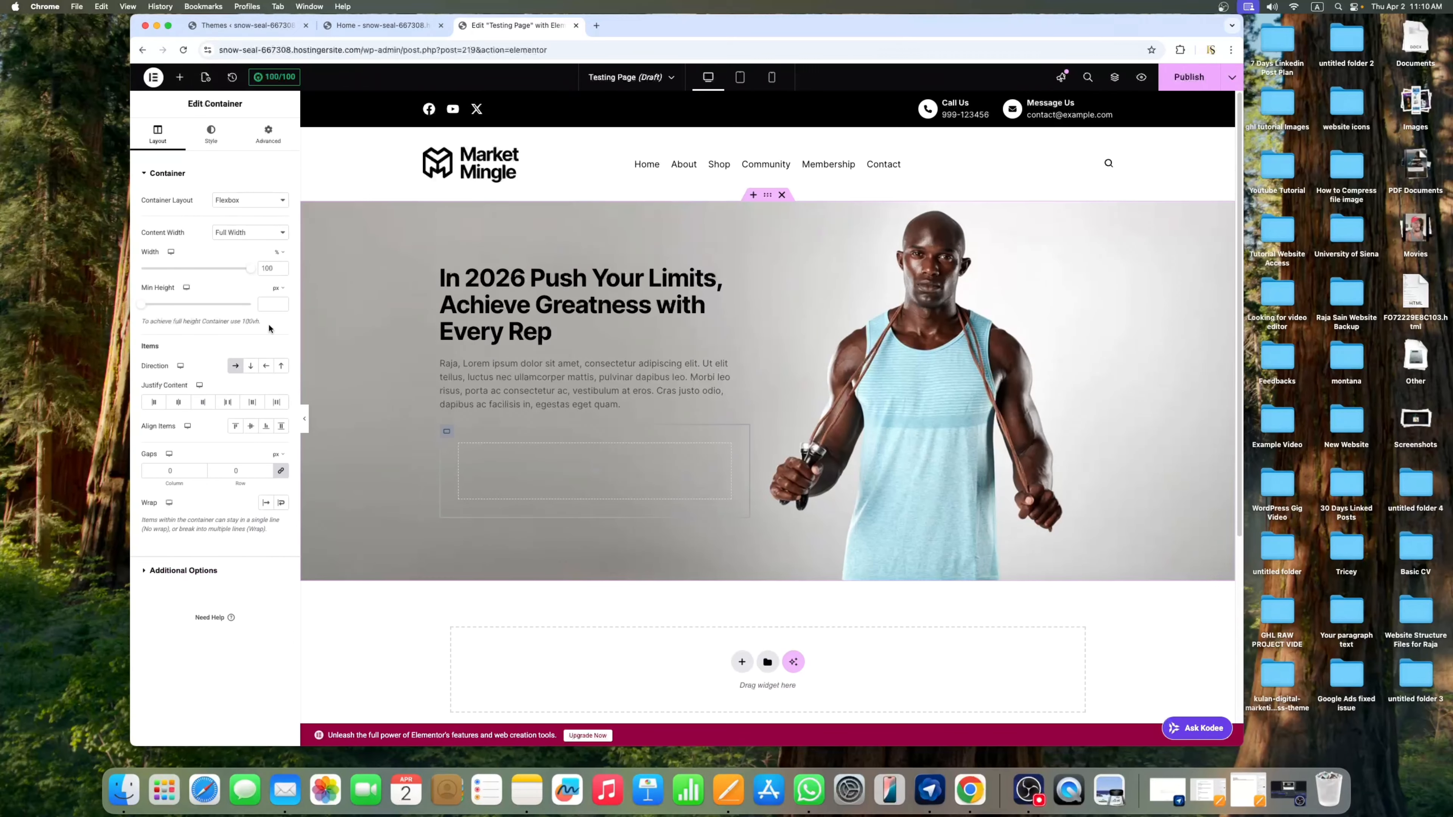
{"action": "left_click", "coordinate": [237, 367]}
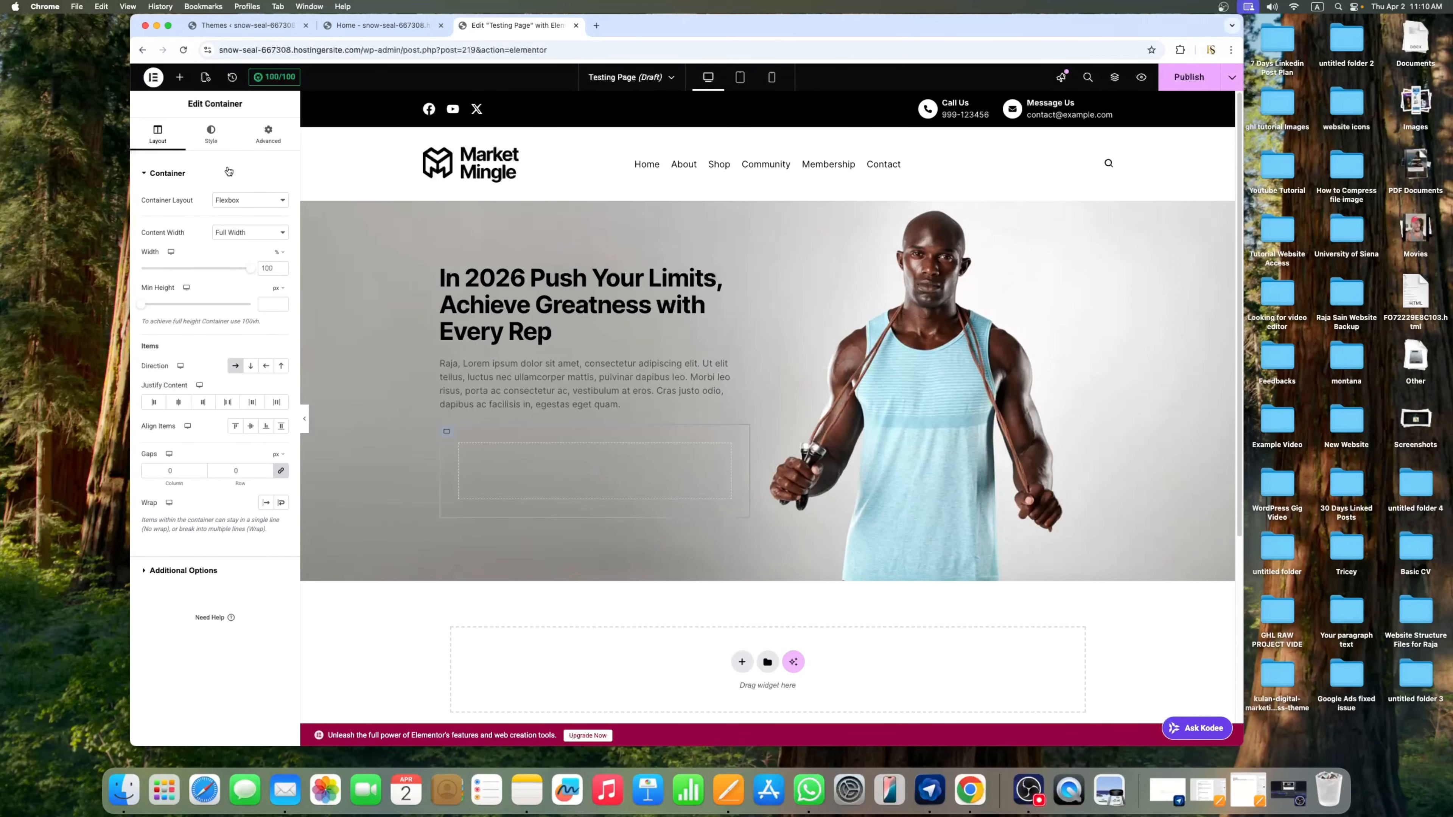
{"action": "left_click", "coordinate": [186, 77]}
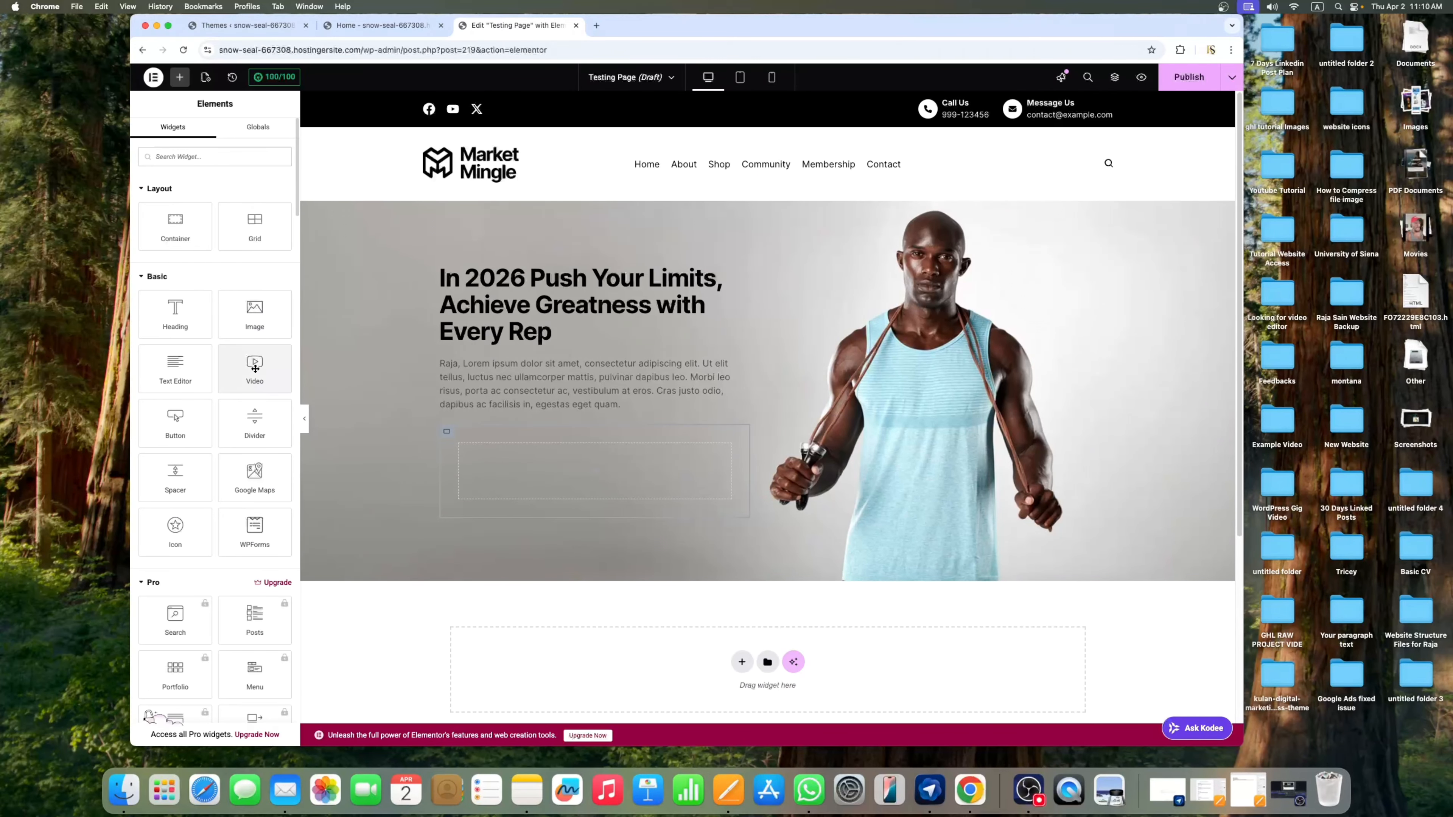
{"action": "left_click_drag", "start_coordinate": [175, 424], "coordinate": [572, 469]}
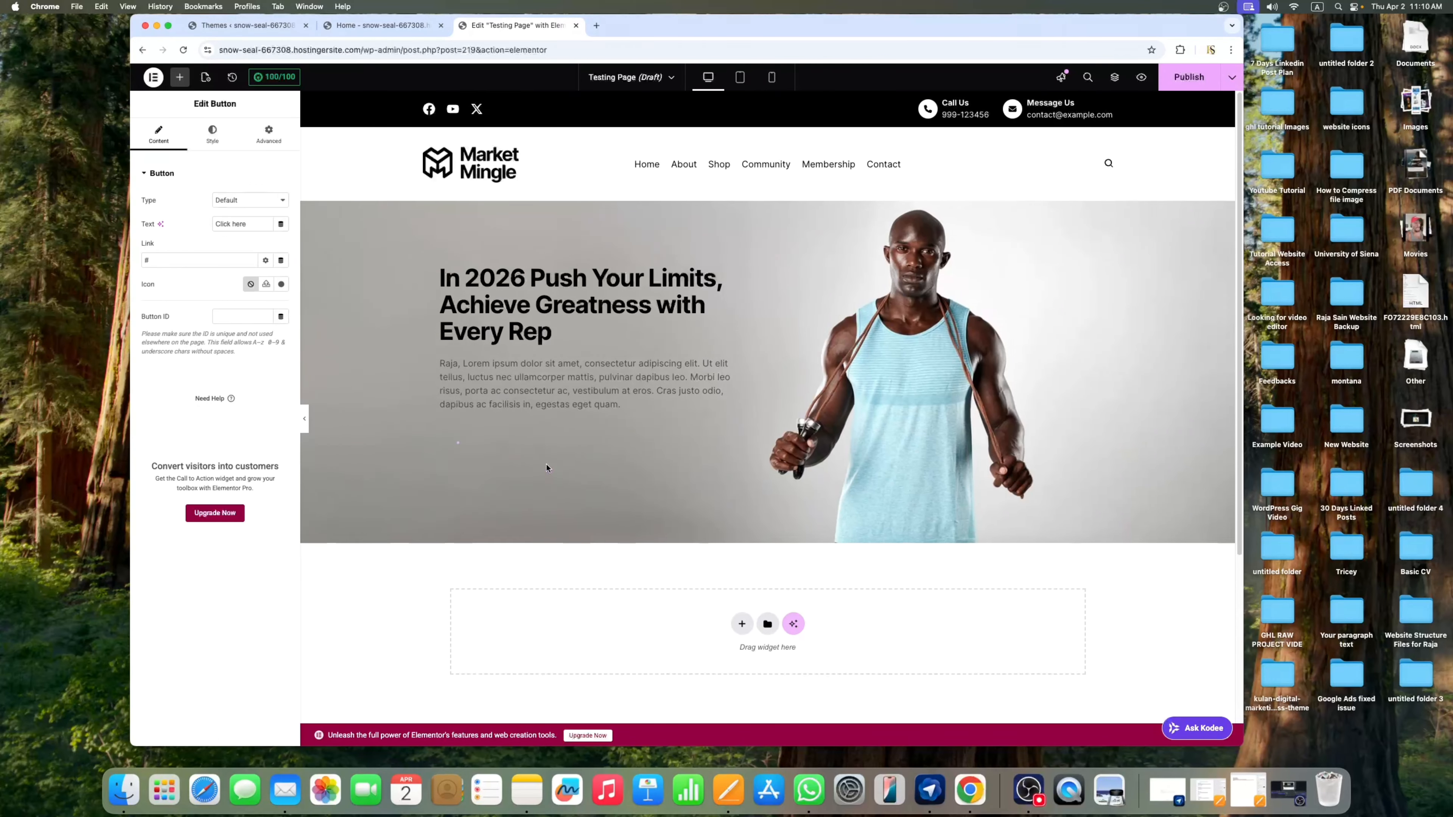
Add a second Button widget and move it into the row container beside the first button
{"action": "left_click", "coordinate": [180, 77]}
{"action": "left_click_drag", "start_coordinate": [176, 421], "coordinate": [559, 492]}
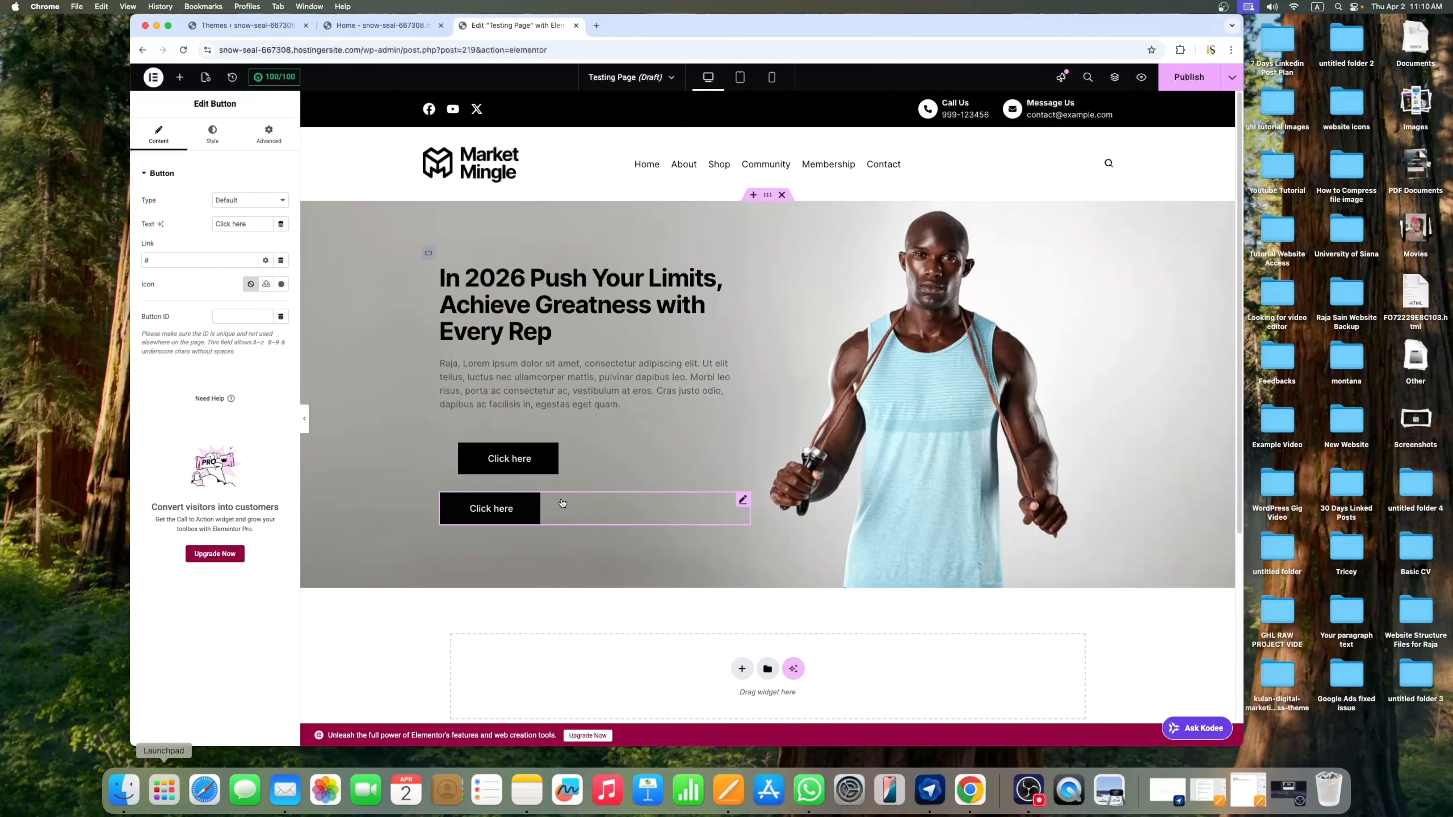
{"action": "left_click", "coordinate": [447, 431]}
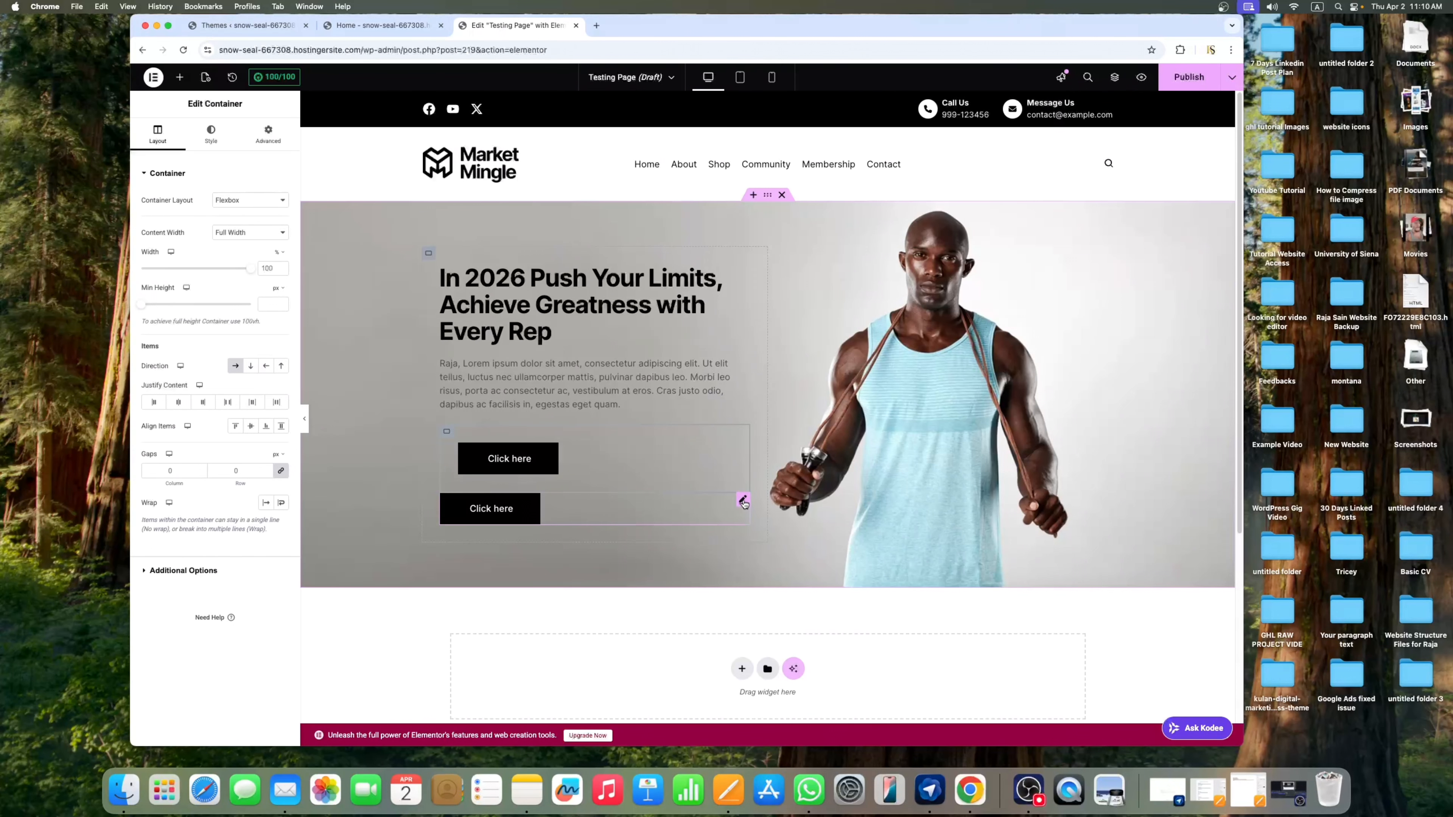
{"action": "left_click_drag", "start_coordinate": [743, 502], "coordinate": [540, 460]}
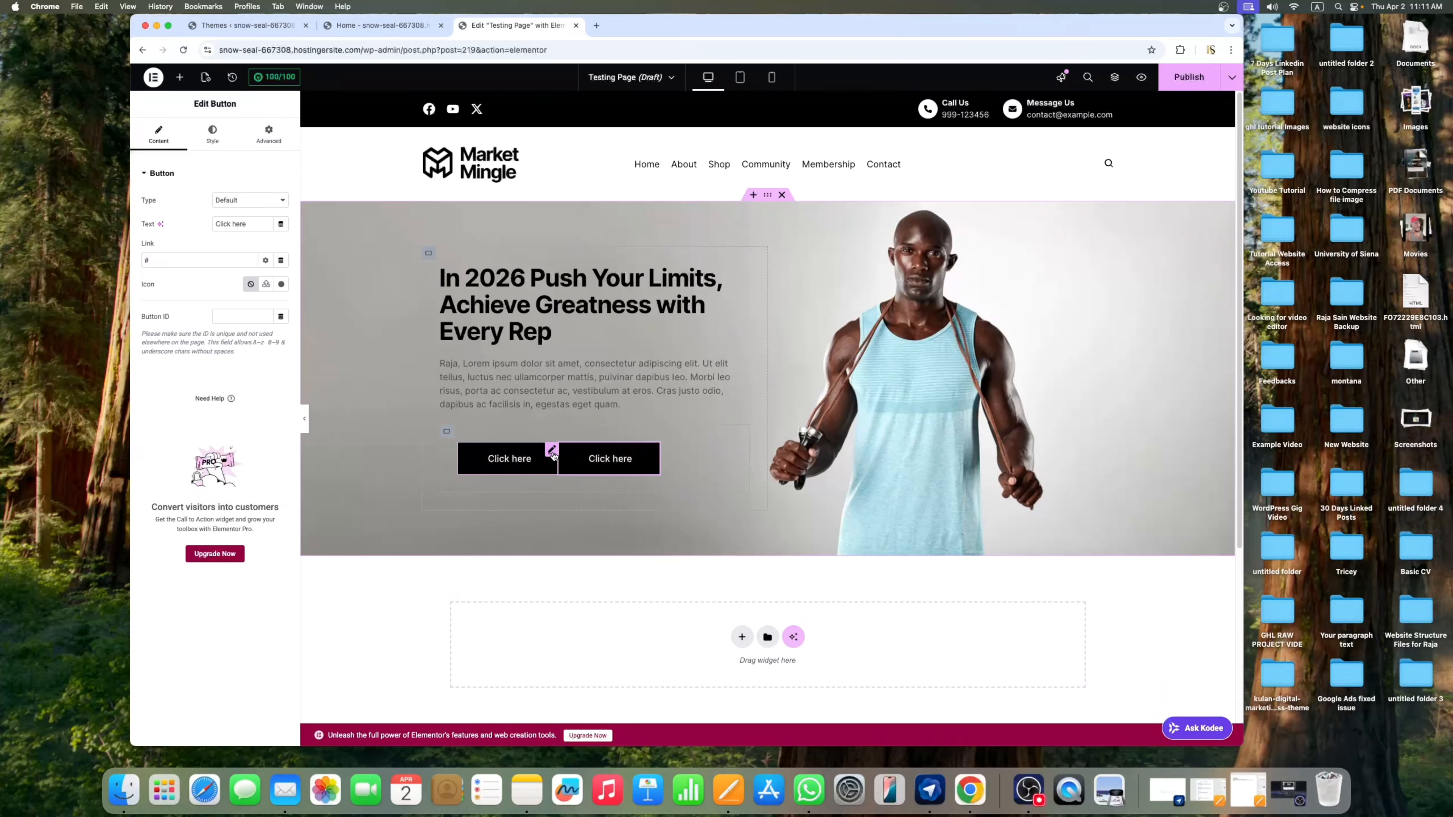
Unlink the left button's padding, set its right padding to 20 px, and preview the spacing between the buttons
{"action": "left_click", "coordinate": [269, 135]}
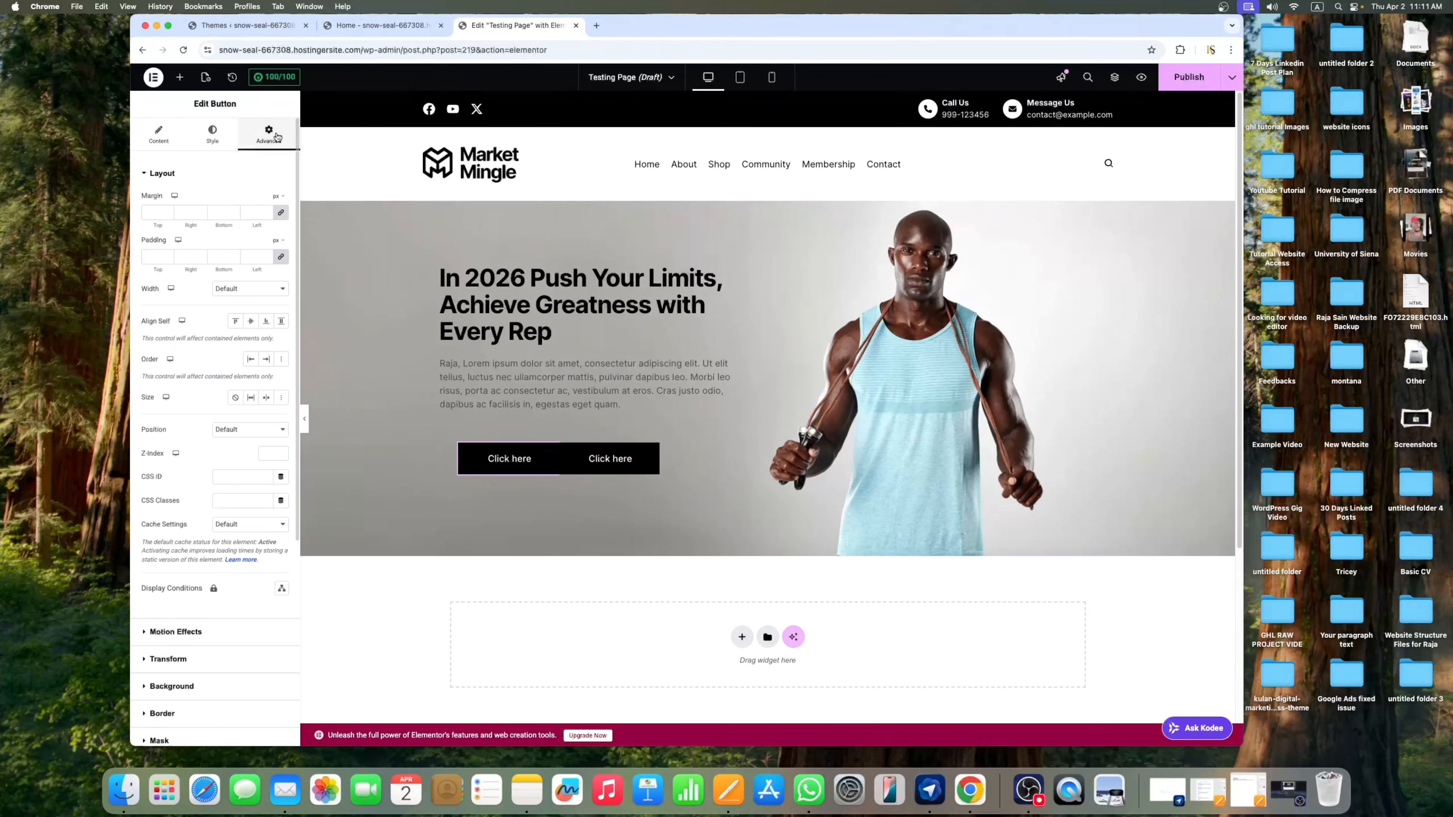
{"action": "left_click", "coordinate": [280, 258]}
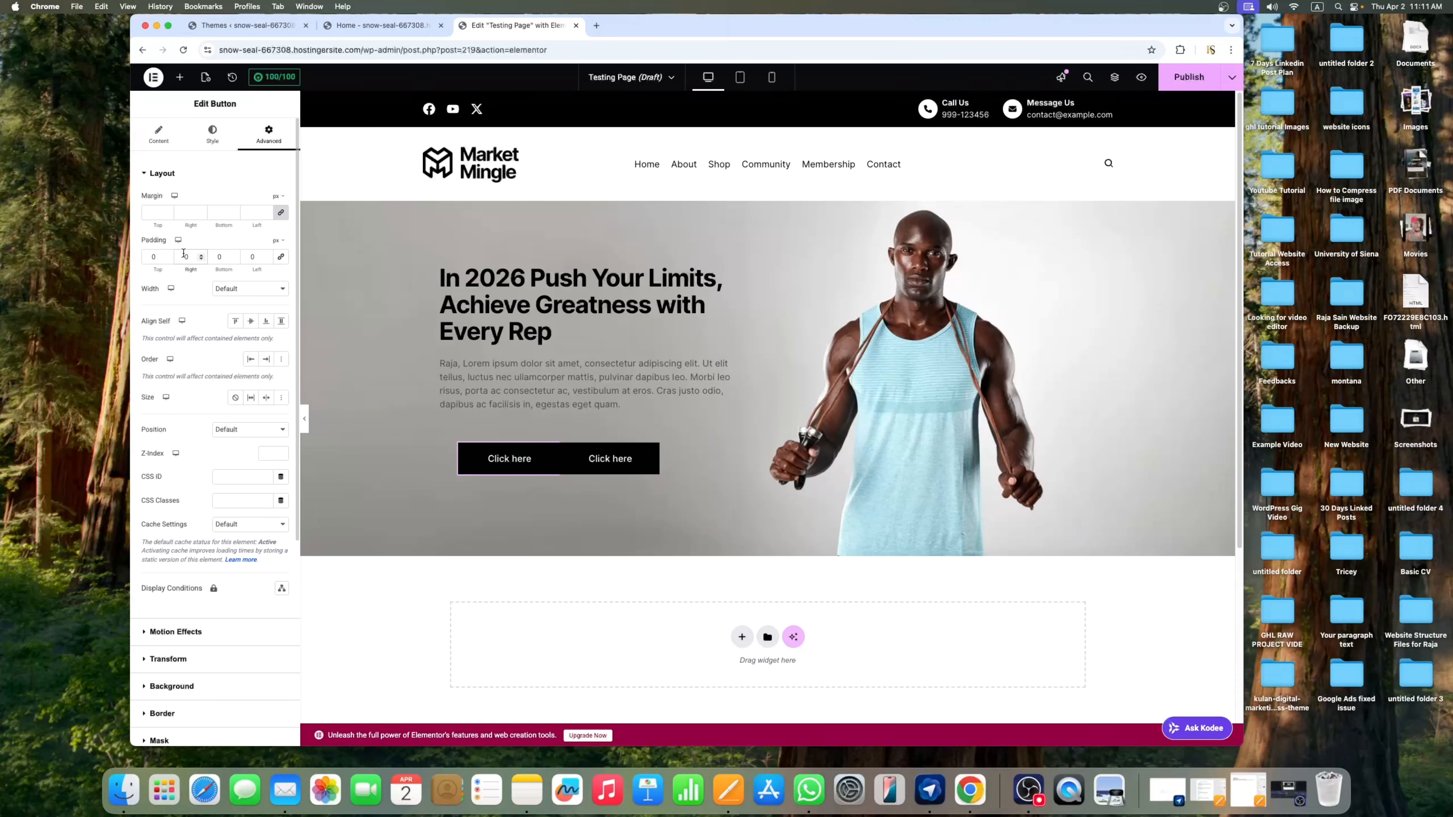
{"action": "left_click", "coordinate": [306, 422]}
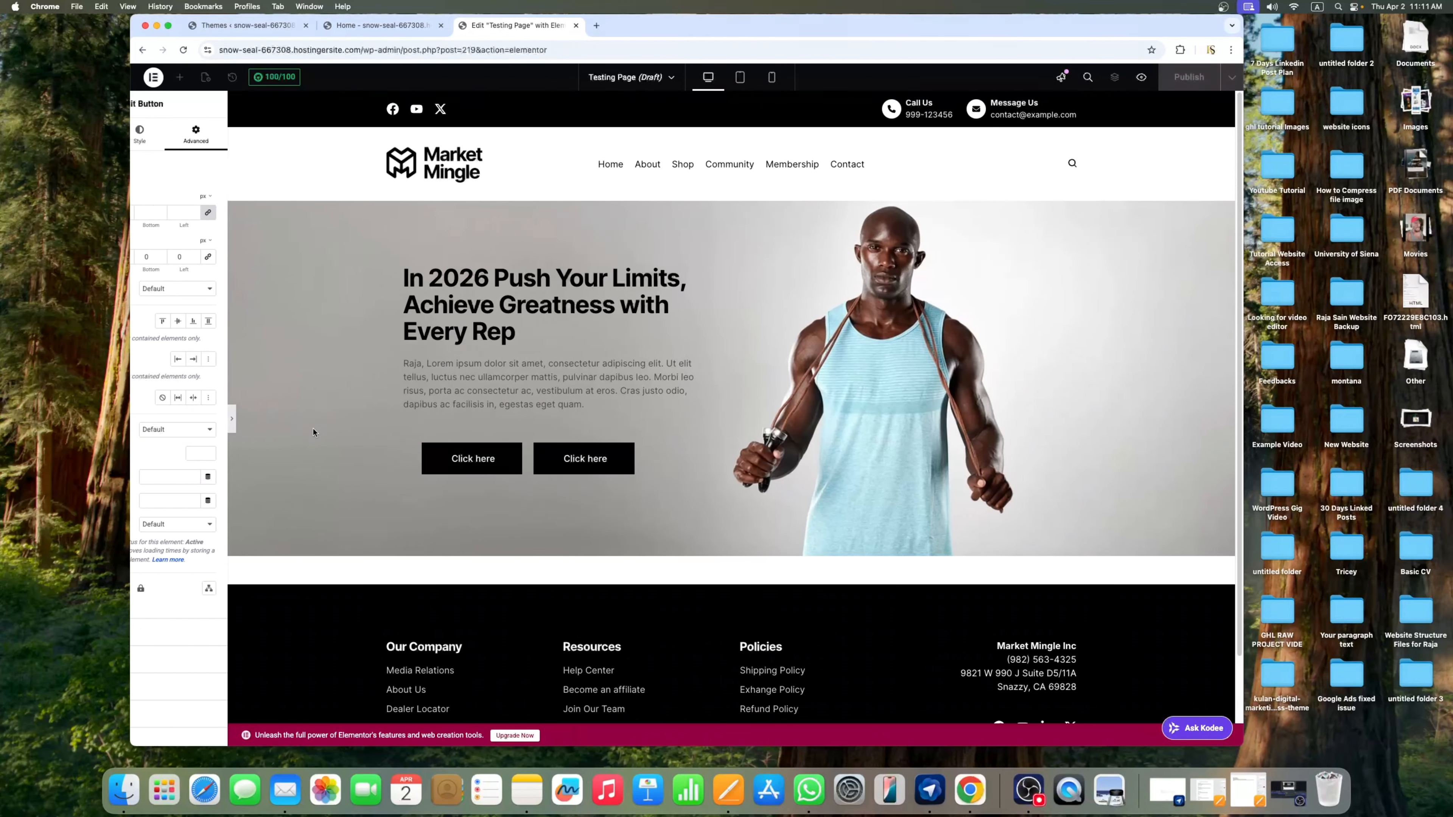
{"action": "left_click", "coordinate": [133, 423]}
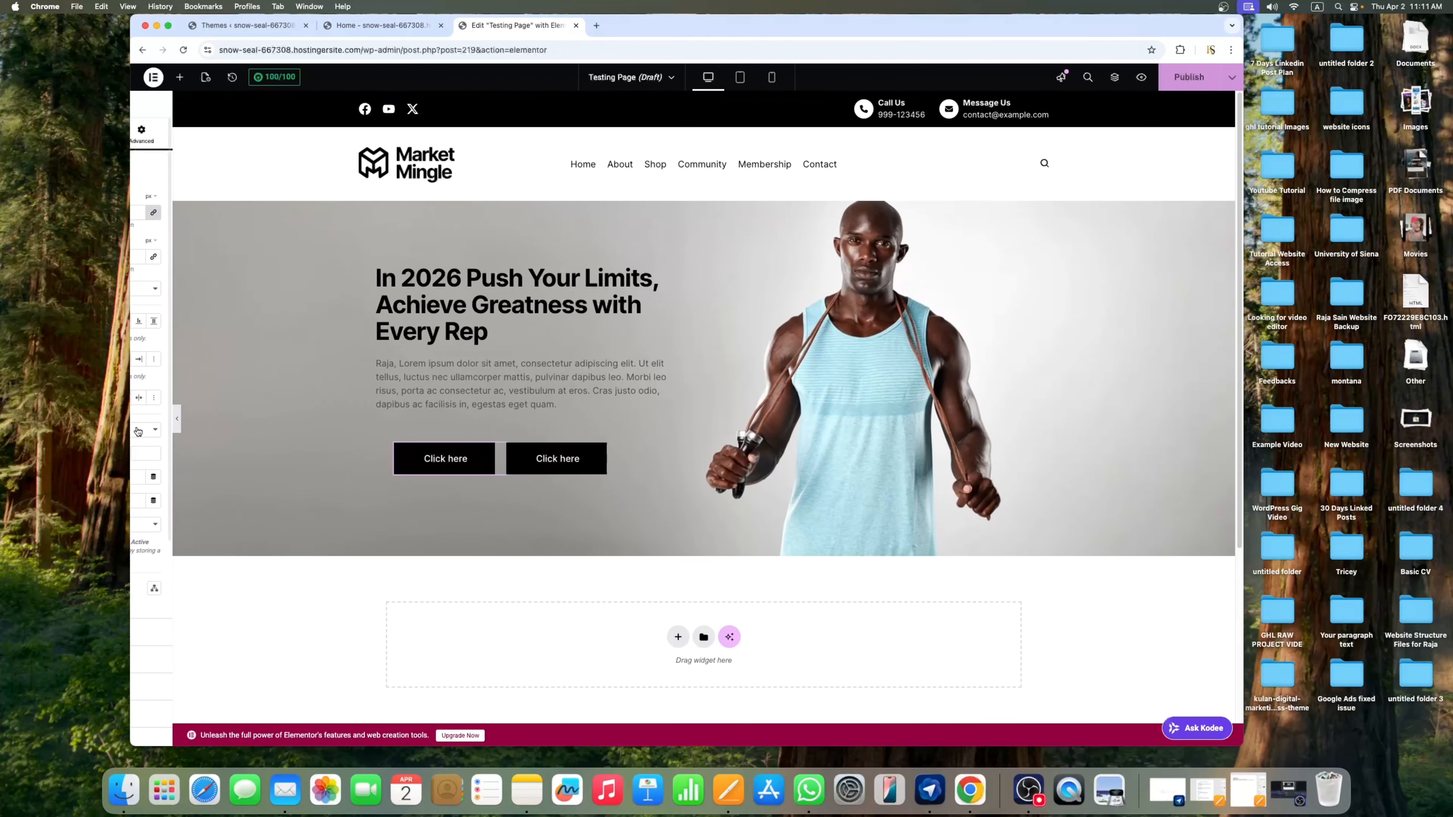
Copy the "Buy Now" button text from the Home page and return to the Testing Page editor
{"action": "left_click", "coordinate": [366, 25]}
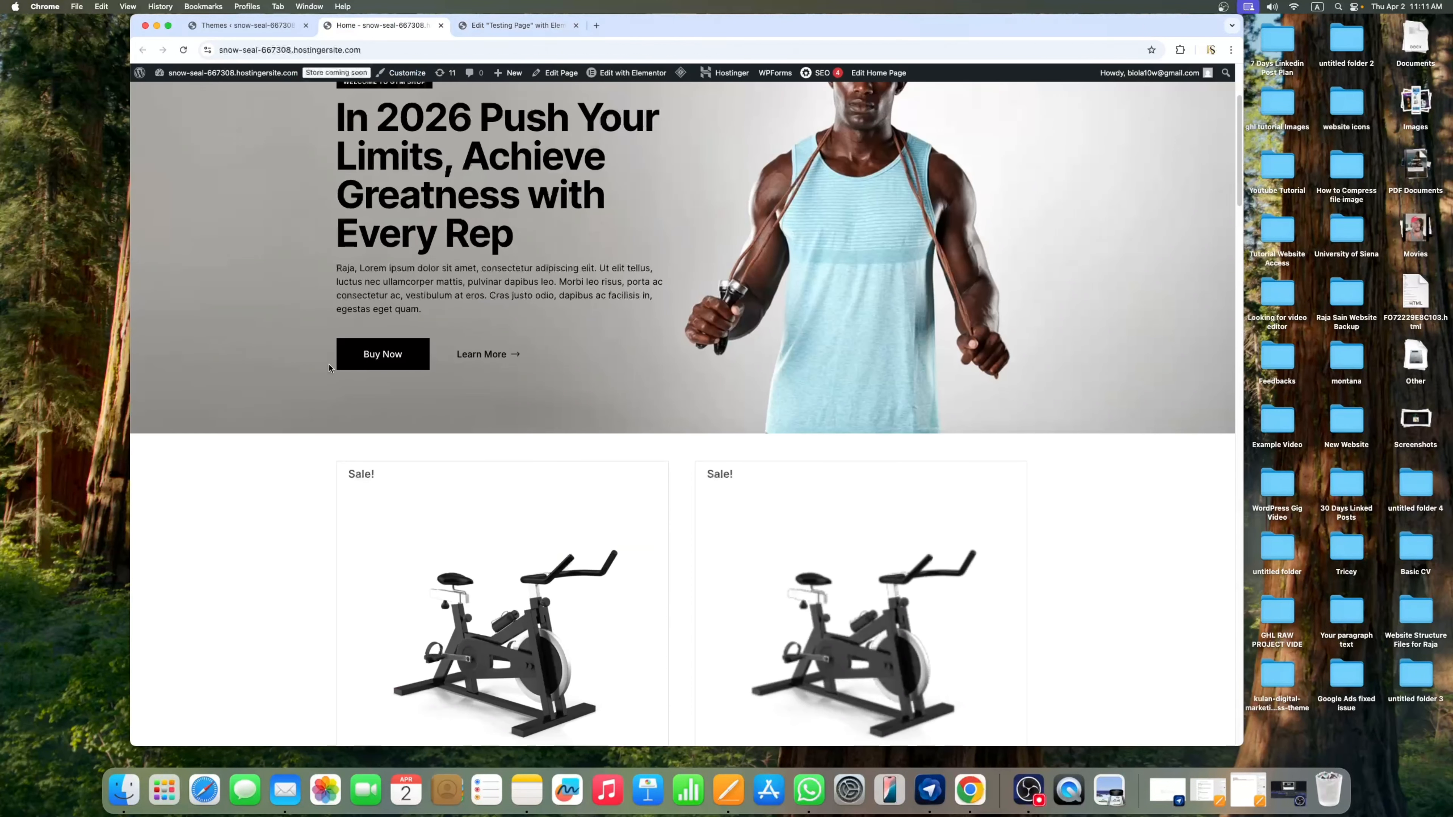
{"action": "right_click", "coordinate": [405, 354]}
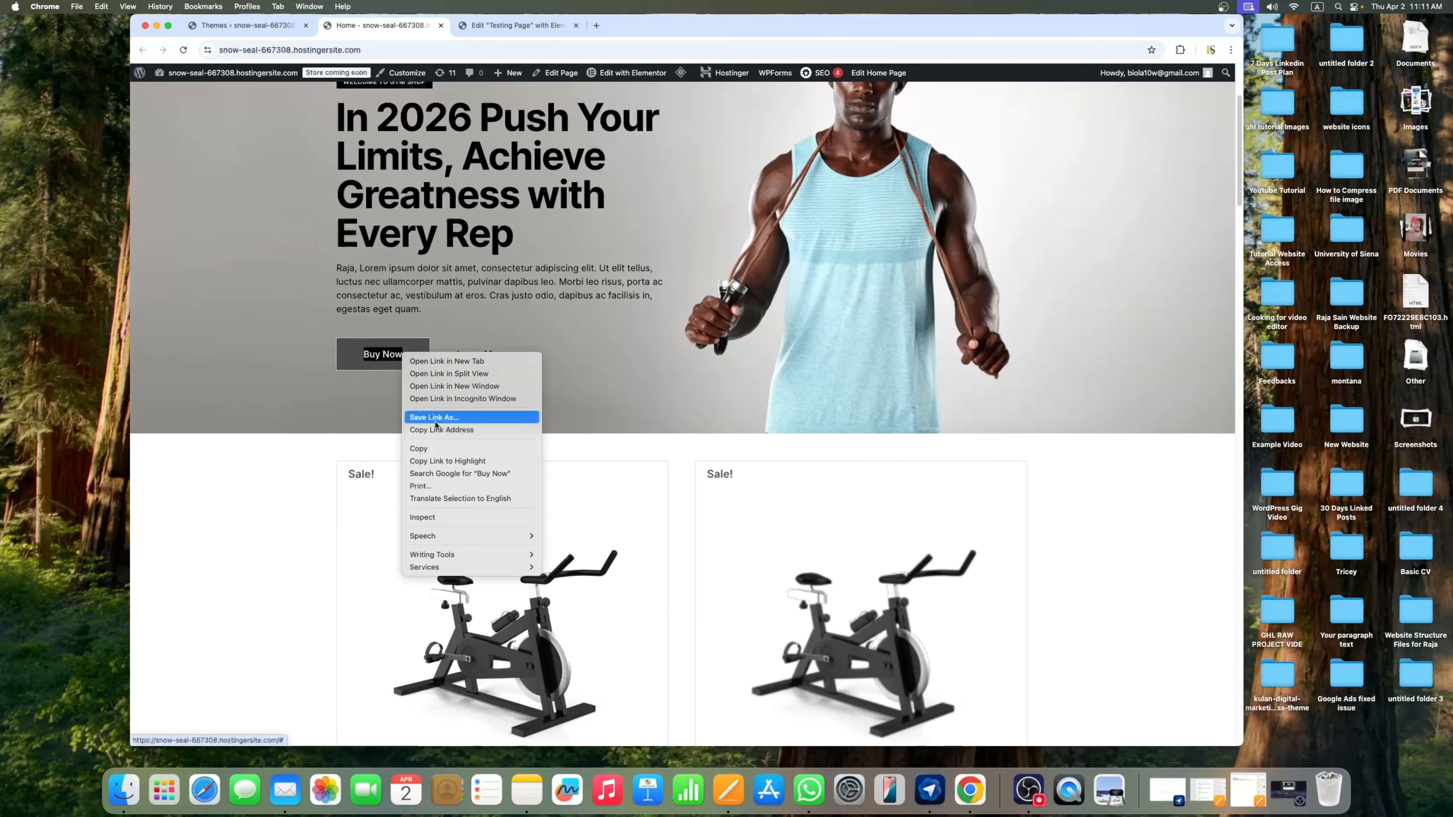
{"action": "left_click", "coordinate": [437, 450]}
{"action": "left_click", "coordinate": [515, 25]}
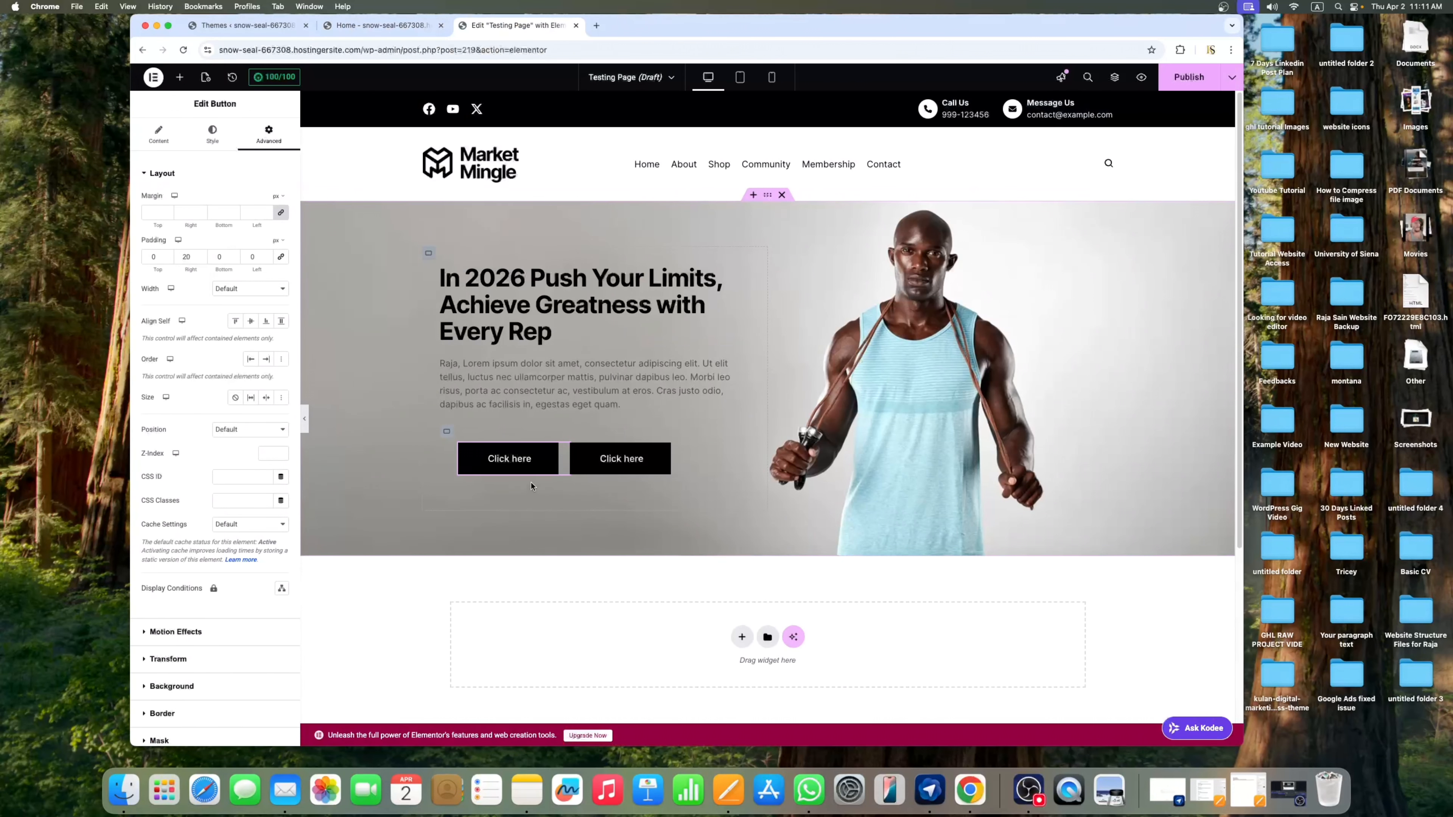
Set the text of the first button in the hero row to "Buy Now"
{"action": "left_click", "coordinate": [152, 137]}
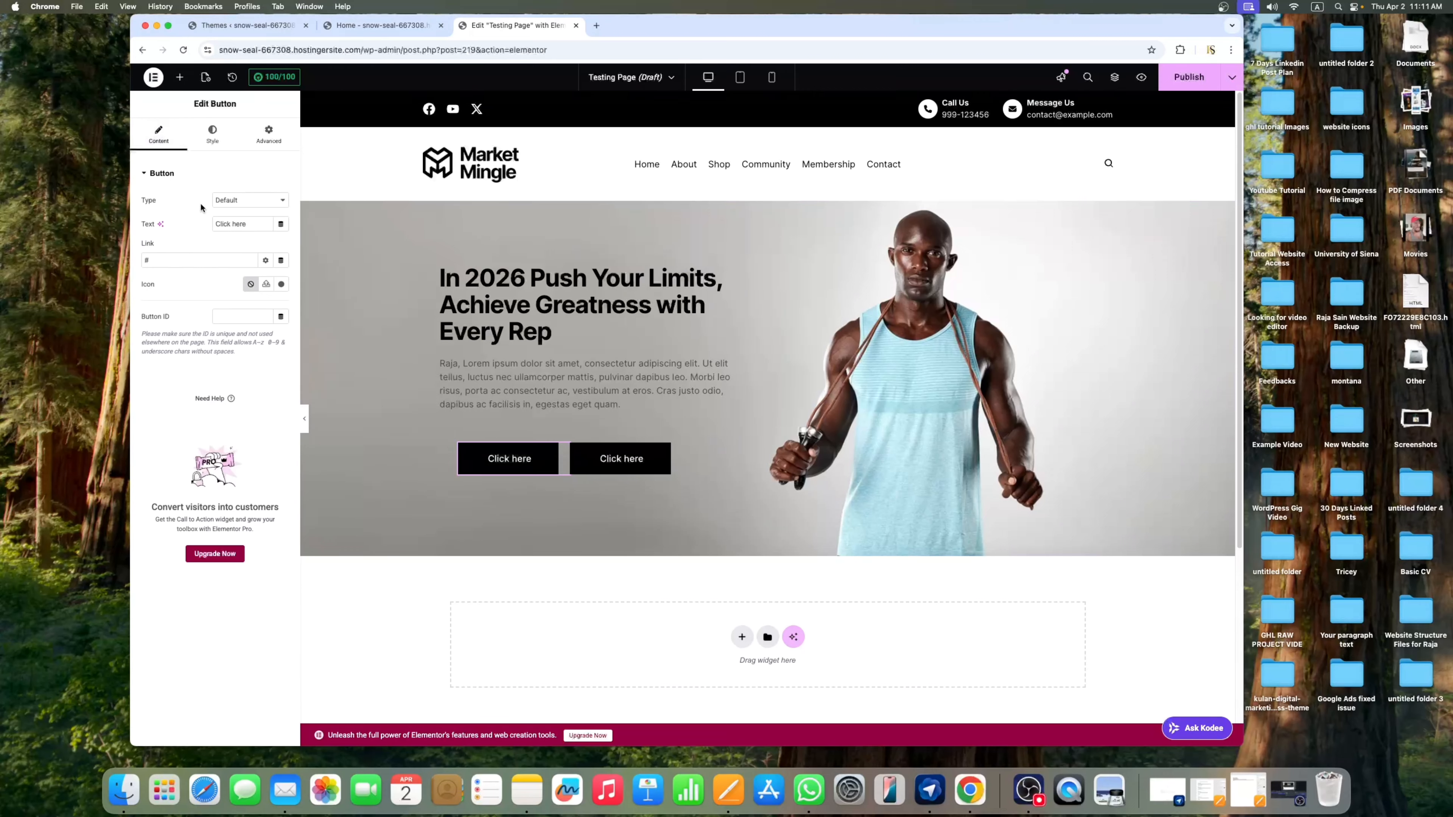
{"action": "triple_click", "coordinate": [262, 225]}
{"action": "type", "text": "Buy Now"}
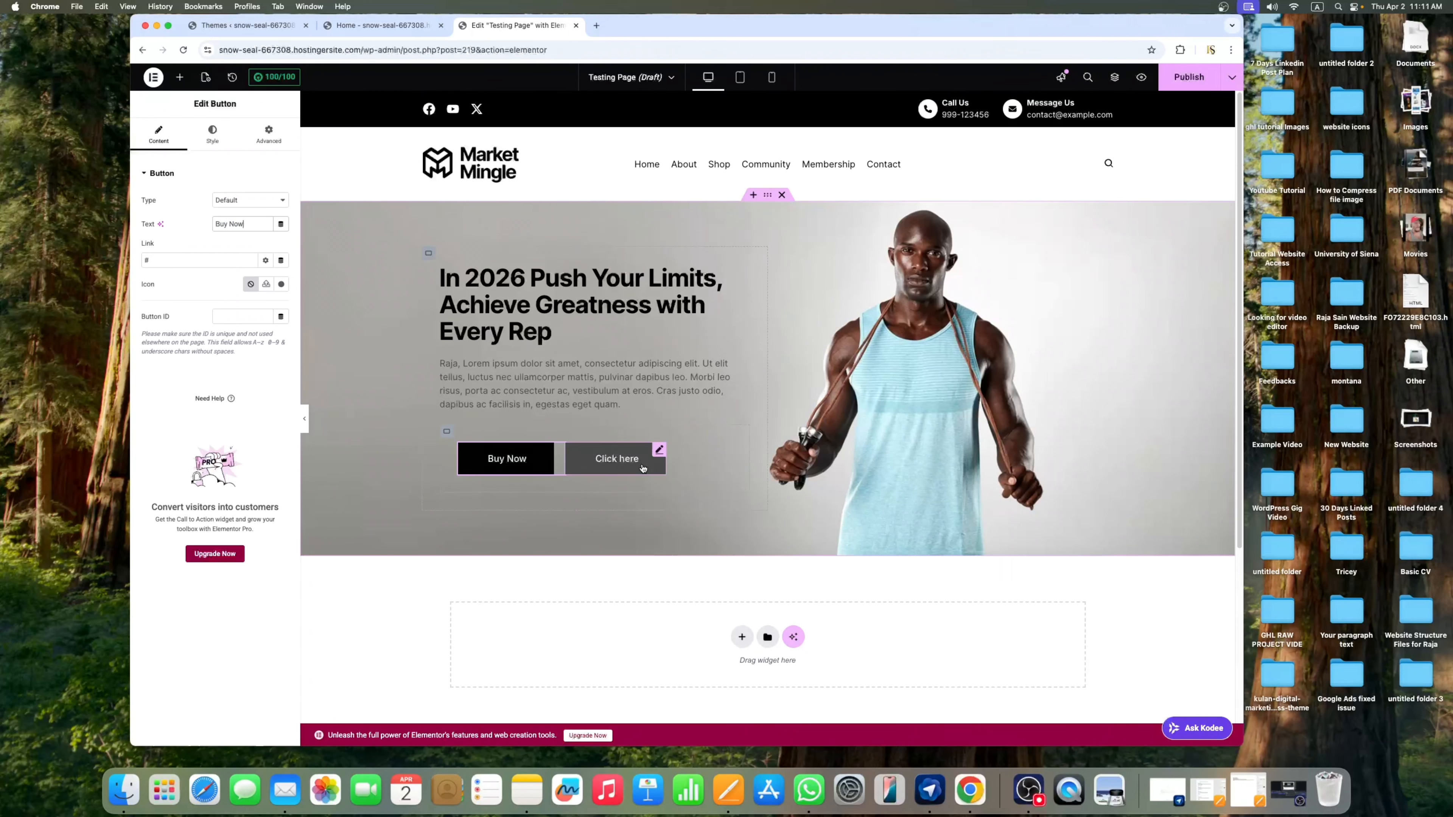
Copy the "Learn More" button text from the Home page and use it as the second hero button's text
{"action": "left_click", "coordinate": [380, 25]}
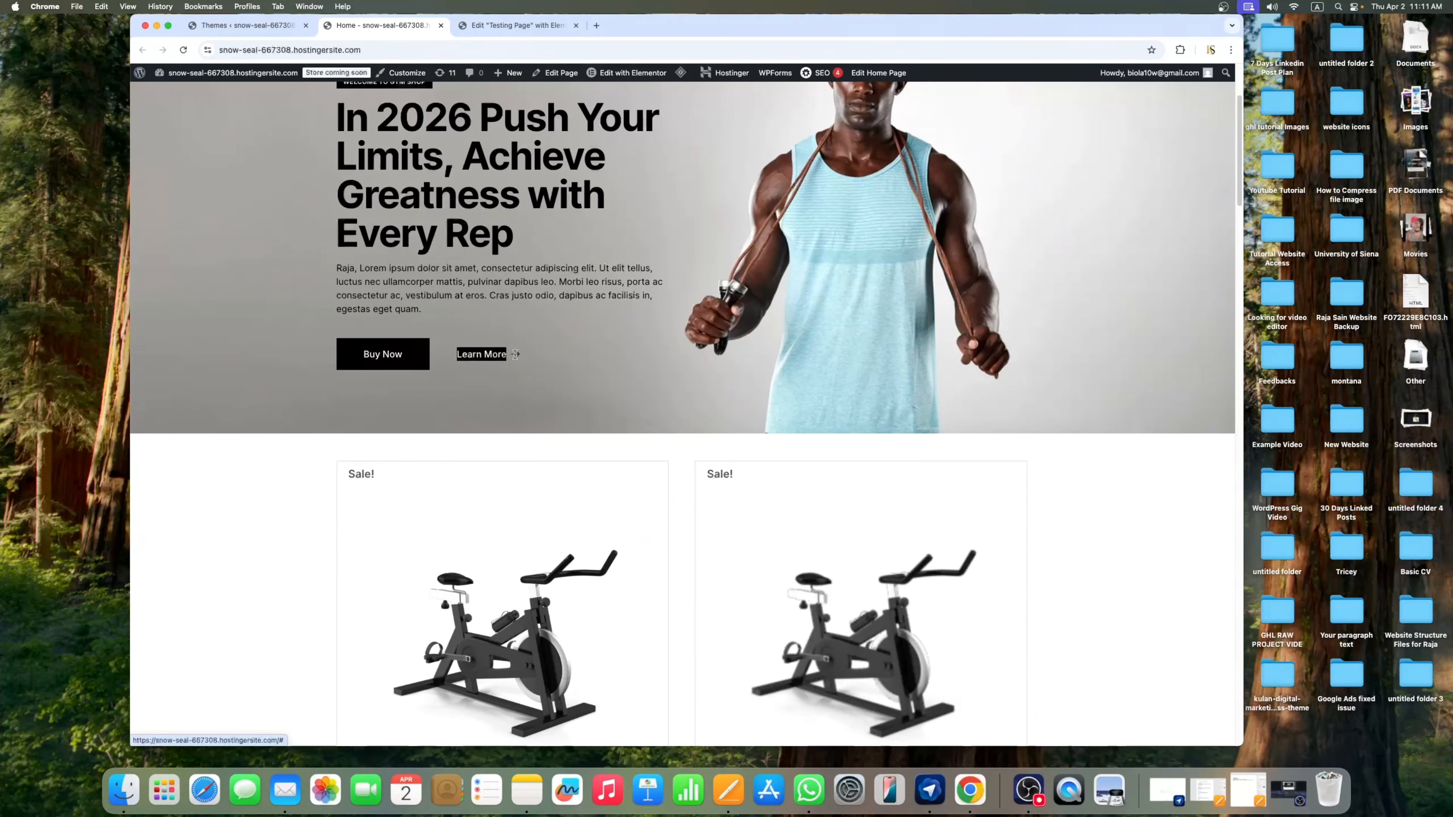
{"action": "triple_click", "coordinate": [502, 354]}
{"action": "right_click", "coordinate": [469, 356]}
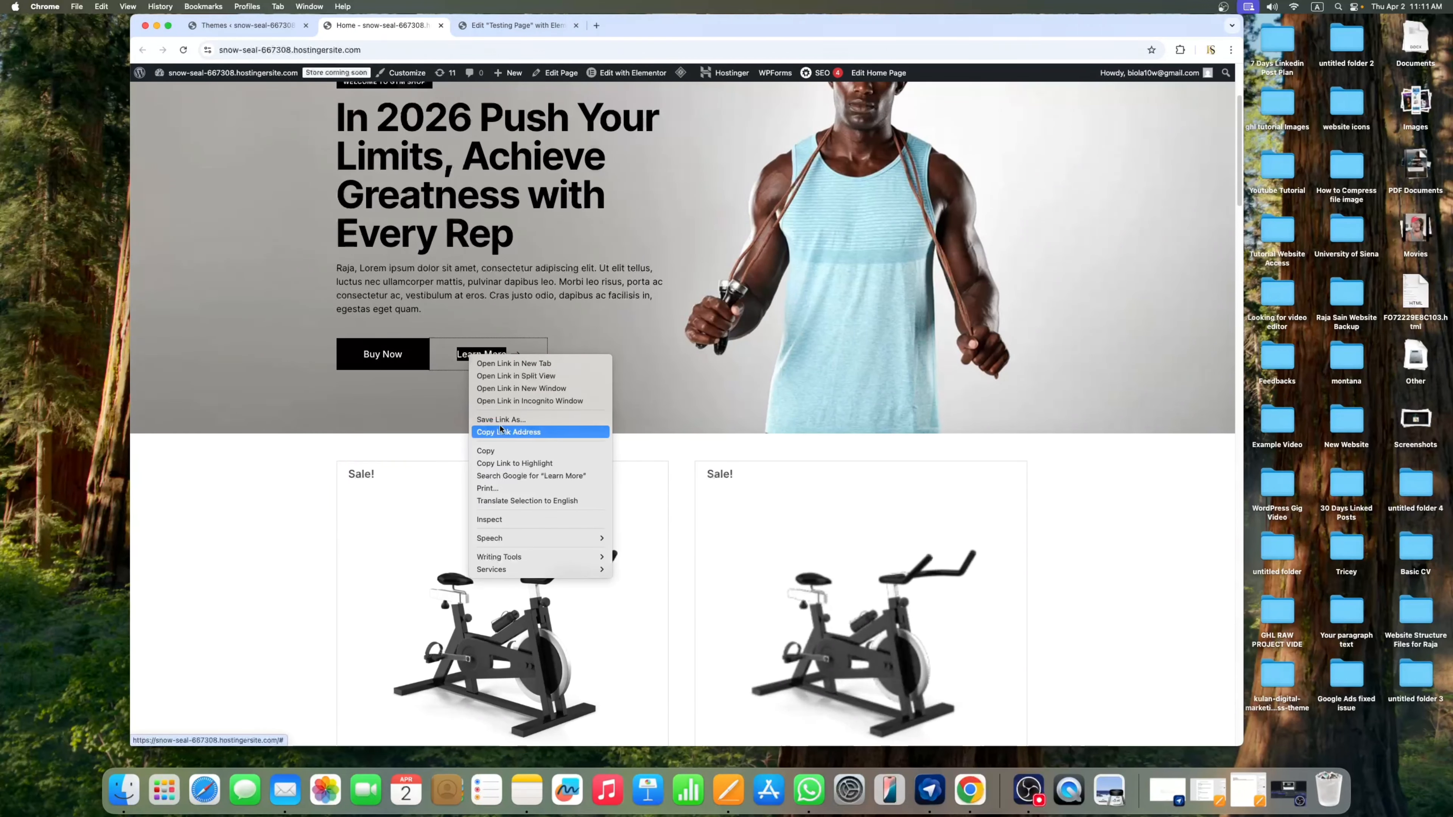
{"action": "left_click", "coordinate": [497, 450]}
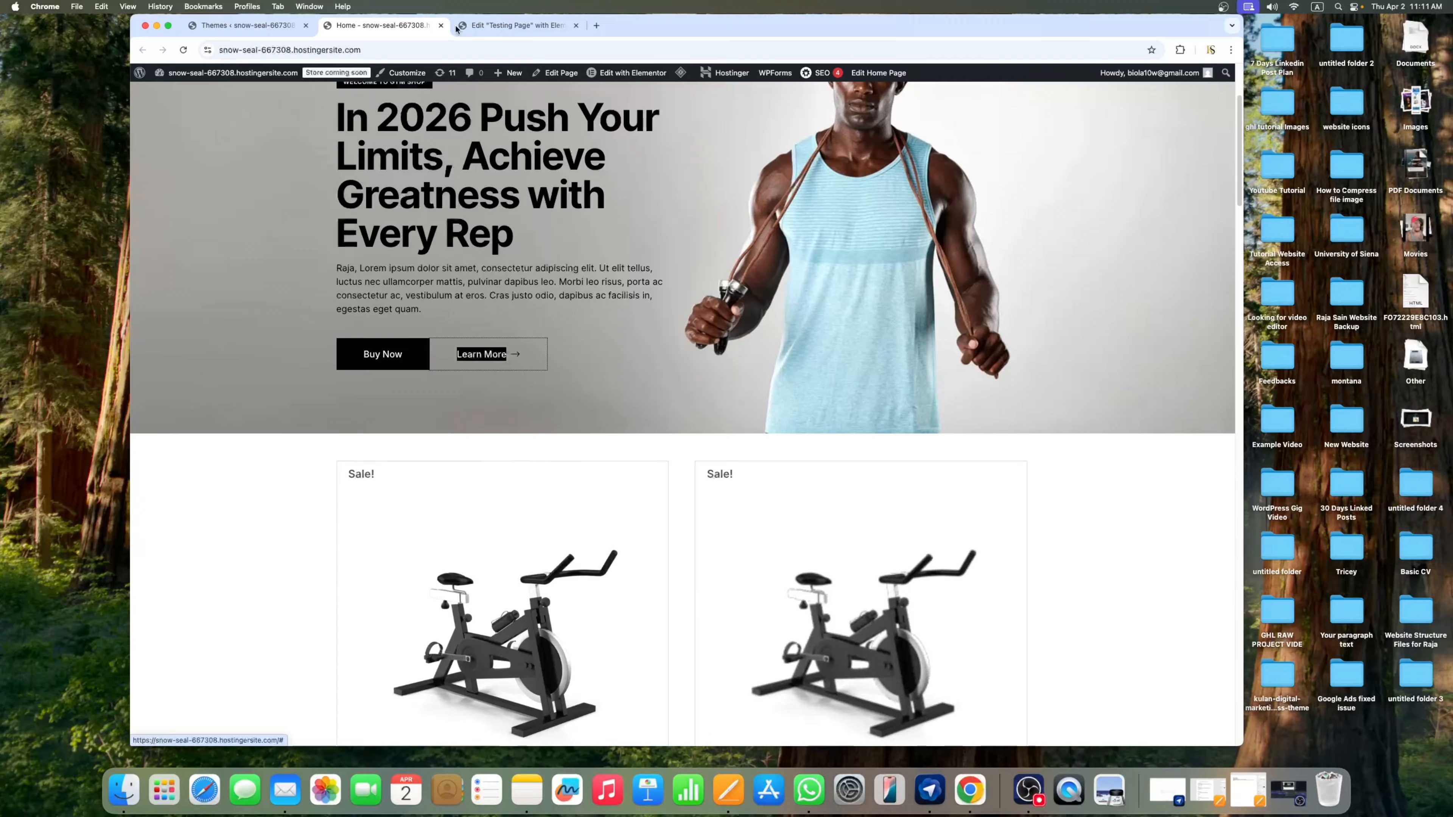
{"action": "left_click", "coordinate": [518, 27]}
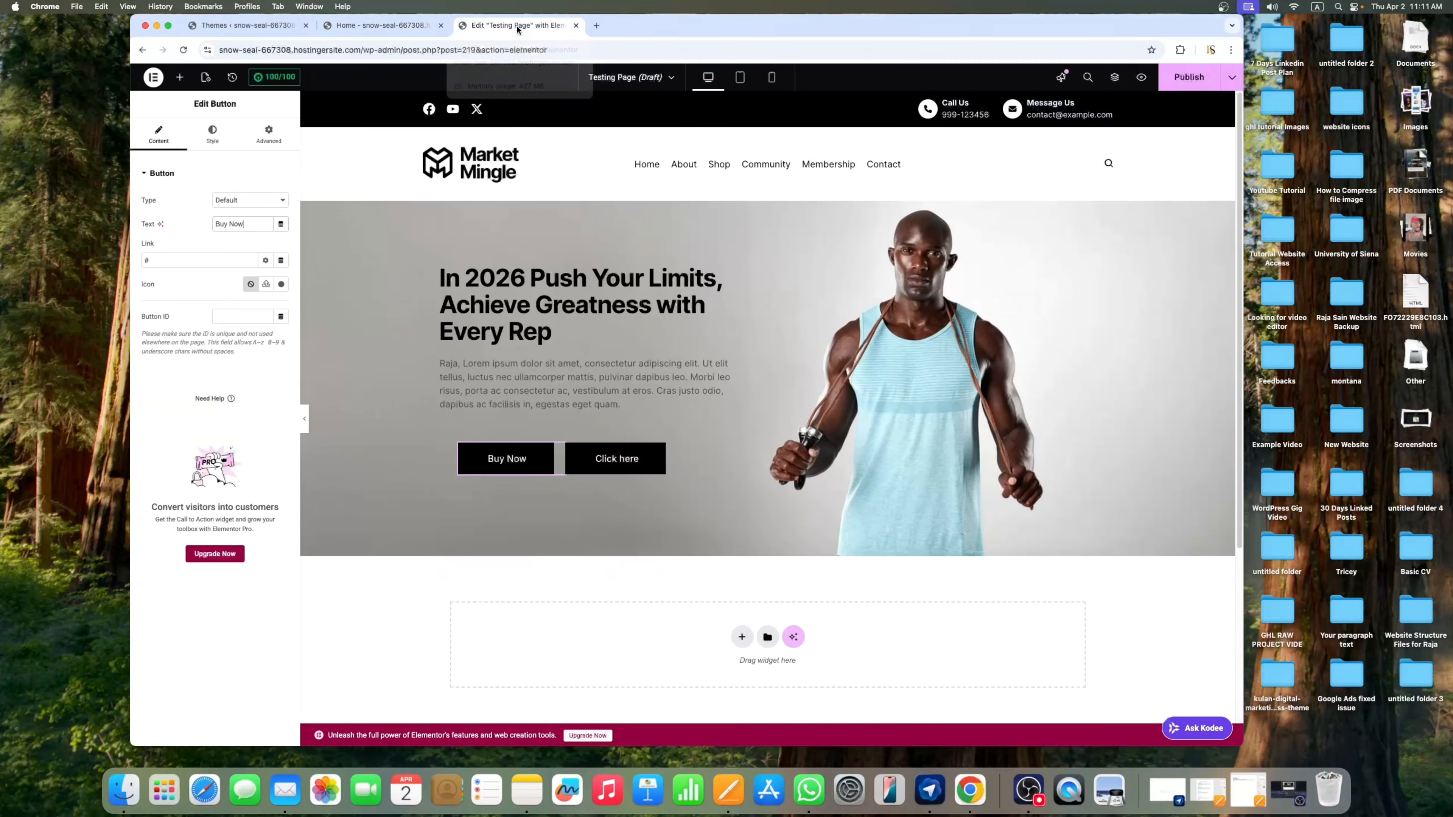
{"action": "left_click", "coordinate": [658, 452]}
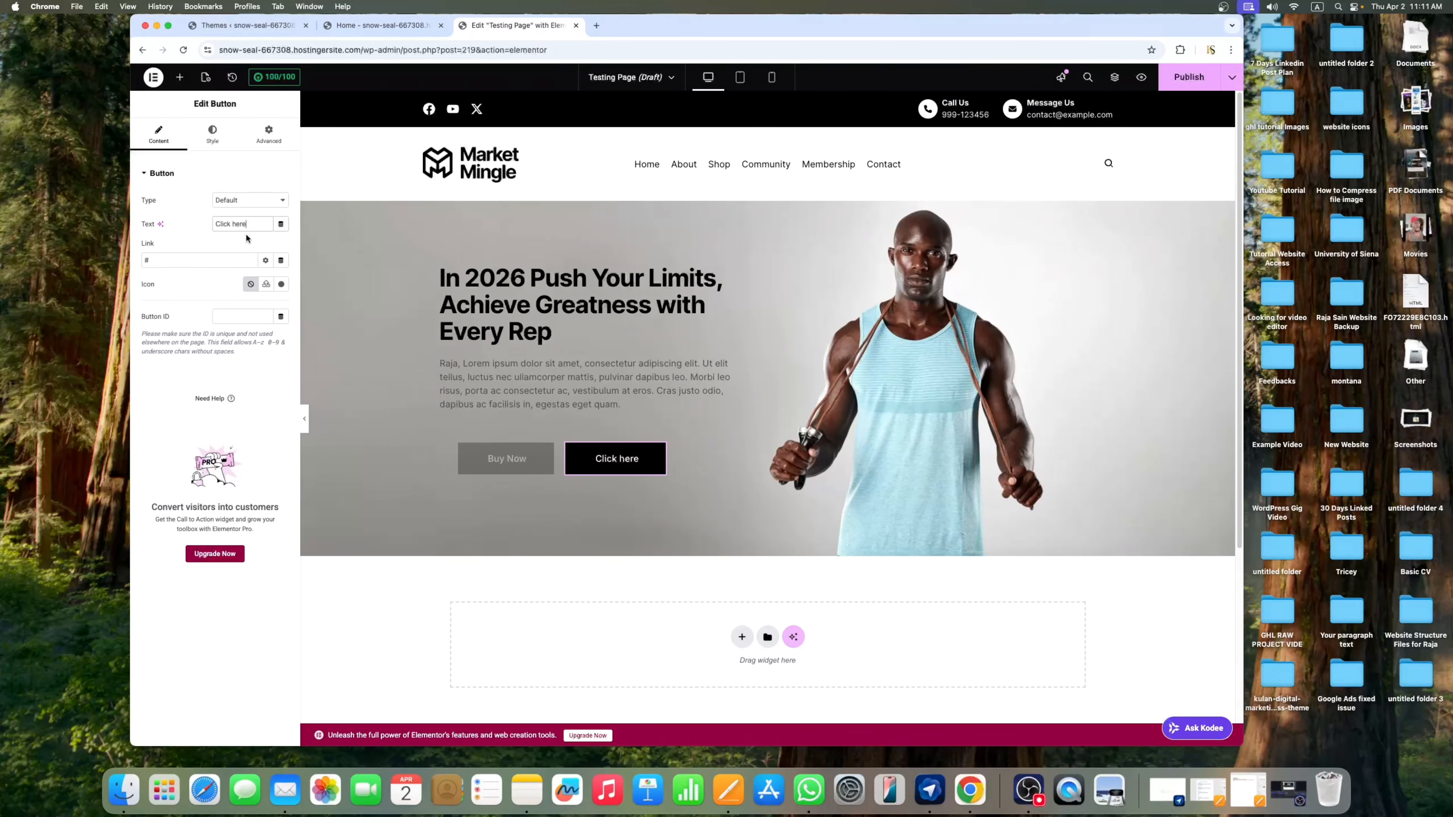
{"action": "key", "text": "super+a"}
{"action": "key", "text": "BackSpace"}
{"action": "type", "text": "Learn More"}
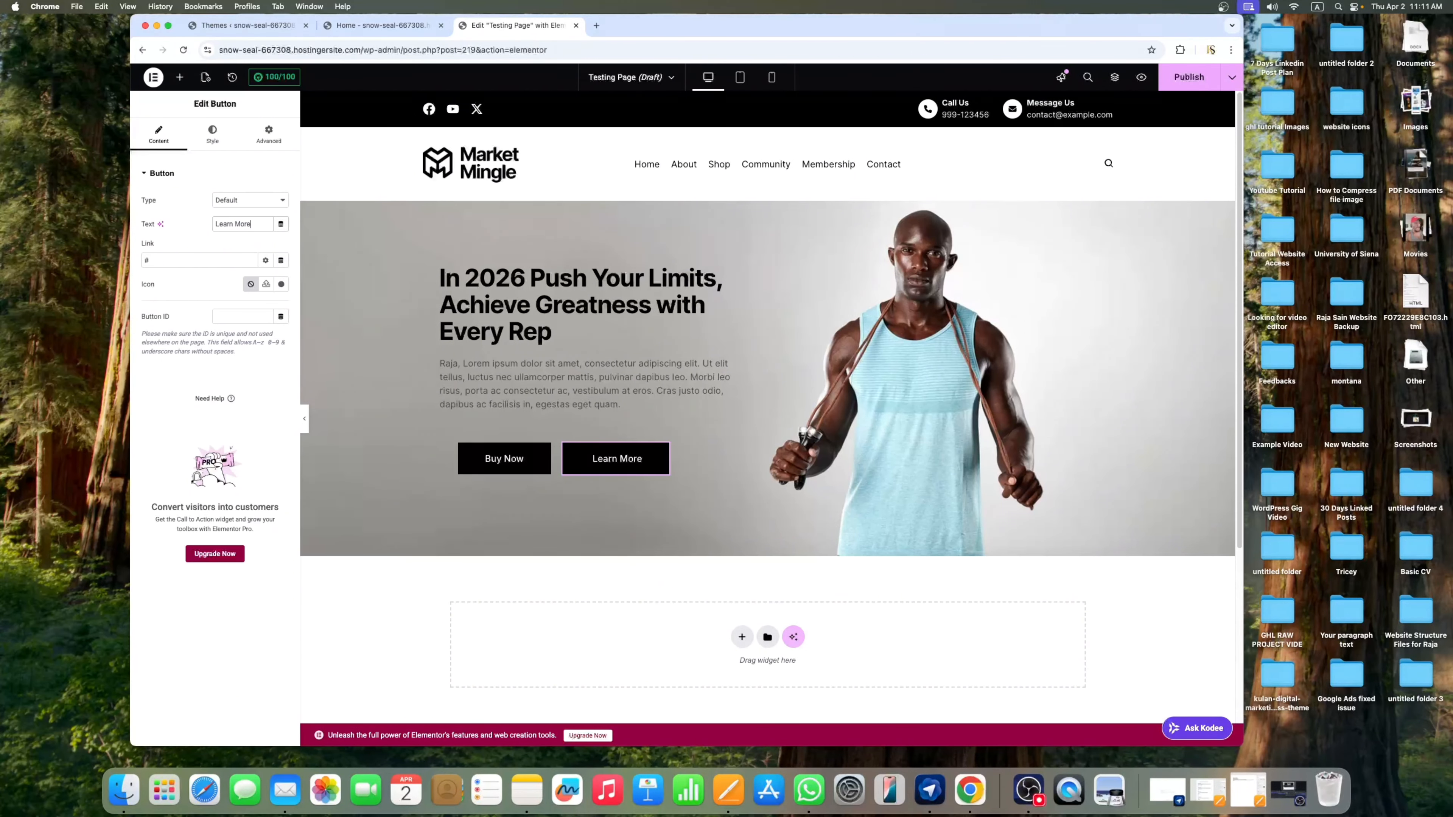
{"action": "left_click", "coordinate": [215, 140]}
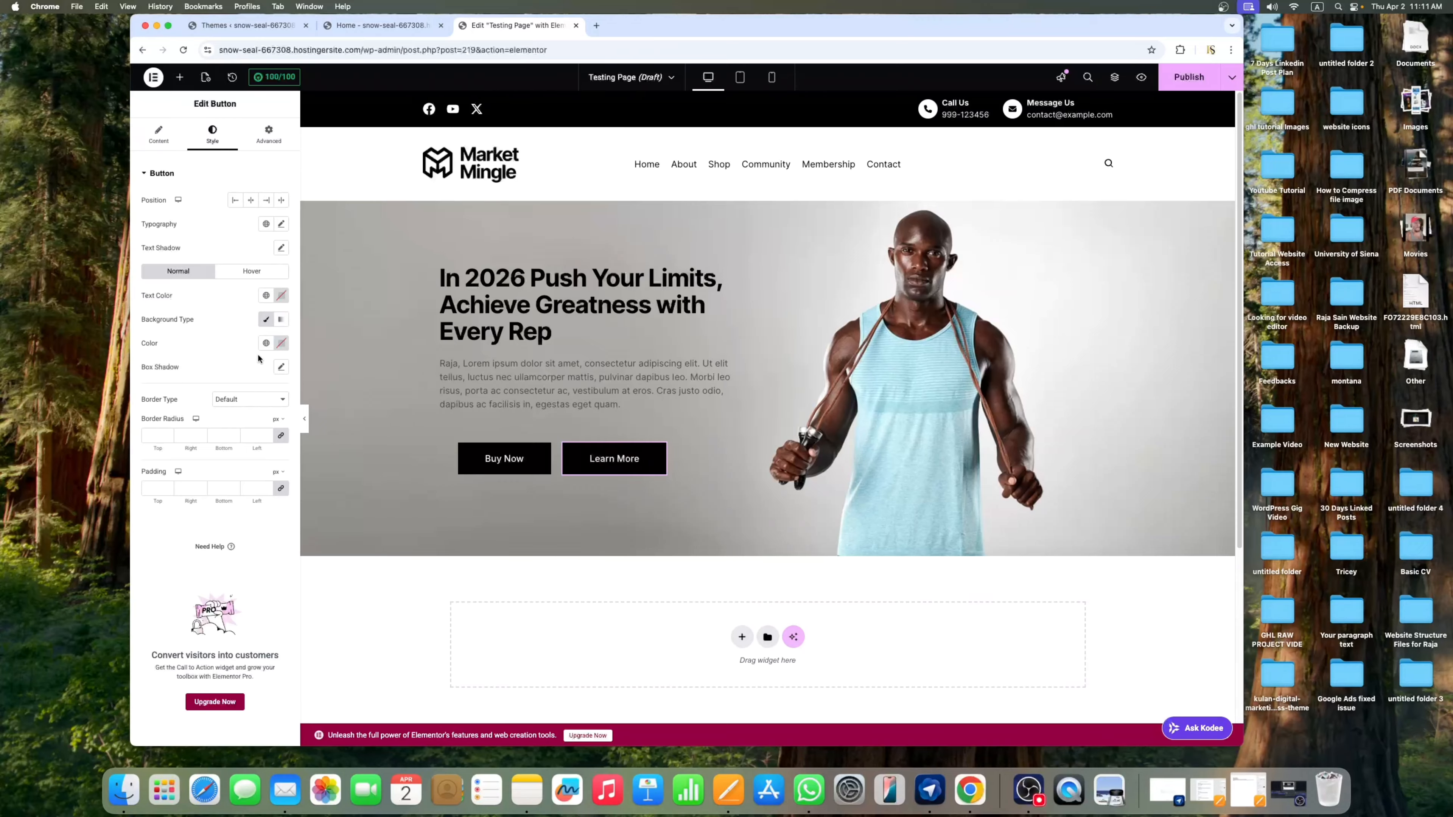
{"action": "left_click", "coordinate": [266, 319]}
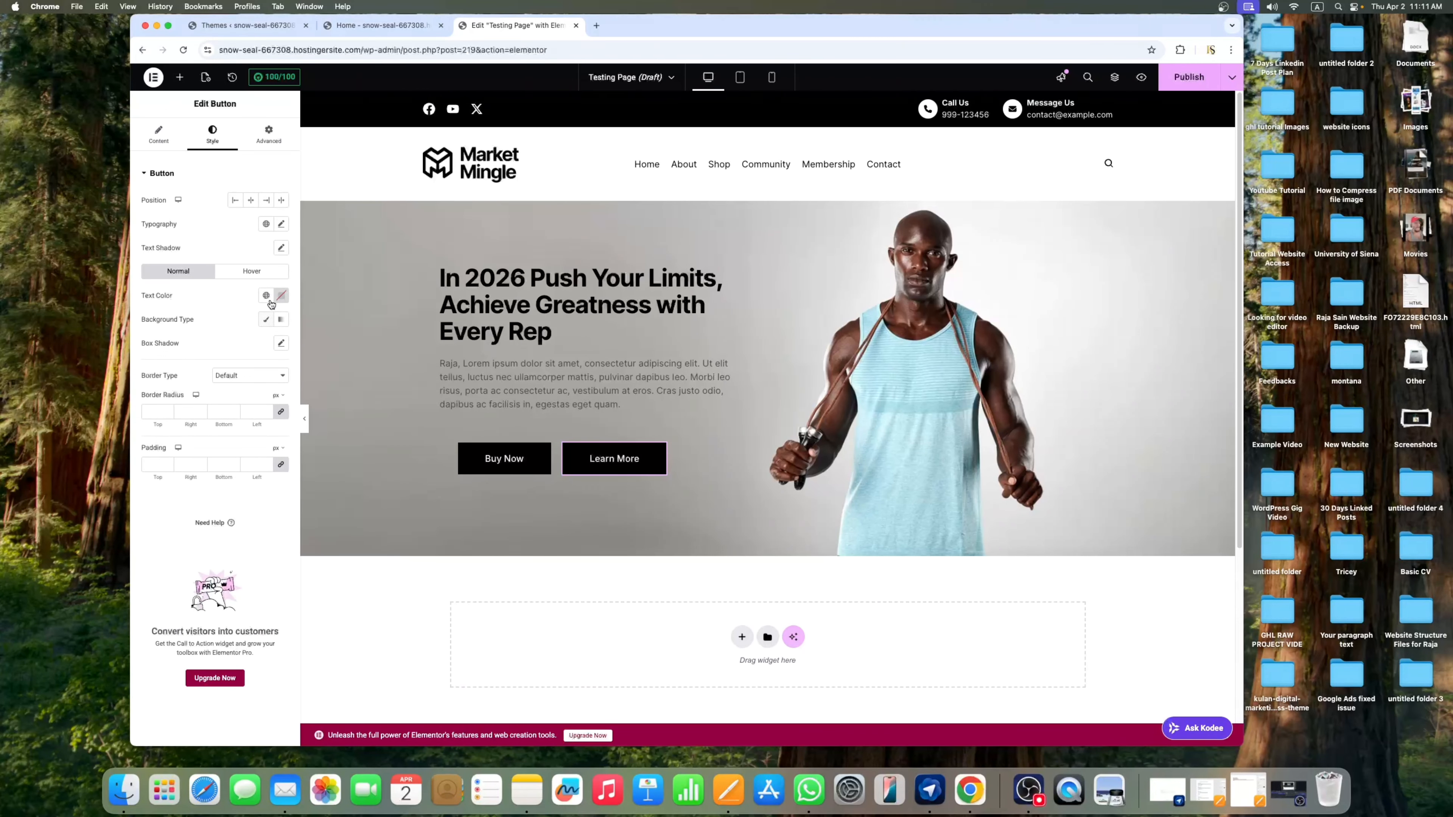
{"action": "left_click", "coordinate": [265, 296]}
{"action": "scroll", "coordinate": [227, 344], "scroll_direction": "down", "scroll_amount": 2}
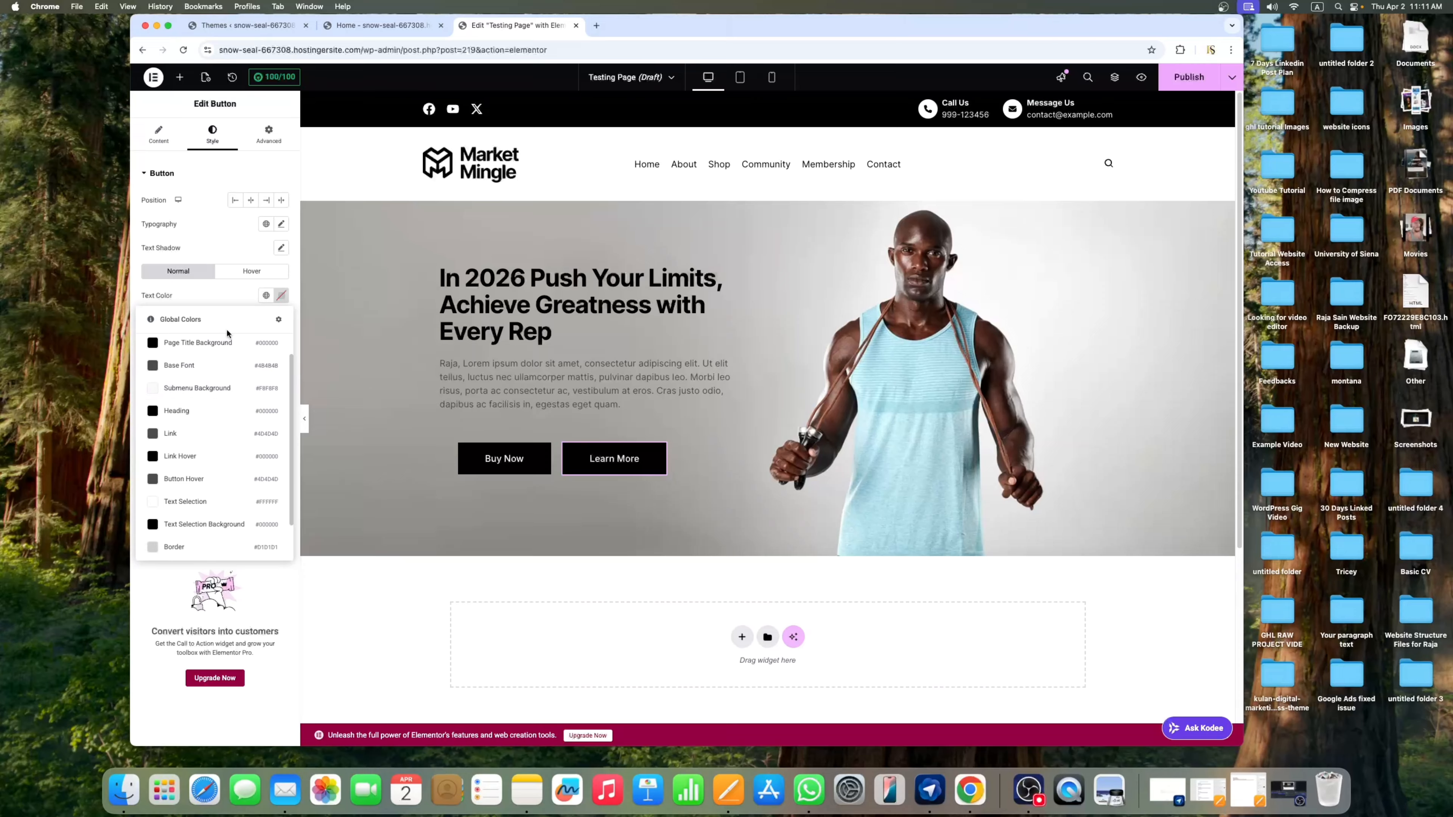
{"action": "left_click", "coordinate": [232, 238]}
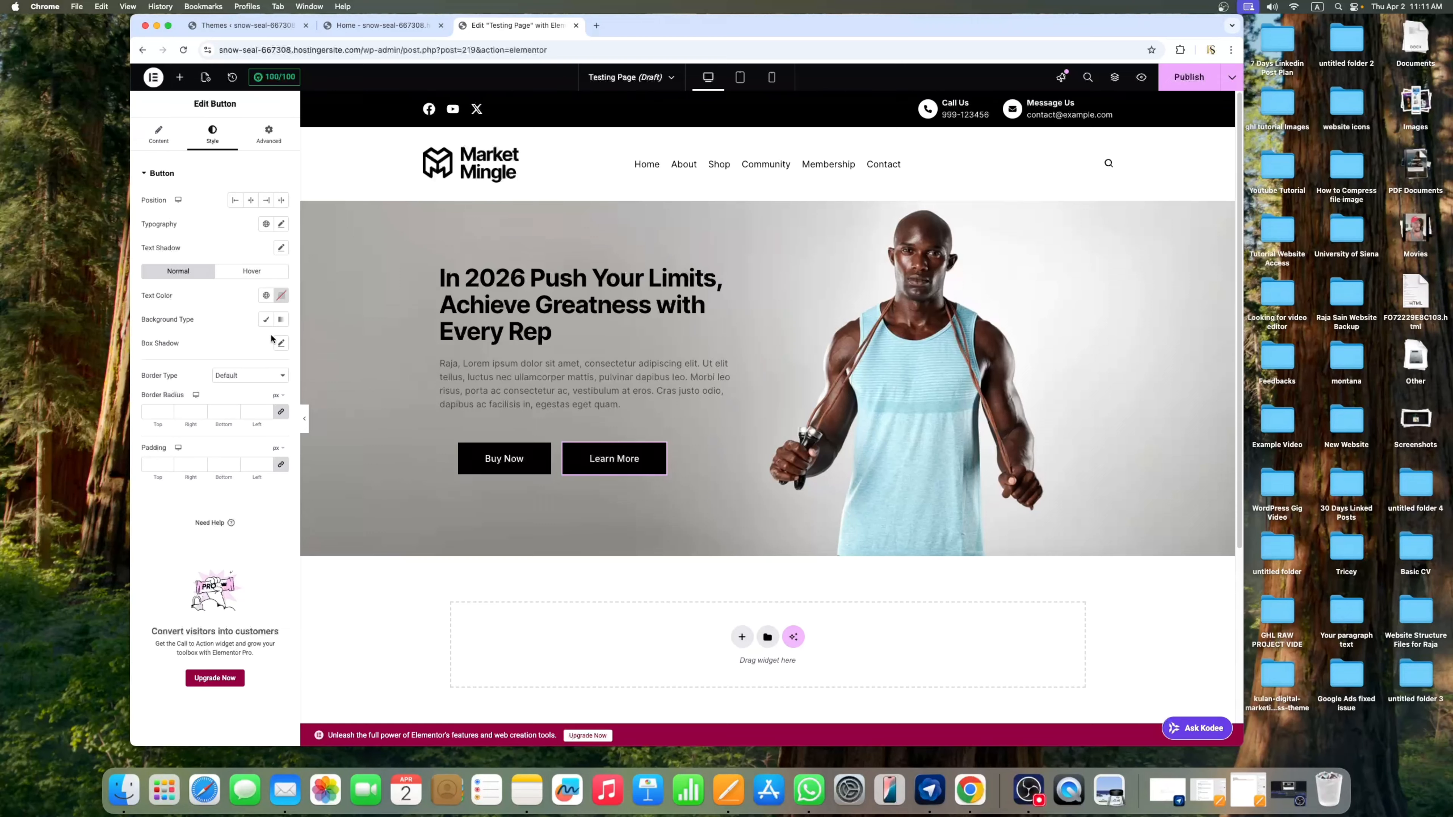
{"action": "left_click", "coordinate": [263, 322]}
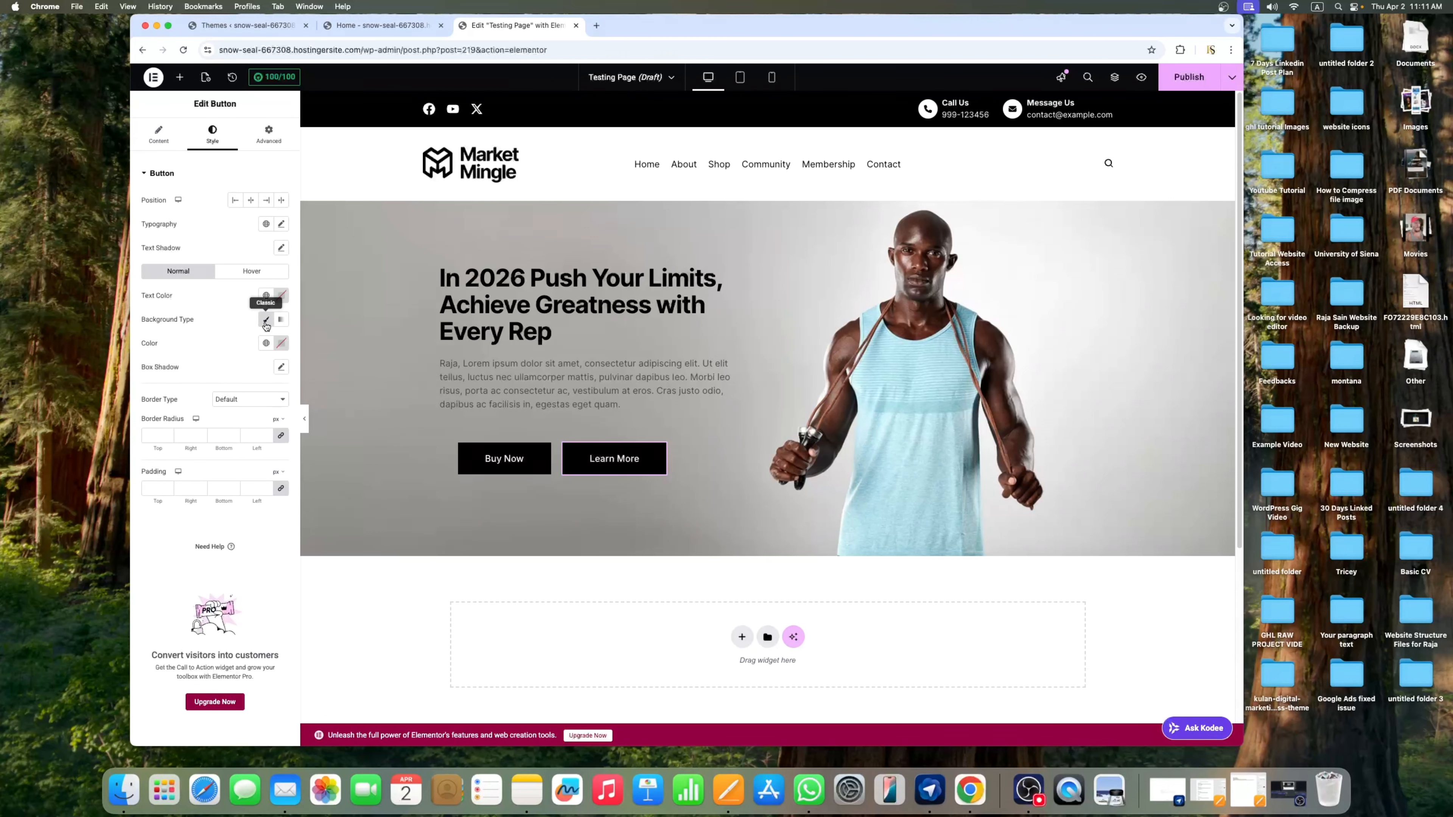
{"action": "left_click", "coordinate": [263, 322]}
Make the "Learn More" button's background color fully transparent, ending with the Classic background type
{"action": "left_click", "coordinate": [282, 320]}
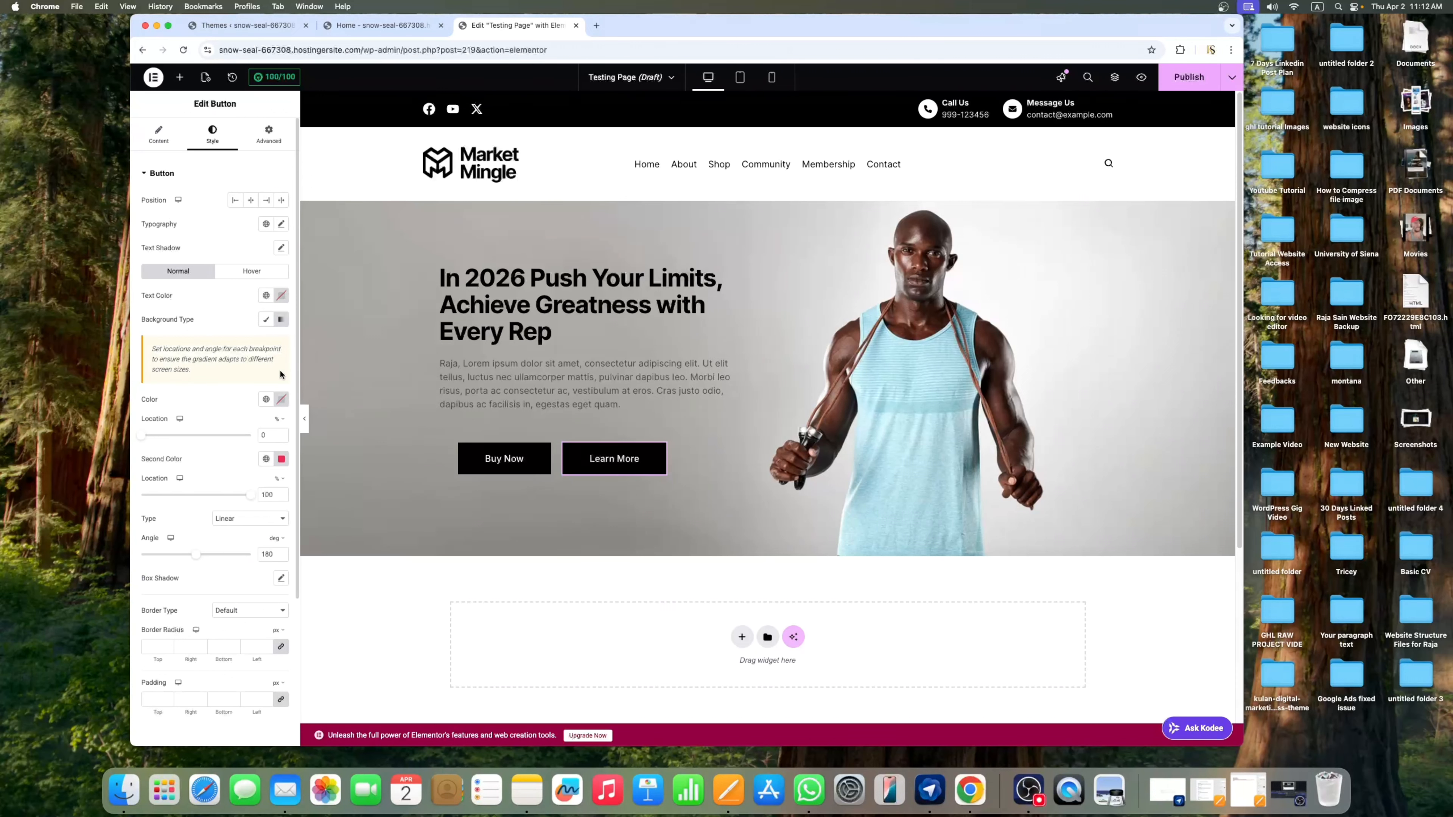
{"action": "left_click", "coordinate": [266, 399]}
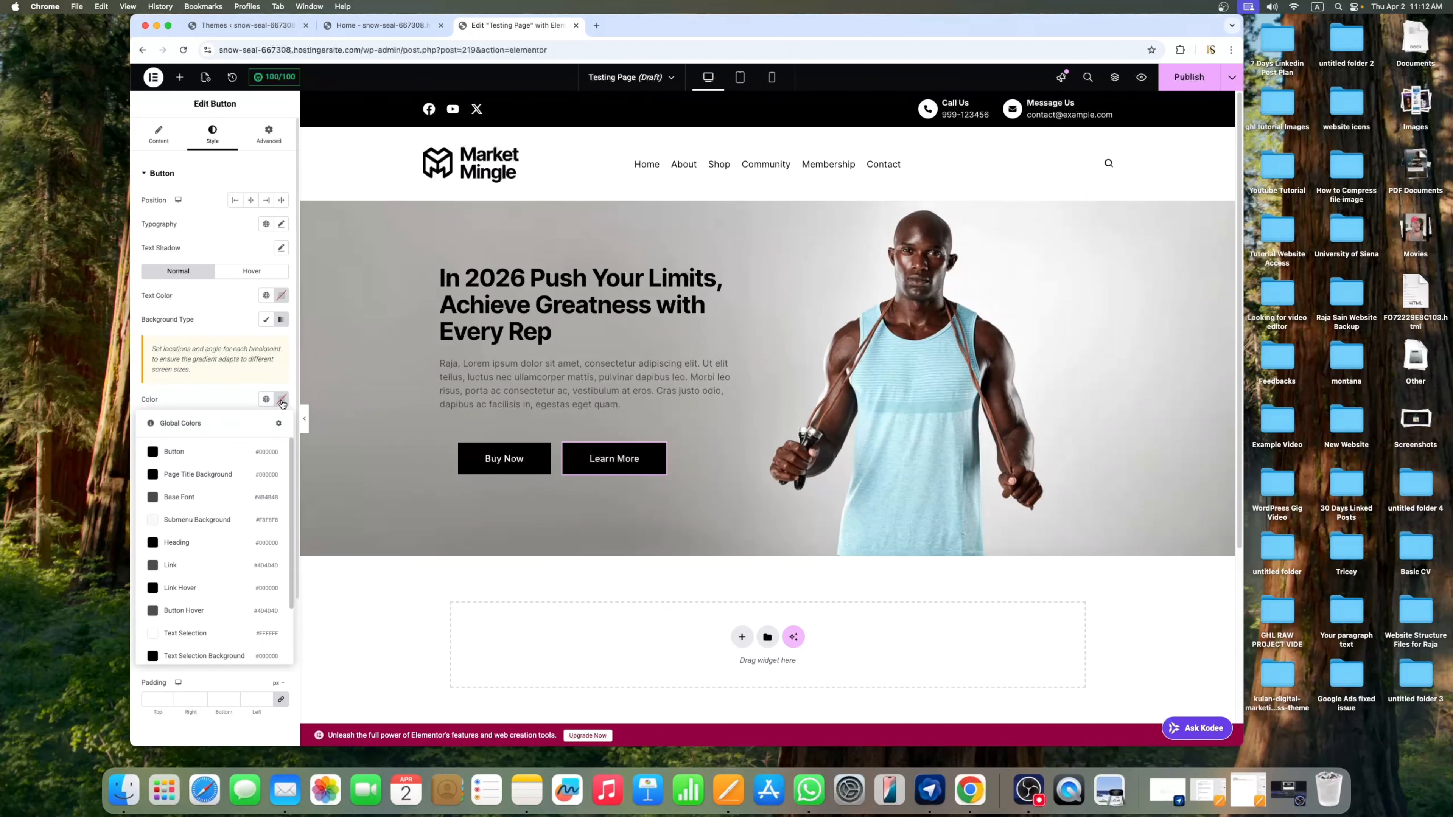
{"action": "left_click", "coordinate": [281, 399]}
{"action": "left_click", "coordinate": [279, 529]}
{"action": "left_click_drag", "start_coordinate": [347, 547], "coordinate": [190, 543]}
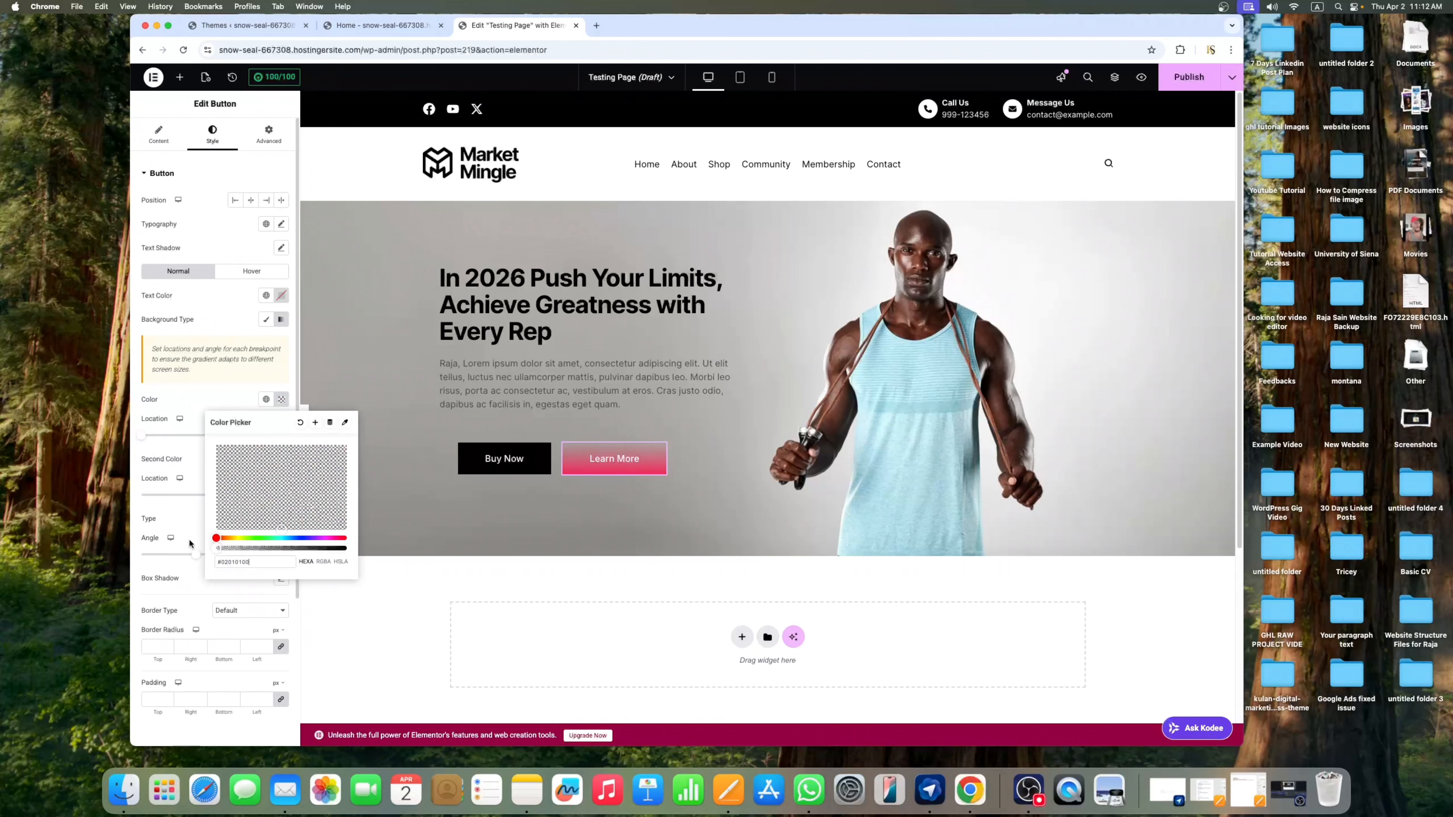
{"action": "left_click", "coordinate": [232, 311]}
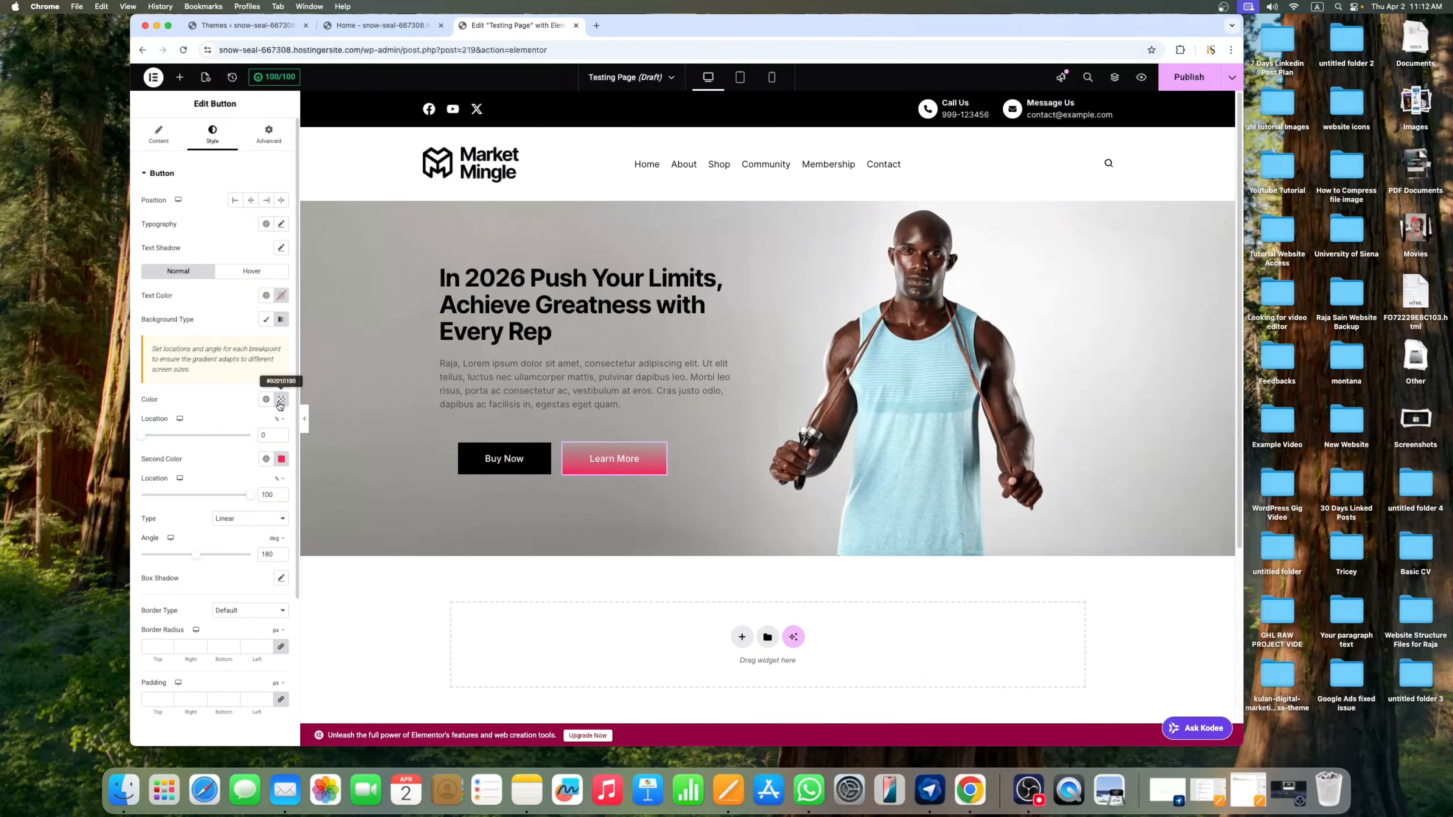
{"action": "left_click", "coordinate": [266, 319]}
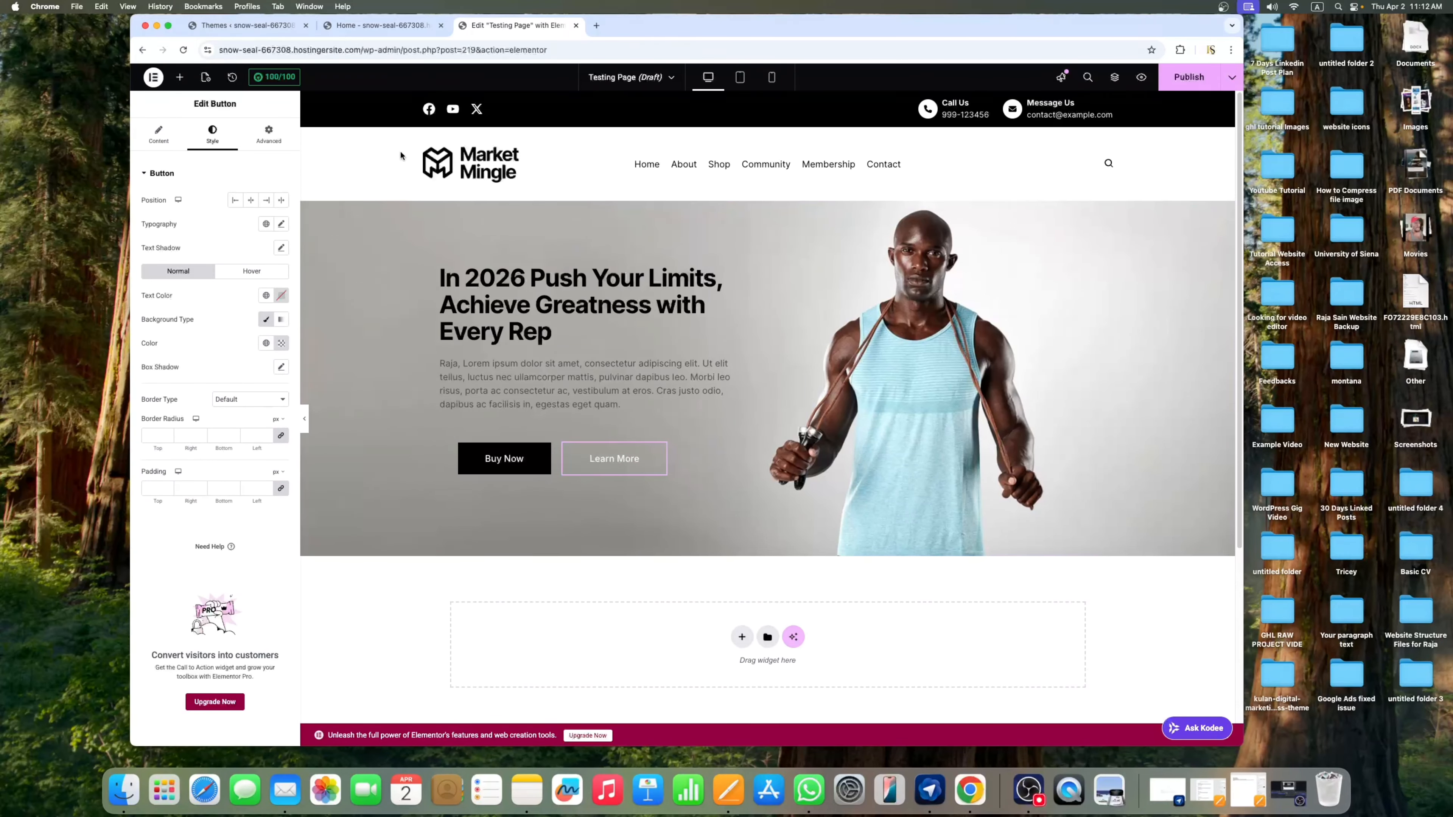
Check the button styling on the Home page and set the "Learn More" button's text color to the global Button color
{"action": "left_click", "coordinate": [246, 25]}
{"action": "left_click", "coordinate": [371, 27]}
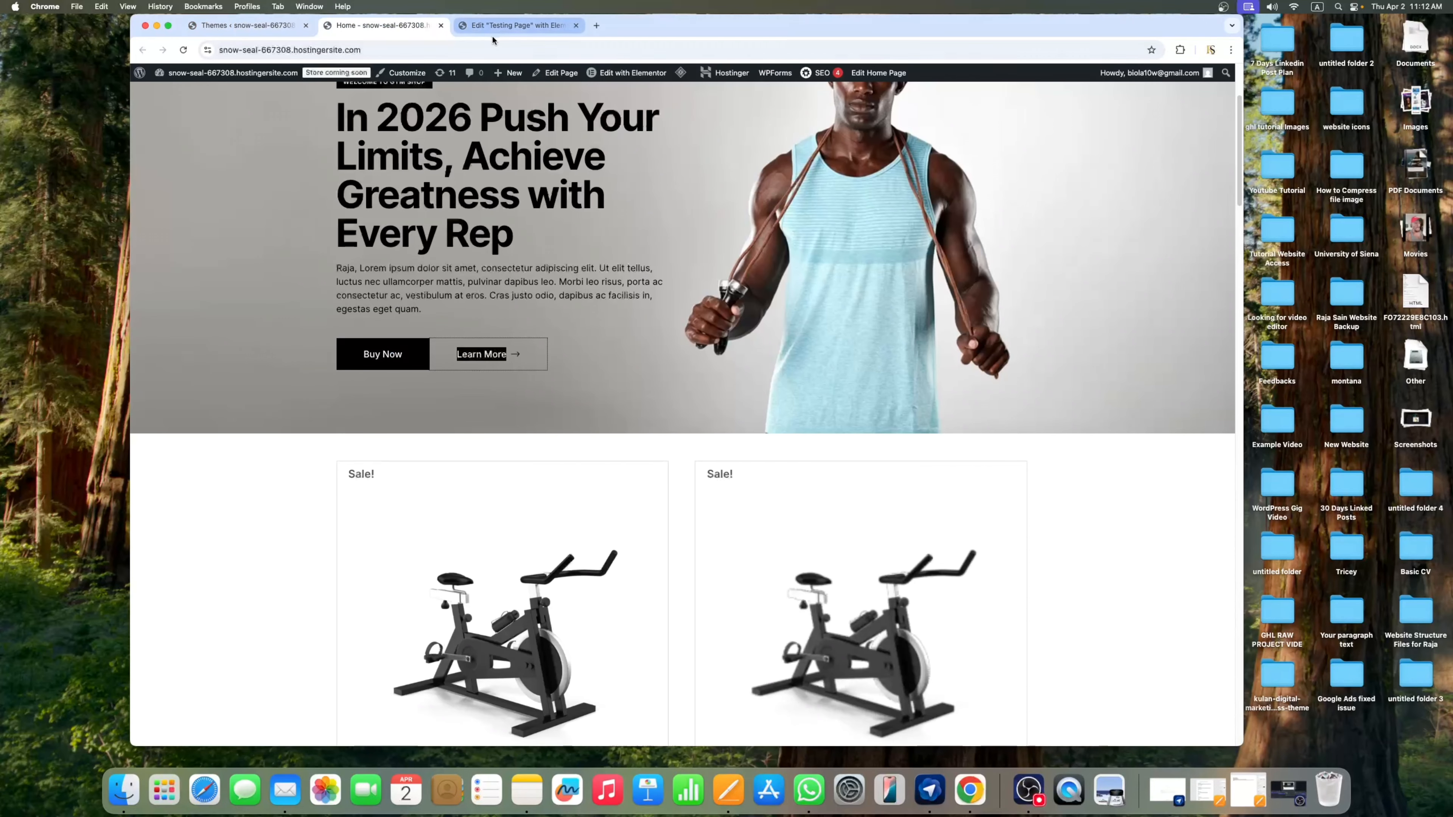
{"action": "left_click", "coordinate": [515, 25]}
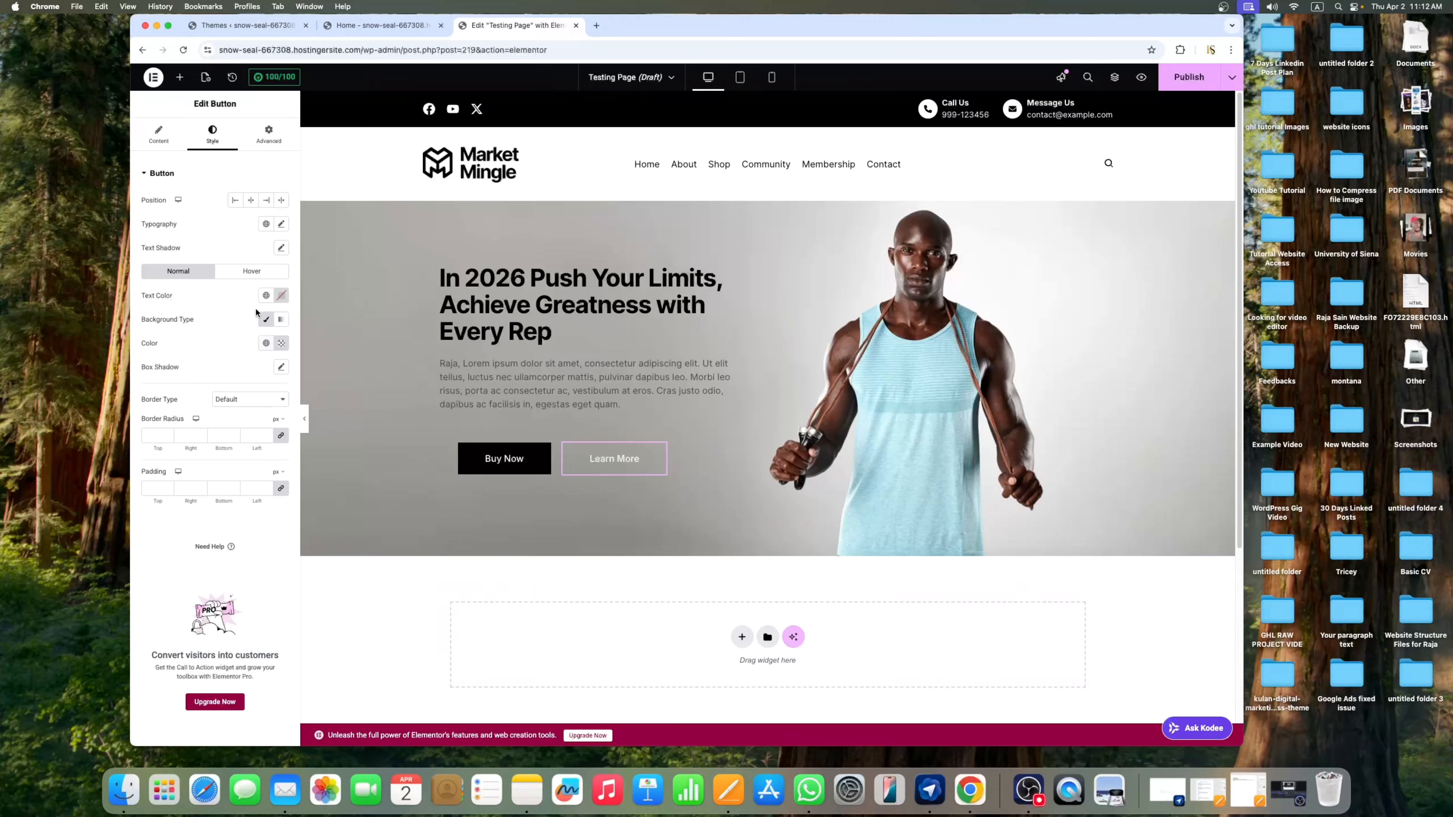
{"action": "left_click", "coordinate": [266, 296]}
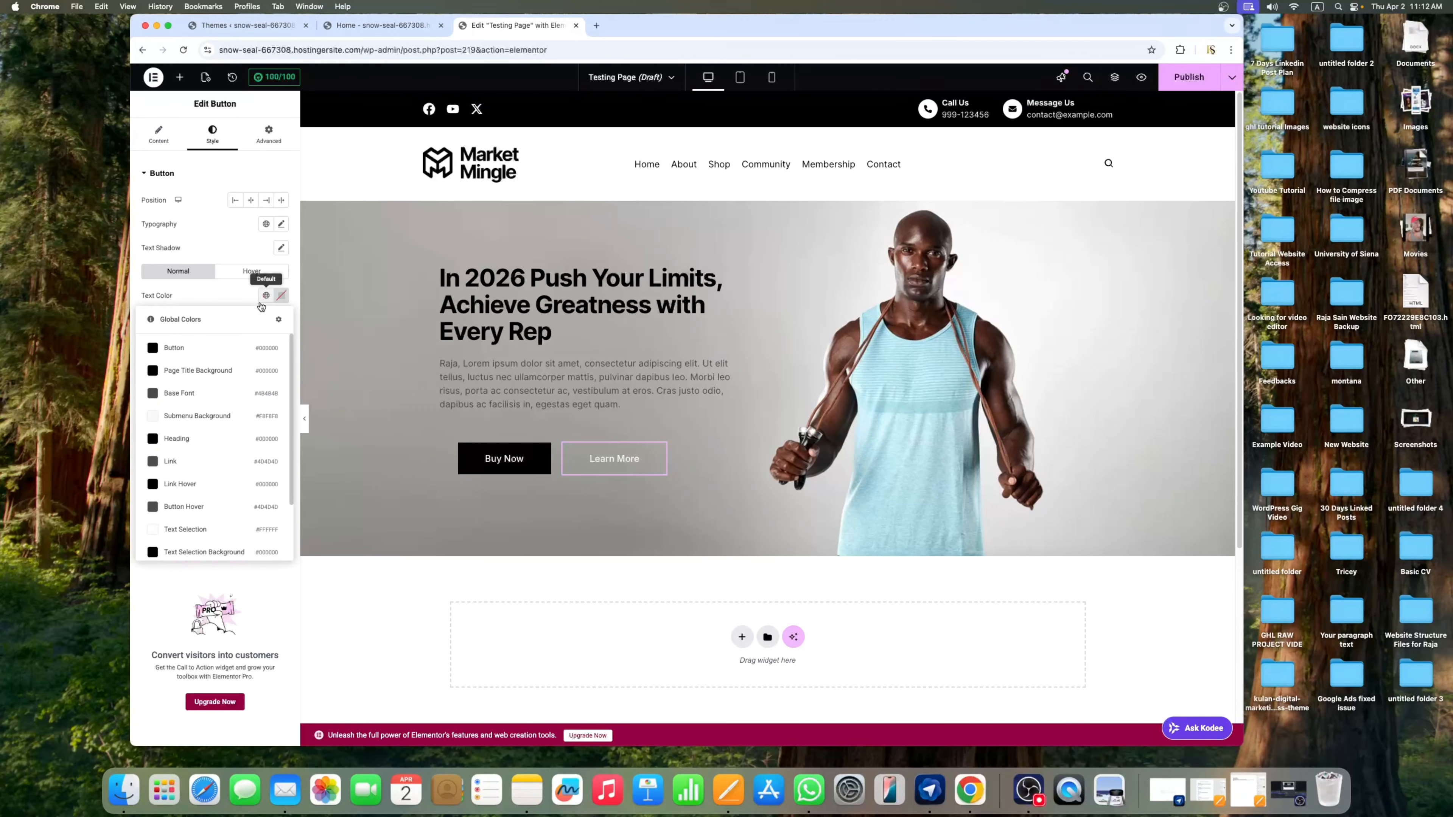
{"action": "left_click", "coordinate": [196, 349]}
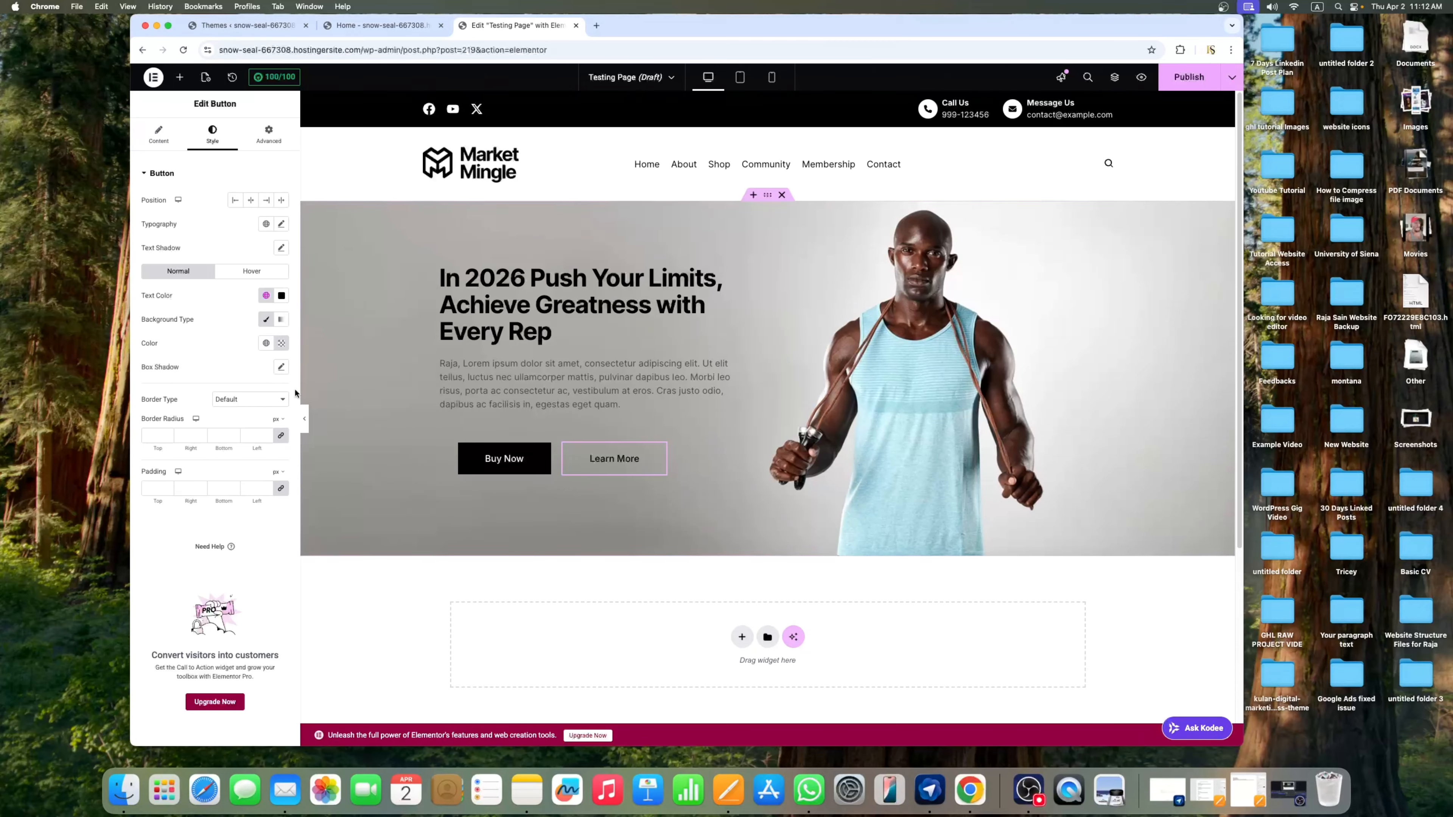
Search the icon library for "ar", insert the circled right arrow on the "Learn More" button, and keep the icon before the text
{"action": "left_click", "coordinate": [160, 136]}
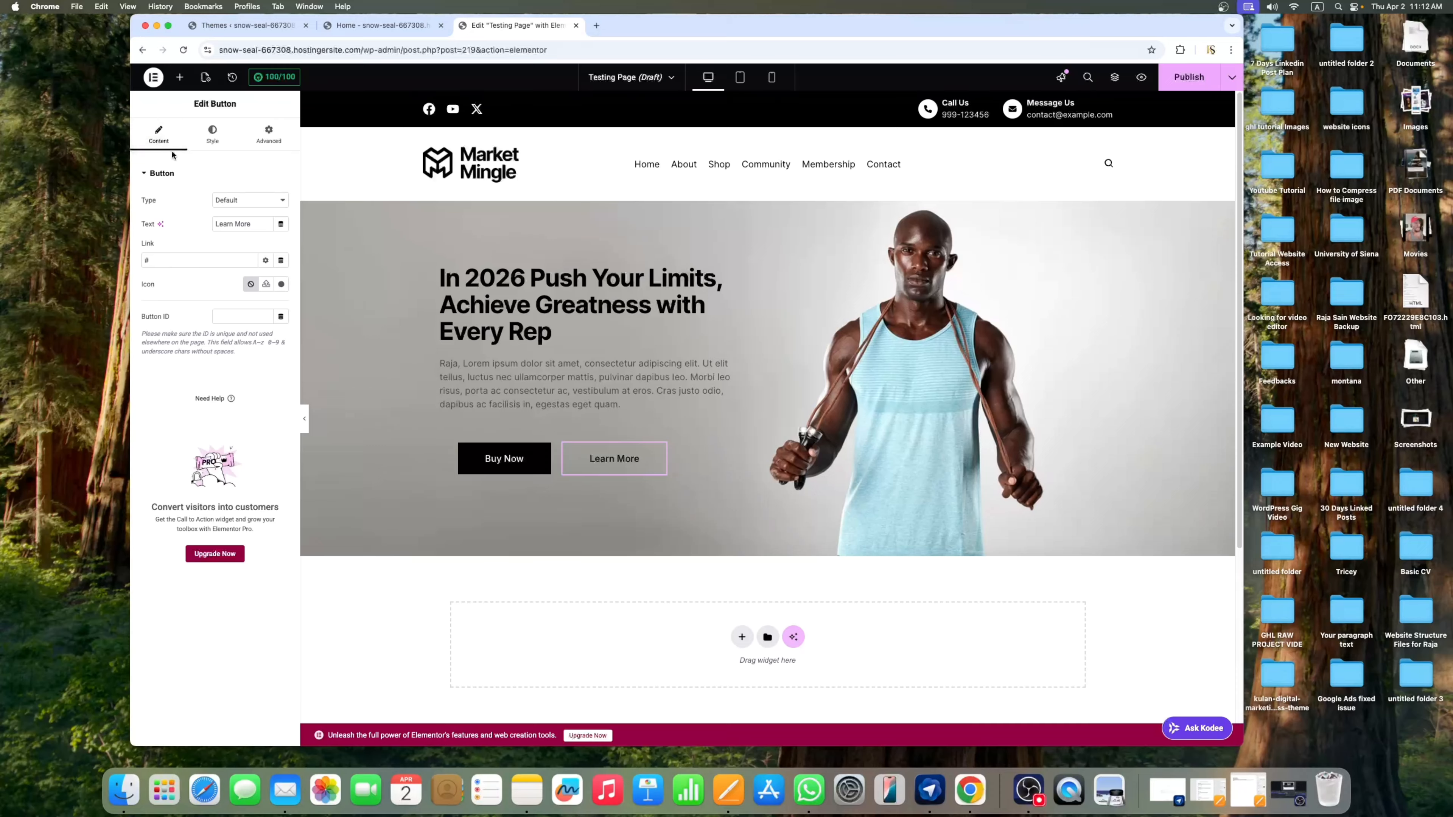
{"action": "left_click", "coordinate": [281, 284]}
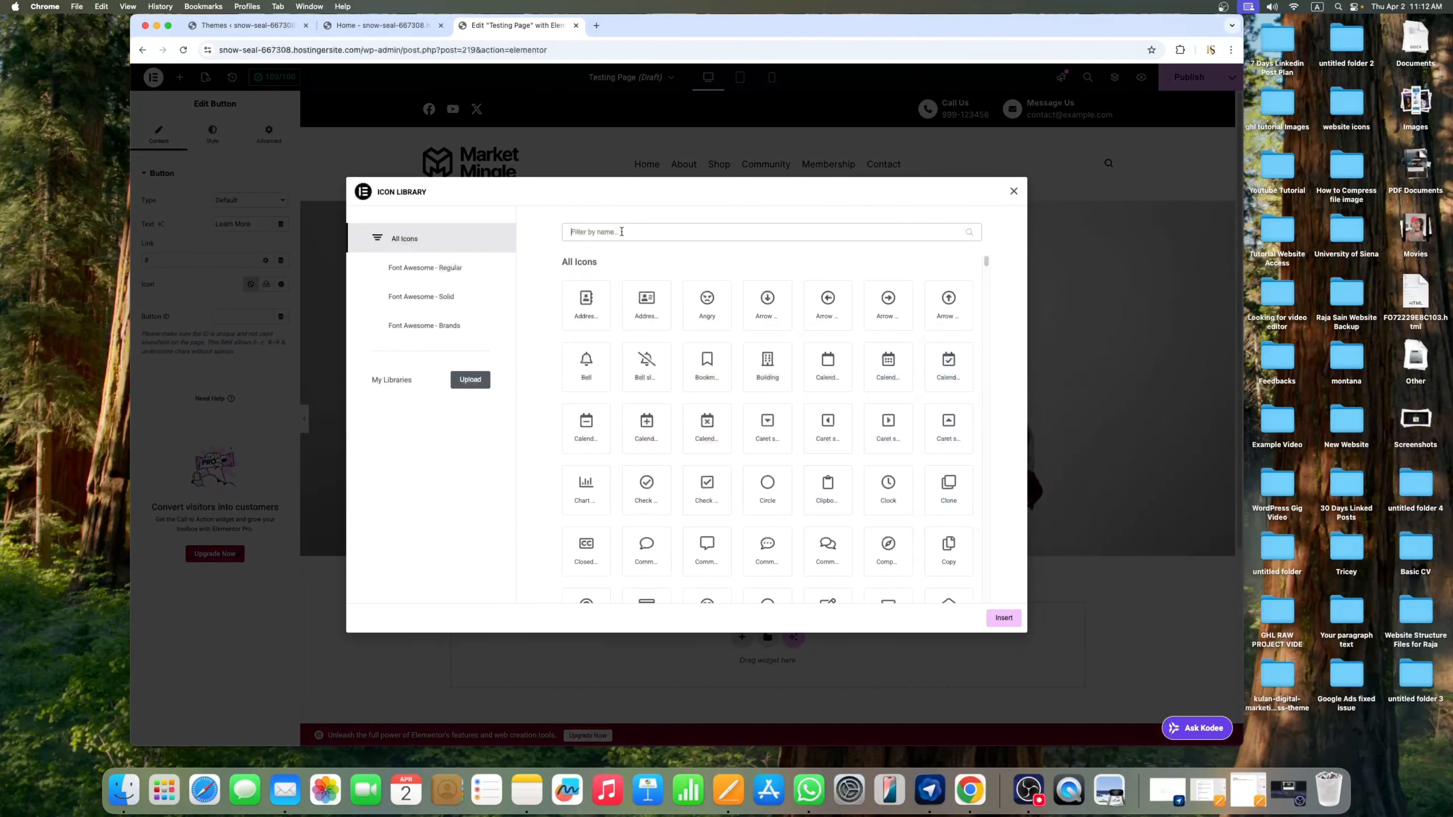
{"action": "left_click", "coordinate": [620, 232]}
{"action": "type", "text": "ar"}
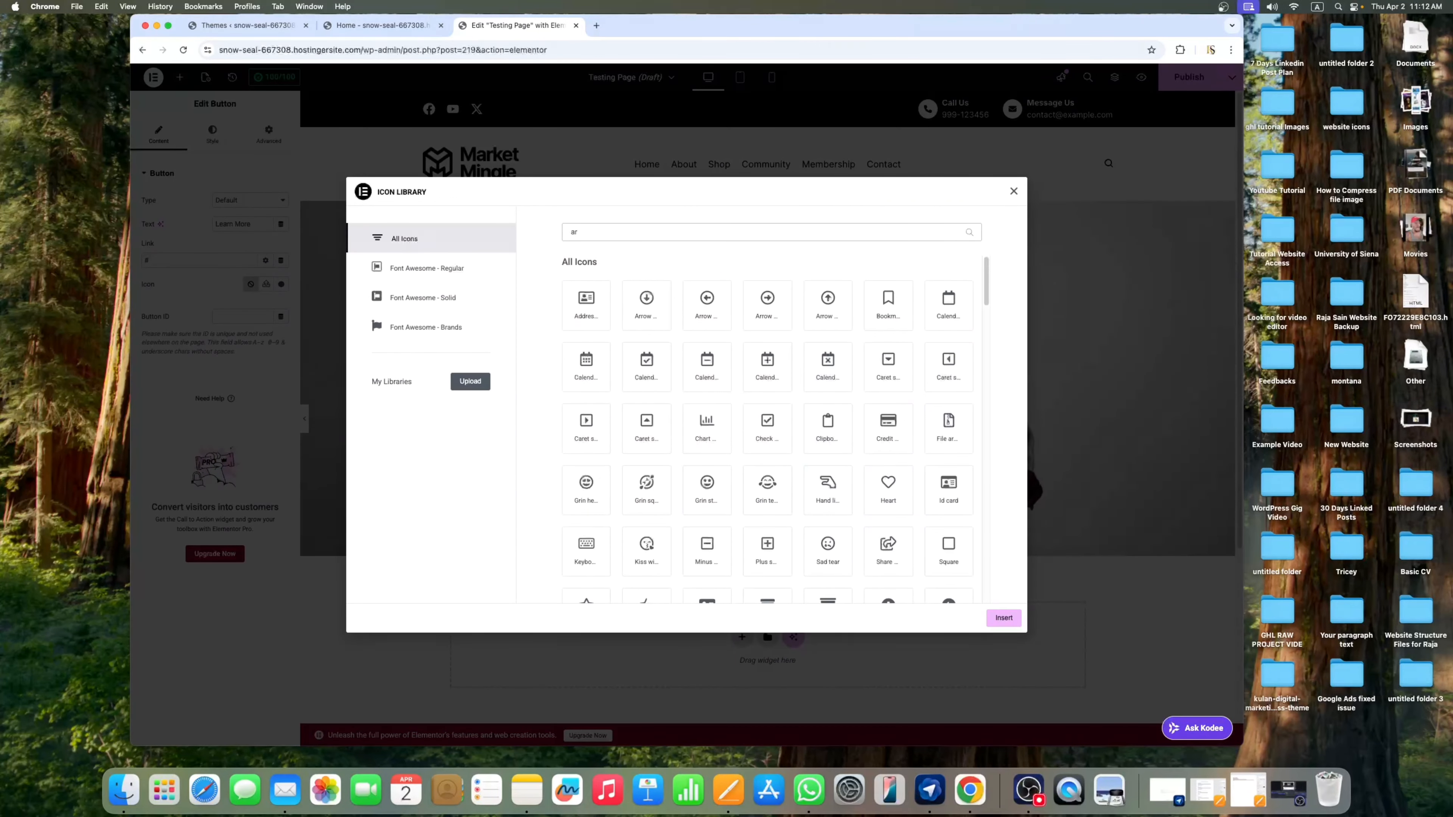
{"action": "left_click", "coordinate": [772, 313]}
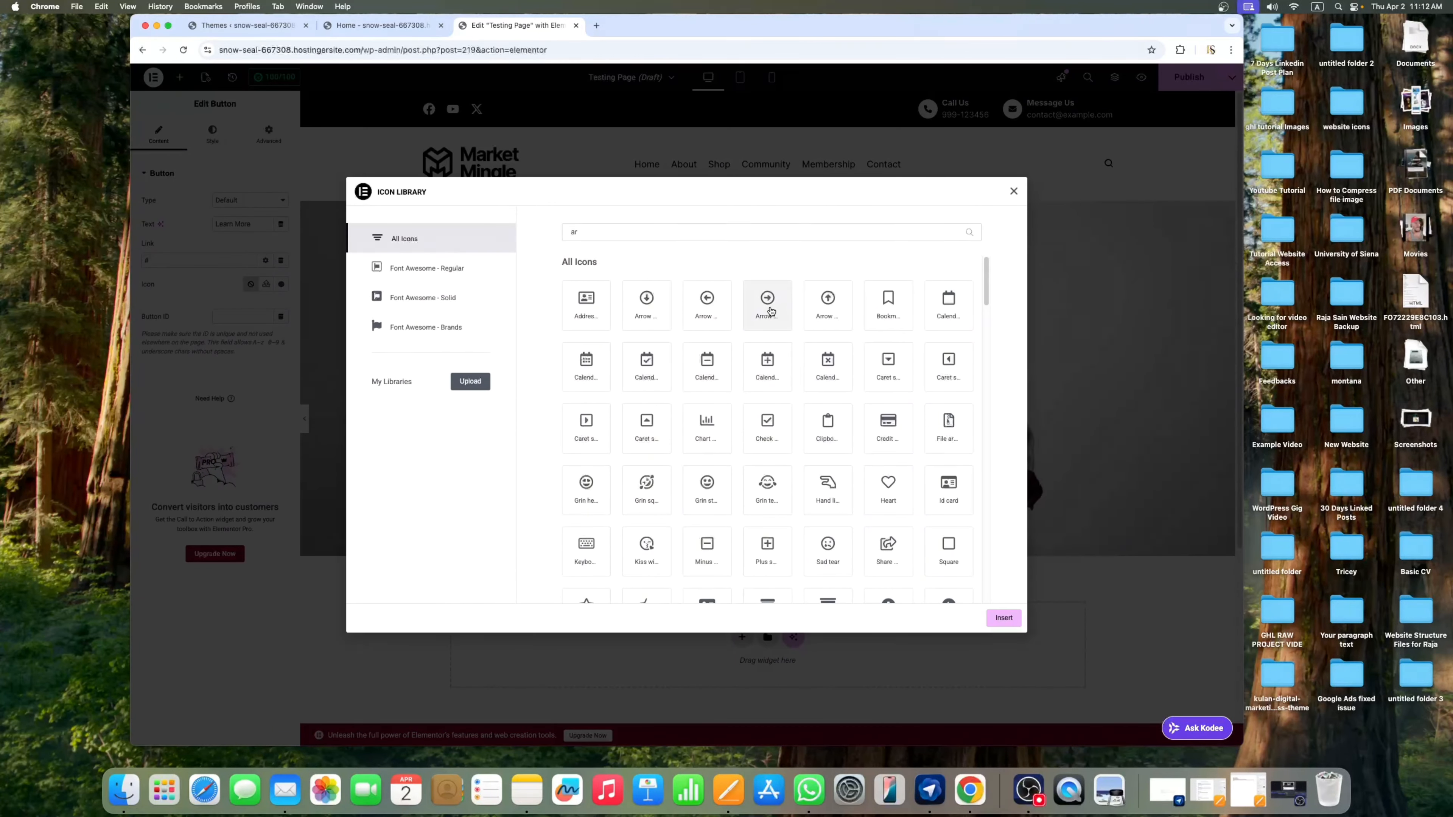
{"action": "left_click", "coordinate": [1004, 618]}
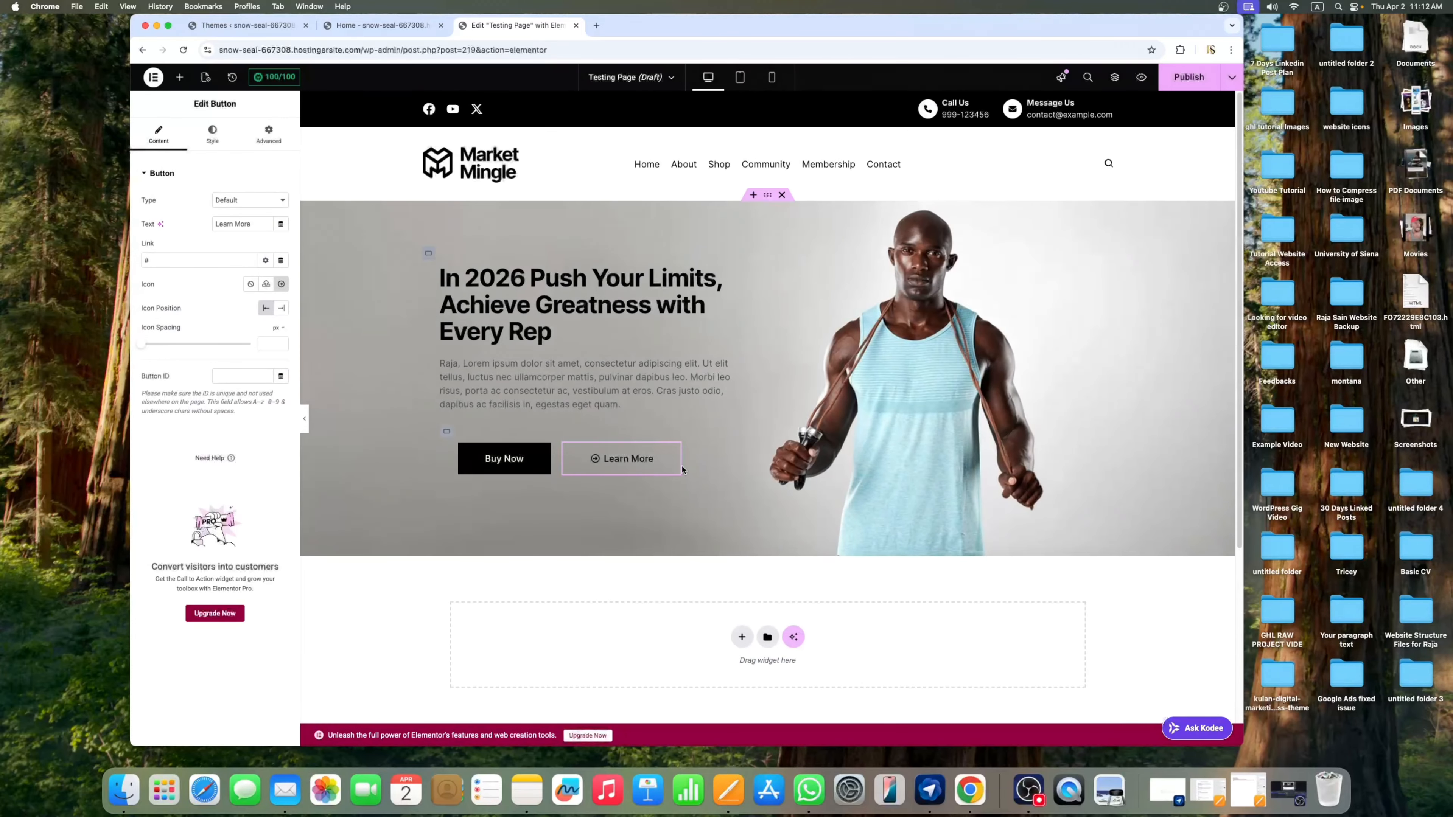
{"action": "left_click", "coordinate": [281, 308]}
{"action": "left_click", "coordinate": [265, 308]}
Compare the hero with the Home page version, set the Testing Page heading's font size to 64 px, and preview the section
{"action": "left_click", "coordinate": [304, 419]}
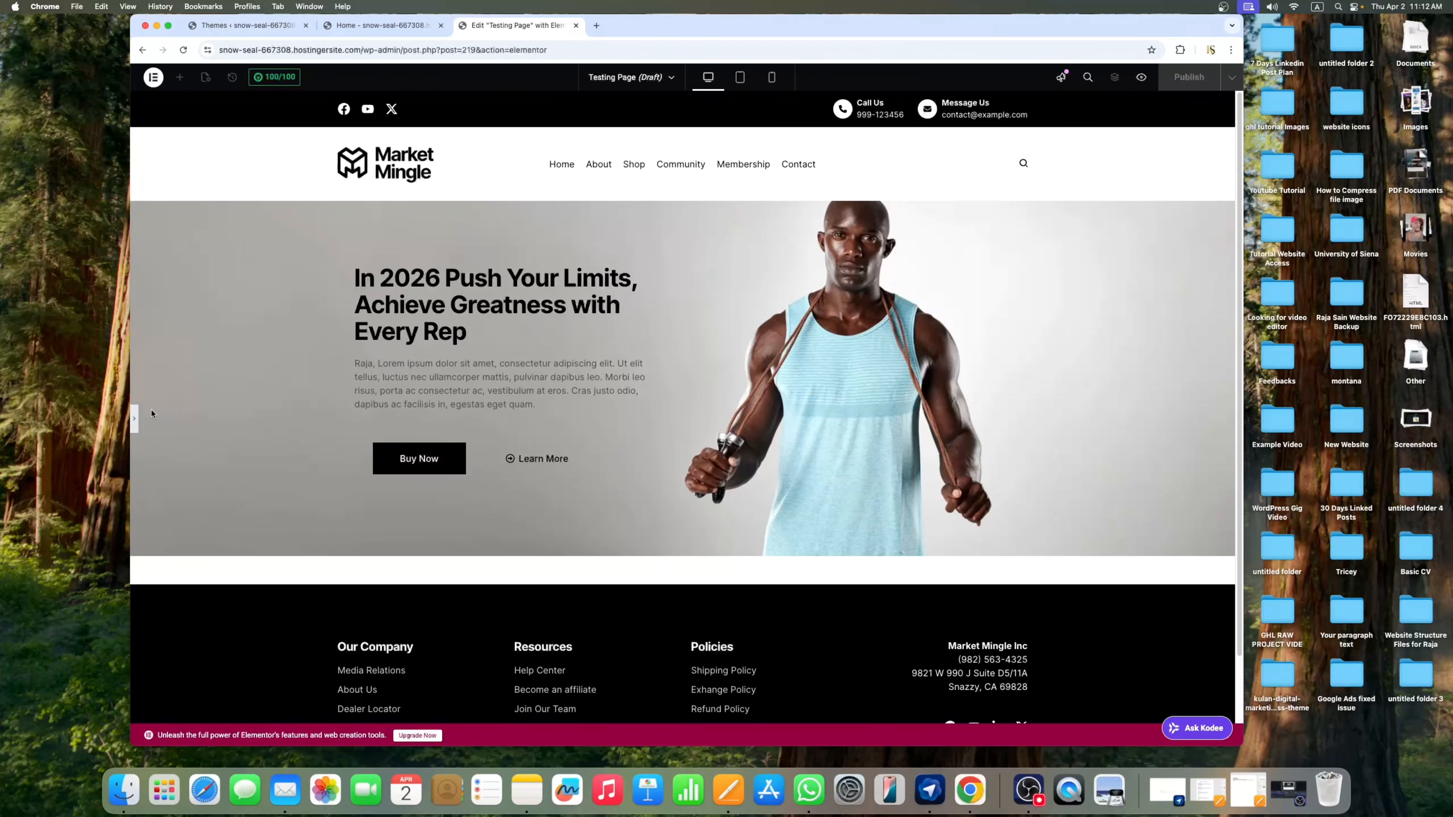
{"action": "left_click", "coordinate": [378, 25]}
{"action": "scroll", "coordinate": [647, 227], "scroll_direction": "up", "scroll_amount": 3}
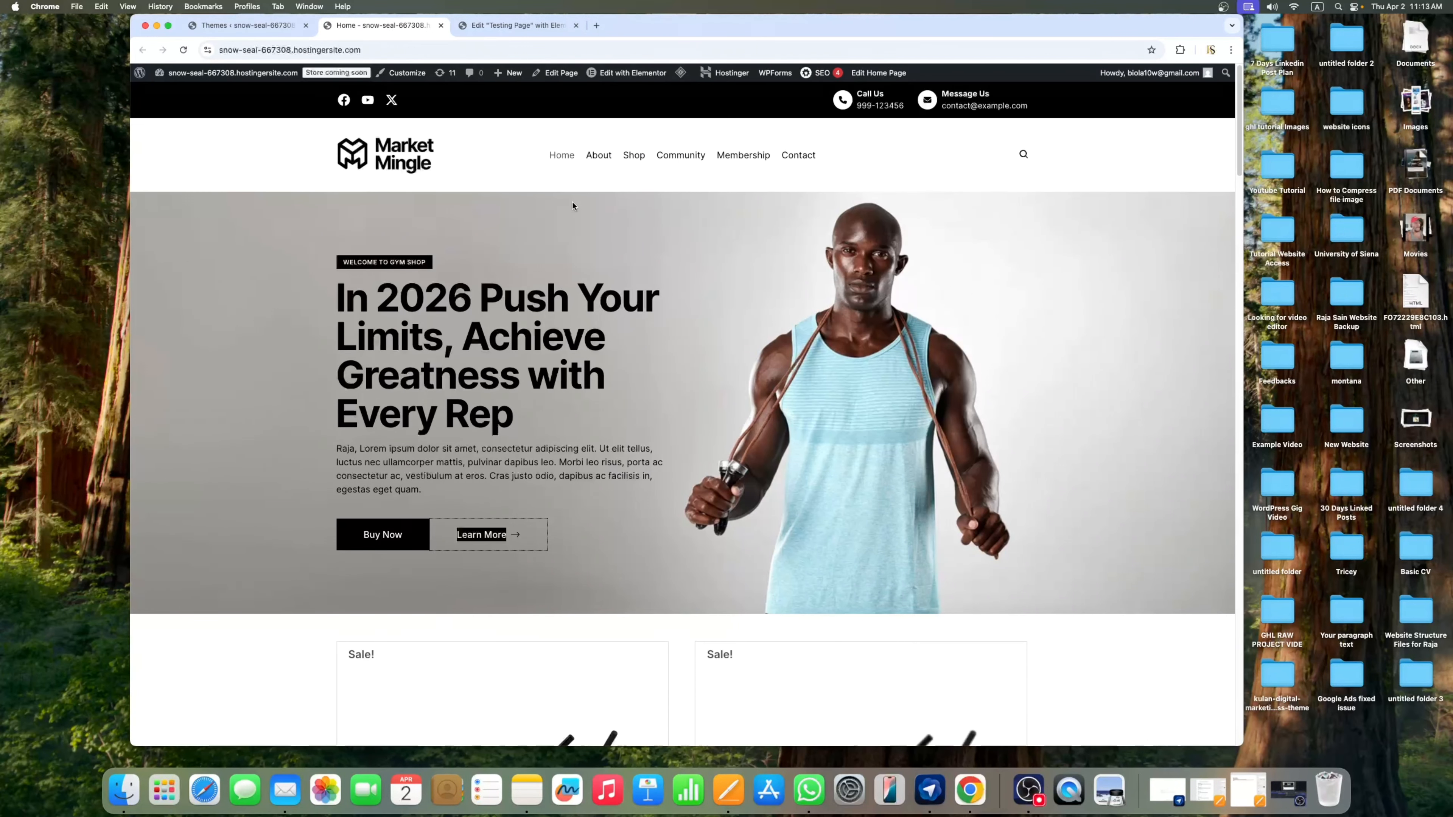
{"action": "left_click", "coordinate": [544, 29]}
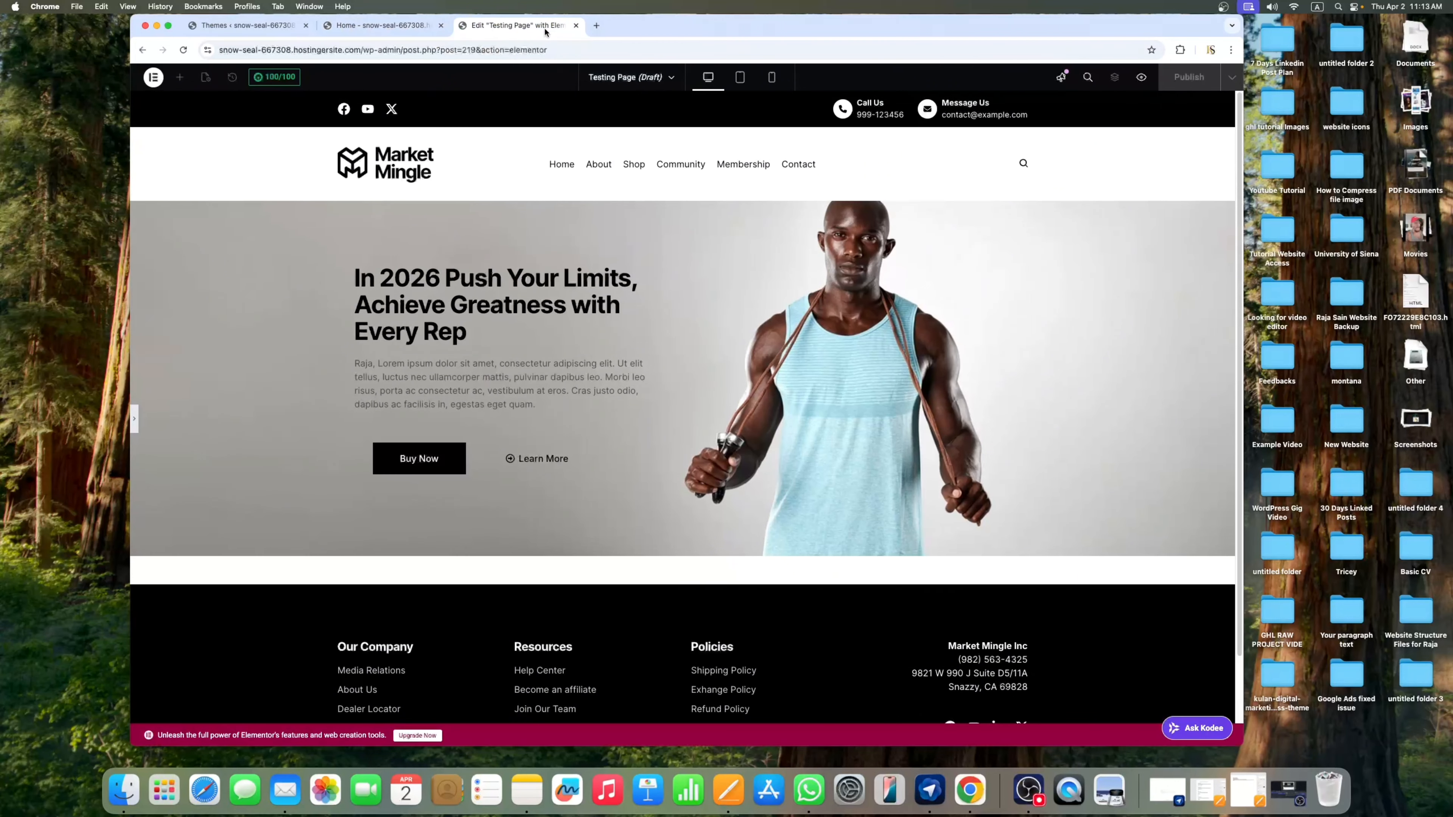
{"action": "left_click", "coordinate": [132, 419]}
{"action": "left_click", "coordinate": [742, 275]}
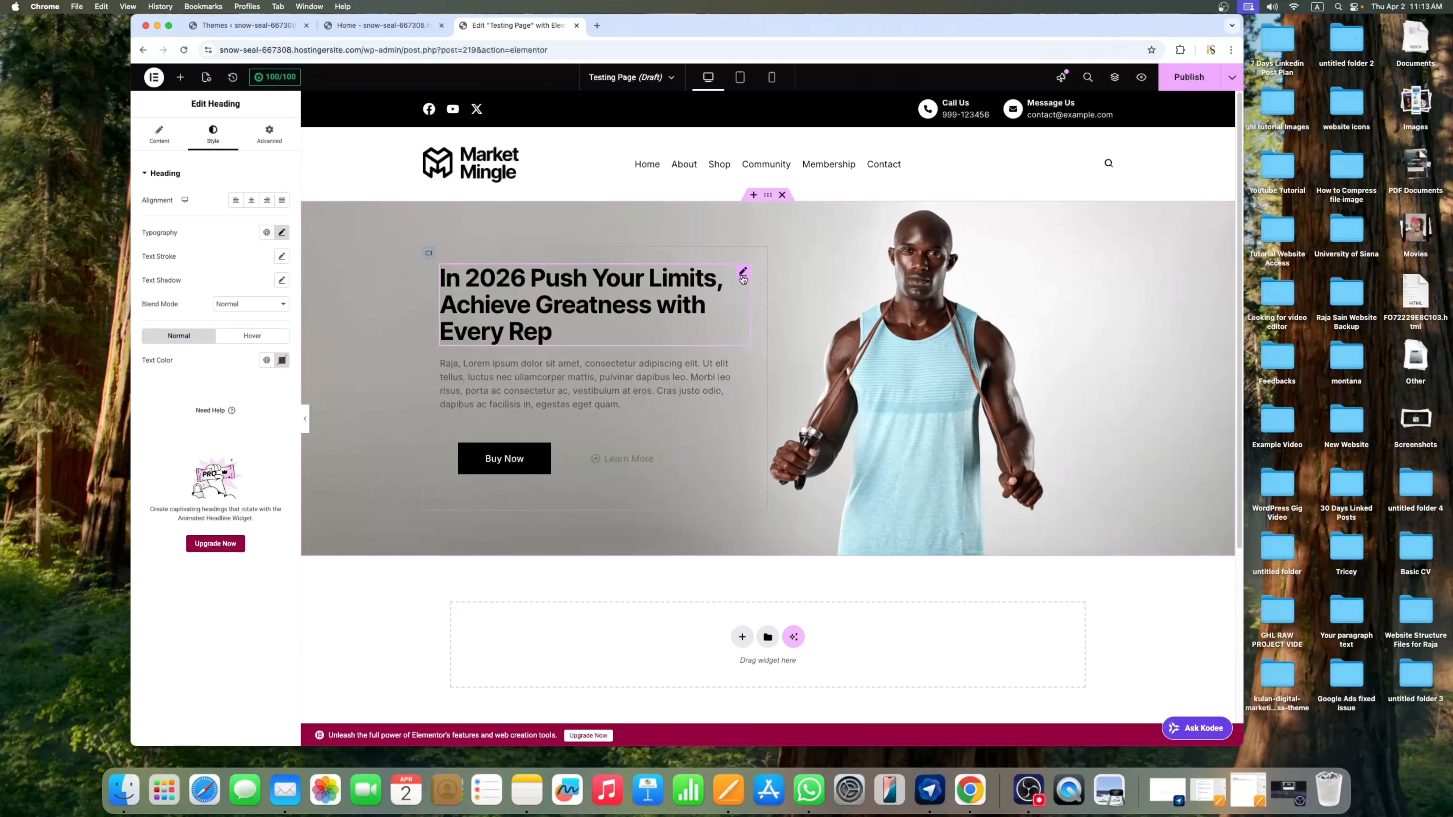
{"action": "left_click", "coordinate": [281, 232]}
{"action": "left_click_drag", "start_coordinate": [173, 324], "coordinate": [182, 319]}
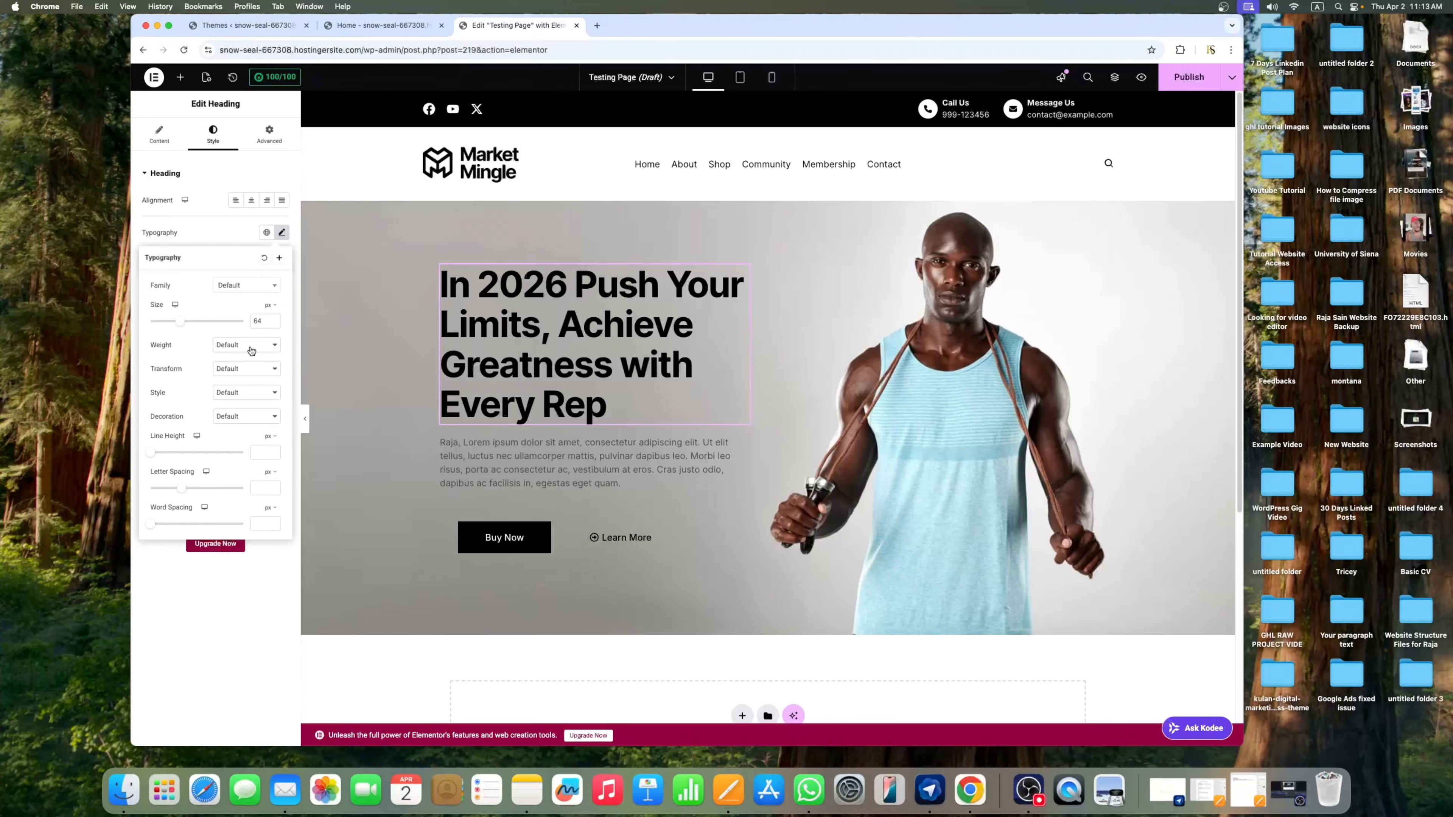
{"action": "left_click", "coordinate": [305, 419]}
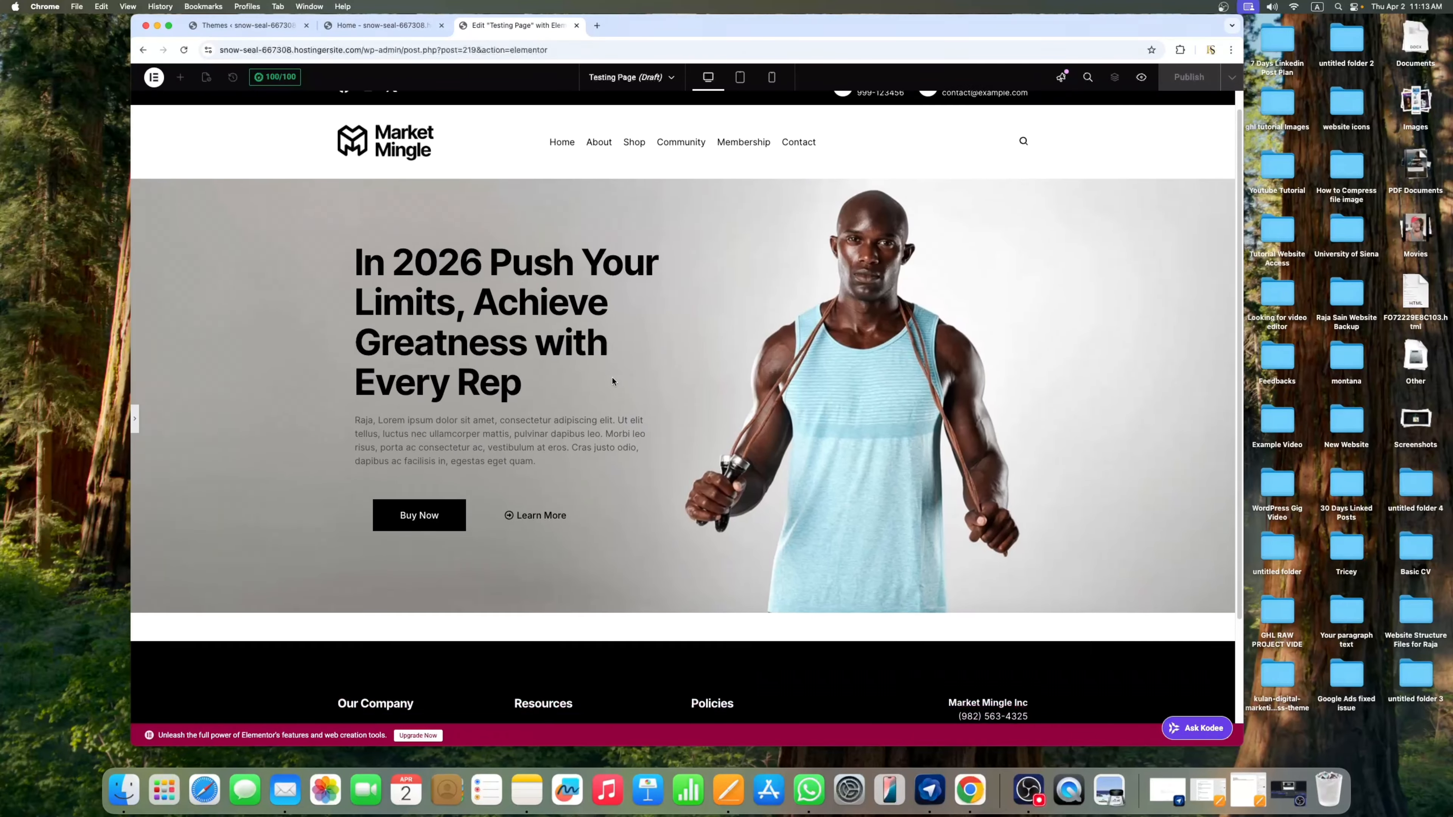
{"action": "scroll", "coordinate": [613, 381], "scroll_direction": "down", "scroll_amount": 1}
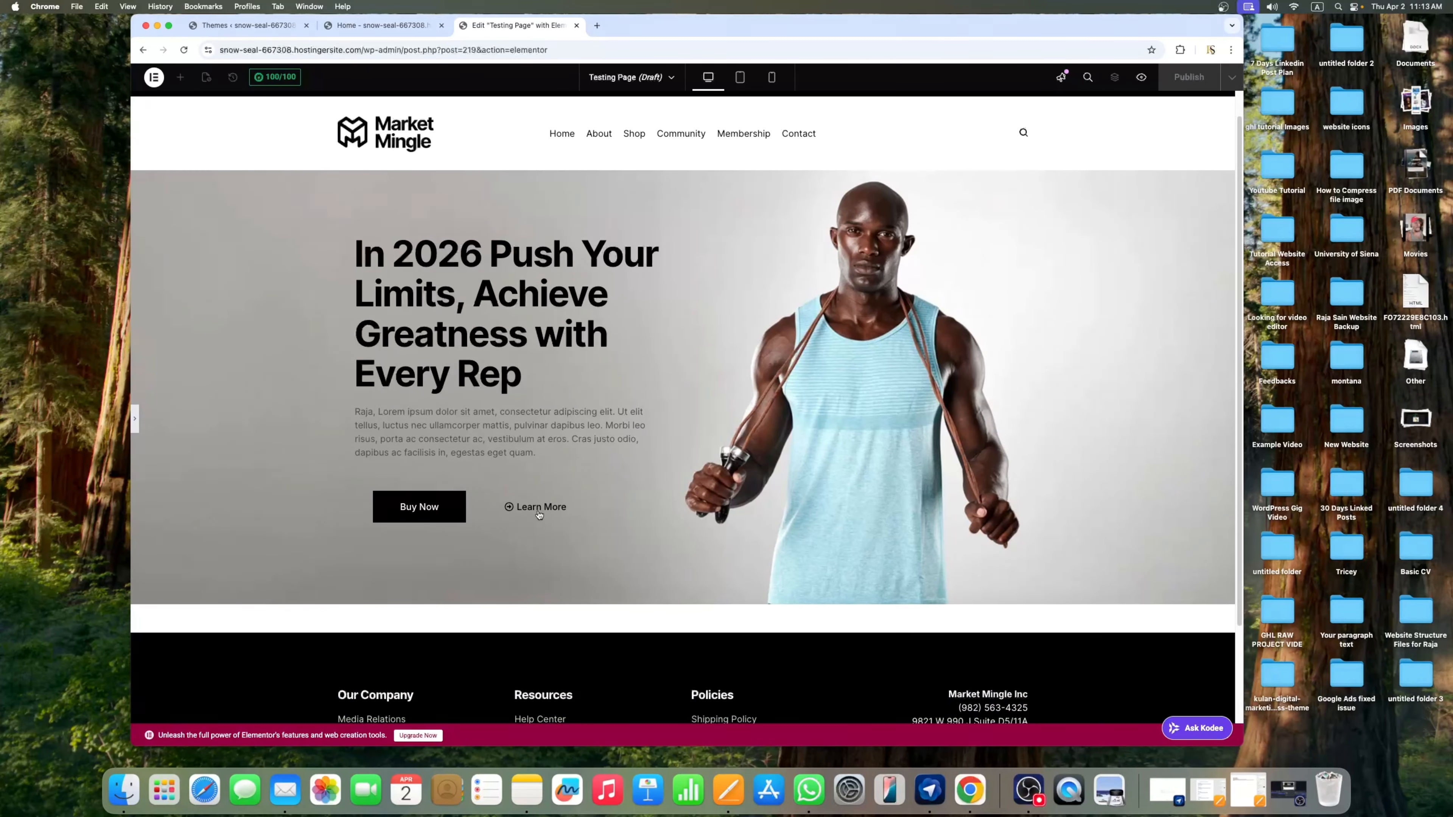
{"action": "scroll", "coordinate": [566, 442], "scroll_direction": "up", "scroll_amount": 1}
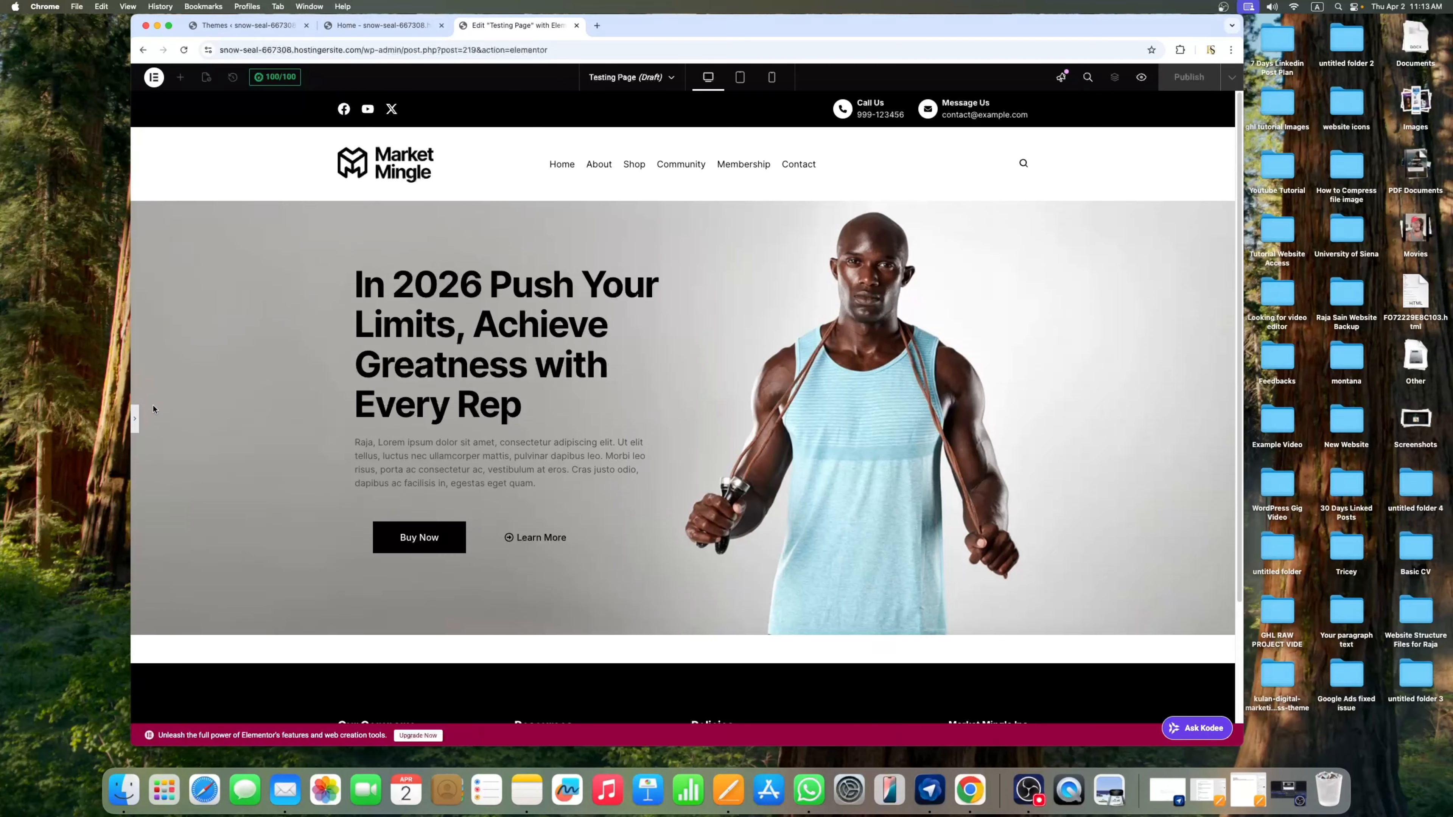
Publish the Testing Page and open its preview in the browser
{"action": "left_click", "coordinate": [137, 422]}
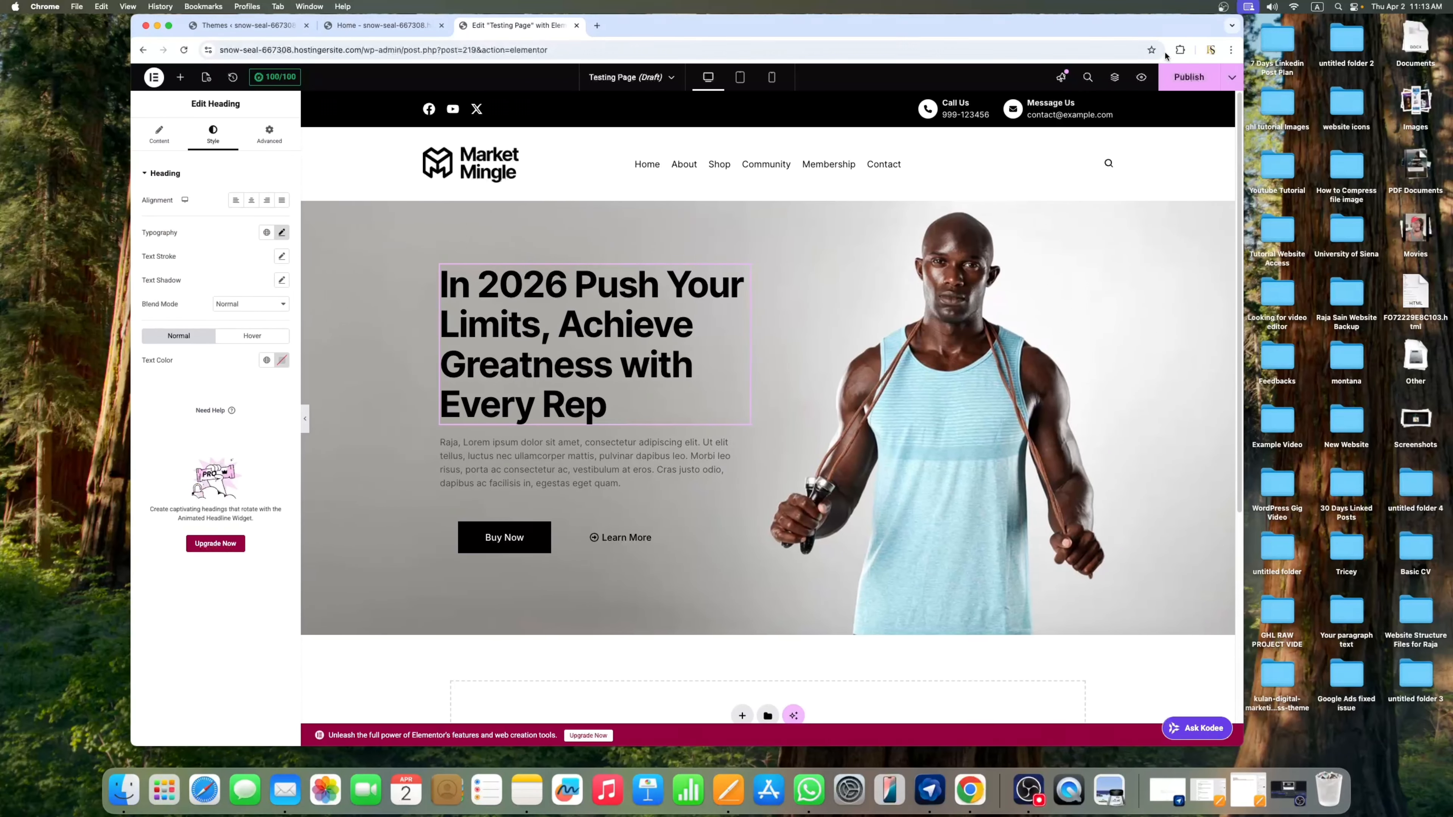
{"action": "left_click", "coordinate": [1179, 85]}
{"action": "left_click", "coordinate": [1140, 78]}
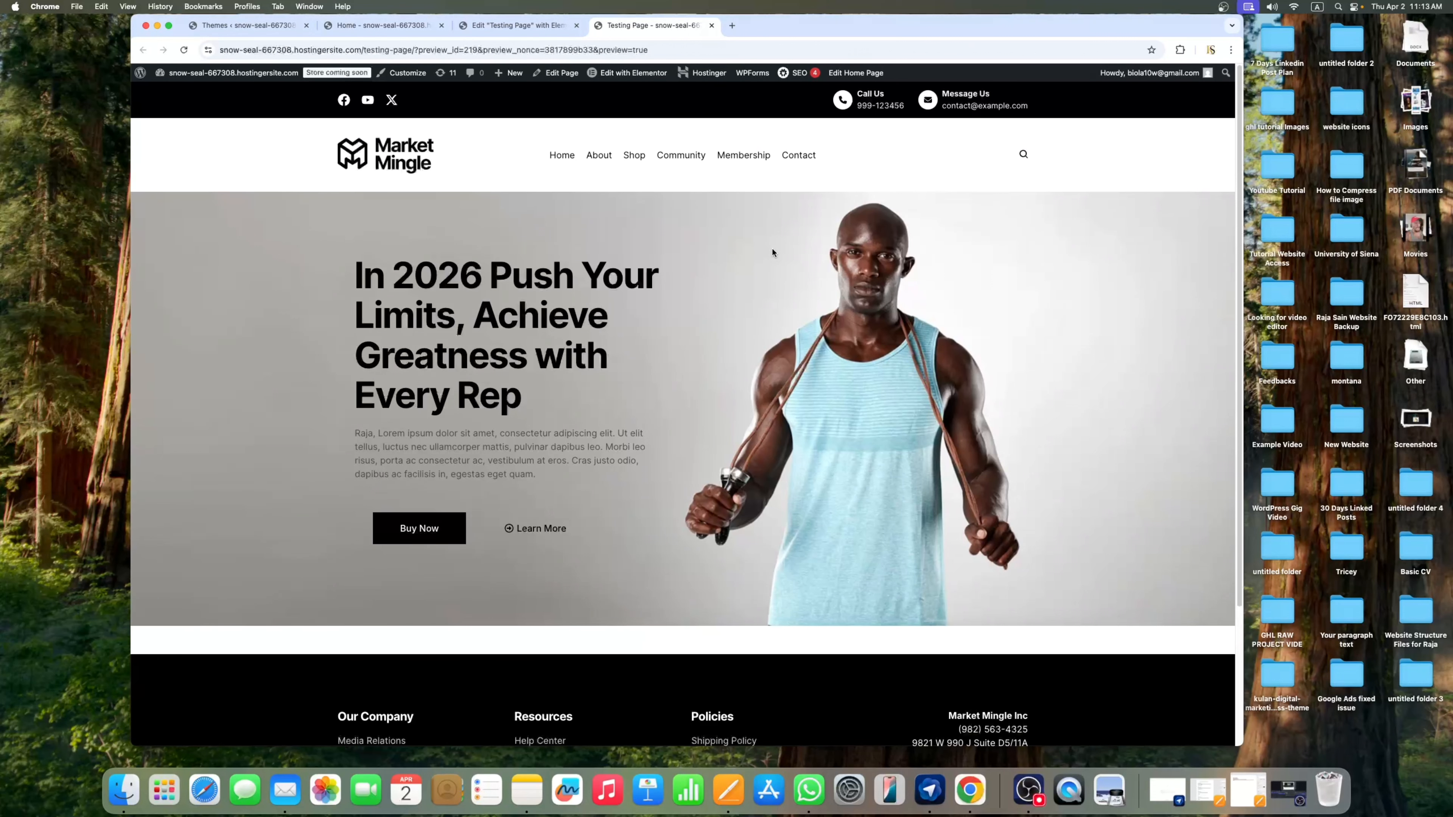
Back in the Testing Page editor, add a Flexbox container with two equal columns below the hero section
{"action": "left_click", "coordinate": [522, 25]}
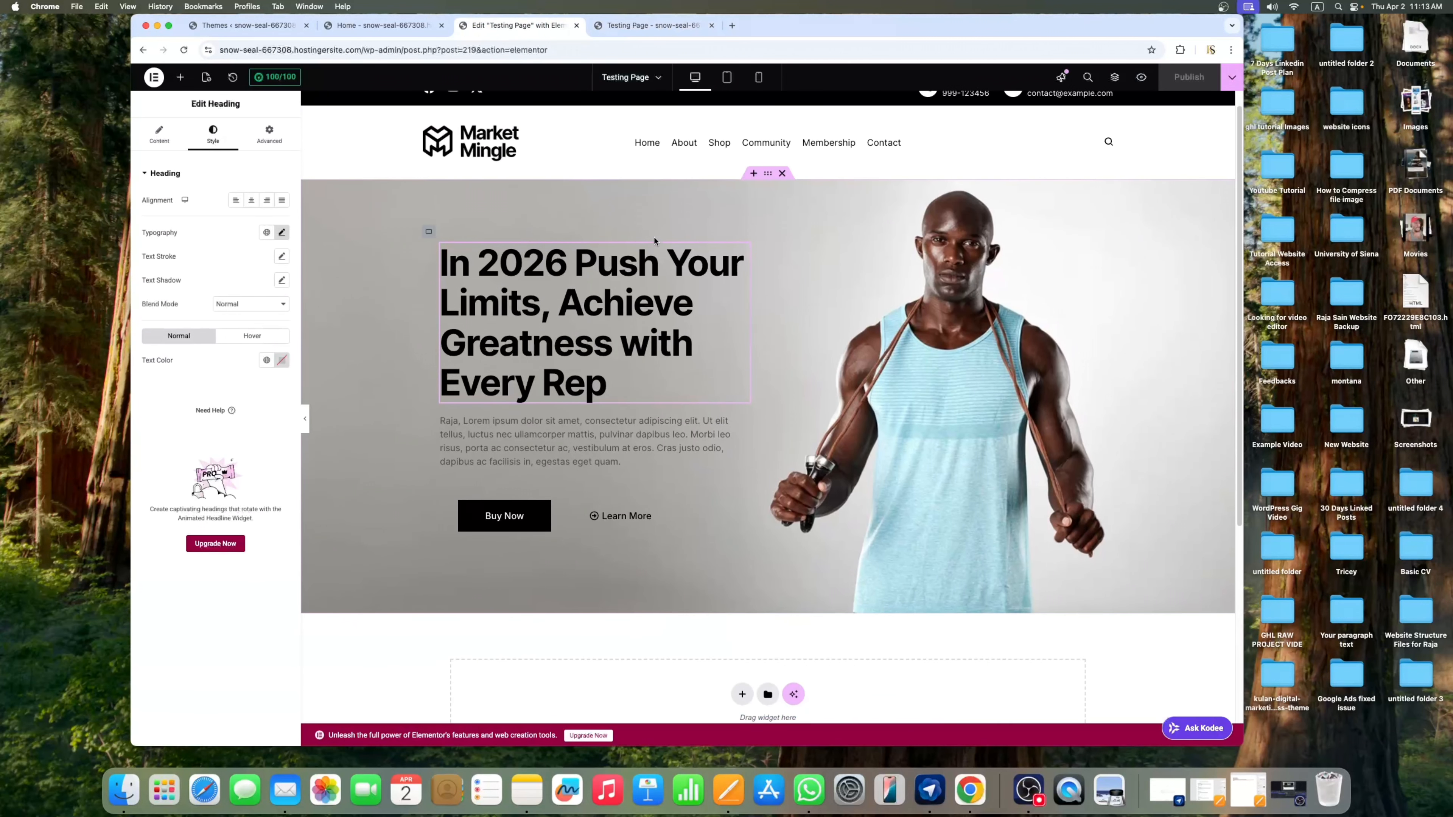
{"action": "left_click", "coordinate": [180, 77]}
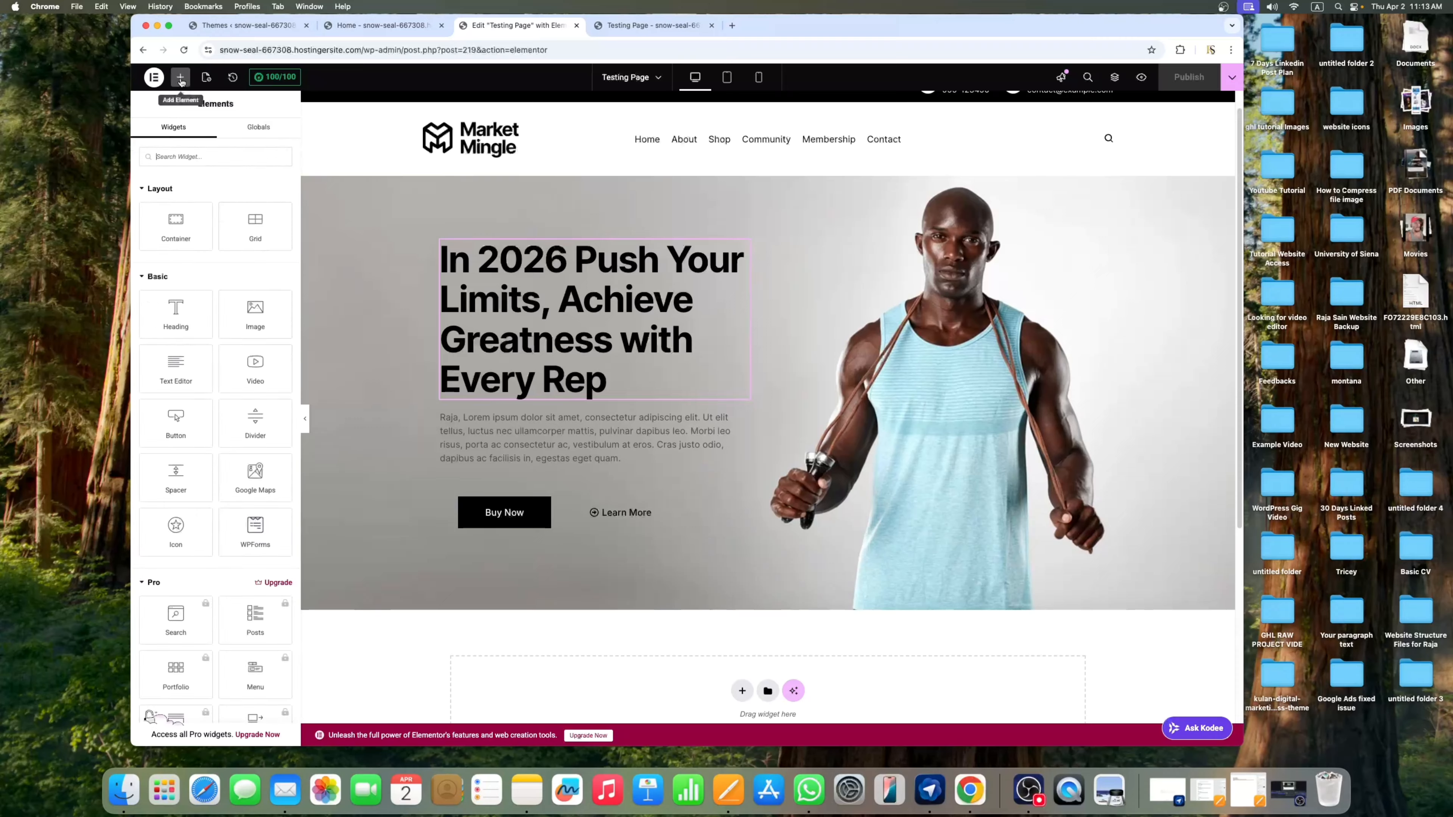
{"action": "scroll", "coordinate": [826, 463], "scroll_direction": "down", "scroll_amount": 5}
{"action": "scroll", "coordinate": [793, 410], "scroll_direction": "up", "scroll_amount": 4}
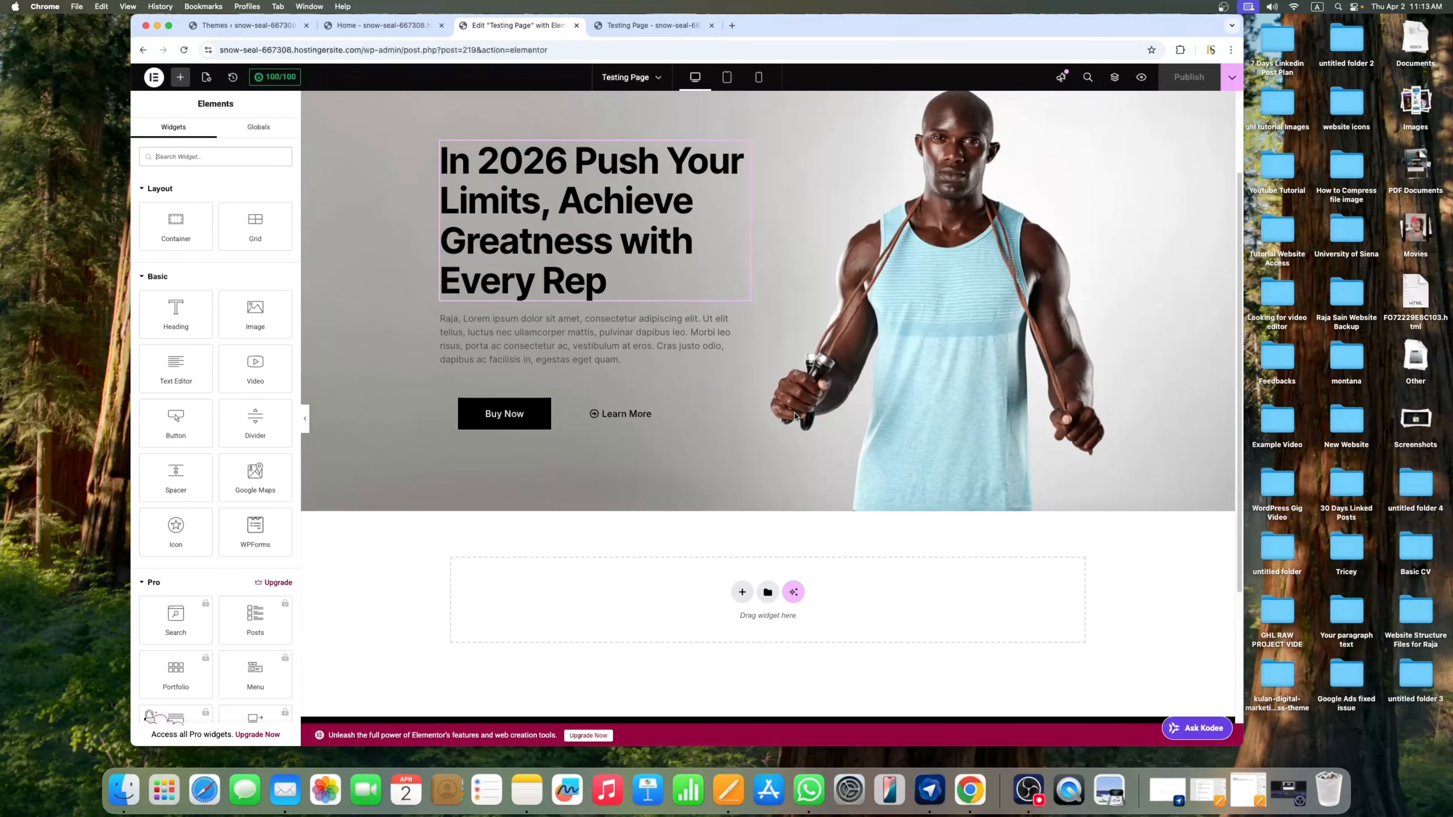
{"action": "scroll", "coordinate": [790, 422], "scroll_direction": "down", "scroll_amount": 4}
{"action": "left_click", "coordinate": [741, 388]}
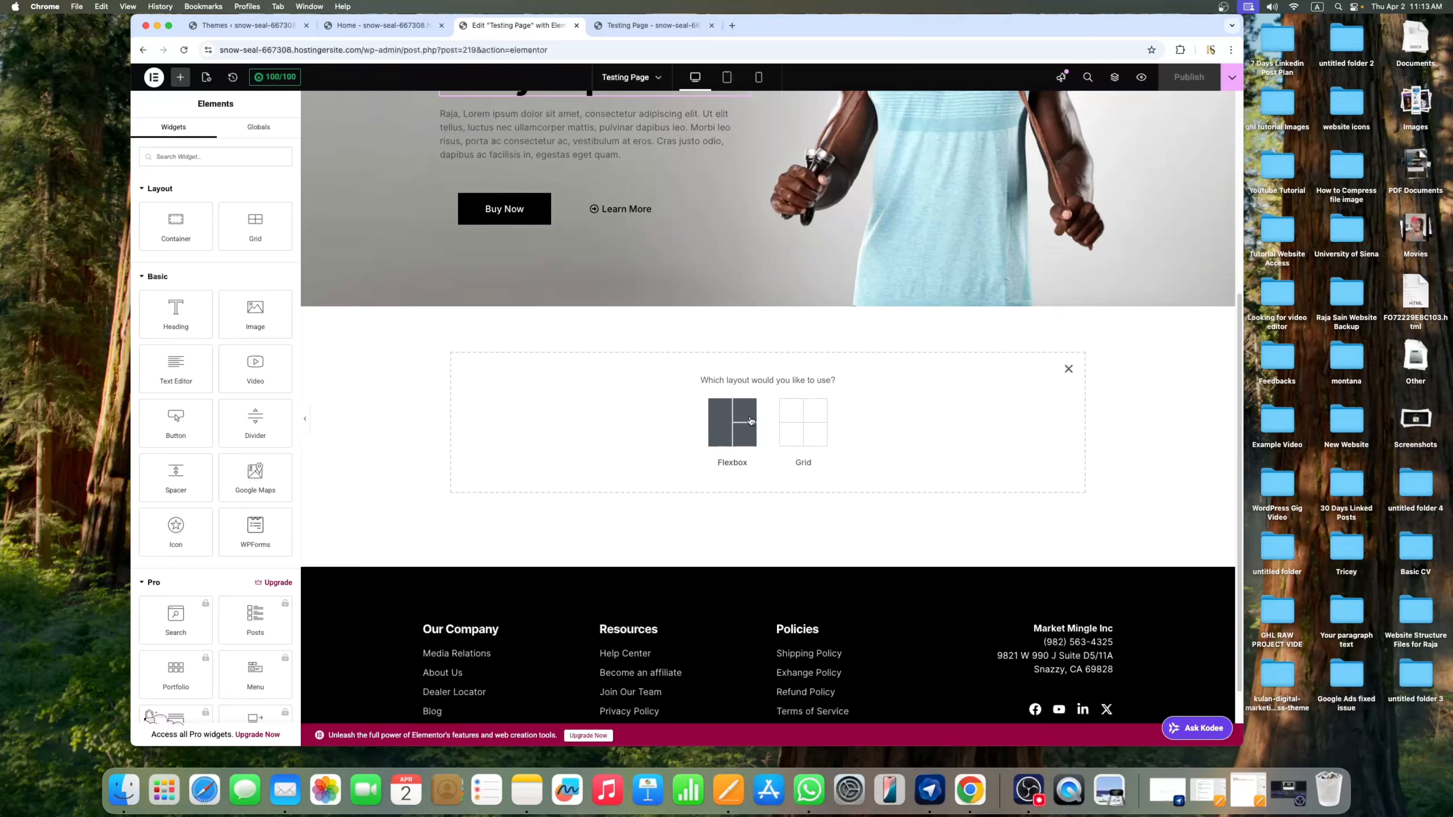
{"action": "left_click", "coordinate": [715, 427]}
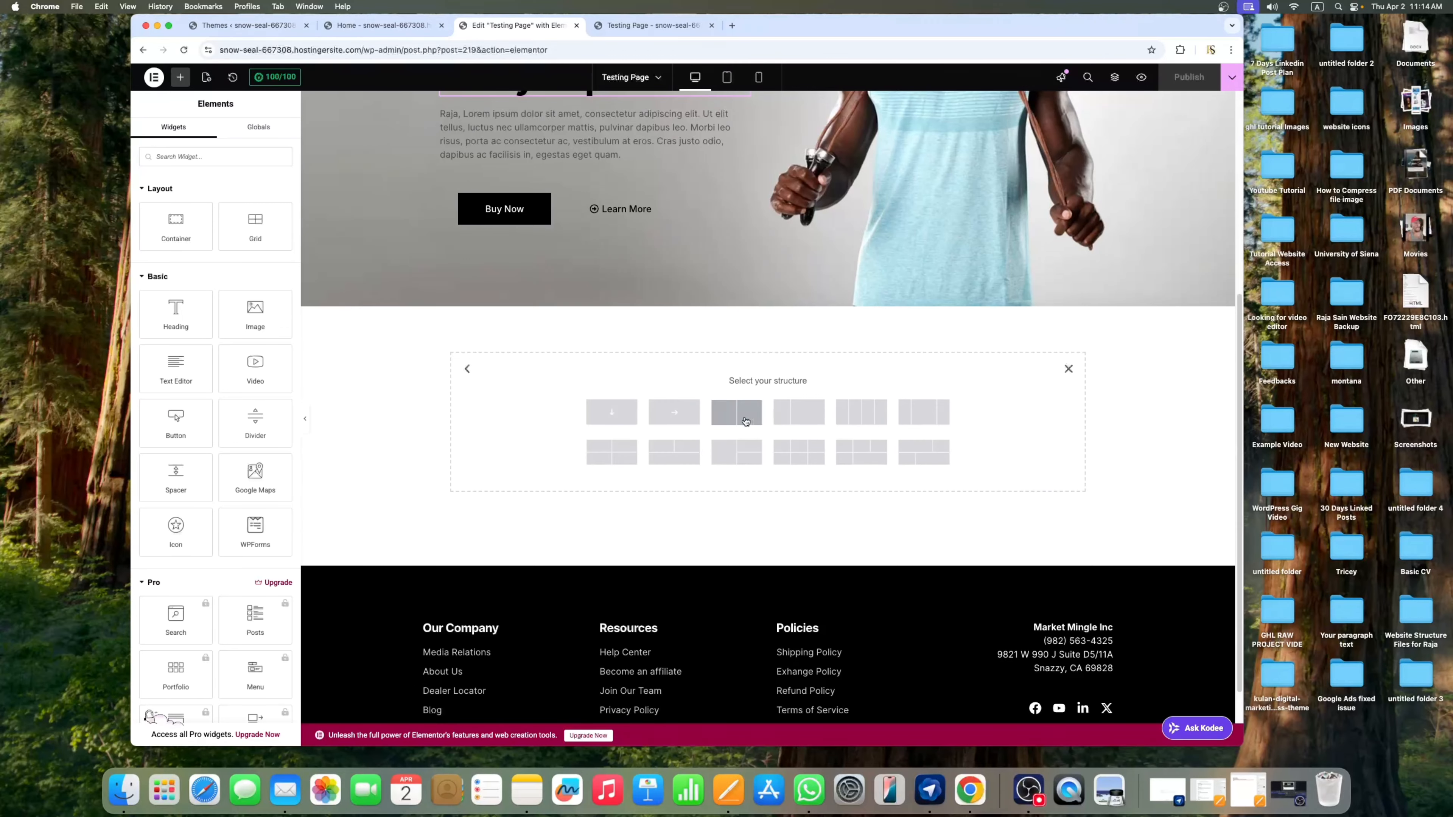
{"action": "left_click", "coordinate": [743, 410]}
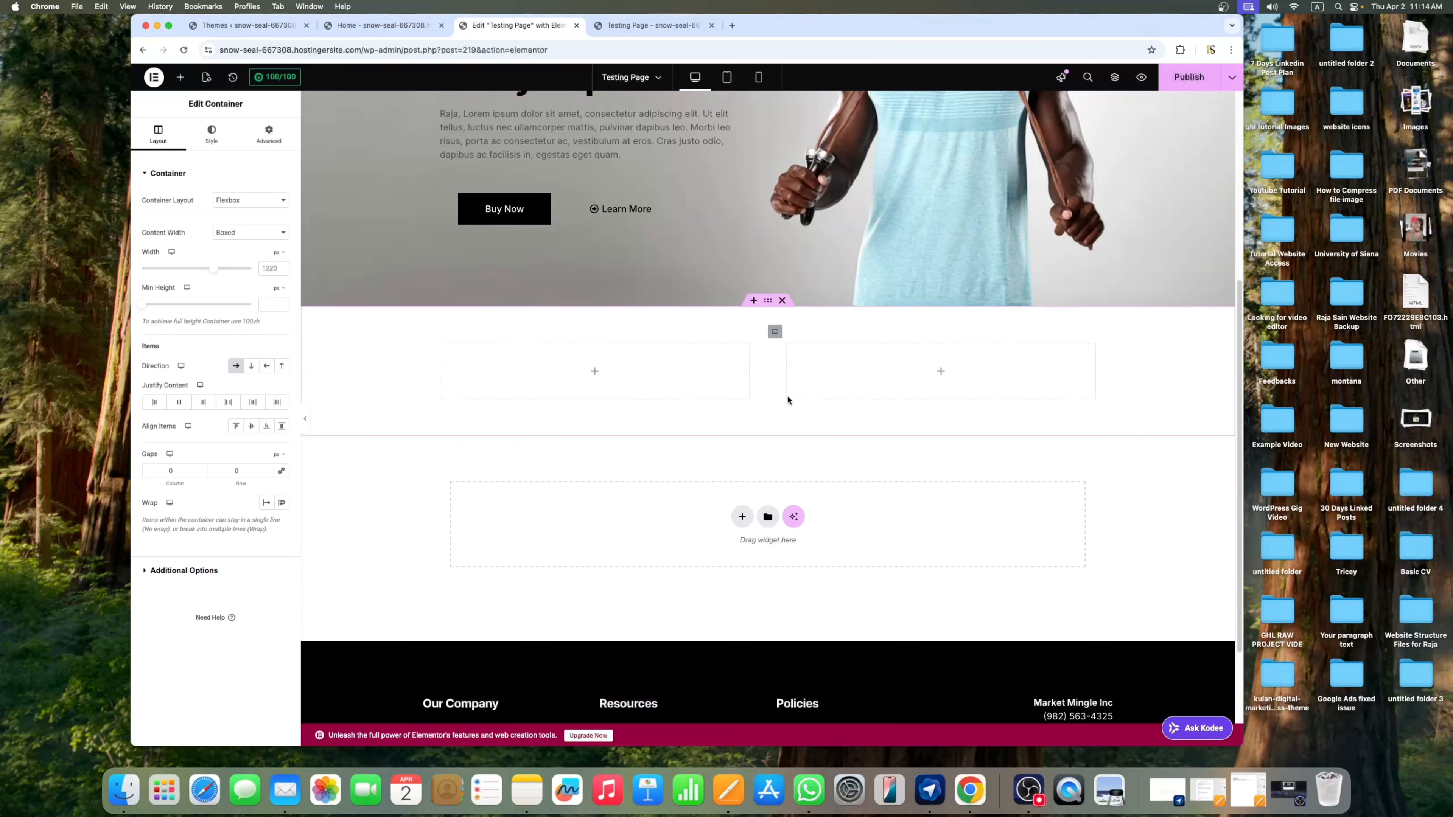
Add a Heading widget to the new container's first column and set its title to "ABOUT"
{"action": "left_click", "coordinate": [180, 76]}
{"action": "left_click_drag", "start_coordinate": [198, 306], "coordinate": [572, 371]}
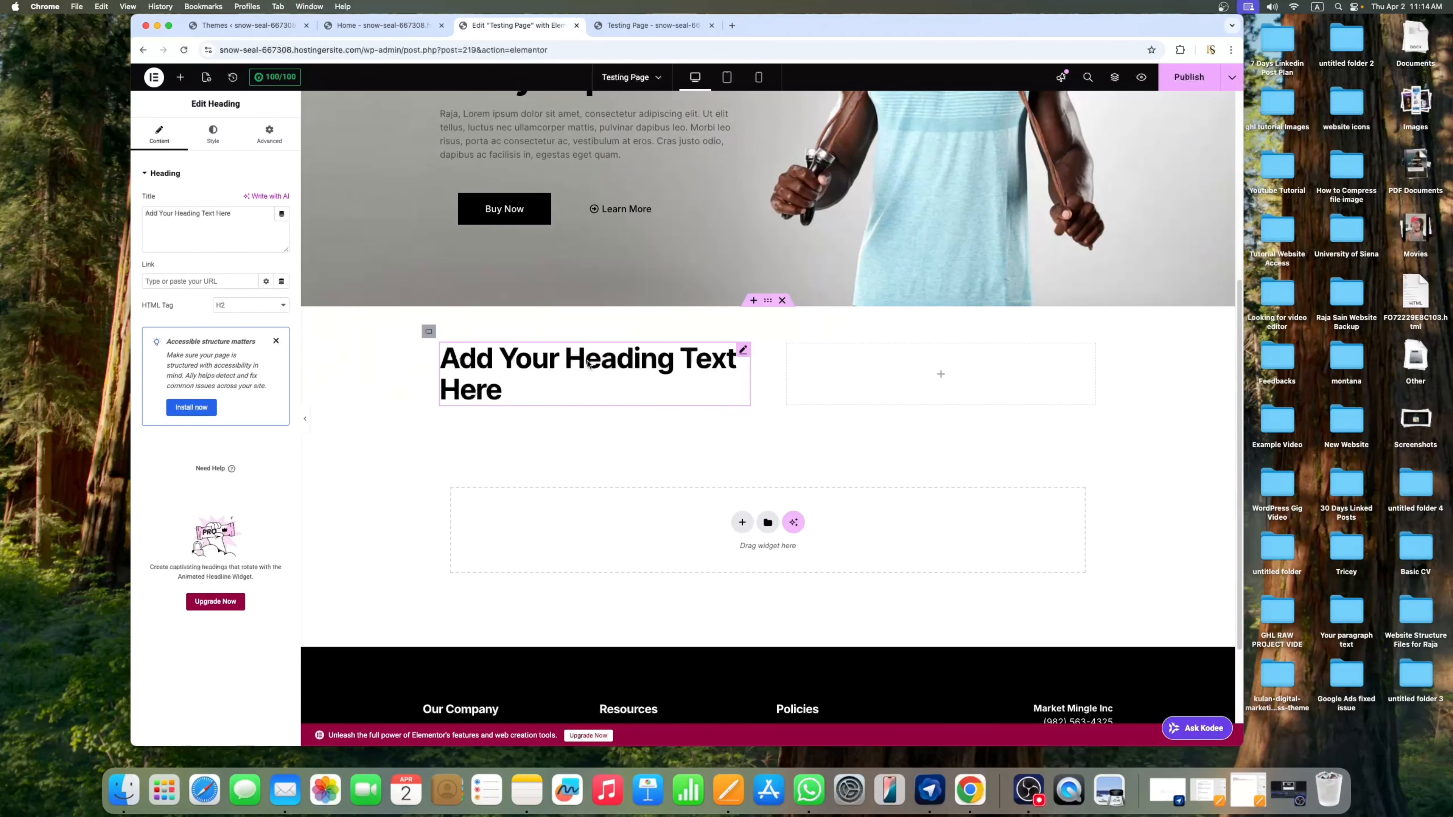
{"action": "key", "text": "super+a"}
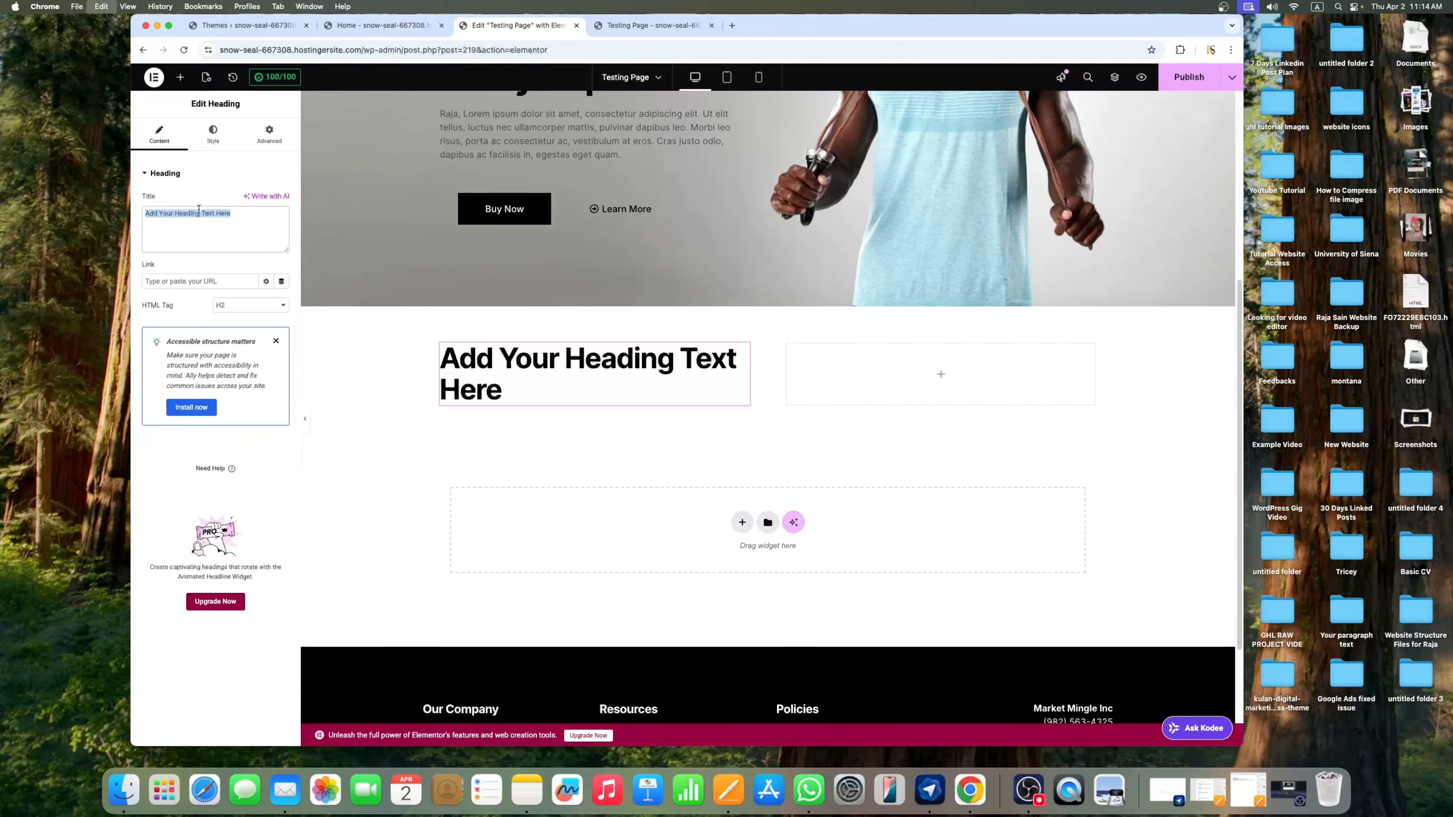
{"action": "key", "text": "BackSpace"}
{"action": "type", "text": "AB"}
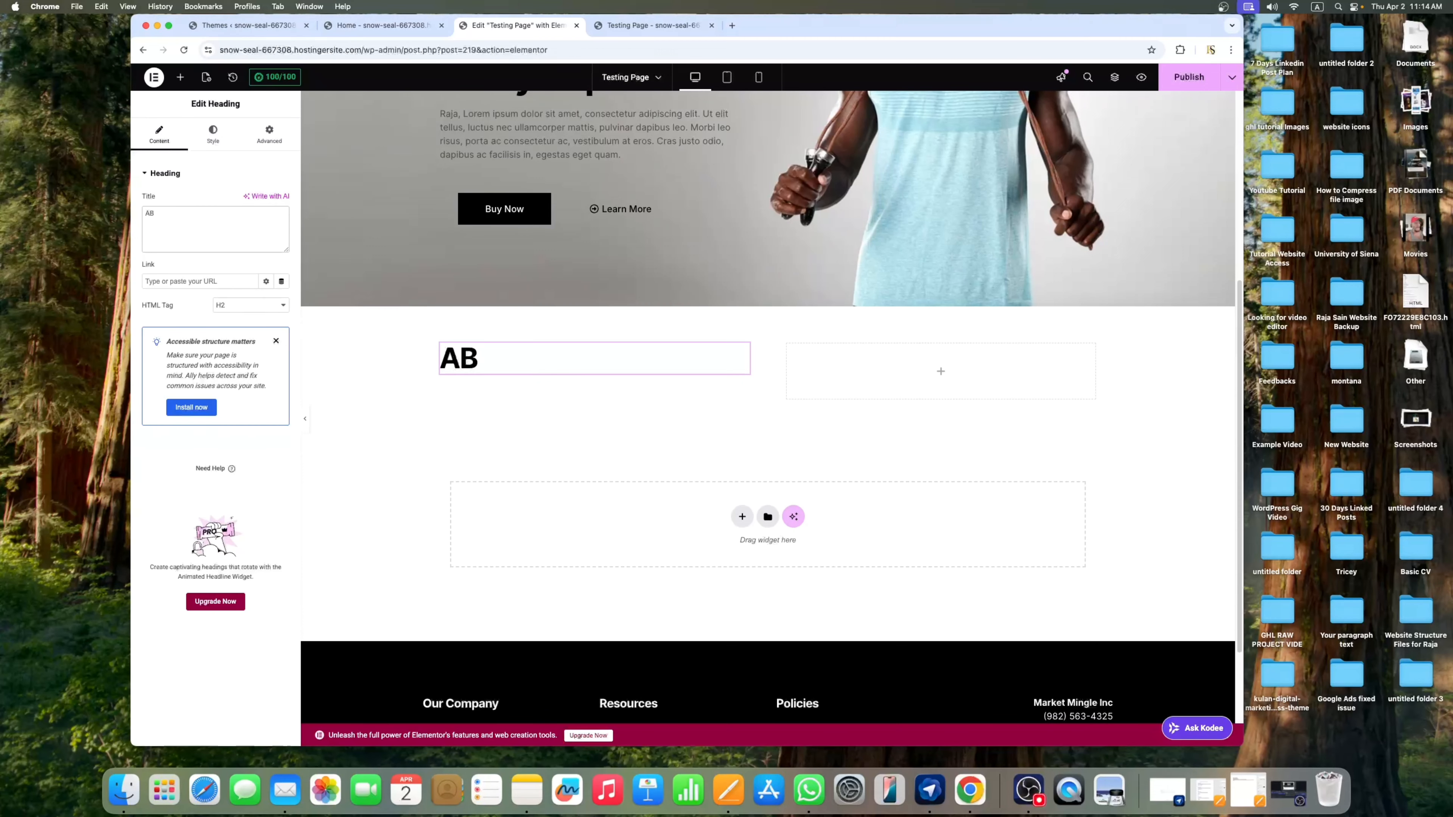
{"action": "type", "text": "out"}
{"action": "key", "text": "BackSpace"}
{"action": "key", "text": "BackSpace"}
{"action": "key", "text": "BackSpace"}
{"action": "key", "text": "BackSpace"}
{"action": "type", "text": "BOUT"}
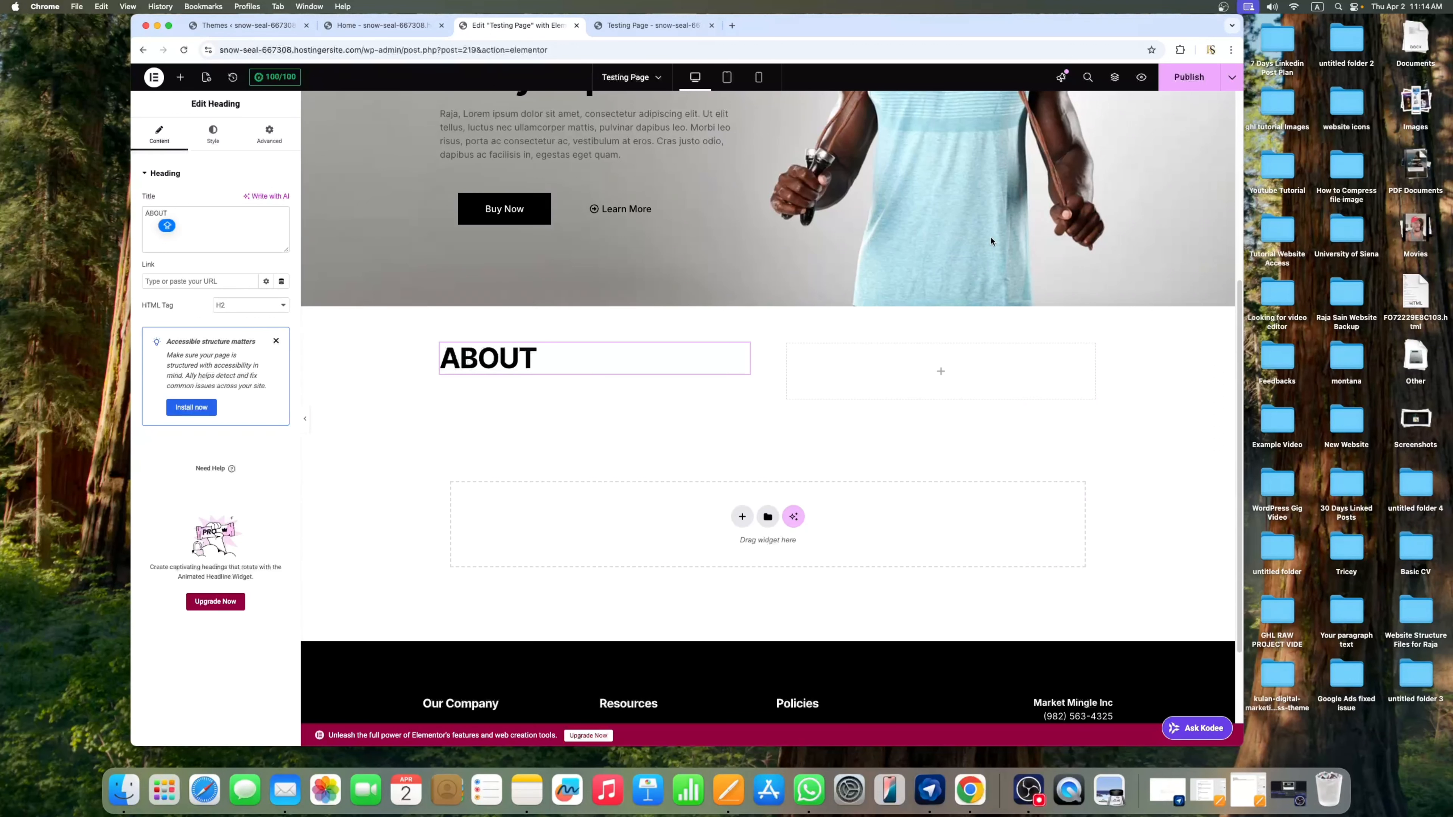
Add an Image widget to the second column and choose the media library photo of the man lifting dumbbells
{"action": "left_click", "coordinate": [179, 76]}
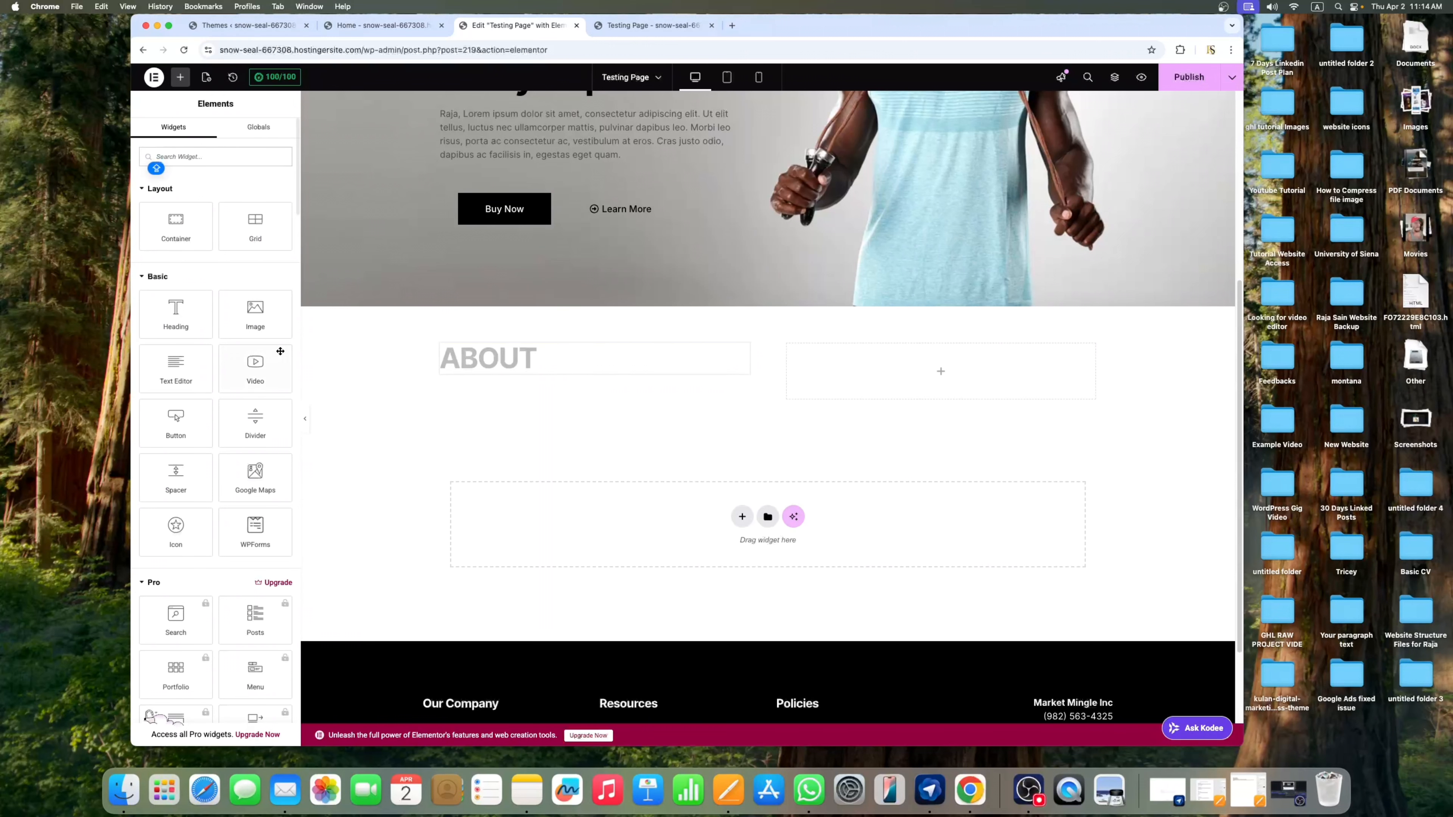
{"action": "left_click_drag", "start_coordinate": [269, 329], "coordinate": [921, 384]}
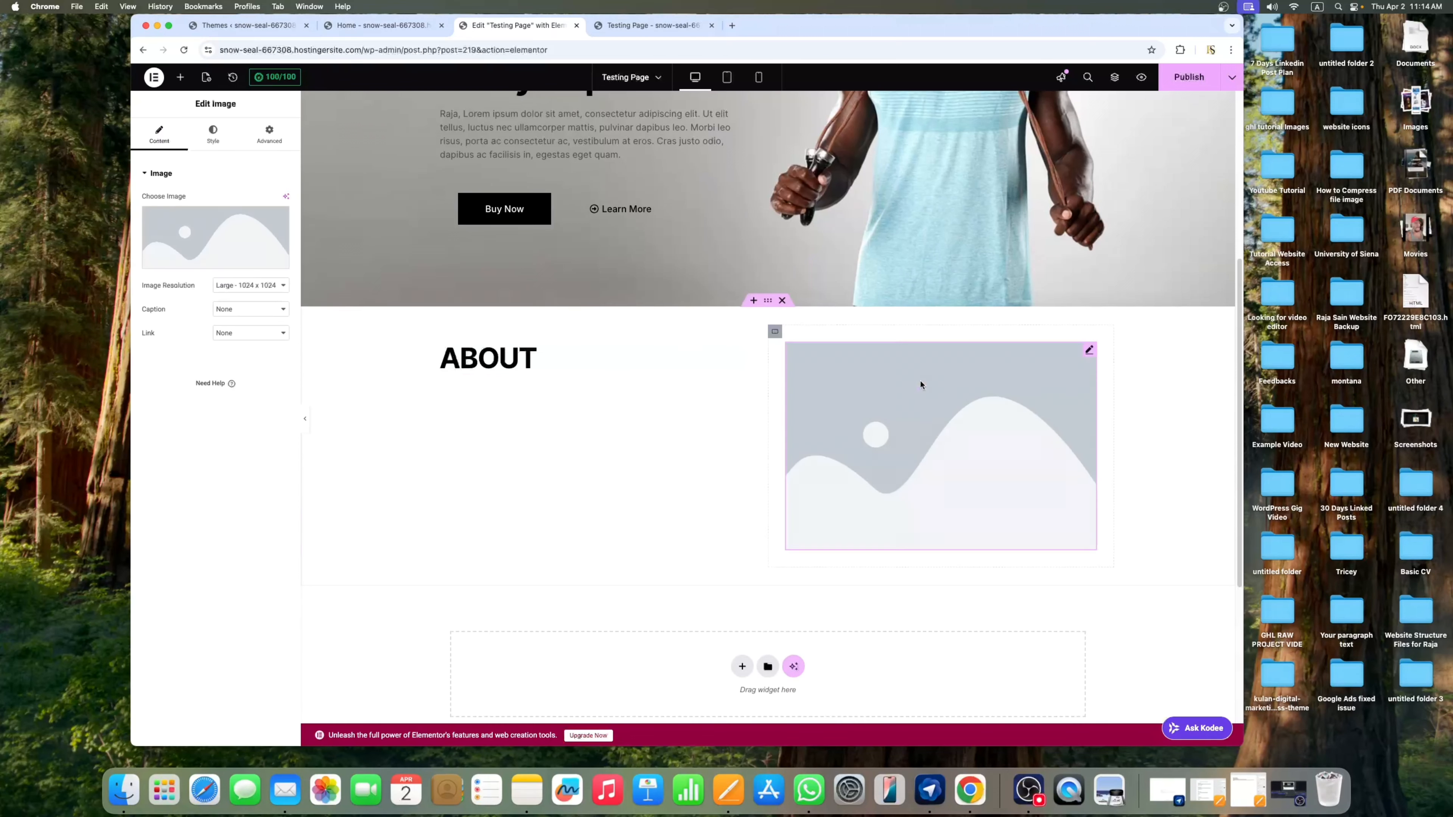
{"action": "left_click", "coordinate": [235, 240]}
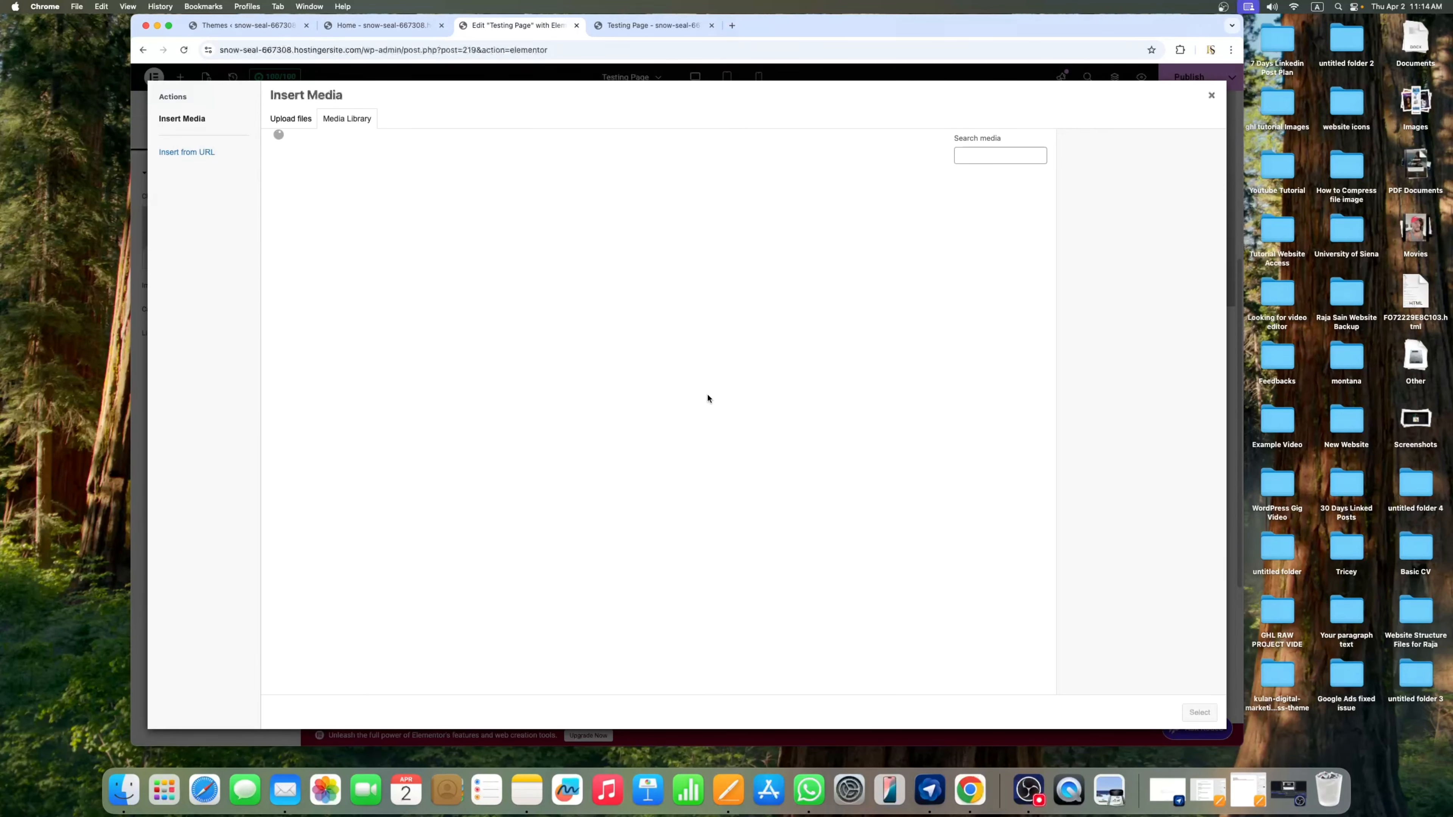
{"action": "scroll", "coordinate": [707, 401], "scroll_direction": "down", "scroll_amount": 5}
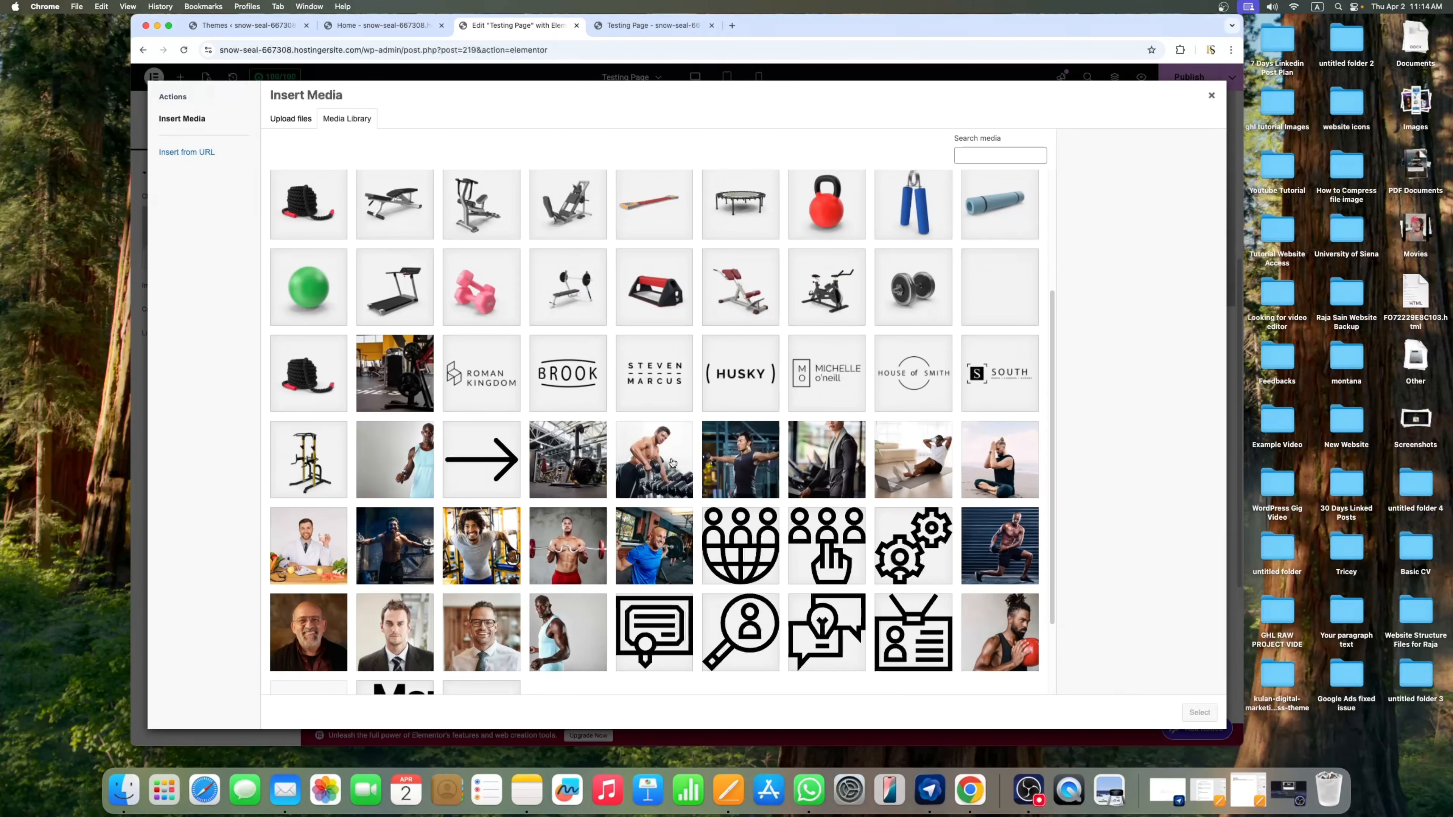
{"action": "left_click", "coordinate": [672, 462]}
{"action": "left_click", "coordinate": [1200, 713]}
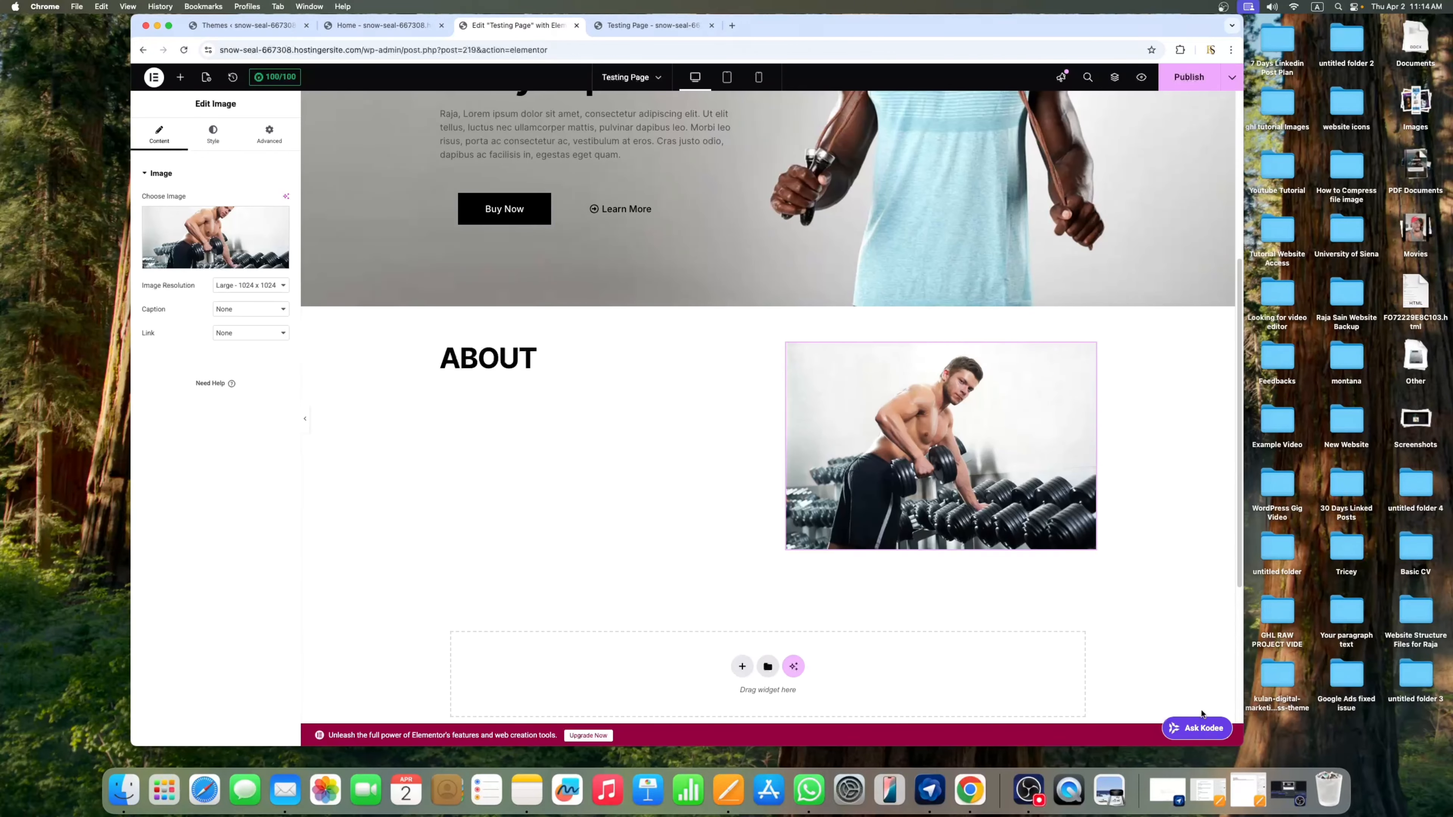
Copy the hero's text widget and add a Text Editor widget below the "ABOUT" heading
{"action": "scroll", "coordinate": [585, 295], "scroll_direction": "up", "scroll_amount": 3}
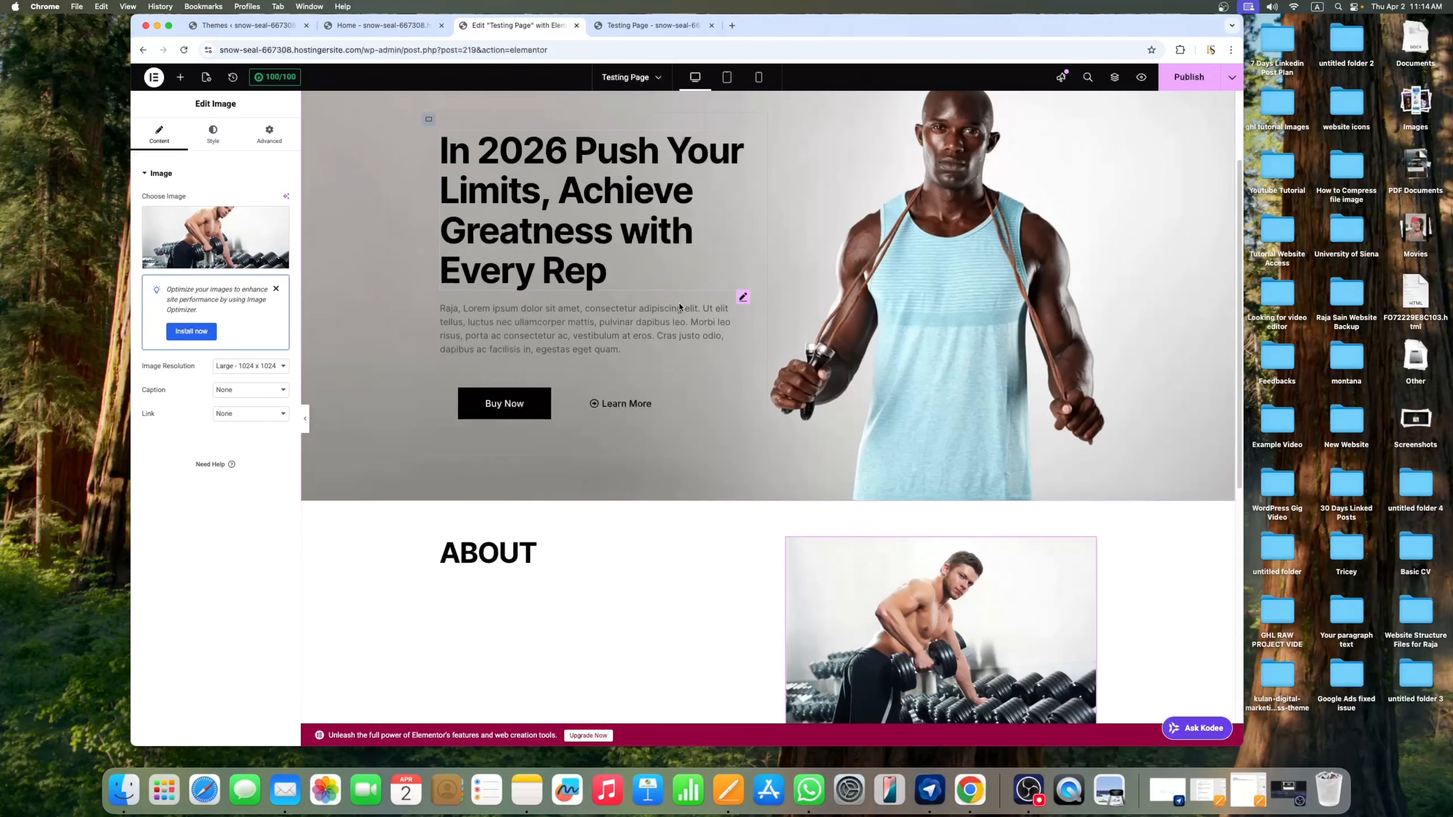
{"action": "right_click", "coordinate": [739, 298]}
{"action": "left_click", "coordinate": [767, 358]}
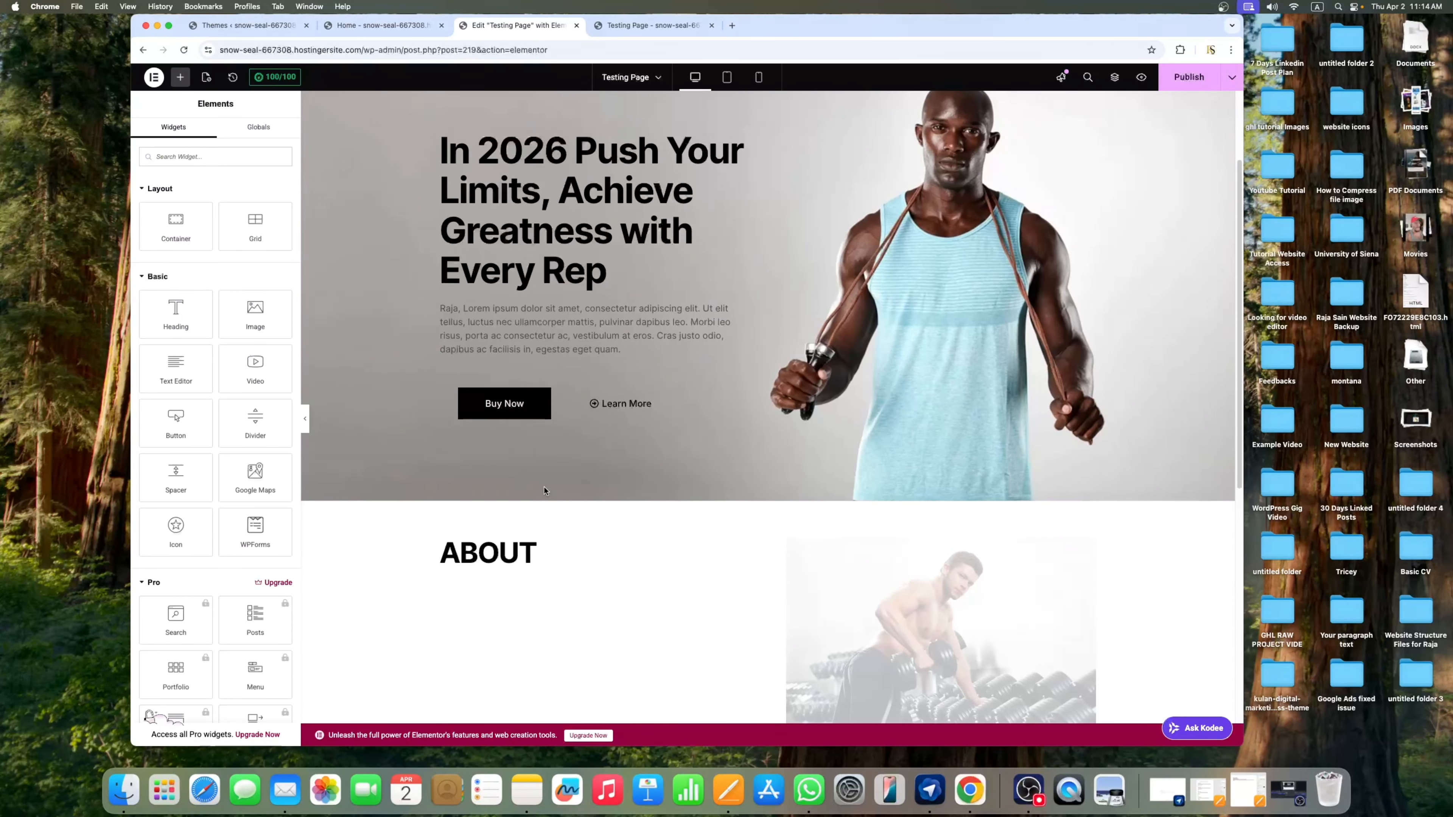
{"action": "scroll", "coordinate": [545, 493], "scroll_direction": "down", "scroll_amount": 1}
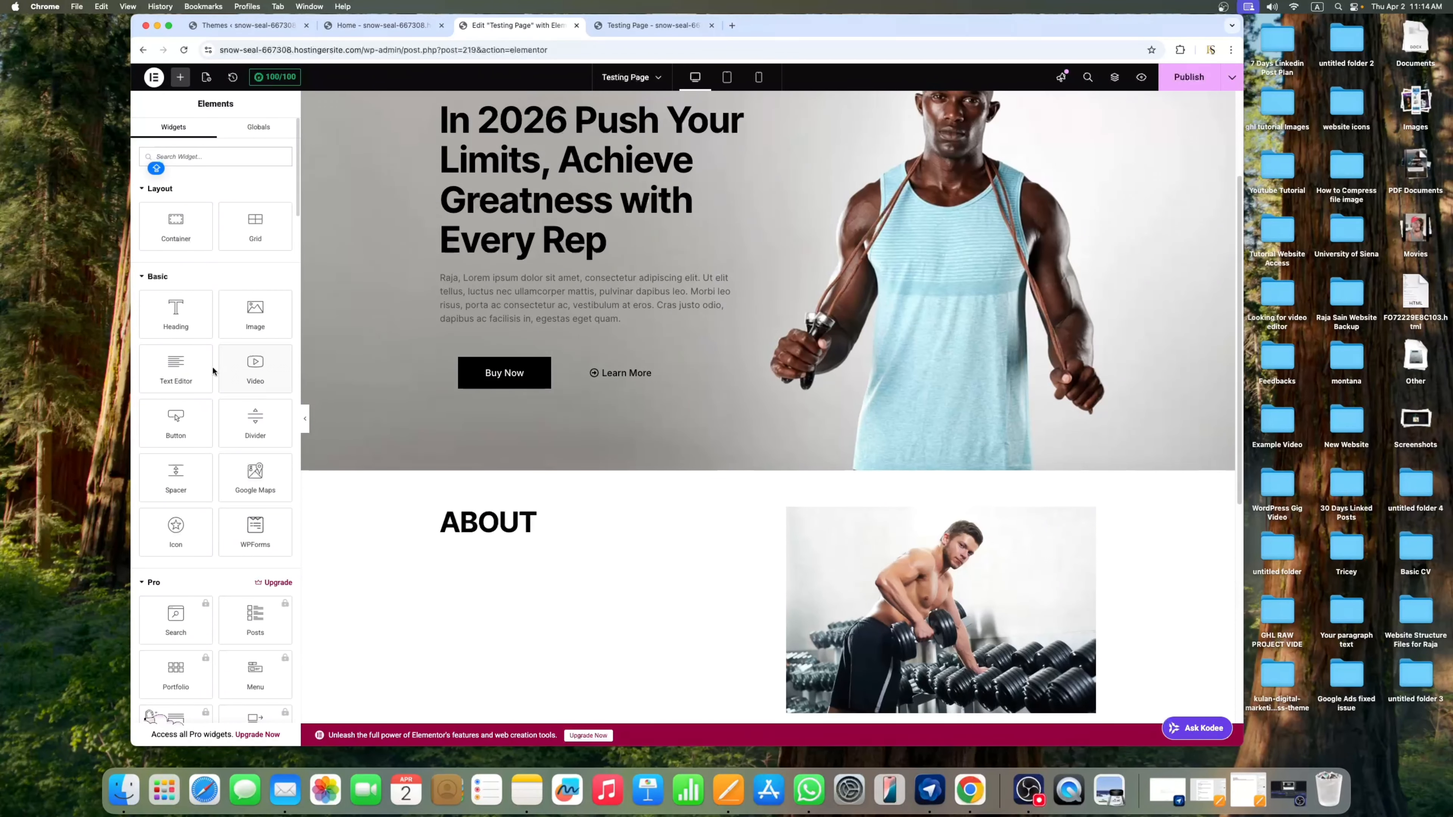
{"action": "left_click_drag", "start_coordinate": [206, 369], "coordinate": [519, 527]}
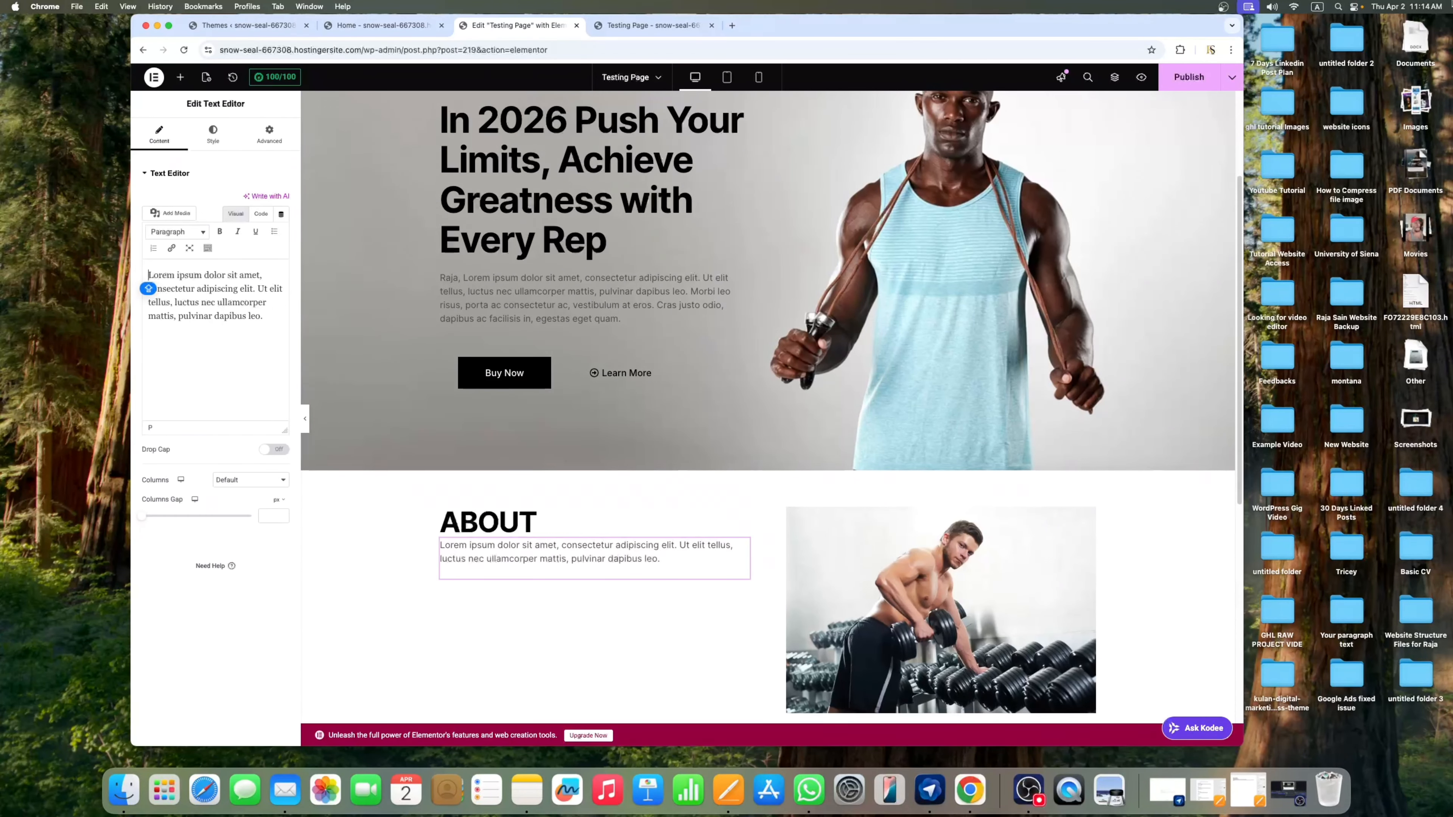
Try to replace the new text block's placeholder with the copied hero widget, and clear the pasted content
{"action": "key", "text": "super+a"}
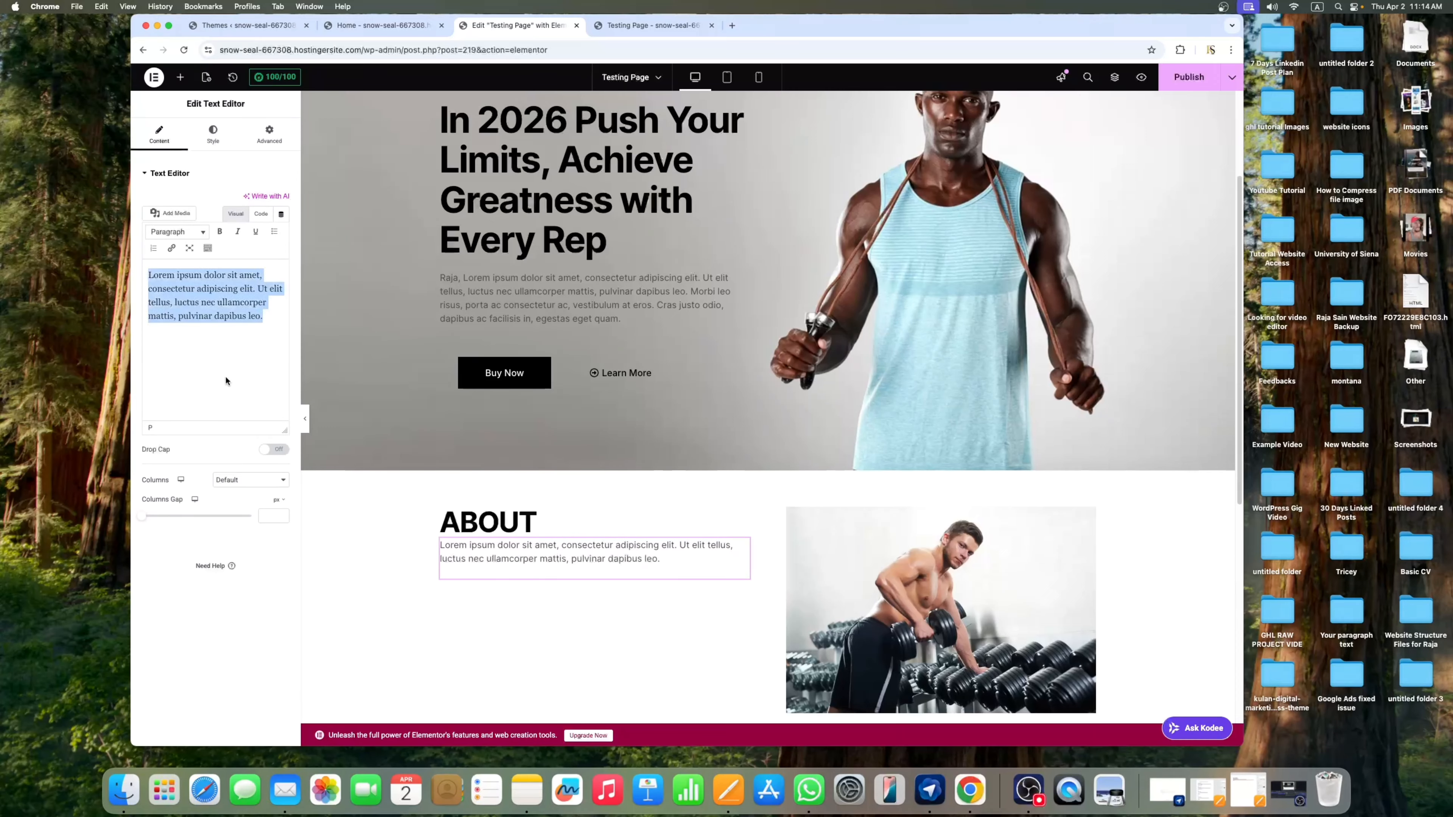
{"action": "key", "text": "BackSpace"}
{"action": "key", "text": "super+v"}
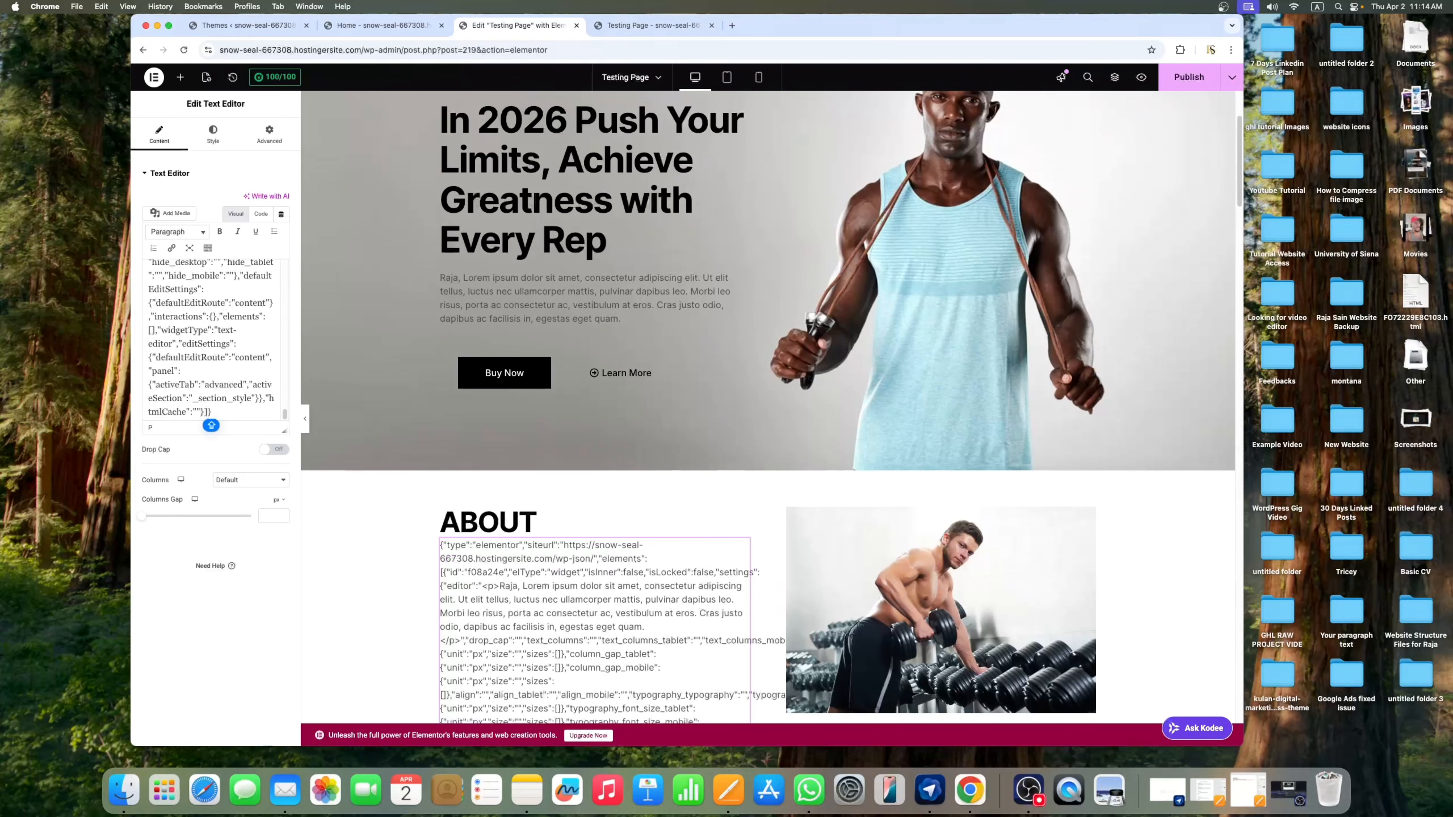
{"action": "left_click", "coordinate": [211, 357]}
{"action": "key", "text": "super+a"}
{"action": "key", "text": "BackSpace"}
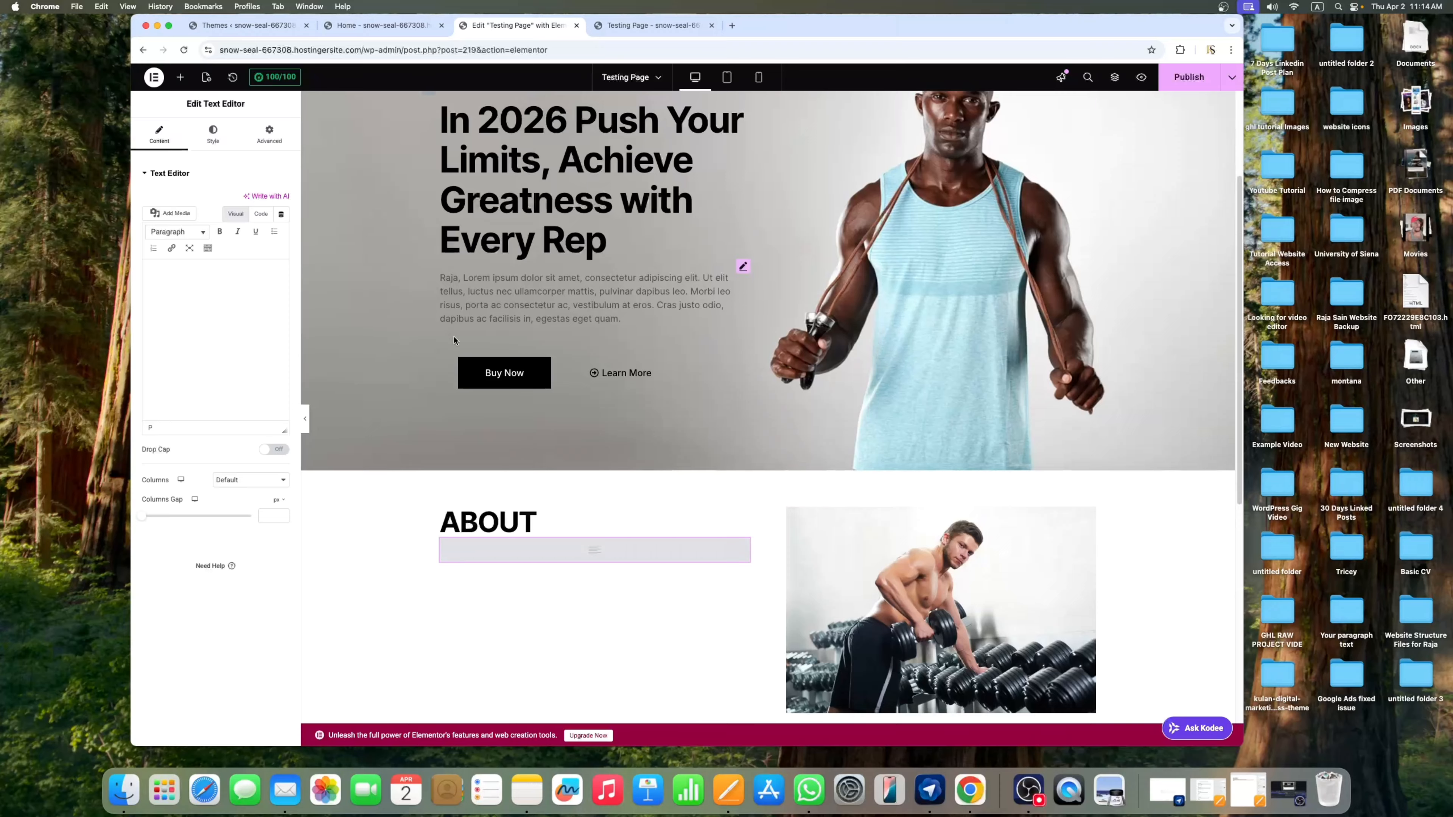
Copy the hero's paragraph text and paste it into the "ABOUT" text block as two paragraphs
{"action": "left_click", "coordinate": [582, 293]}
{"action": "left_click", "coordinate": [159, 135]}
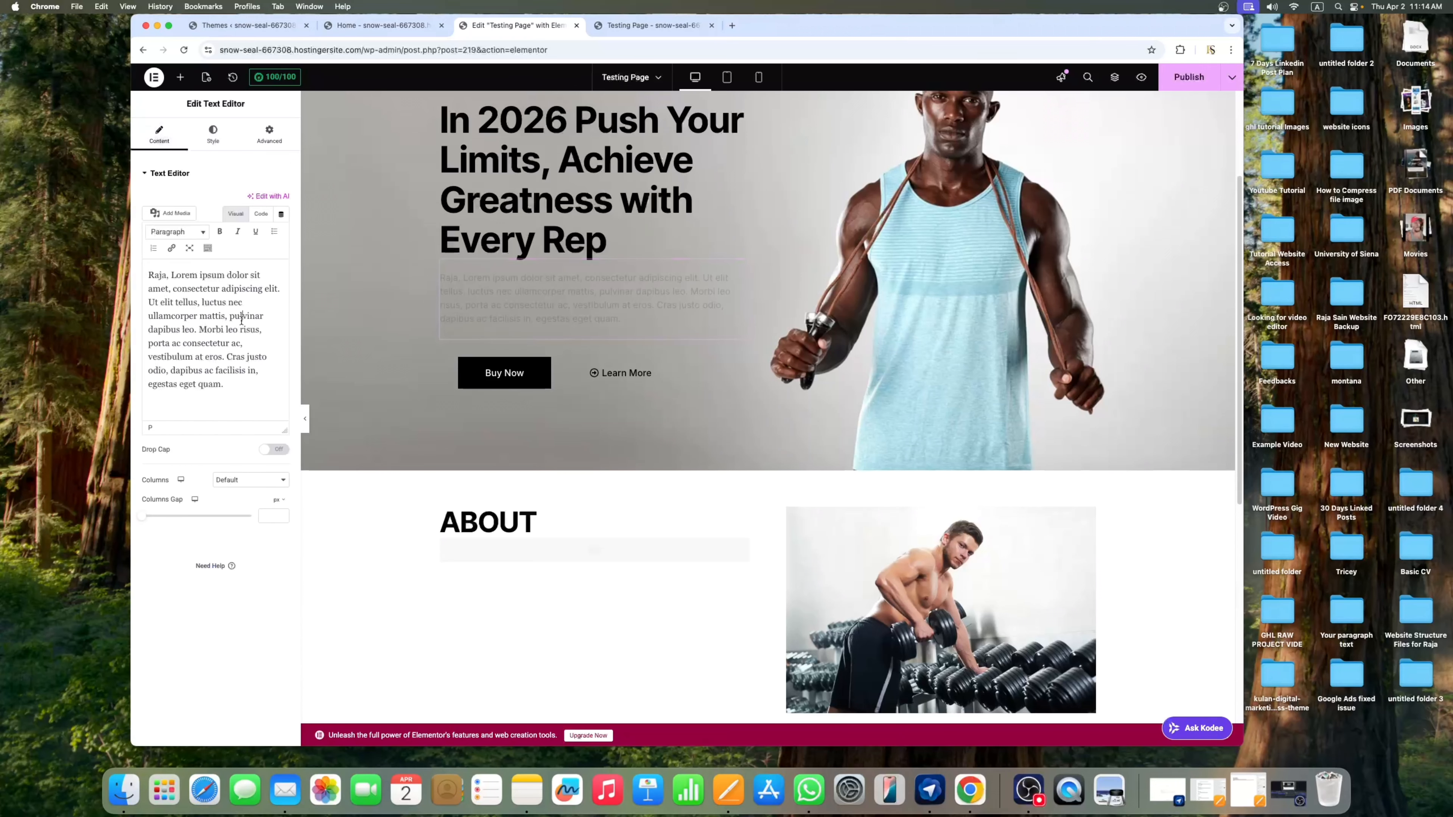
{"action": "key", "text": "super+a"}
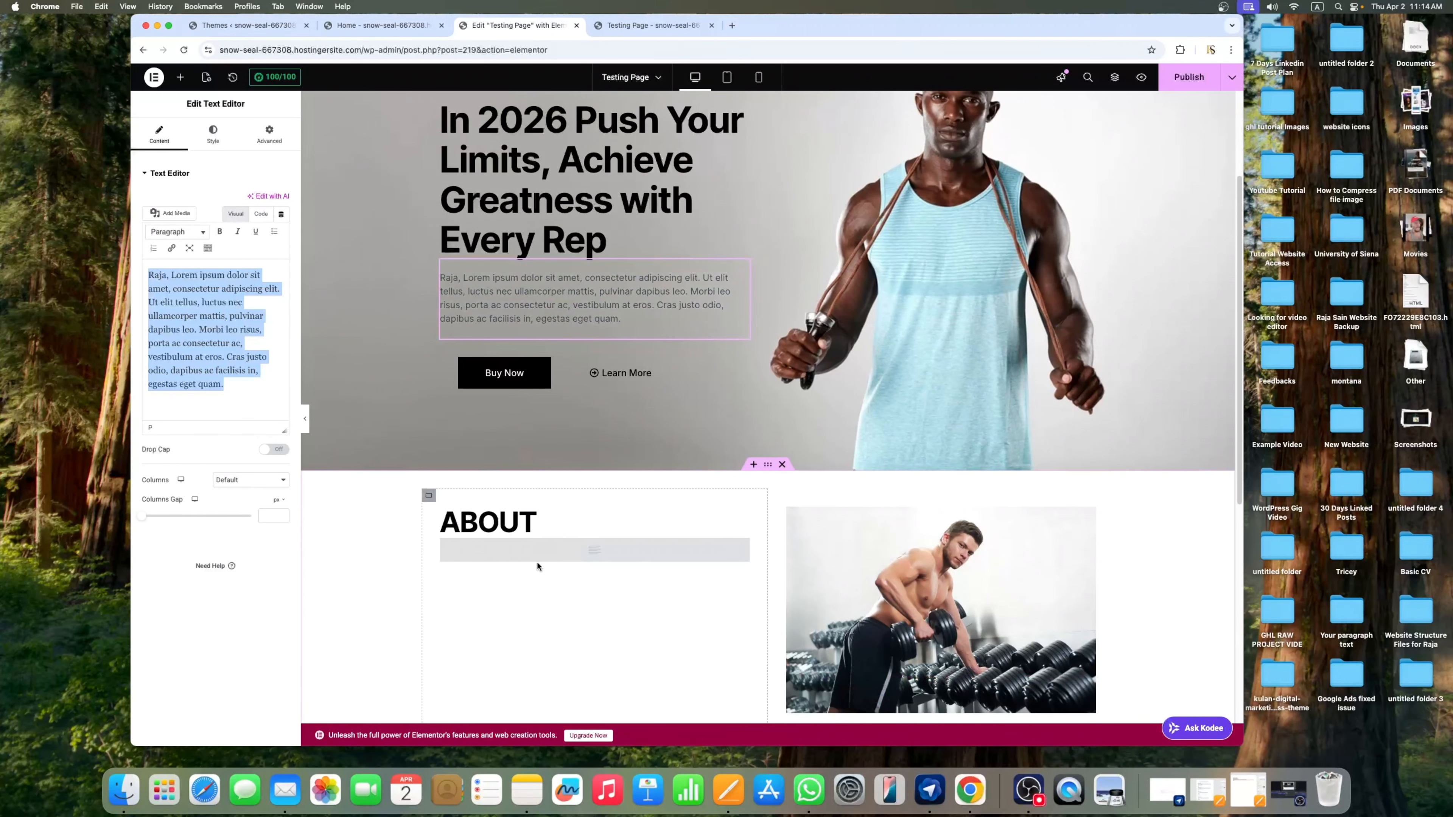
{"action": "key", "text": "super+x"}
{"action": "left_click", "coordinate": [744, 549]}
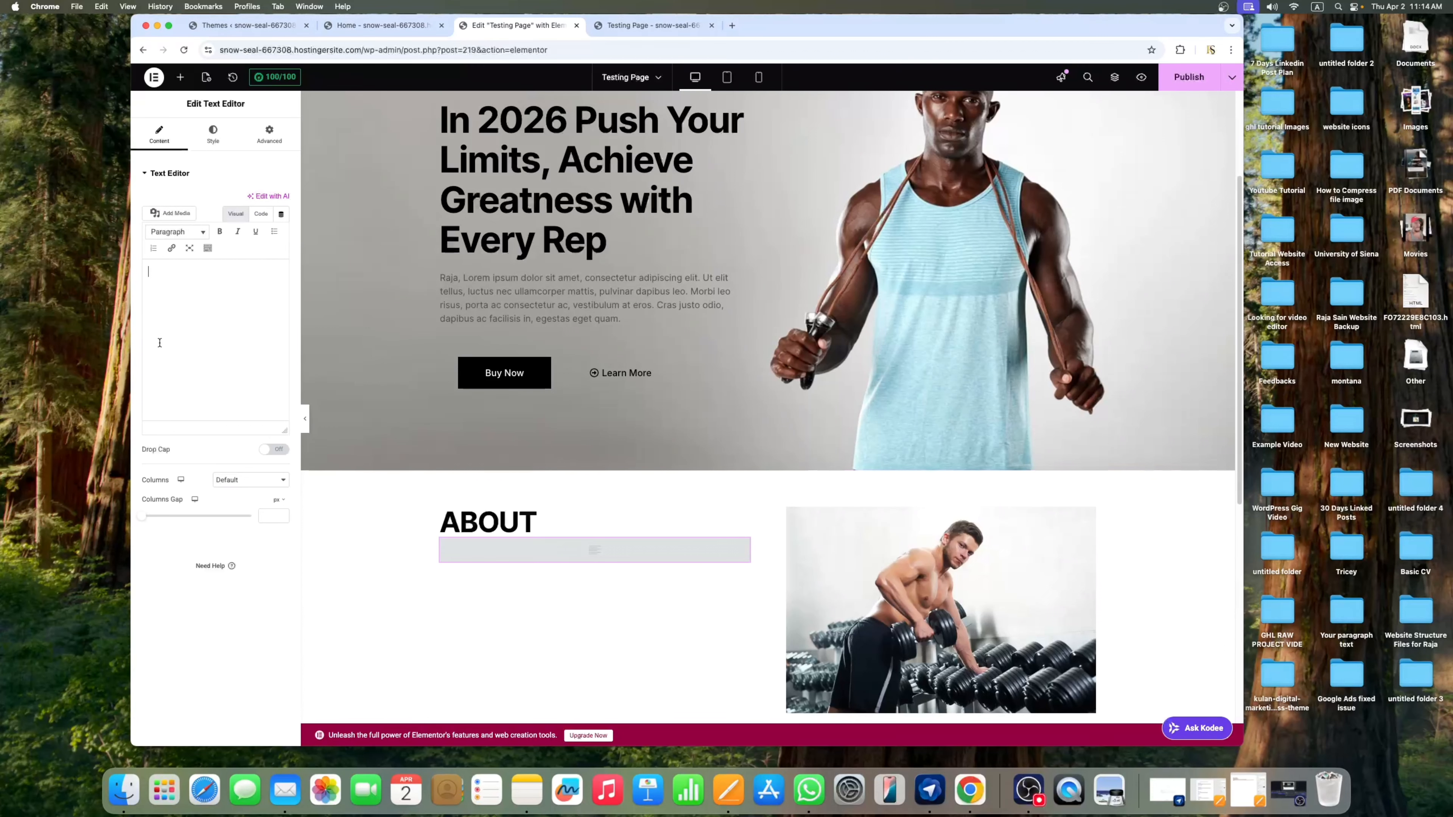
{"action": "key", "text": "super+v"}
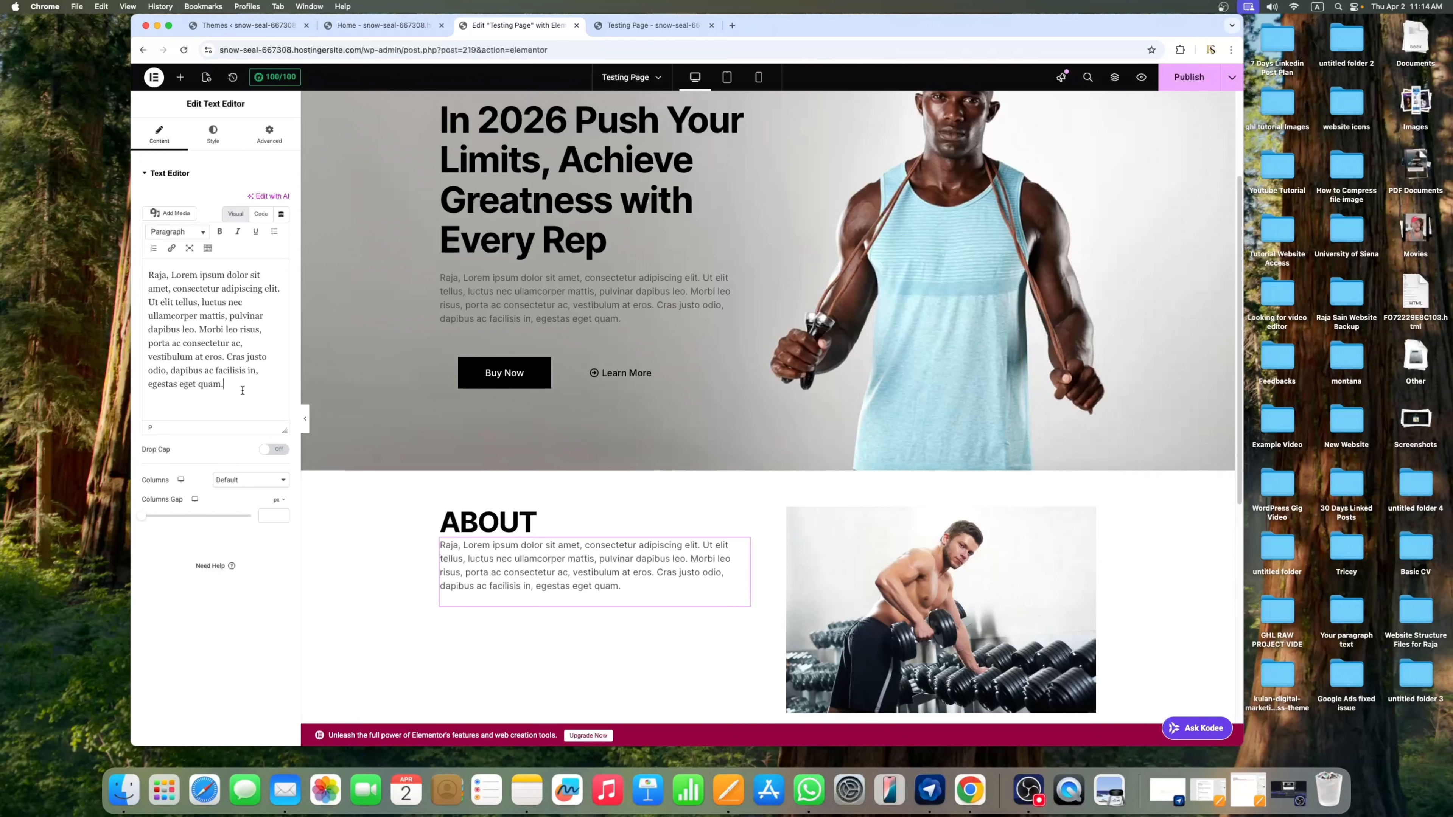
{"action": "key", "text": "Return"}
{"action": "key", "text": "super+v"}
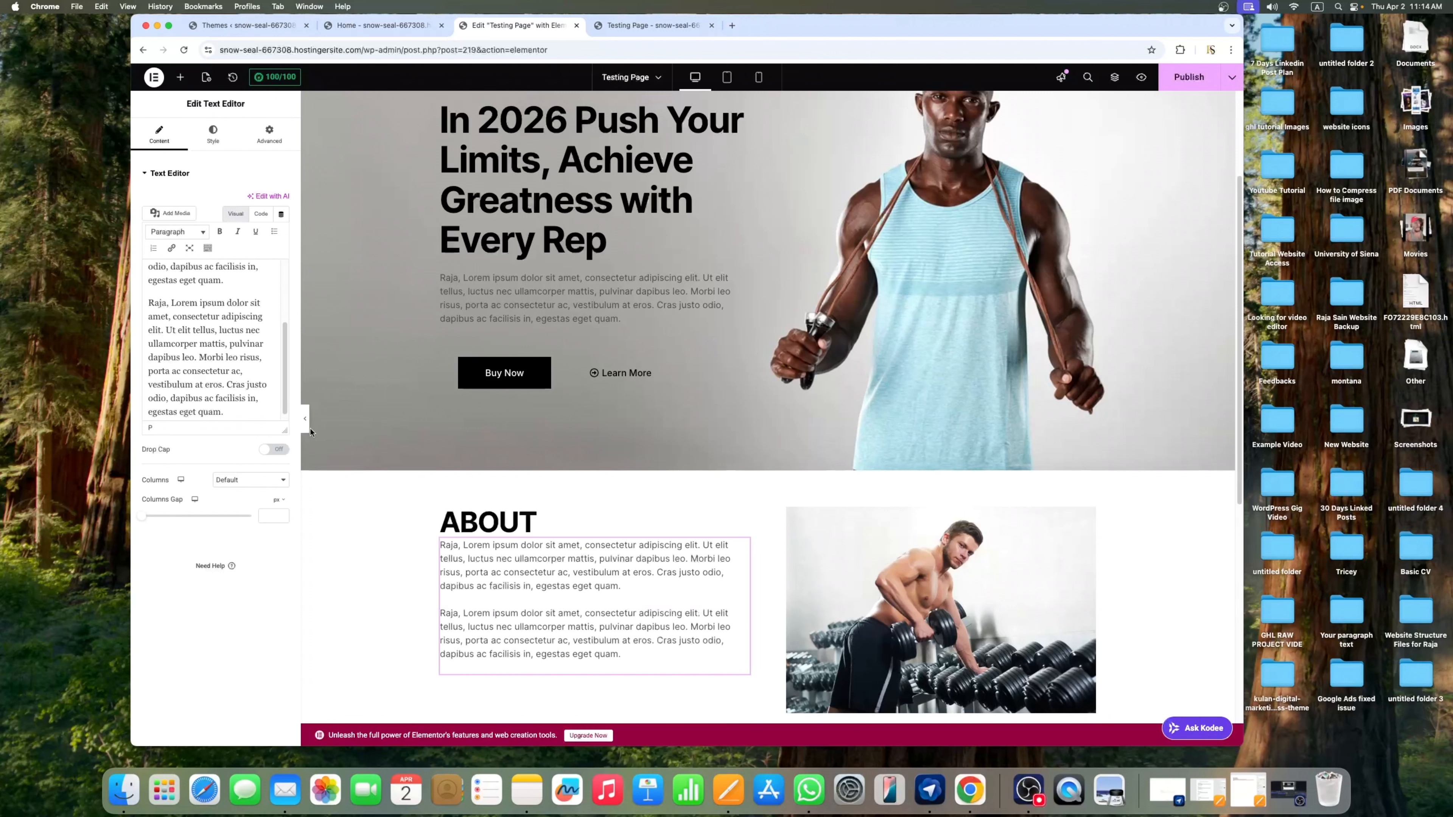
Set the "ABOUT" text block's top padding to 20 px and preview the section
{"action": "left_click", "coordinate": [273, 147]}
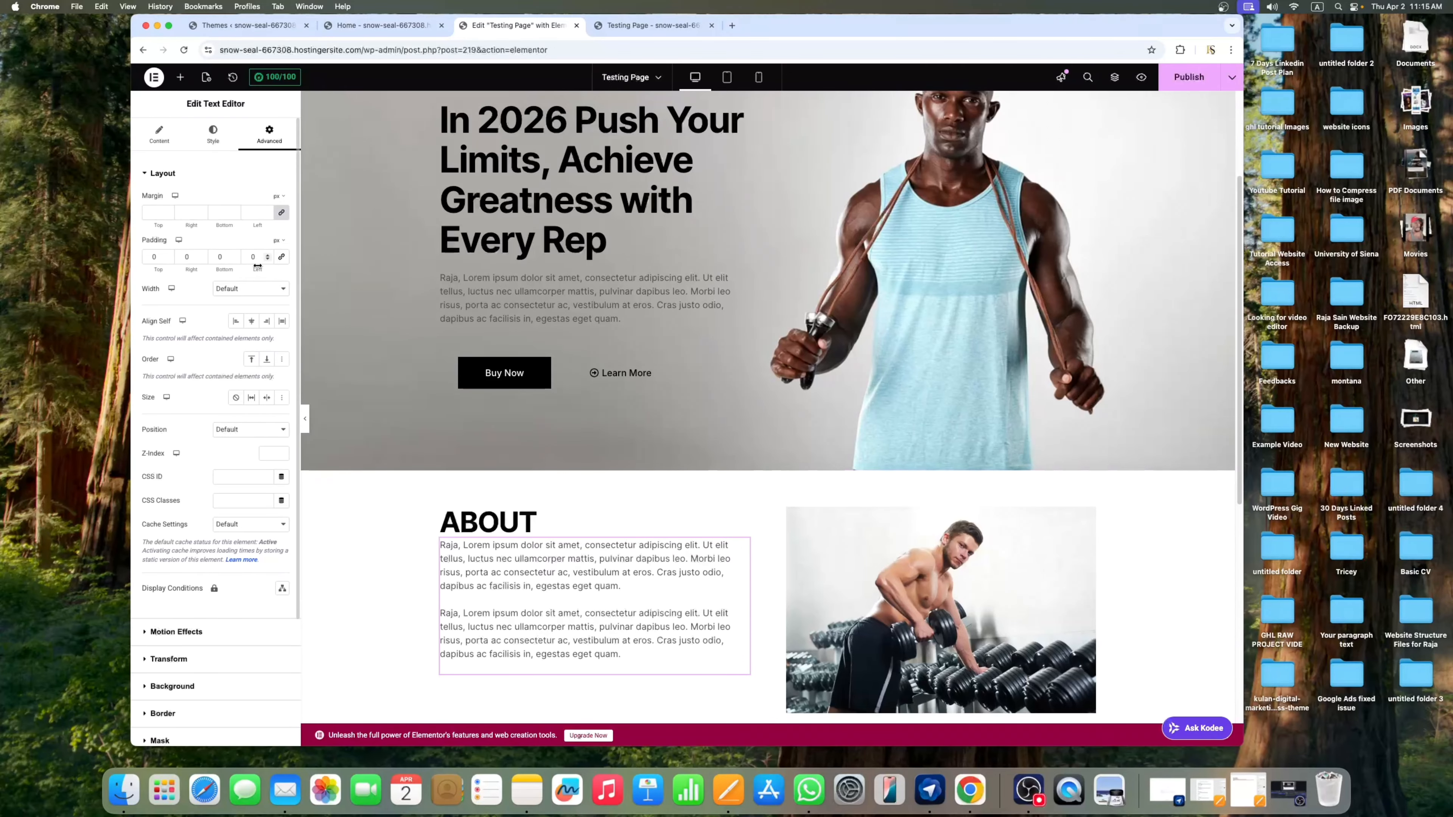
{"action": "left_click", "coordinate": [150, 257]}
{"action": "type", "text": "20"}
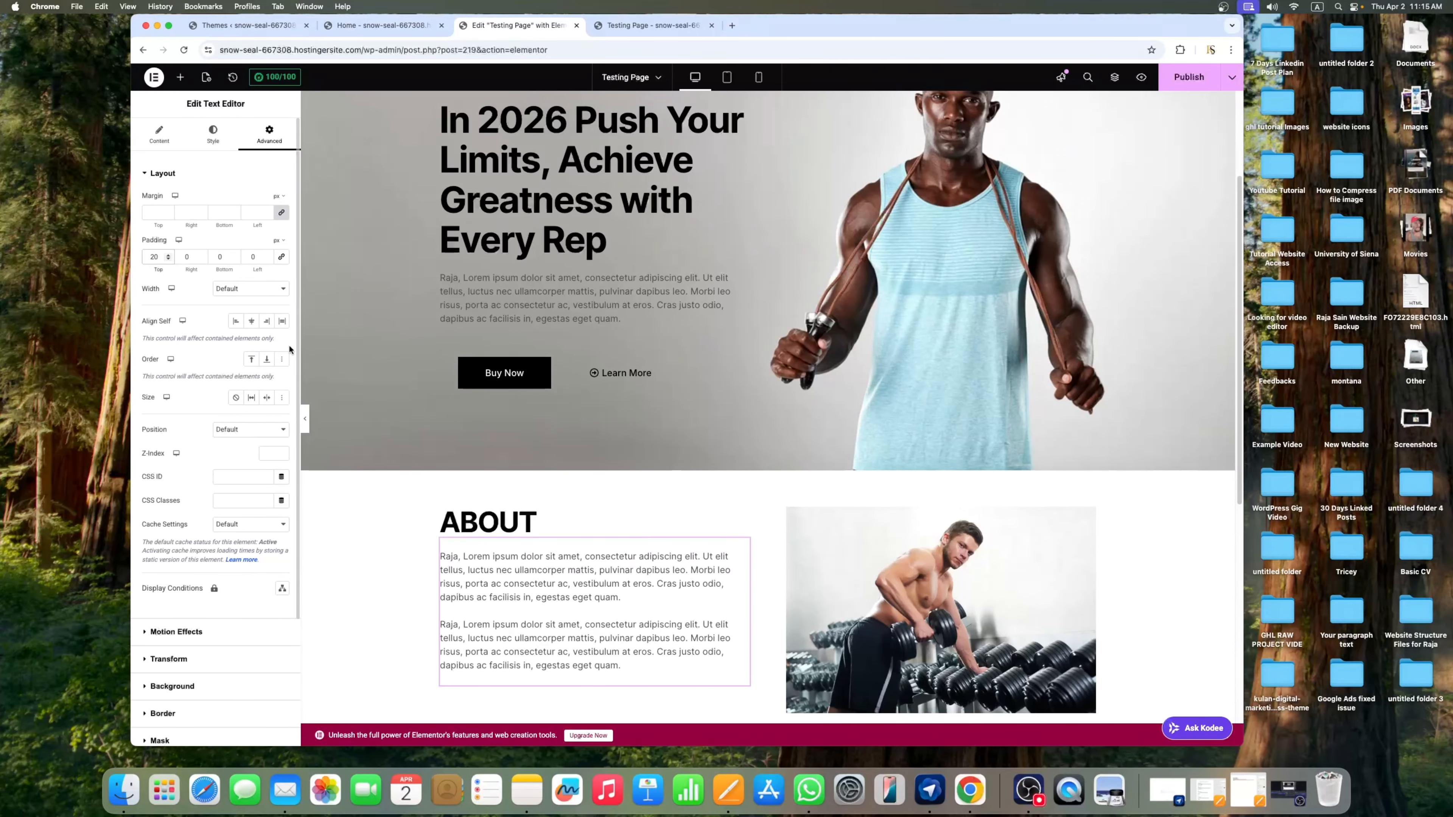
{"action": "left_click", "coordinate": [305, 419]}
{"action": "scroll", "coordinate": [543, 414], "scroll_direction": "down", "scroll_amount": 5}
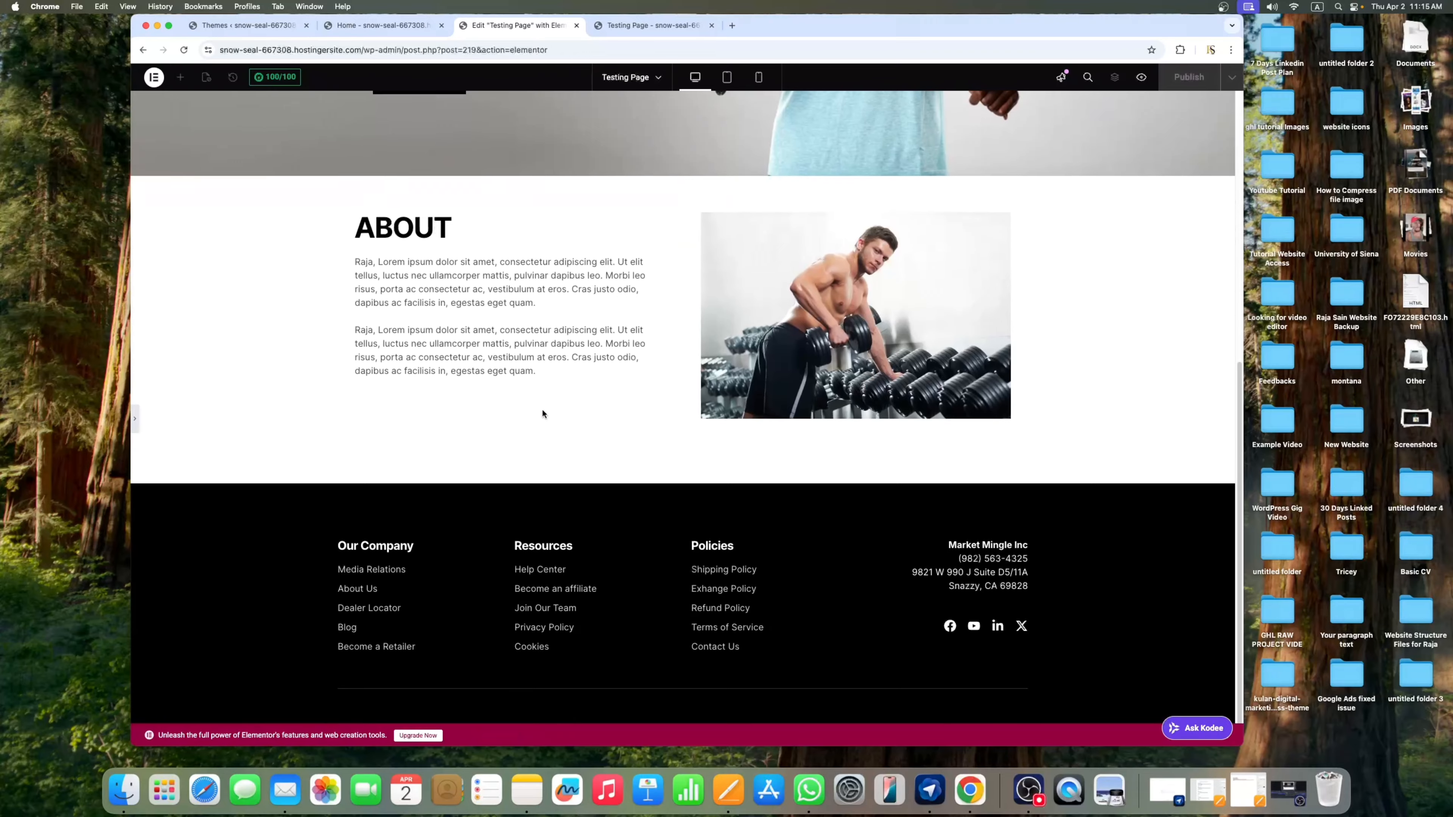
{"action": "scroll", "coordinate": [543, 414], "scroll_direction": "up", "scroll_amount": 4}
Change the "ABOUT" heading's title to "ABOUT US" and preview the section
{"action": "left_click", "coordinate": [137, 422]}
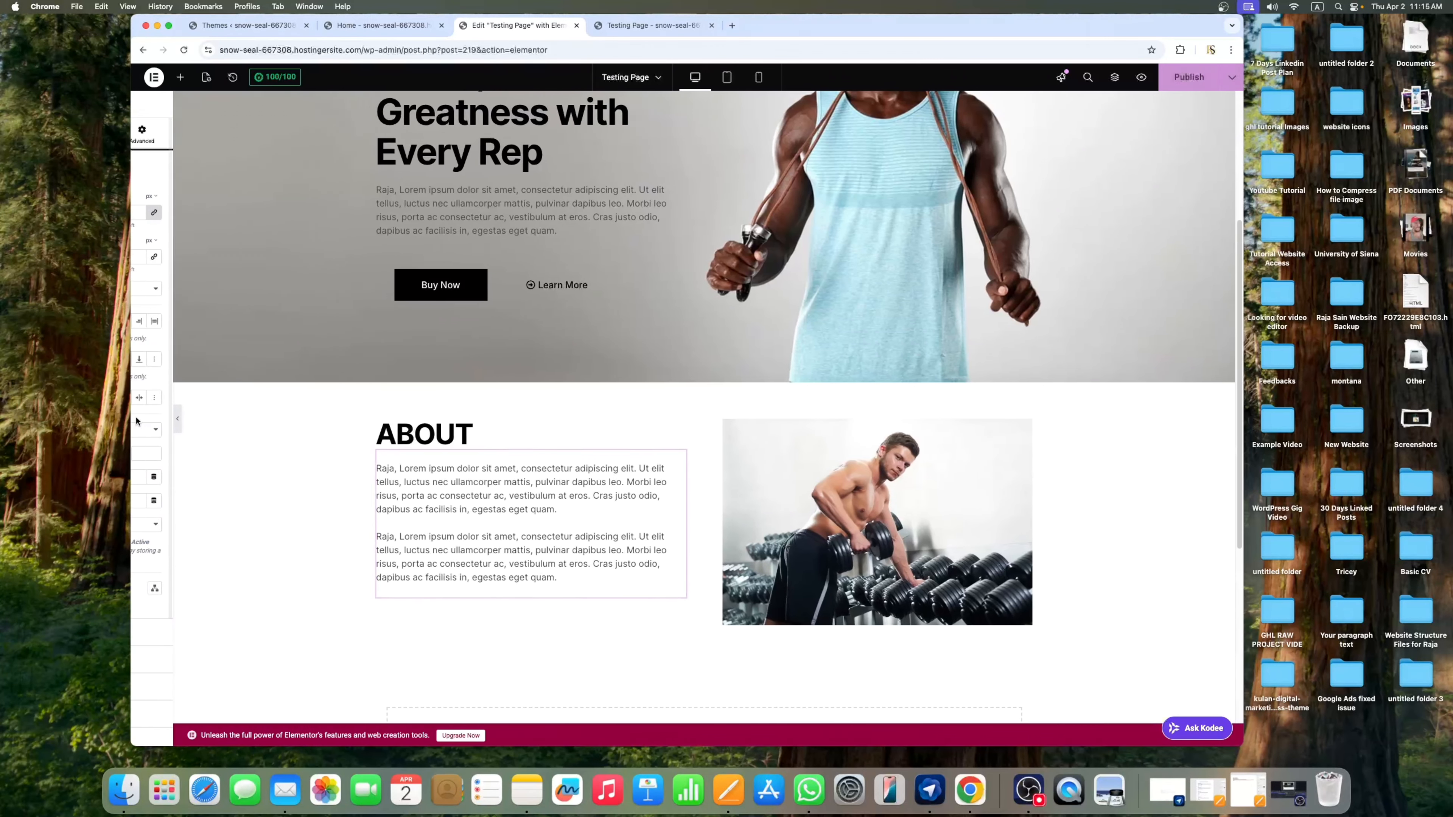
{"action": "left_click", "coordinate": [539, 420]}
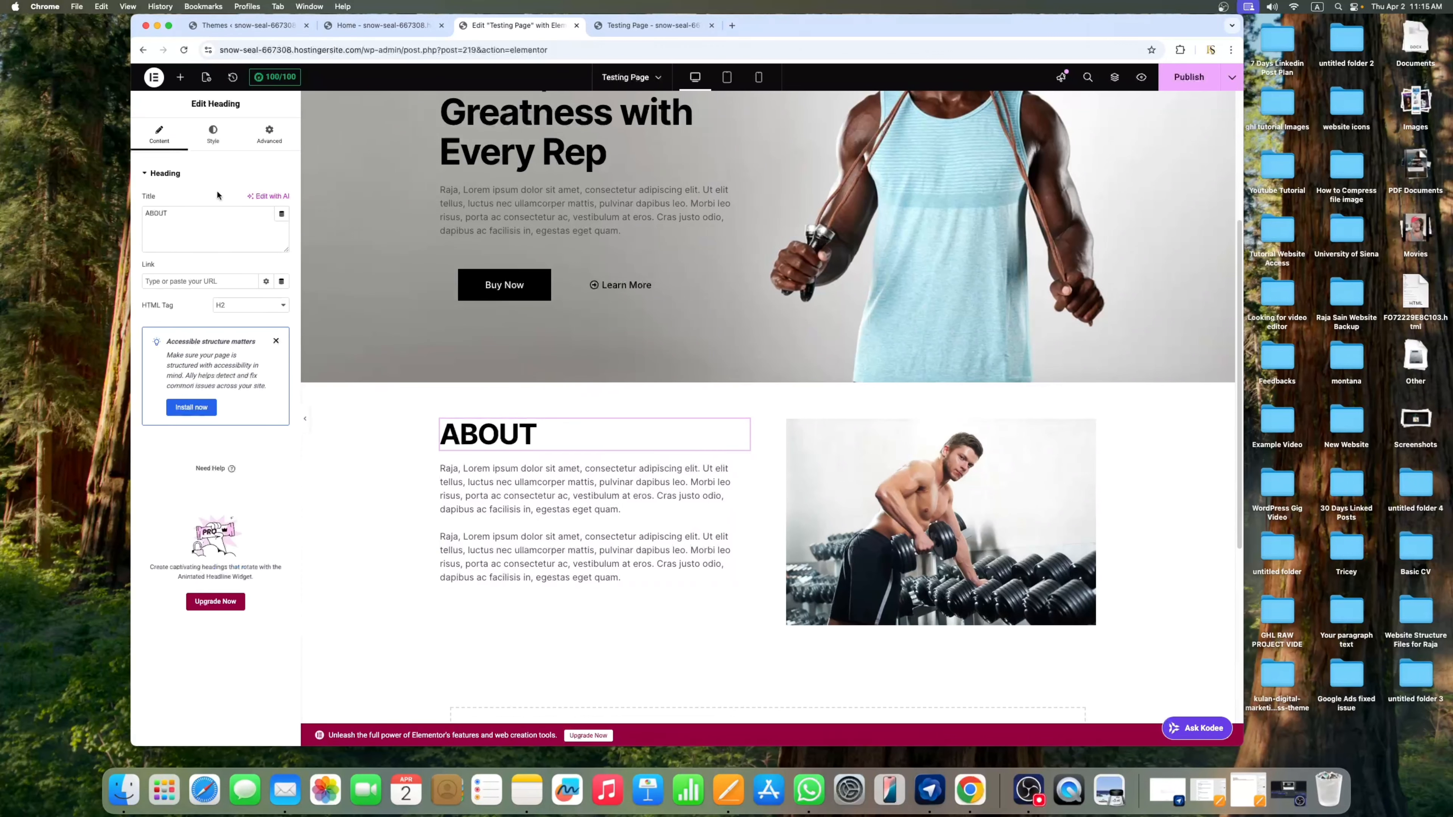
{"action": "type", "text": "US"}
{"action": "left_click", "coordinate": [305, 419]}
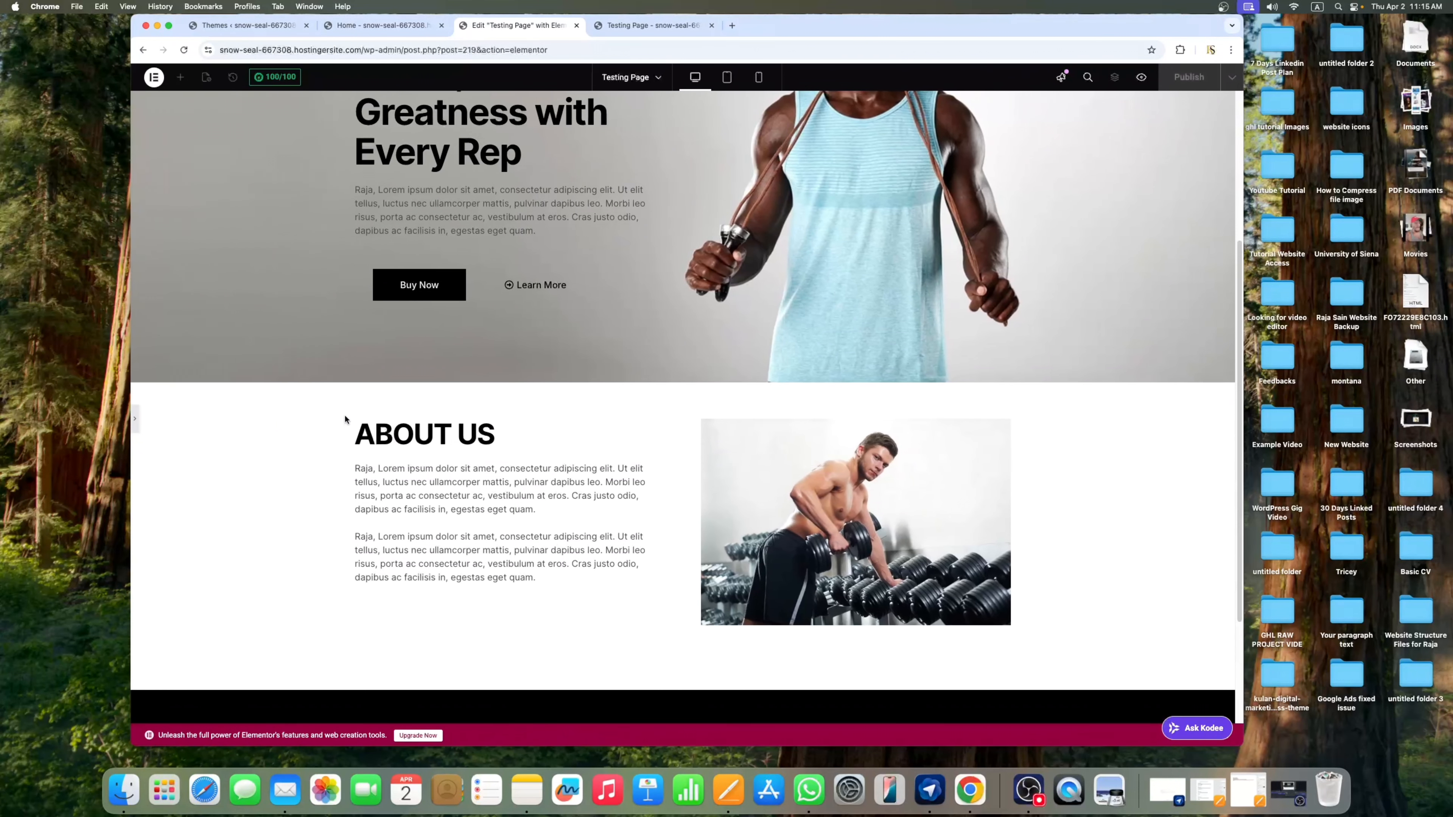
Unlink the "ABOUT US" section container's padding, set its right and bottom padding to 80 px, and preview the section
{"action": "scroll", "coordinate": [515, 401], "scroll_direction": "down", "scroll_amount": 3}
{"action": "scroll", "coordinate": [400, 400], "scroll_direction": "up", "scroll_amount": 2}
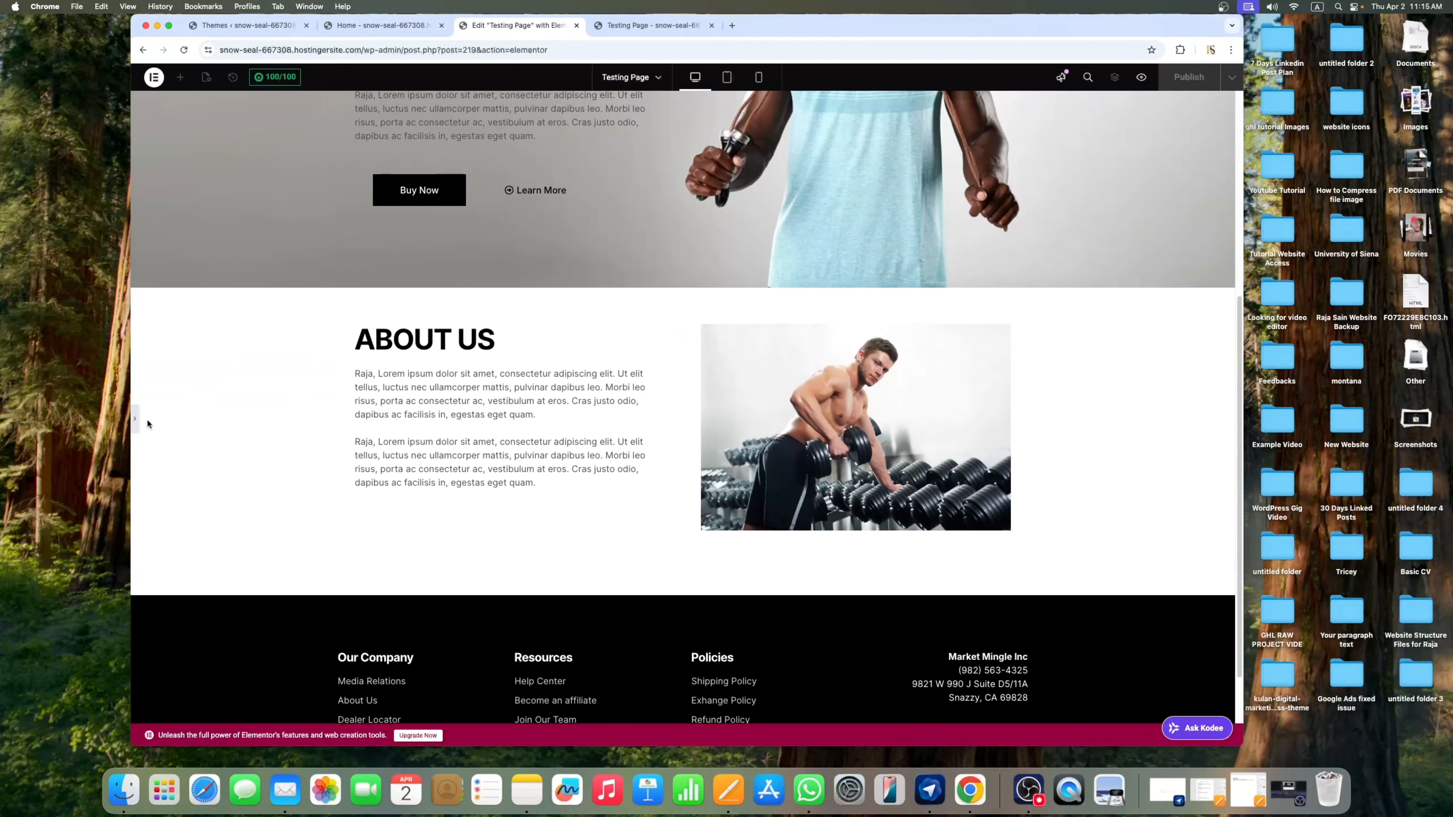
{"action": "left_click", "coordinate": [135, 422]}
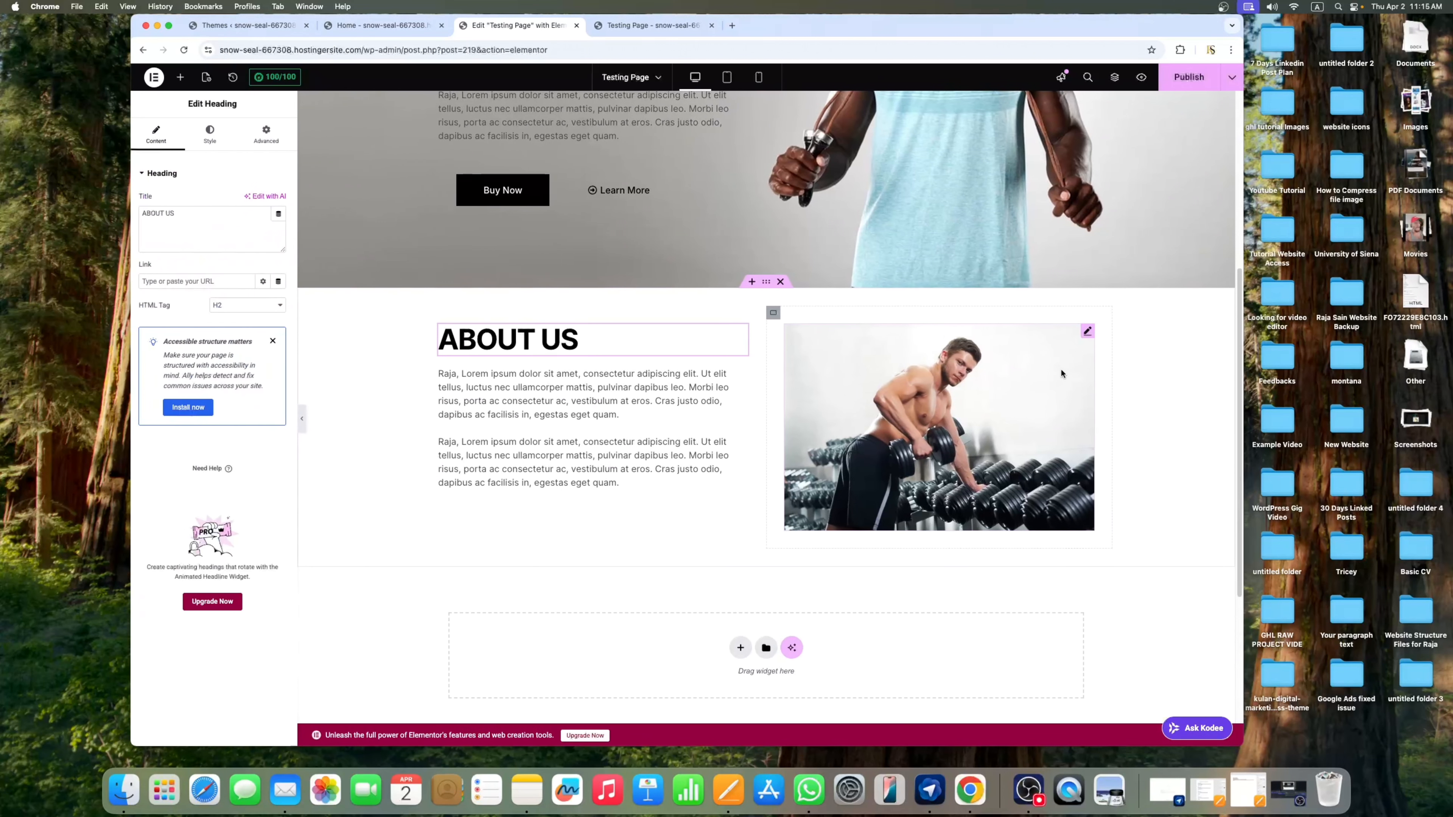
{"action": "left_click", "coordinate": [769, 283]}
{"action": "left_click", "coordinate": [269, 134]}
{"action": "left_click", "coordinate": [284, 257]}
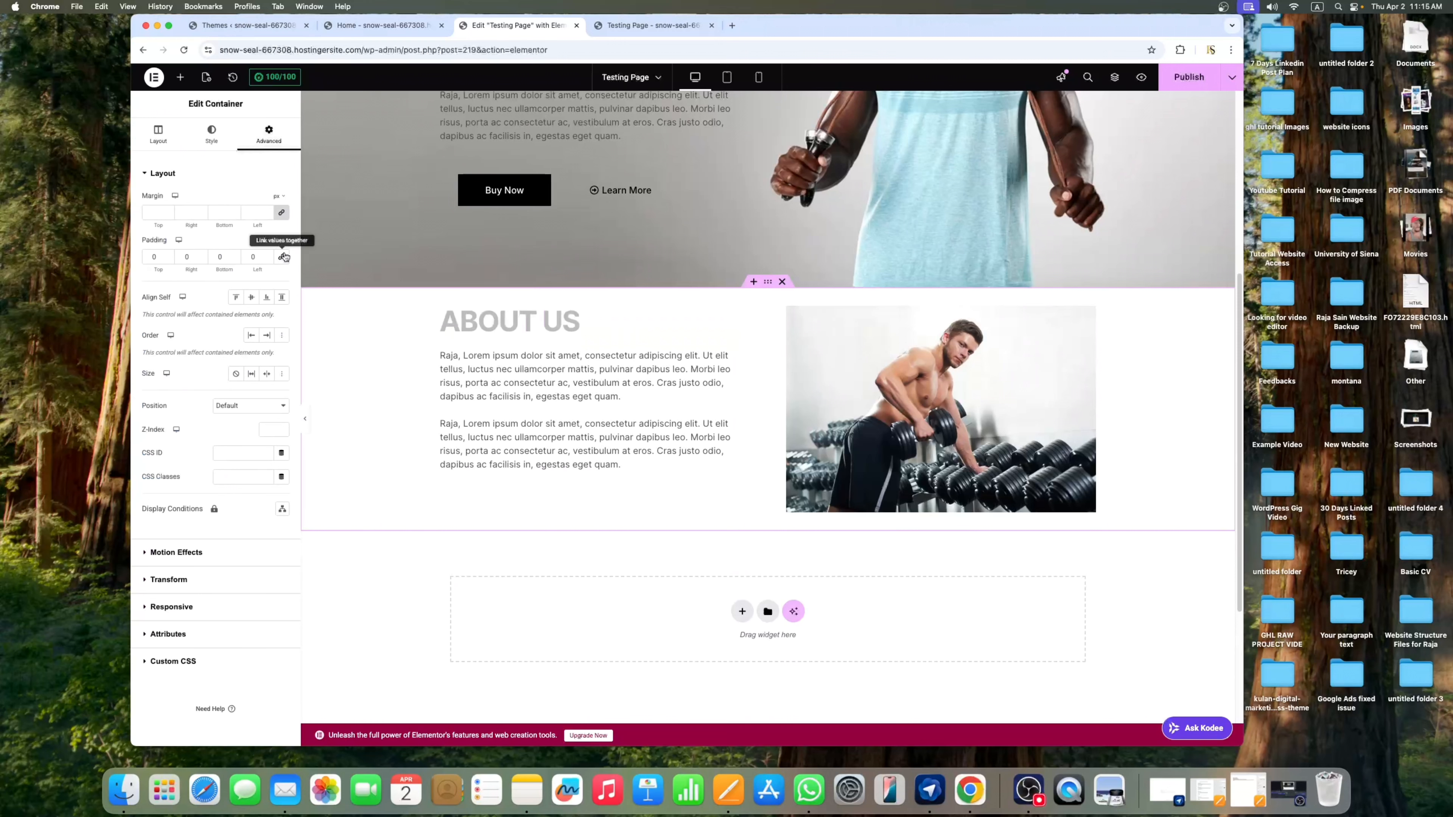
{"action": "left_click", "coordinate": [183, 257]}
{"action": "type", "text": "8"}
{"action": "left_click", "coordinate": [219, 257]}
{"action": "type", "text": "80"}
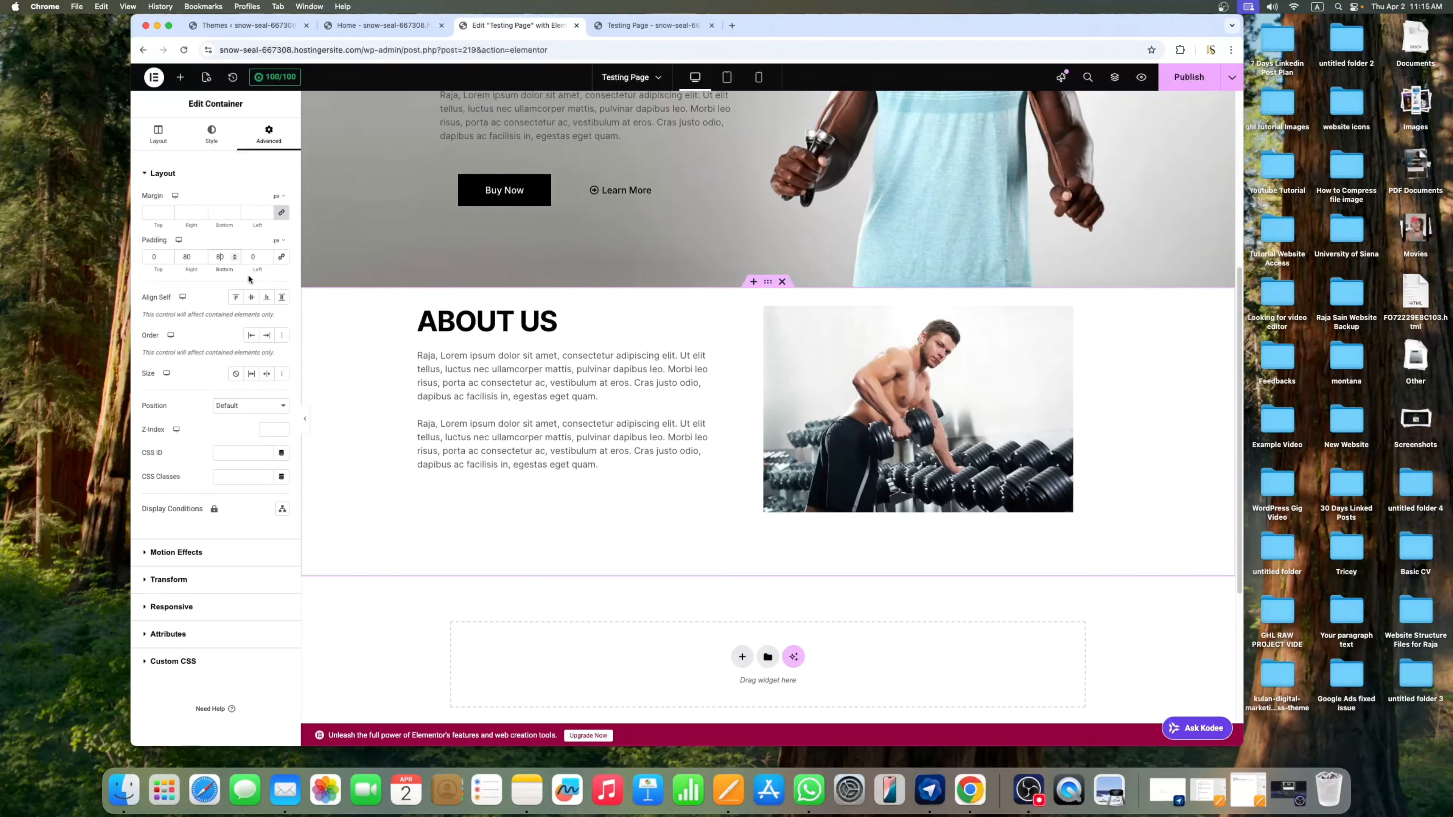
{"action": "left_click", "coordinate": [306, 413]}
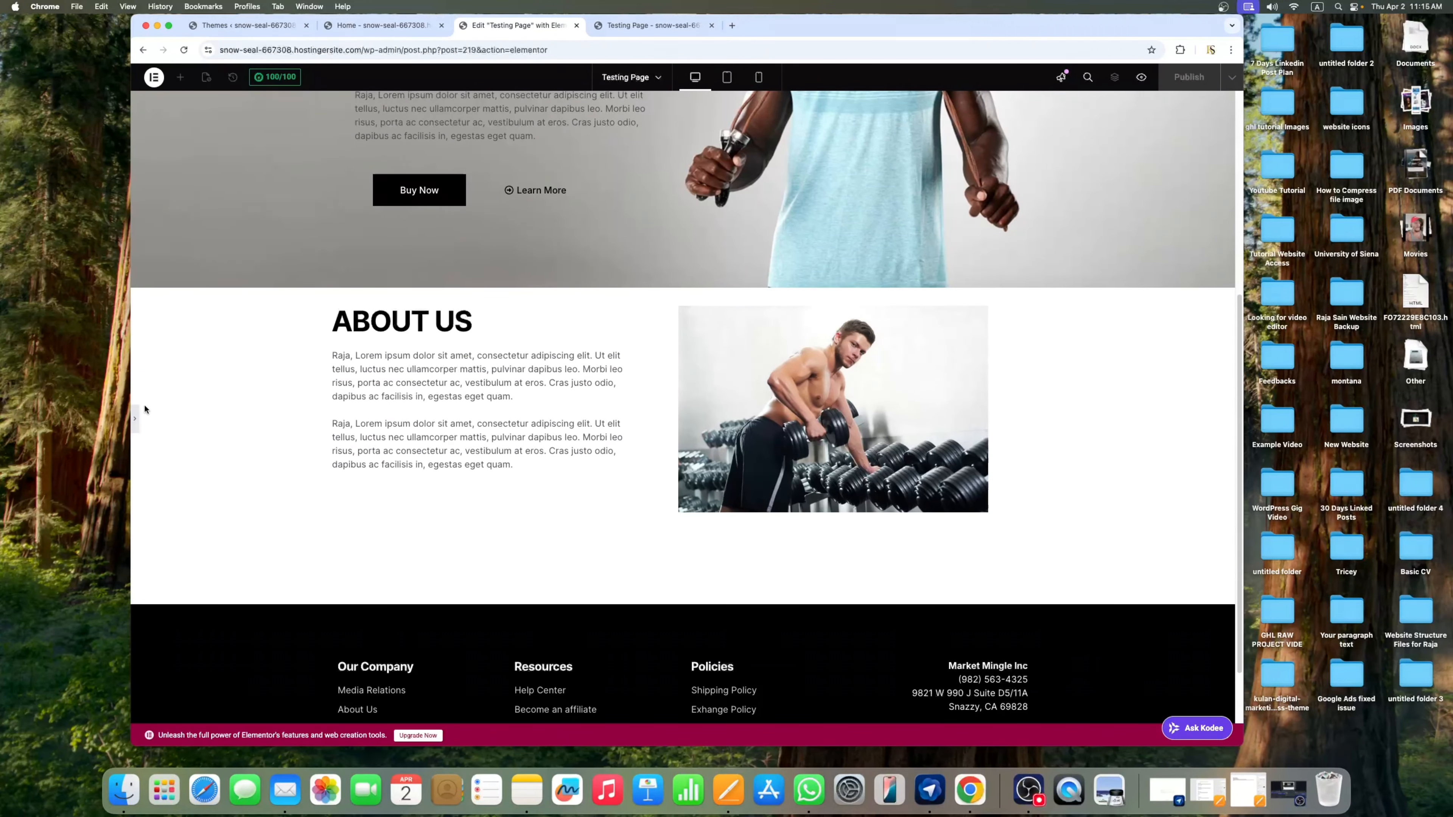
Set the "ABOUT US" container's right padding to 0 and top padding to 80 px, and preview the page
{"action": "left_click", "coordinate": [136, 417]}
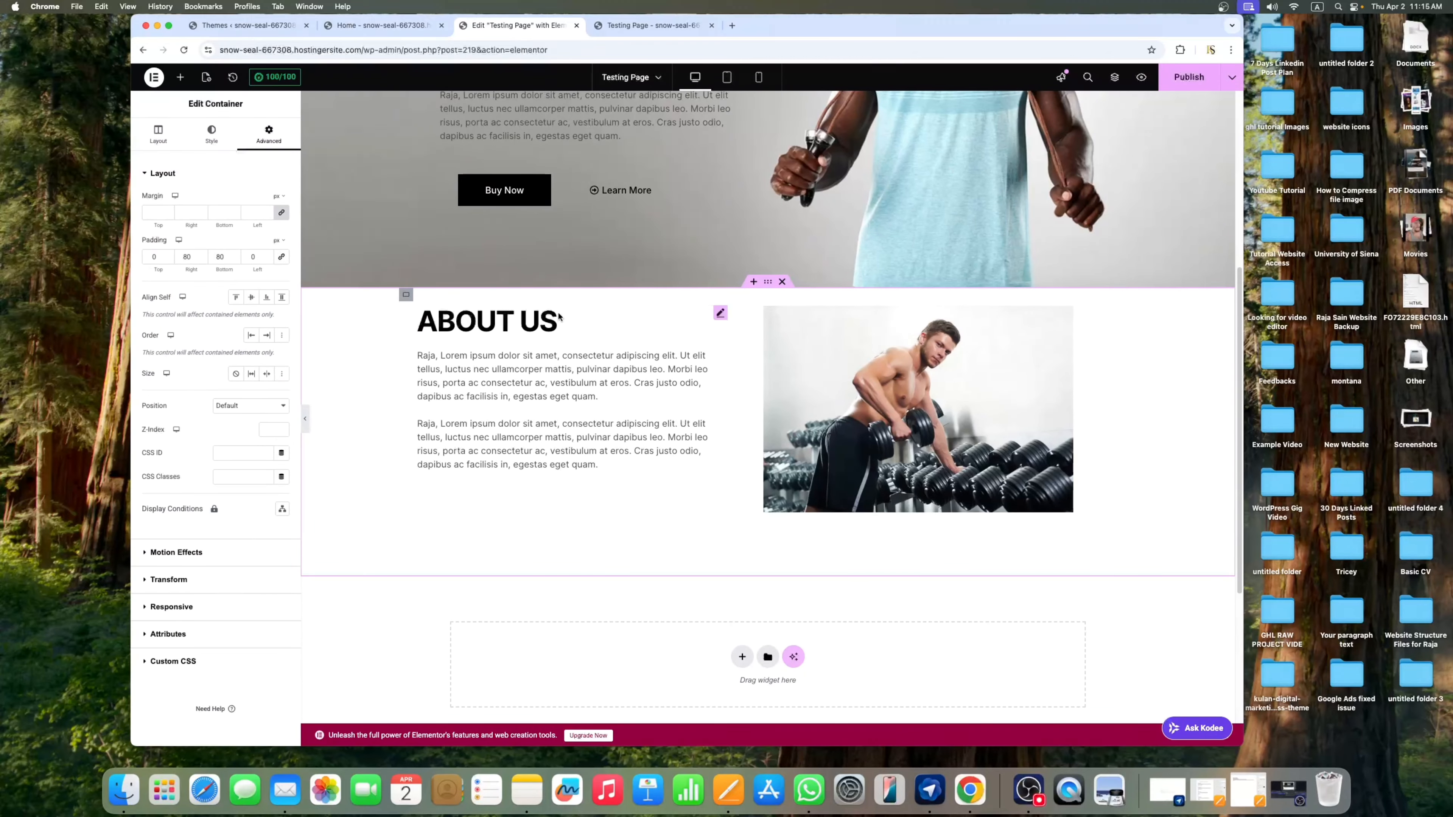
{"action": "double_click", "coordinate": [195, 258]}
{"action": "type", "text": "0"}
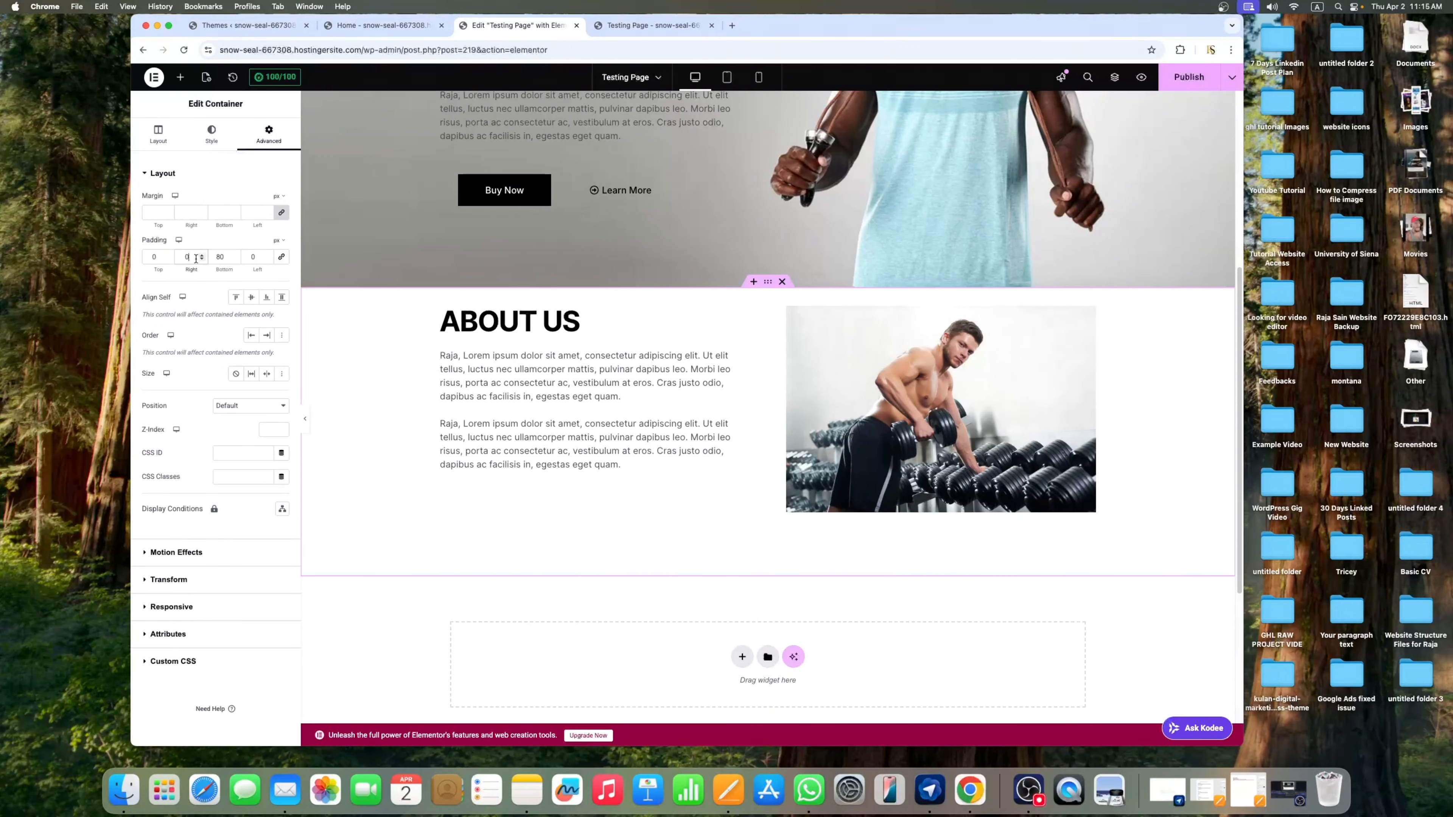
{"action": "double_click", "coordinate": [153, 257]}
{"action": "type", "text": "80"}
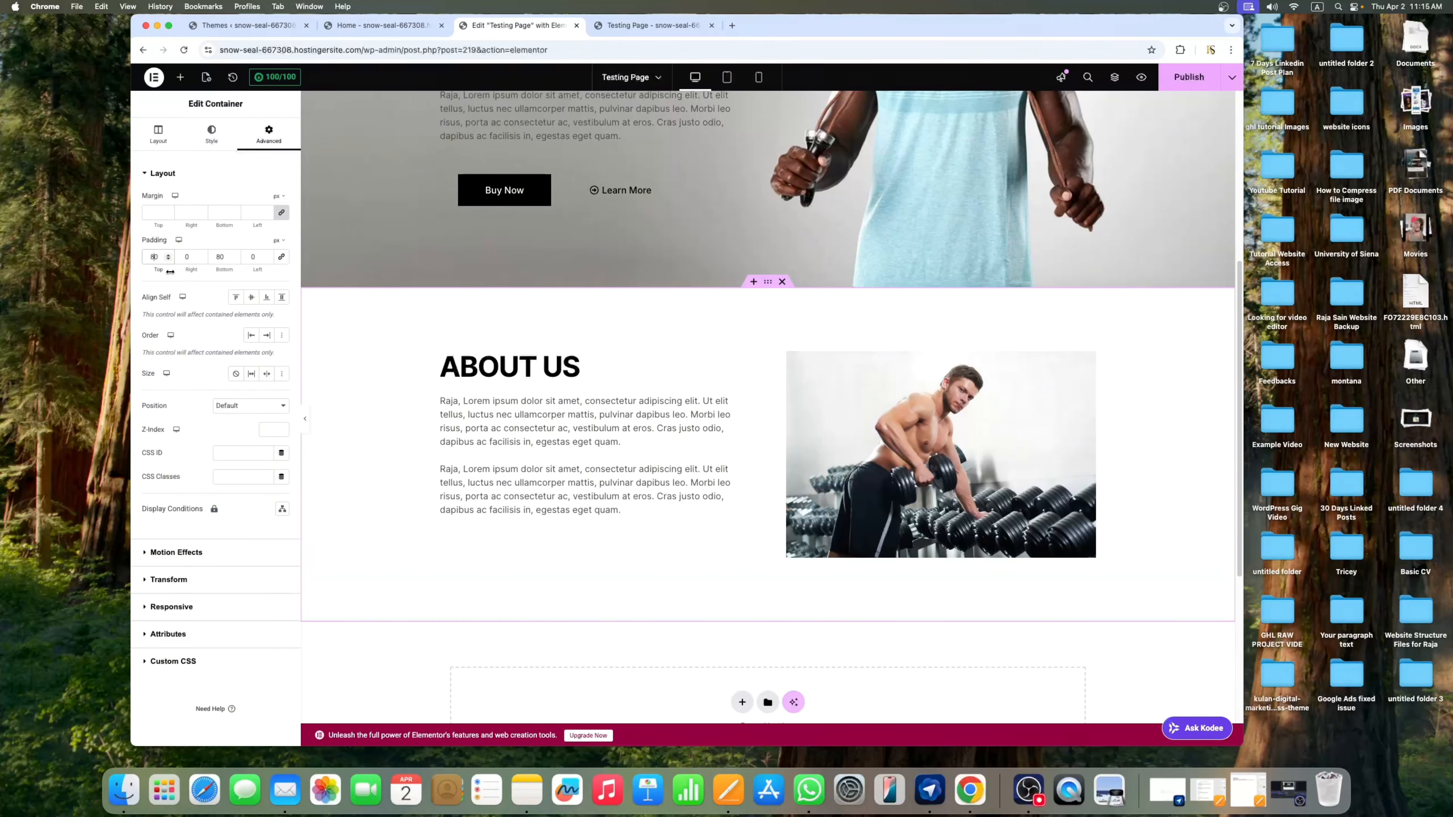
{"action": "left_click", "coordinate": [305, 420]}
{"action": "scroll", "coordinate": [801, 360], "scroll_direction": "up", "scroll_amount": 6}
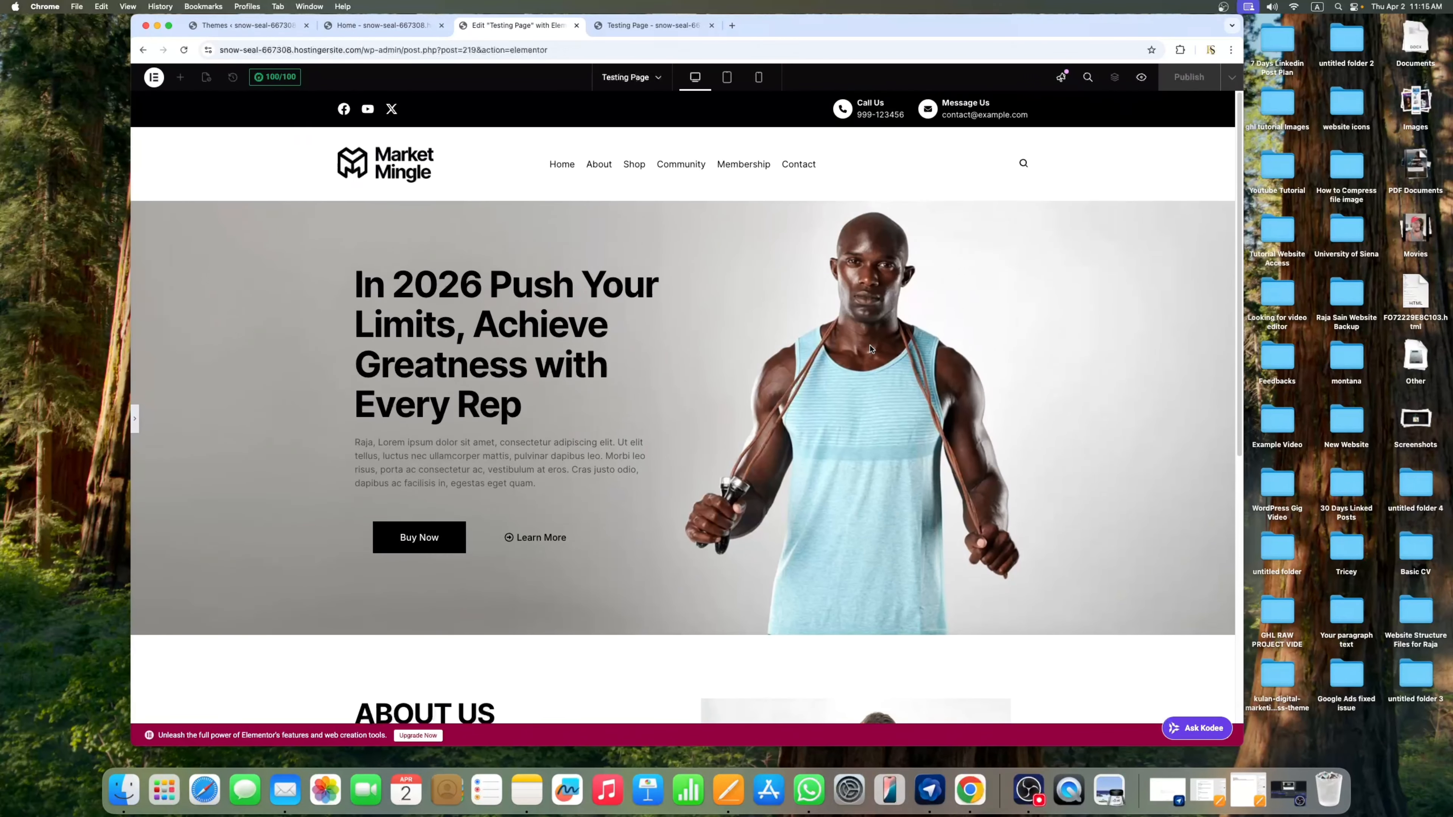
{"action": "scroll", "coordinate": [868, 360], "scroll_direction": "down", "scroll_amount": 1}
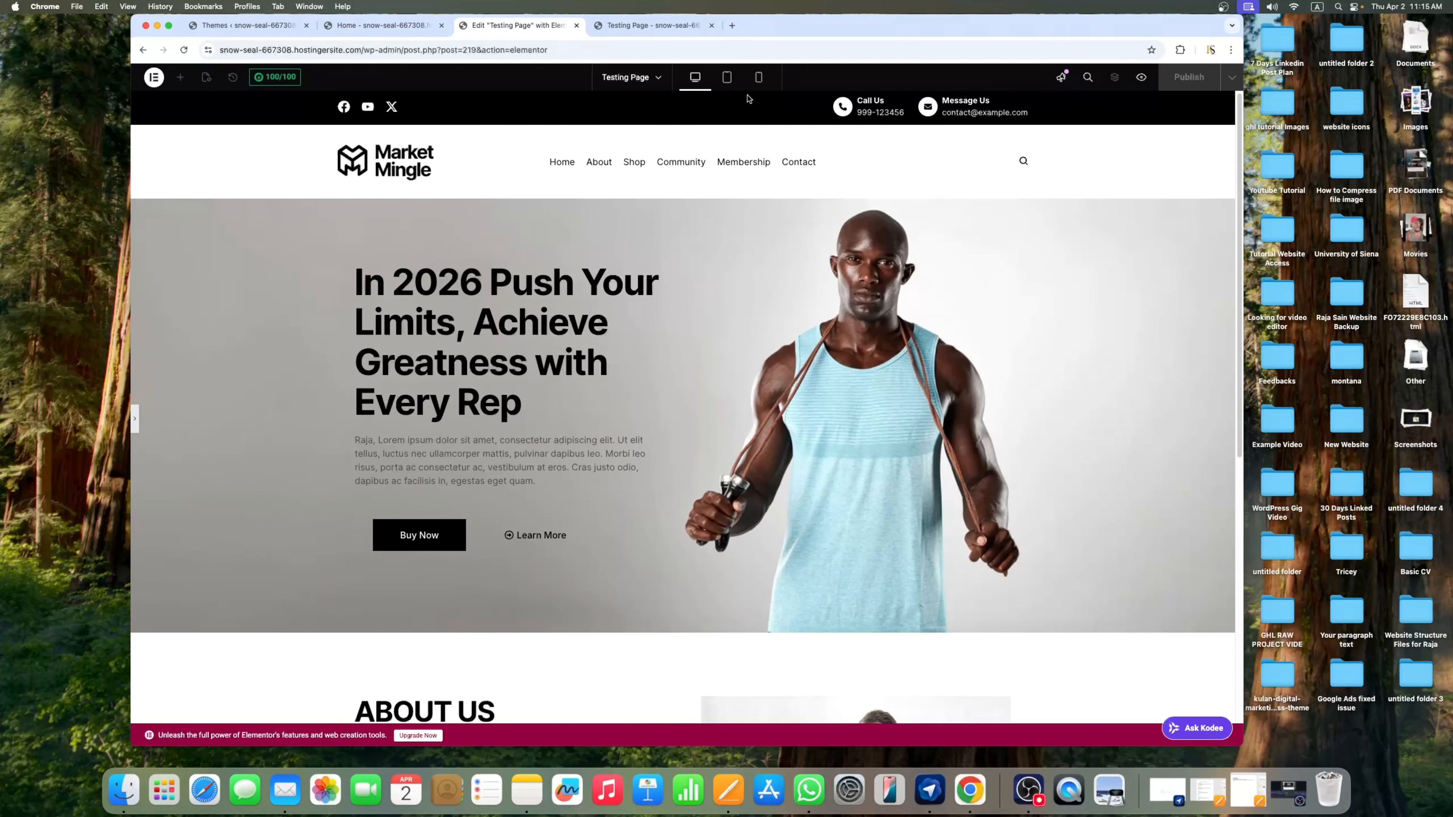
Switch to the mobile layout and set the hero heading's font size to 32 px
{"action": "left_click", "coordinate": [138, 425]}
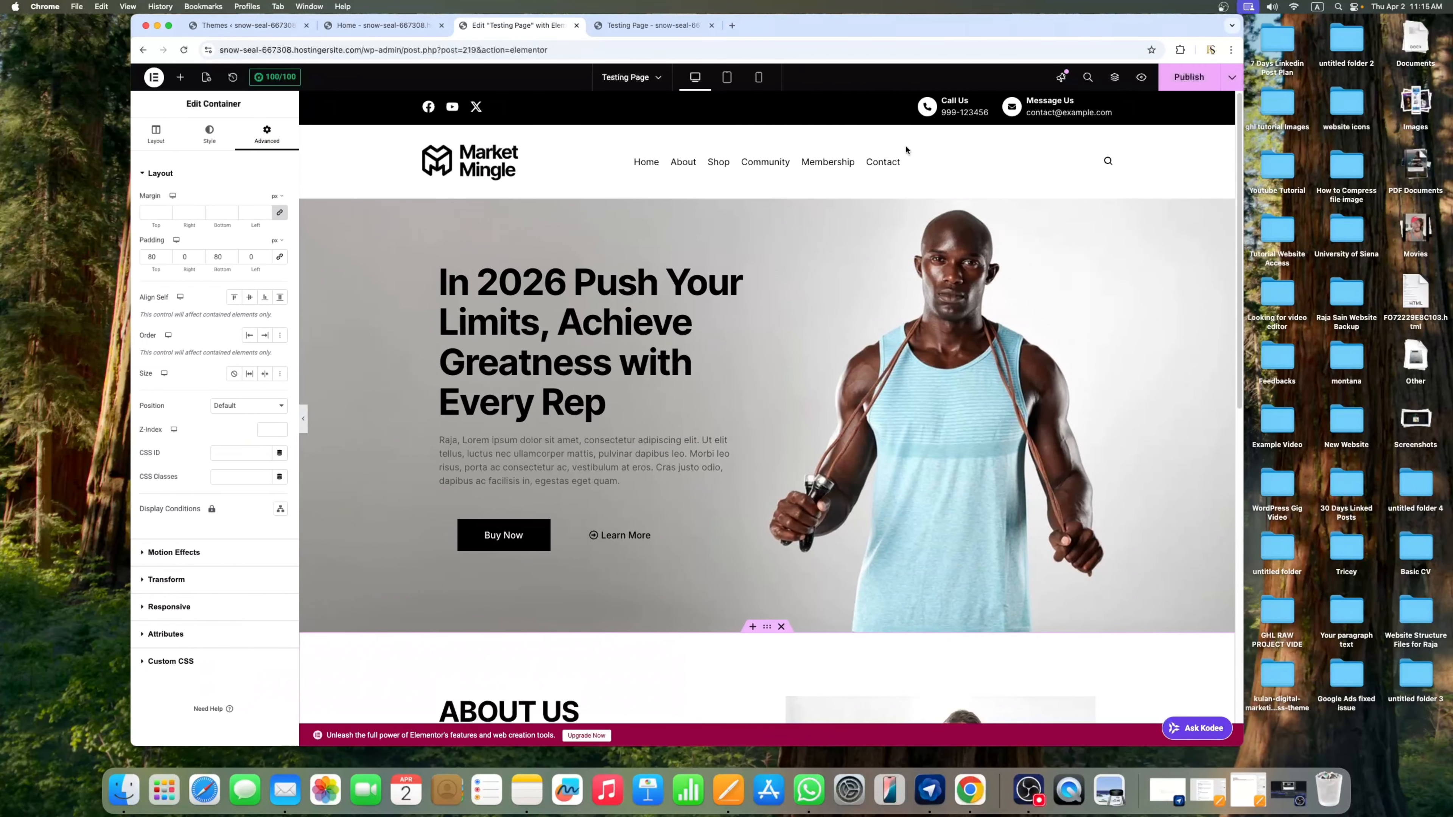
{"action": "left_click", "coordinate": [760, 81]}
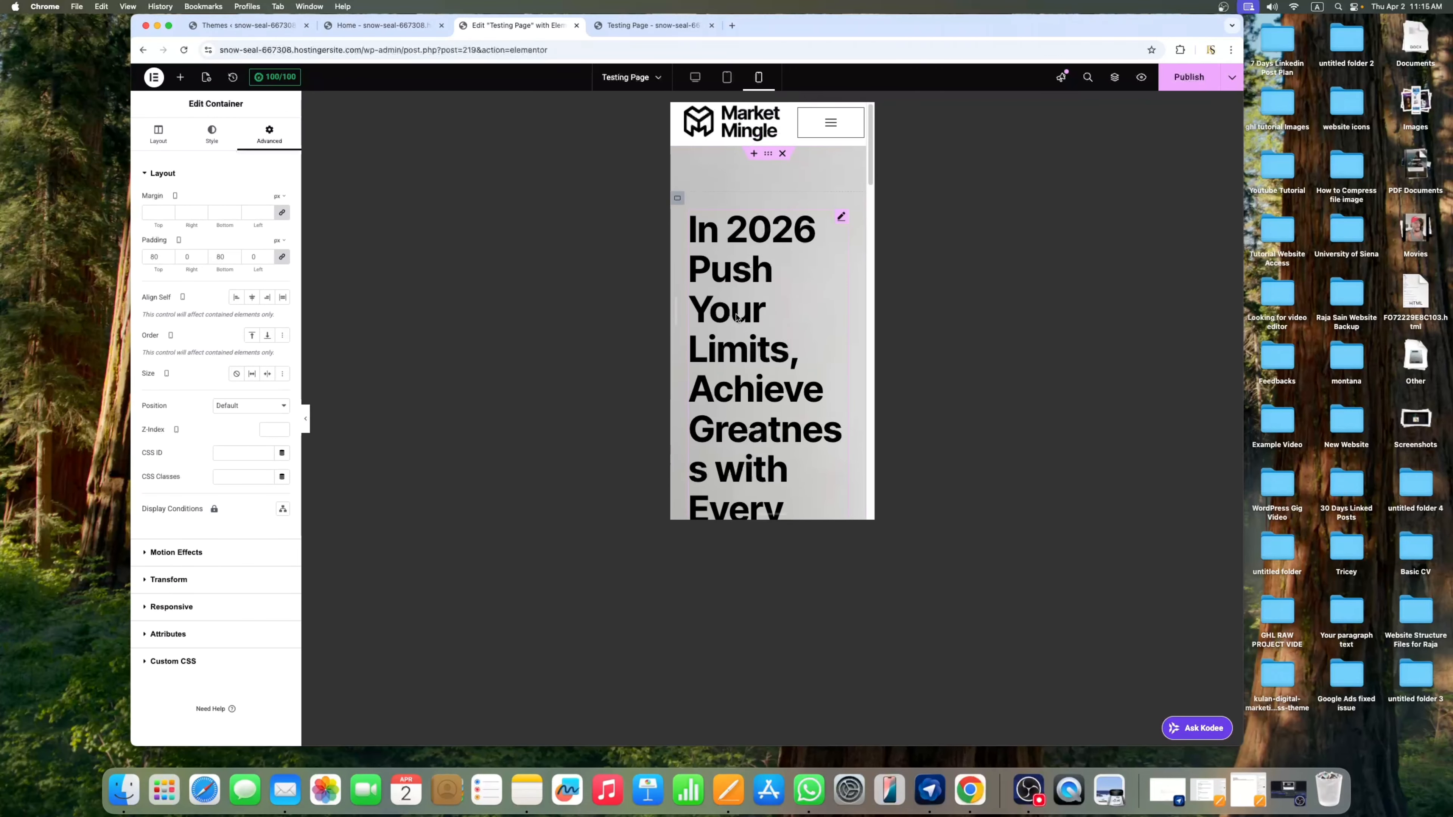
{"action": "scroll", "coordinate": [738, 316], "scroll_direction": "down", "scroll_amount": 10}
{"action": "scroll", "coordinate": [801, 298], "scroll_direction": "up", "scroll_amount": 10}
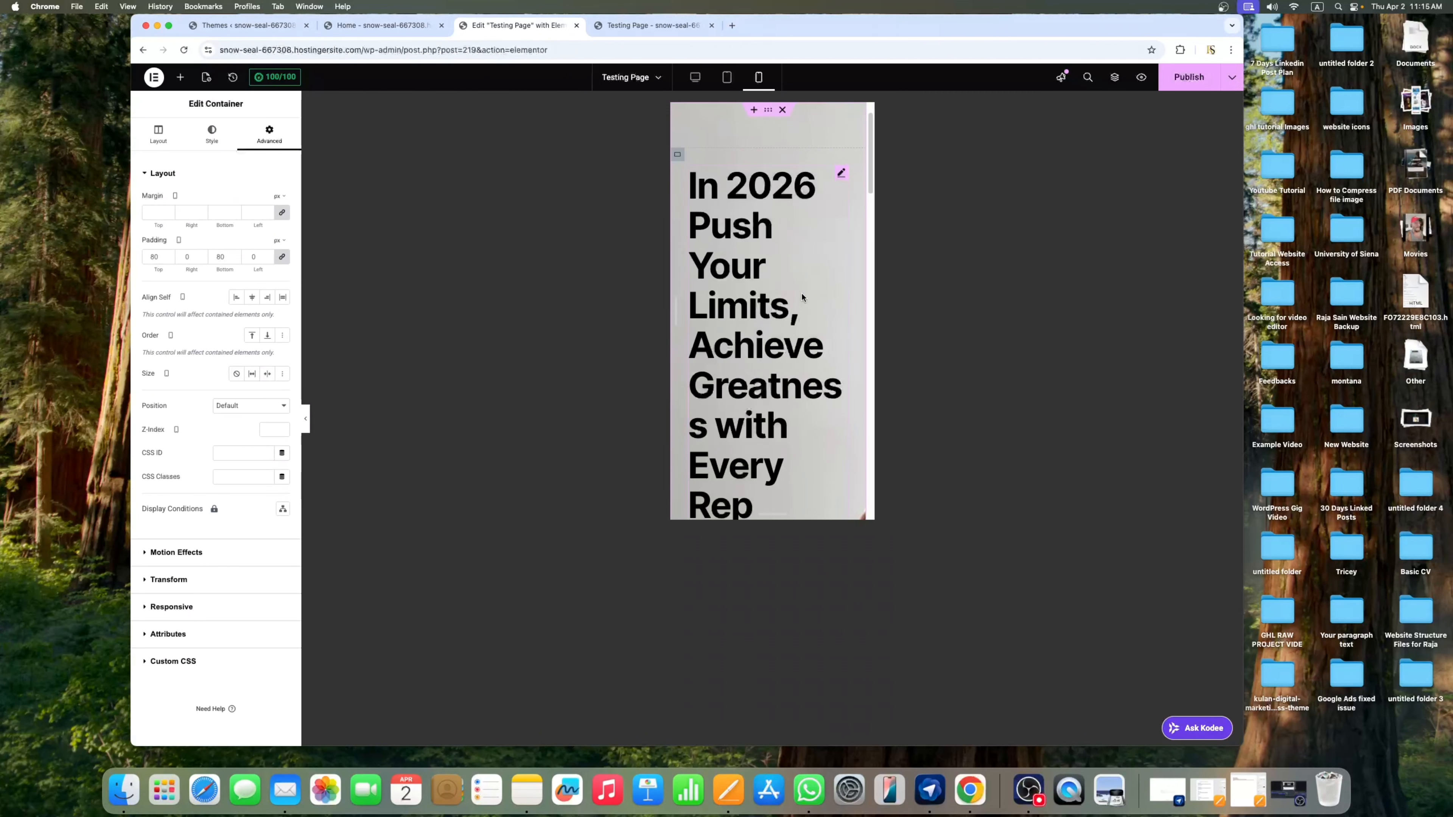
{"action": "left_click", "coordinate": [840, 211]}
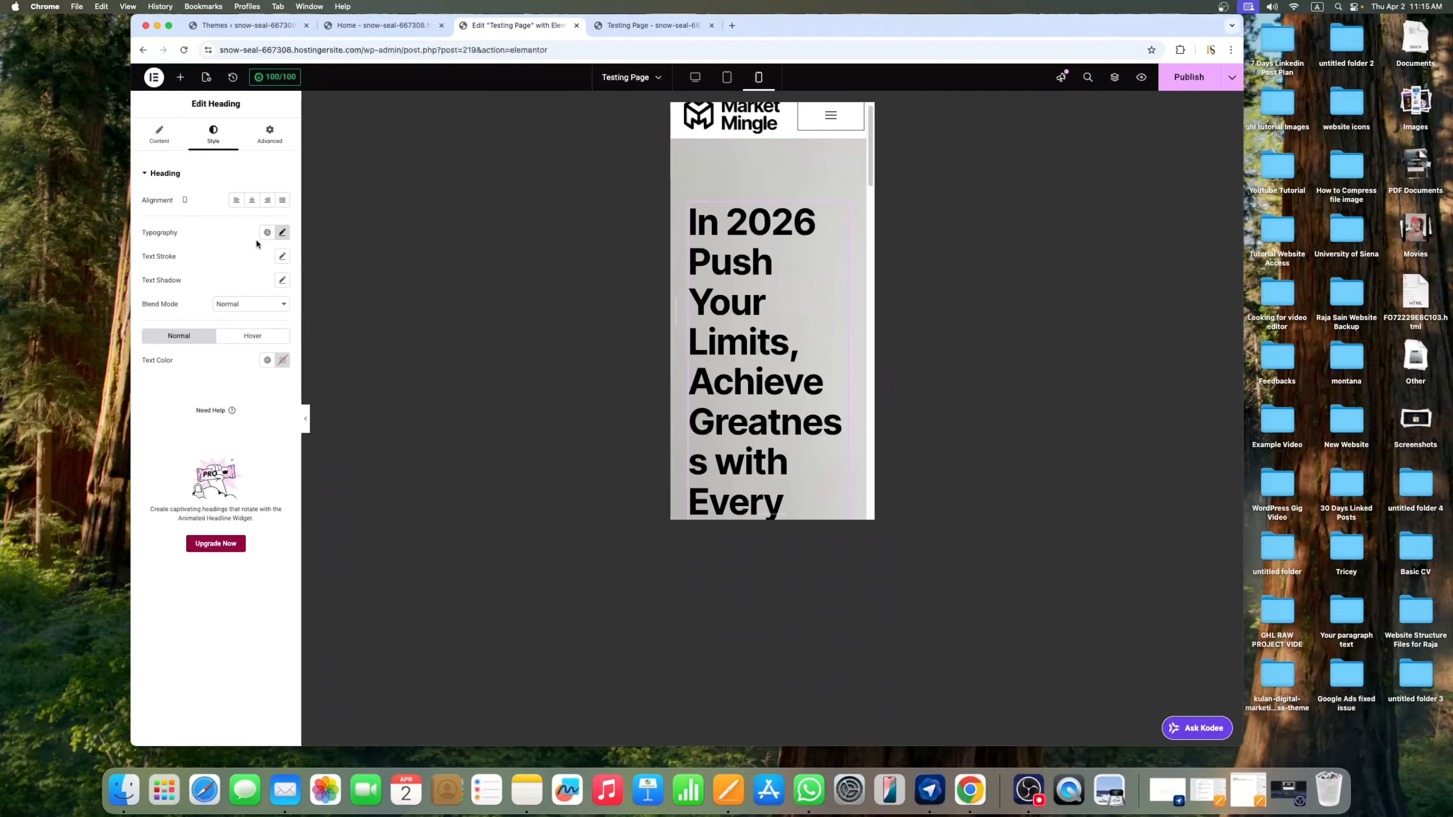
{"action": "left_click", "coordinate": [283, 232]}
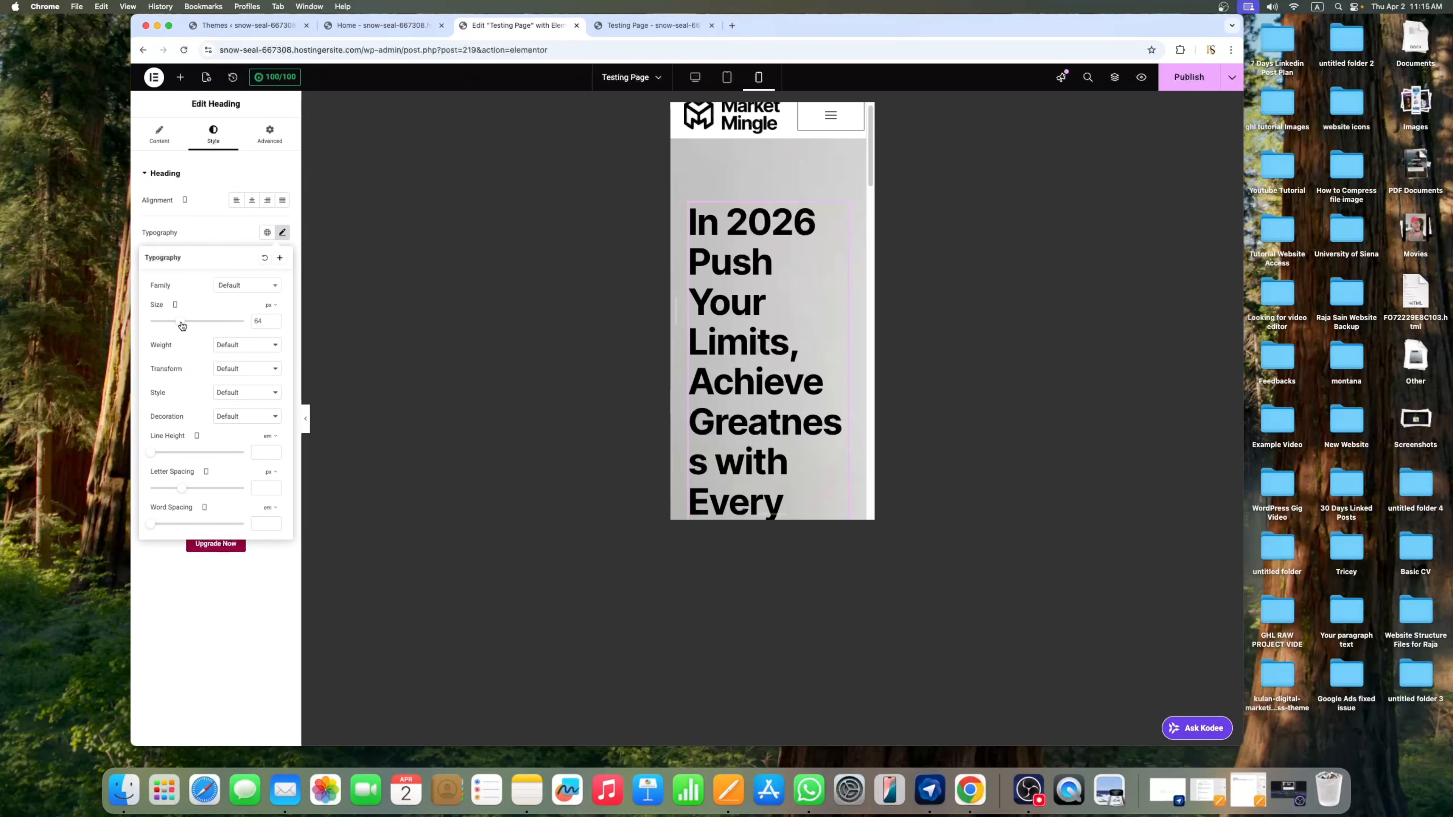
{"action": "left_click_drag", "start_coordinate": [182, 325], "coordinate": [169, 327]}
{"action": "mouse_move", "coordinate": [758, 314]}
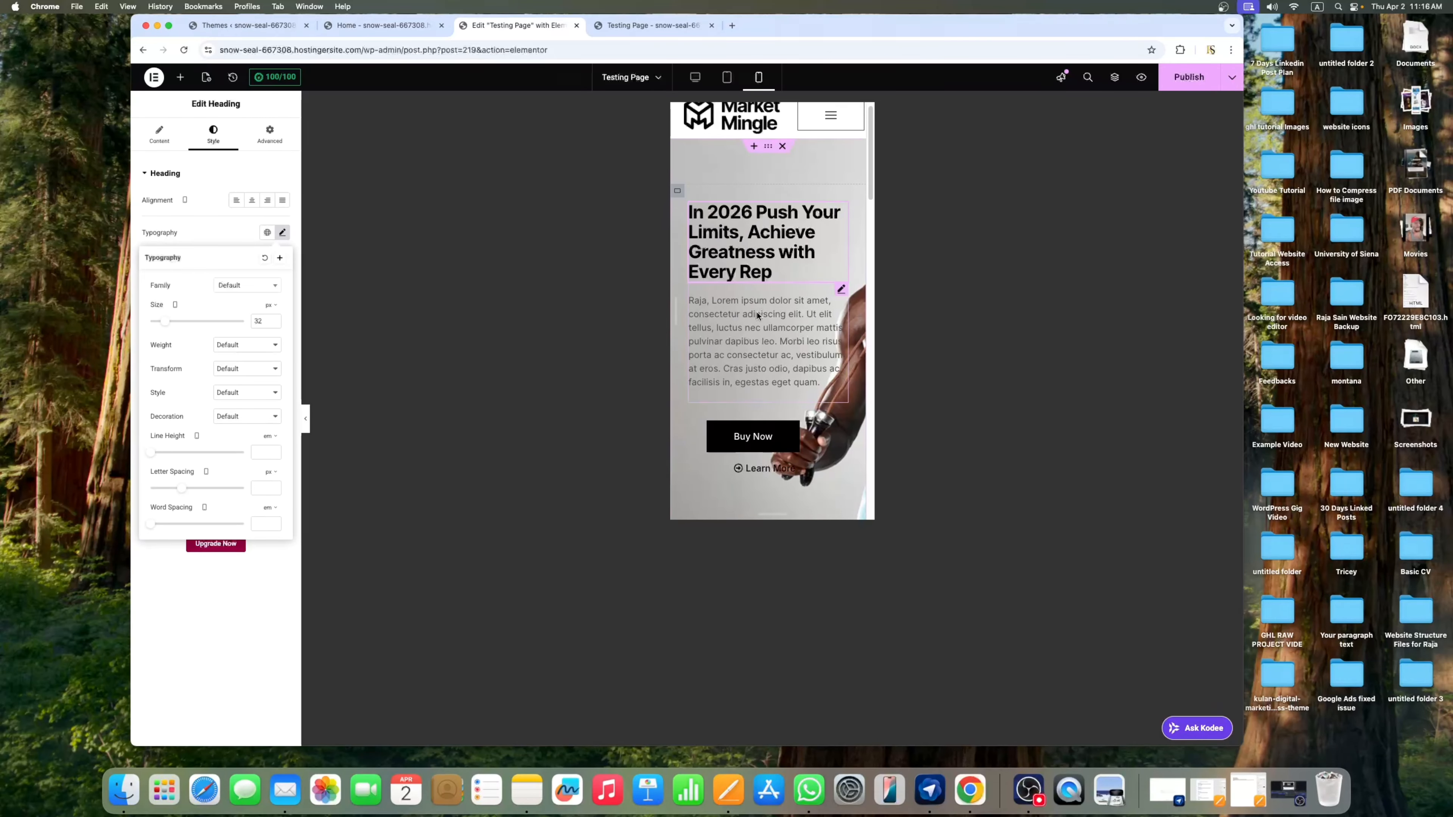
Set the hero container's background image position to Center Left for mobile
{"action": "left_click", "coordinate": [768, 147]}
{"action": "left_click", "coordinate": [212, 133]}
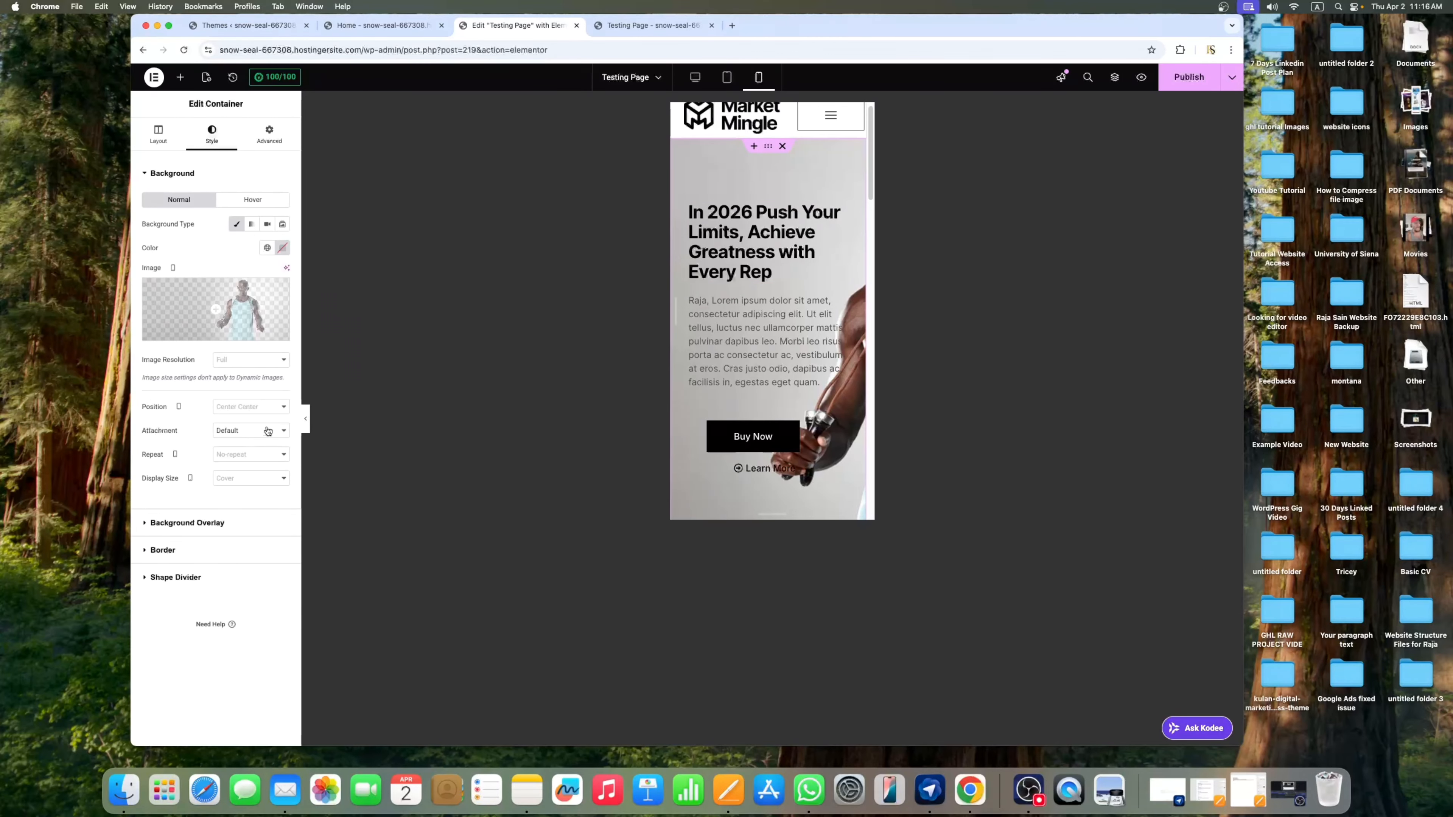
{"action": "left_click", "coordinate": [243, 408]}
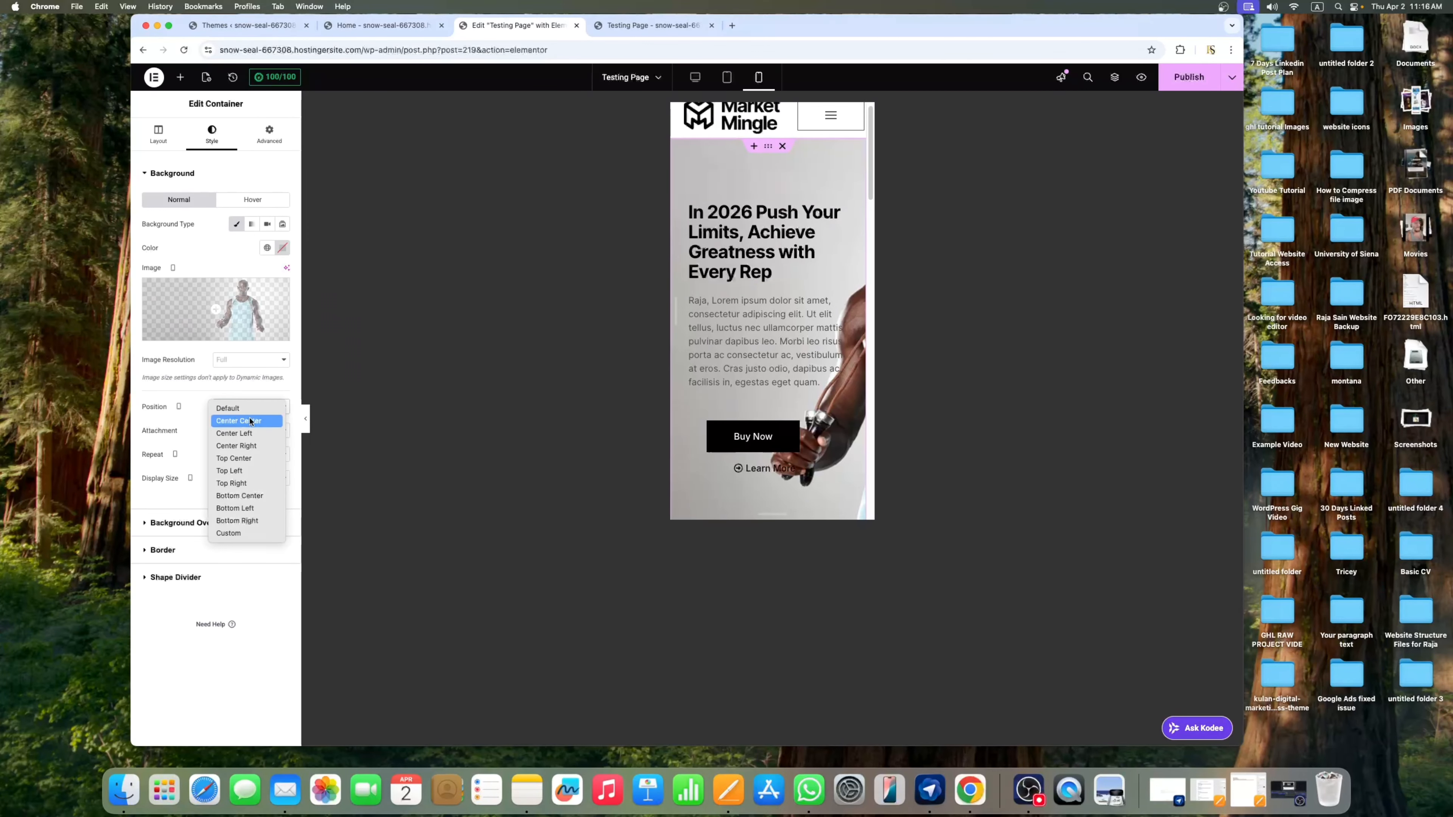
{"action": "left_click", "coordinate": [249, 408]}
{"action": "left_click", "coordinate": [250, 407]}
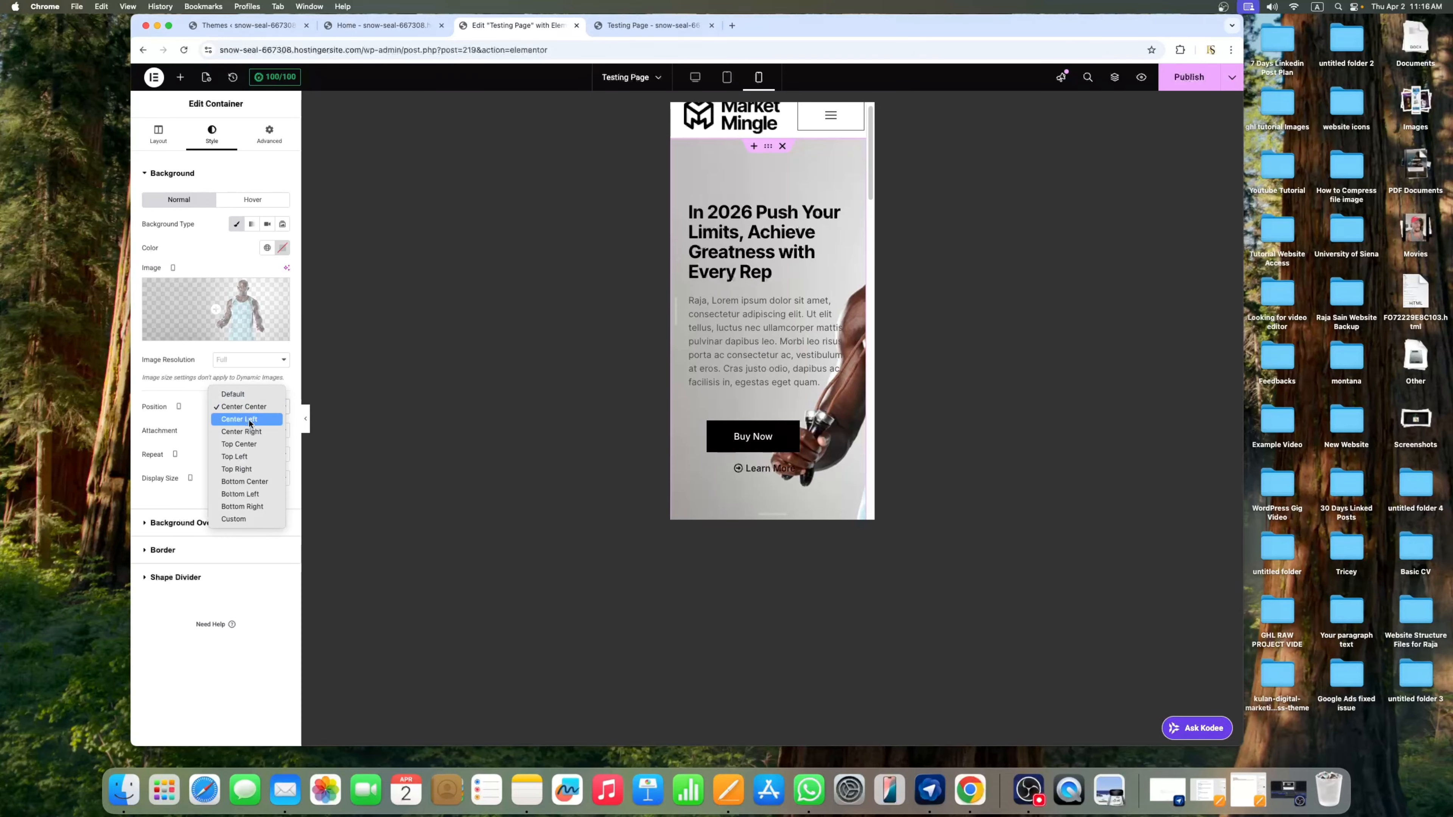
{"action": "left_click", "coordinate": [250, 419]}
Try the Center Right and Bottom Center positions for the hero's mobile background image
{"action": "left_click", "coordinate": [256, 408]}
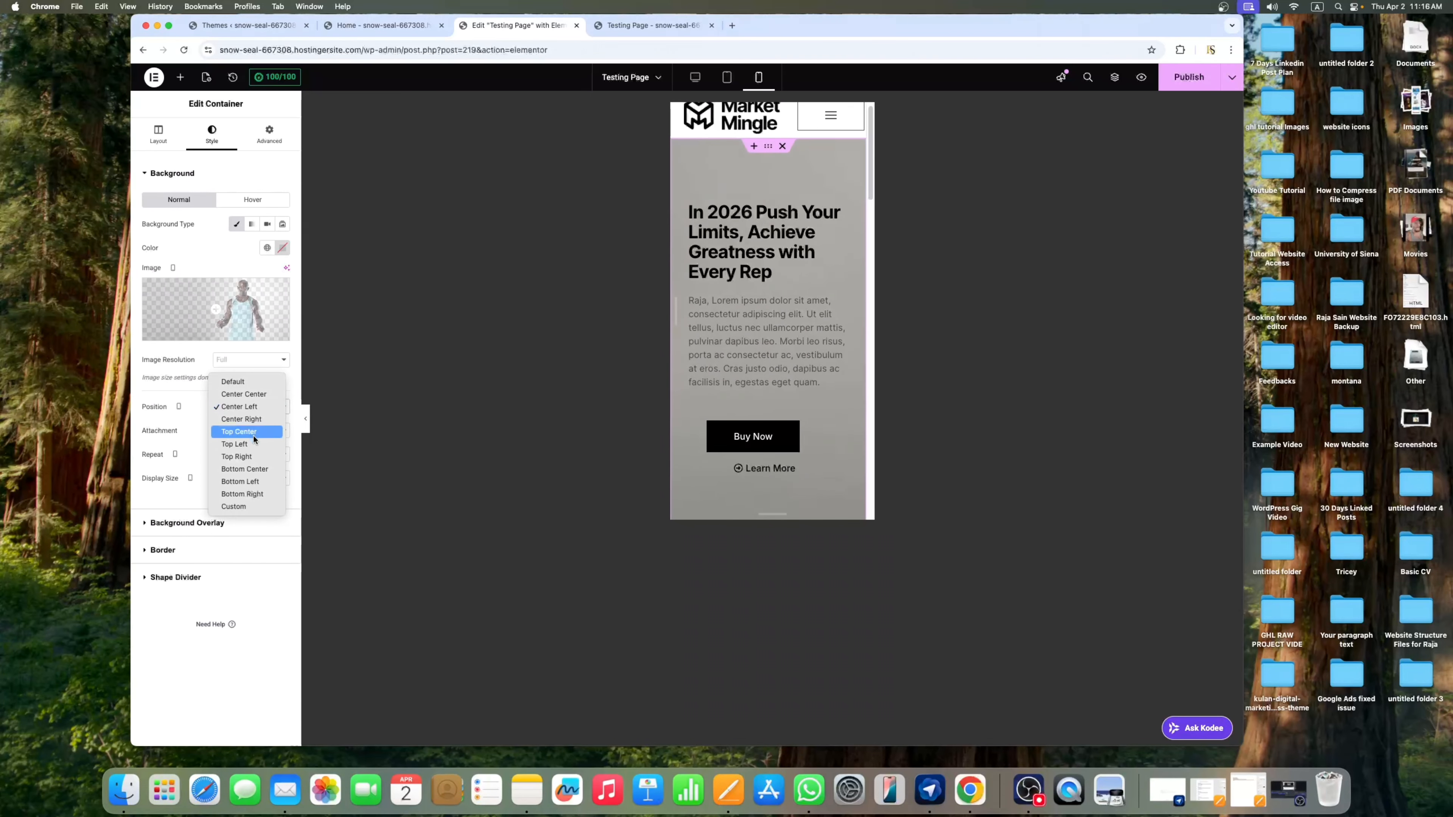
{"action": "left_click", "coordinate": [254, 419]}
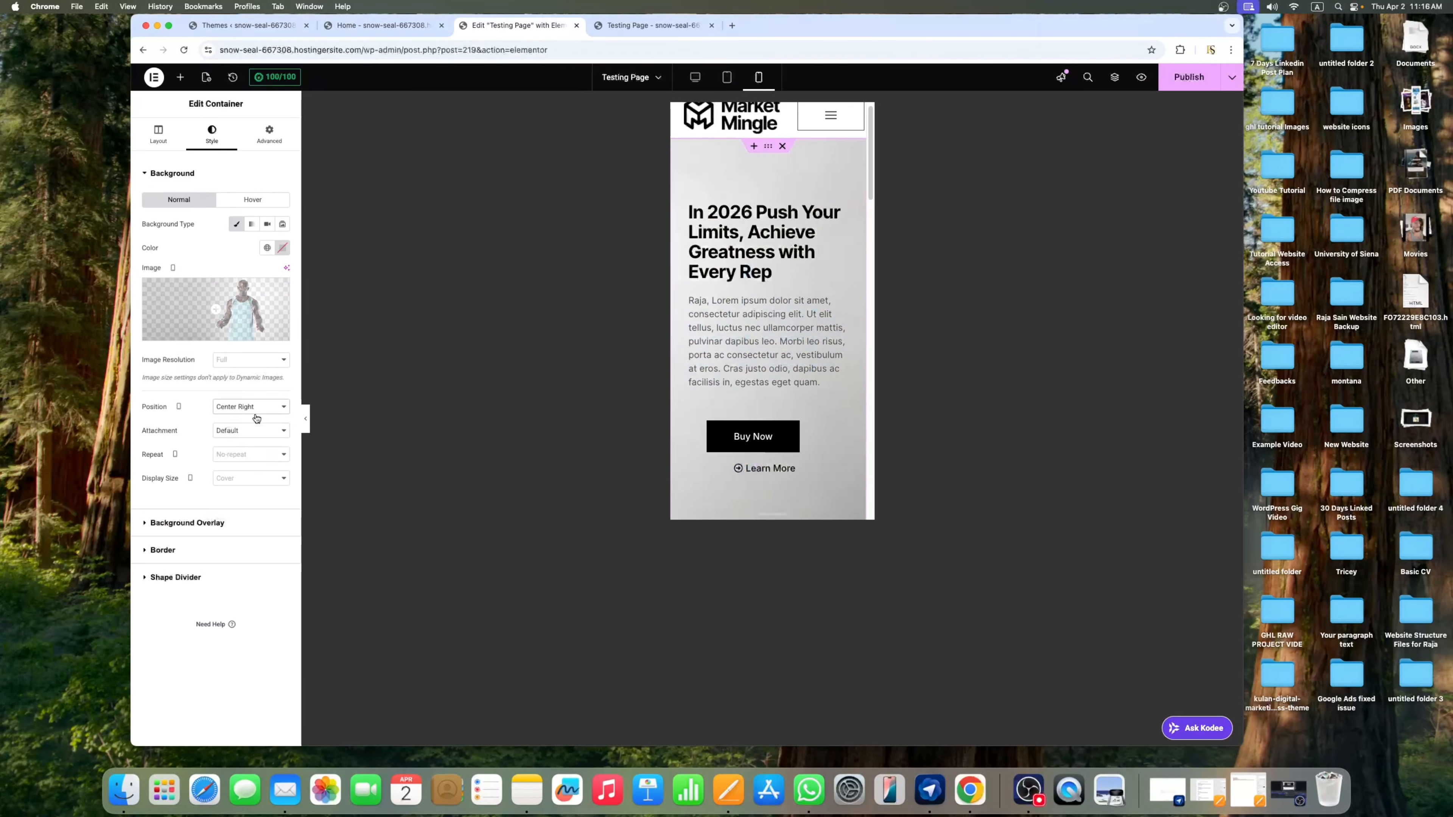
{"action": "left_click", "coordinate": [256, 410]}
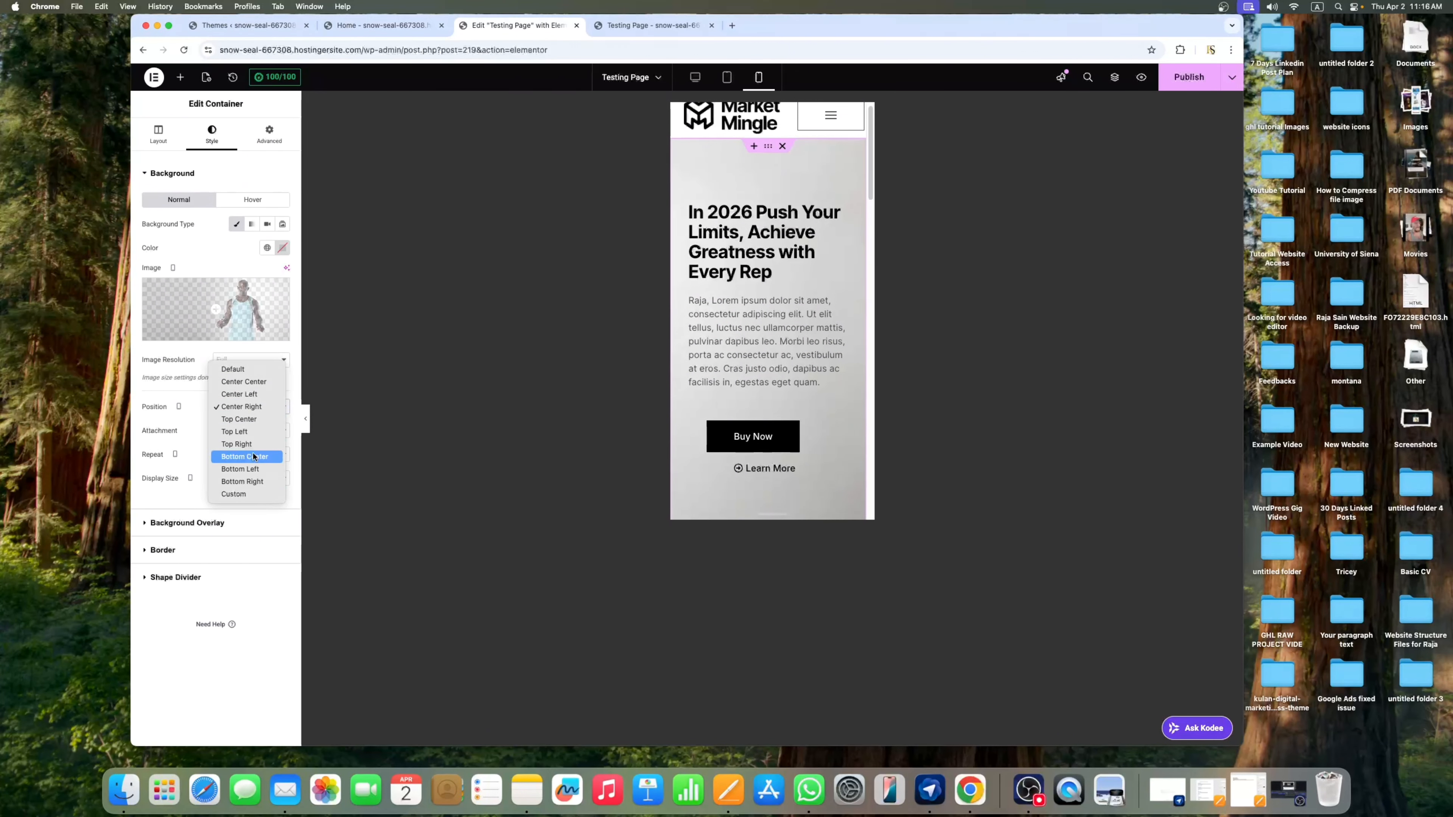
{"action": "left_click", "coordinate": [255, 456]}
Try a custom position for the hero's mobile background image with a Y position of -800 px
{"action": "left_click", "coordinate": [258, 407]}
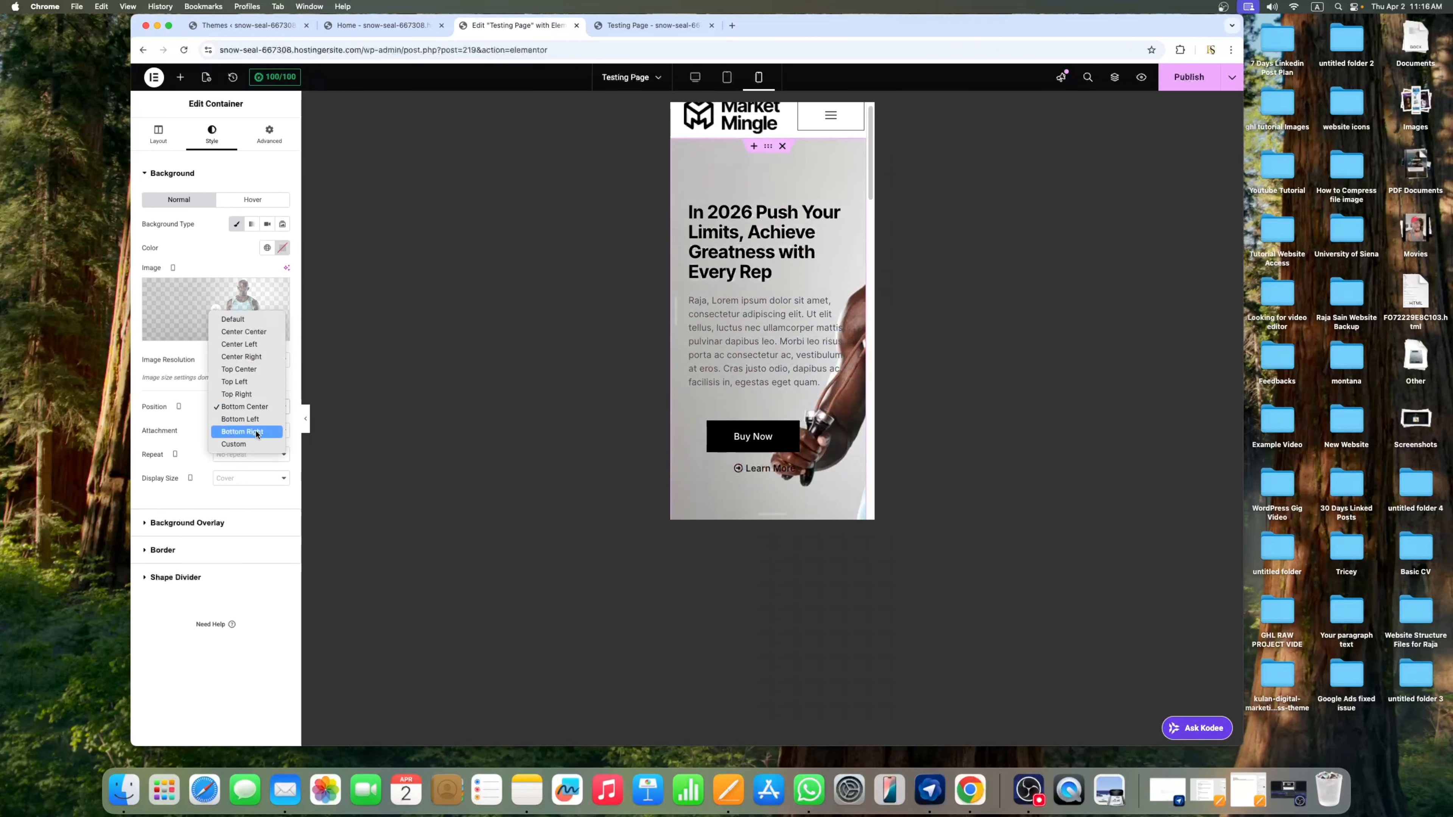
{"action": "left_click", "coordinate": [248, 444]}
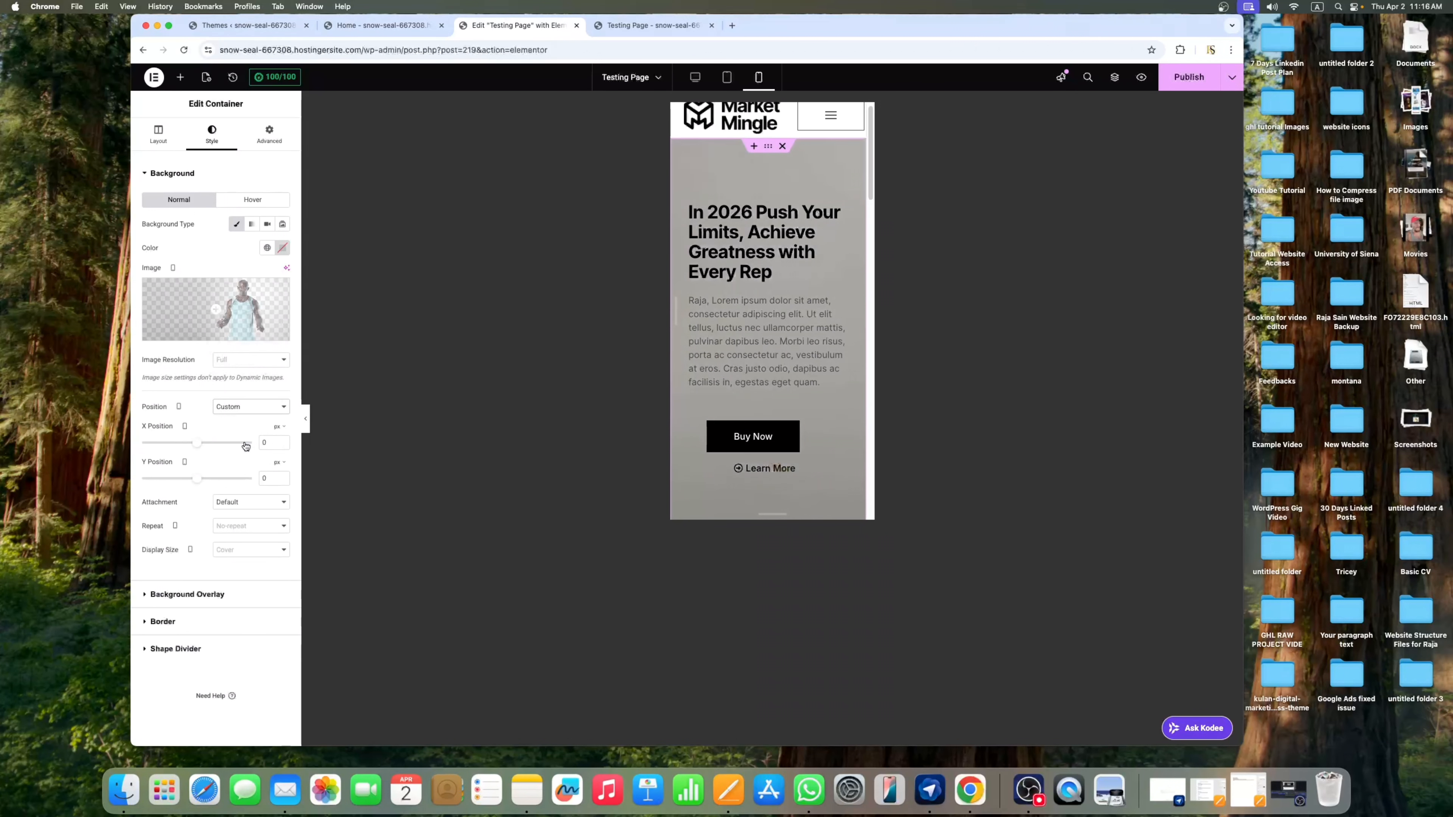
{"action": "left_click_drag", "start_coordinate": [198, 479], "coordinate": [255, 484]}
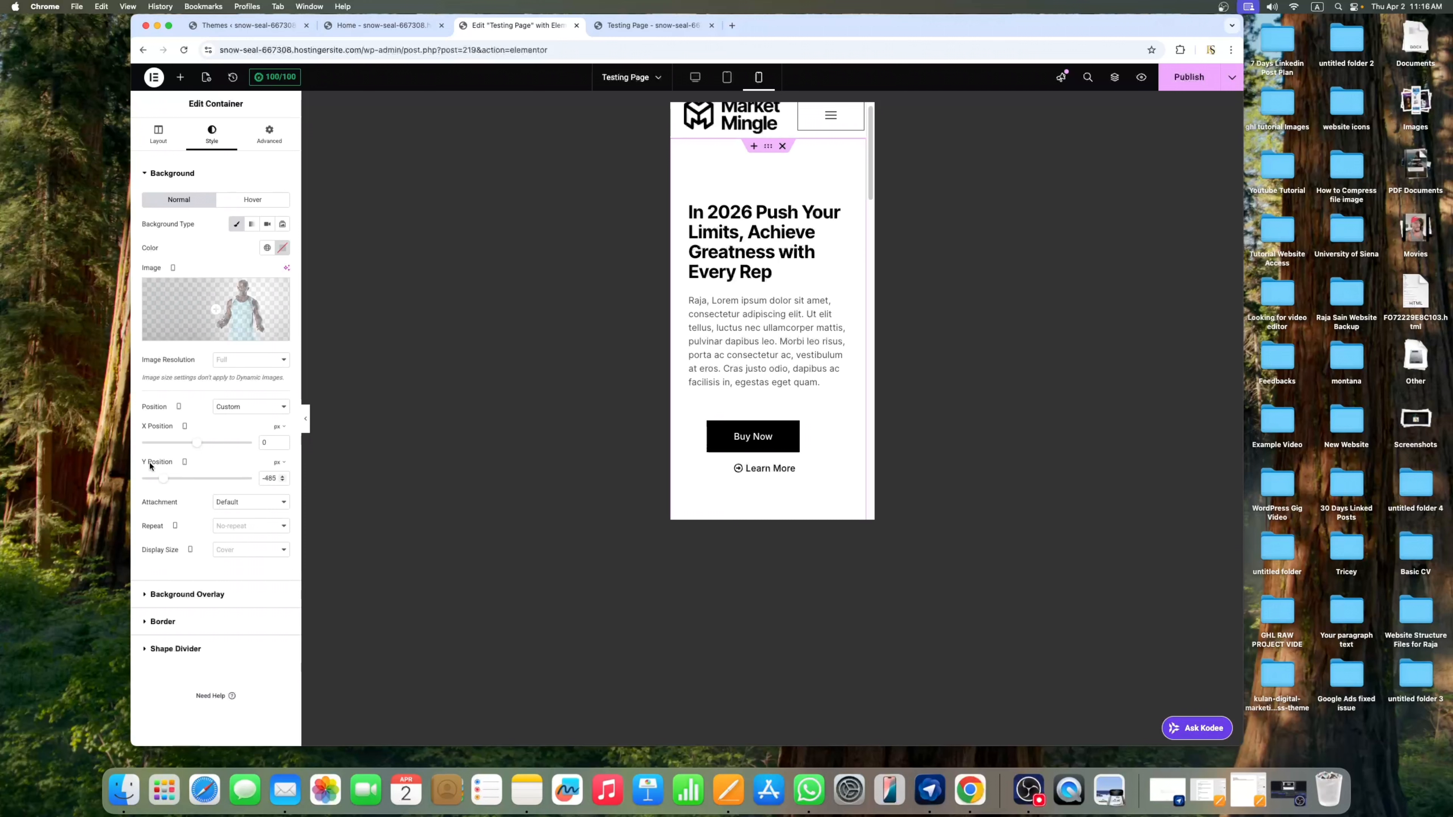
{"action": "left_click_drag", "start_coordinate": [150, 465], "coordinate": [124, 464]}
Try Center Right for the hero's mobile background image, return it to Center Left, and check the hero section
{"action": "left_click", "coordinate": [264, 409]}
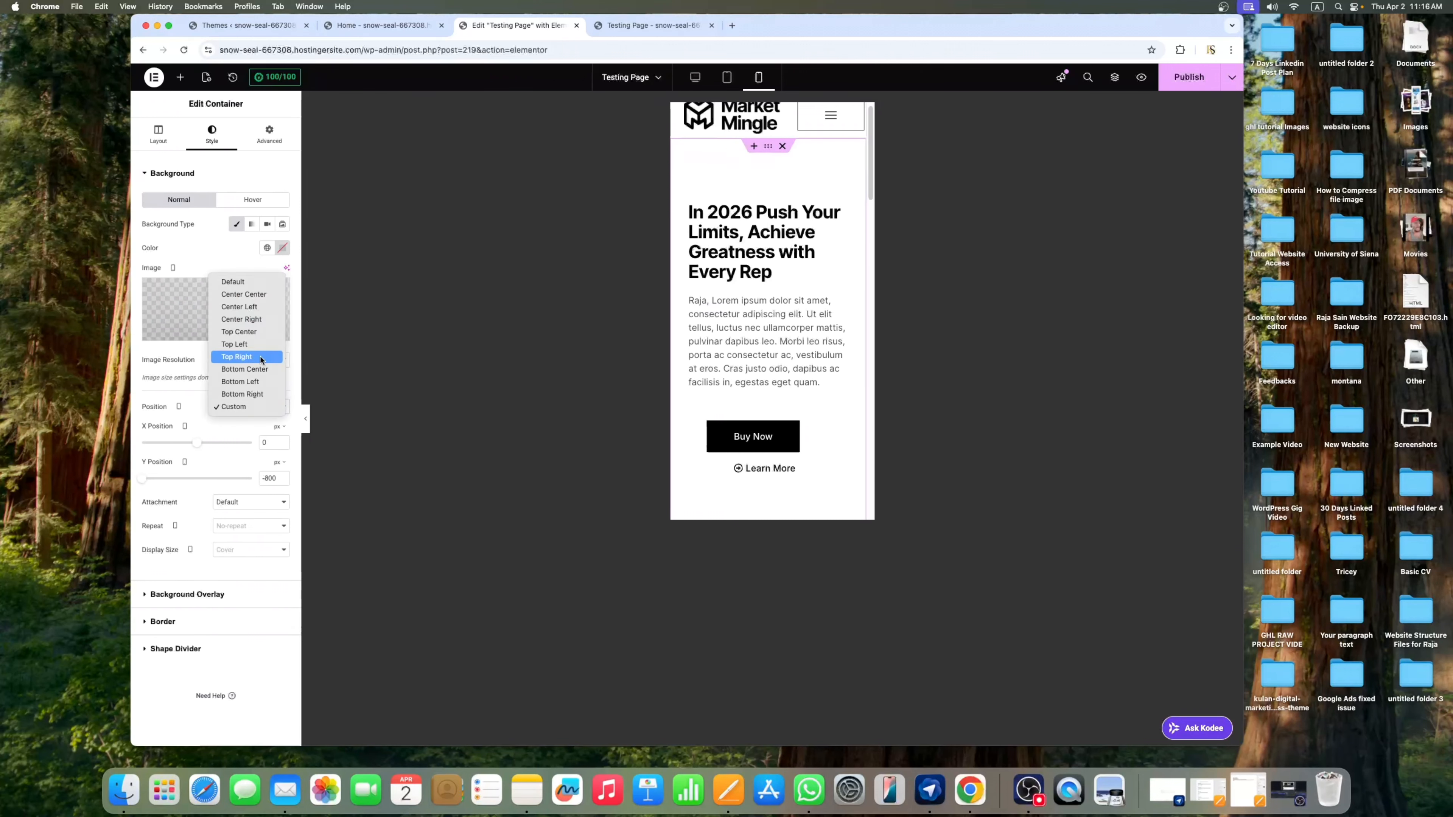
{"action": "left_click", "coordinate": [260, 320]}
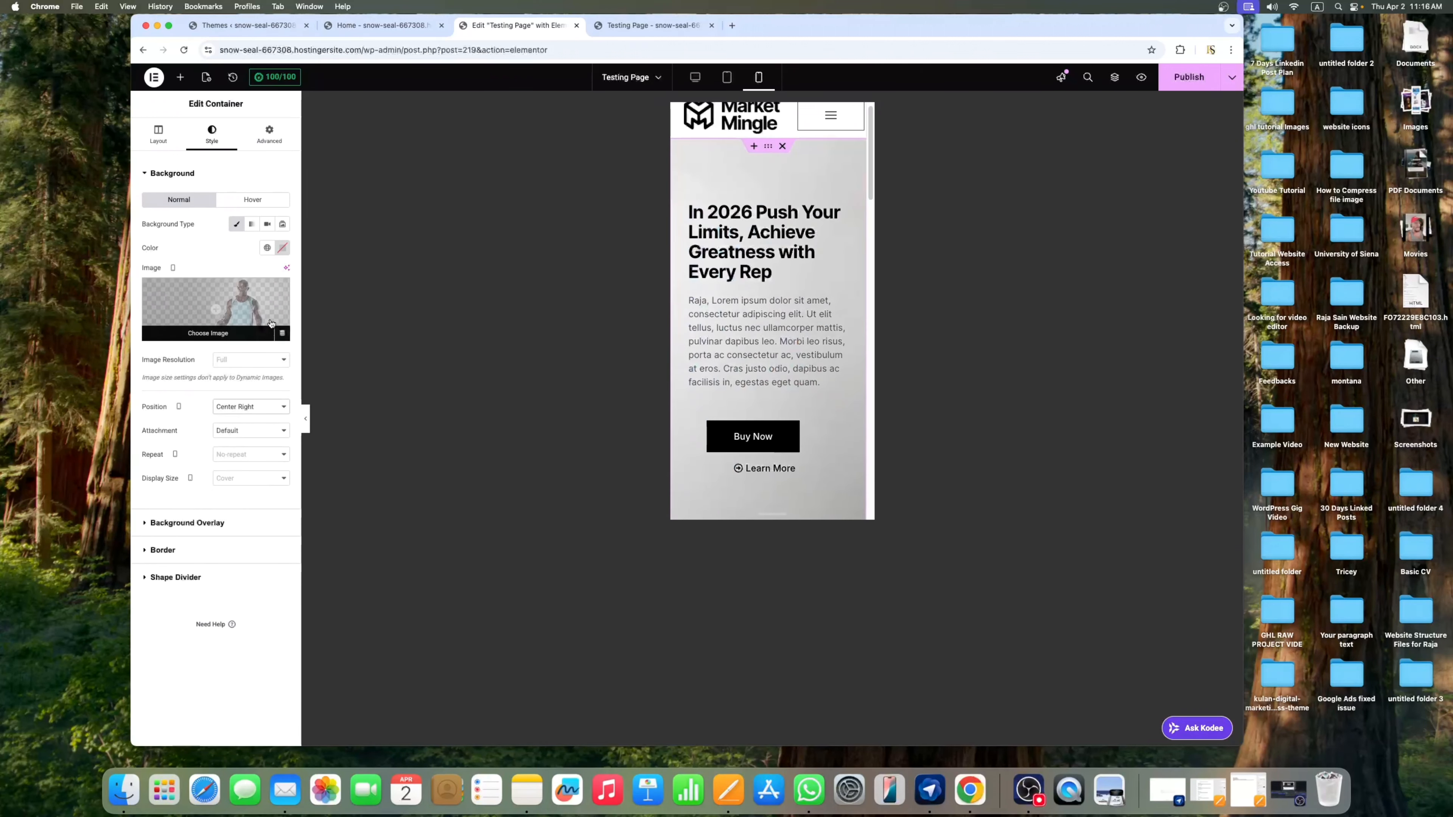
{"action": "left_click", "coordinate": [261, 410]}
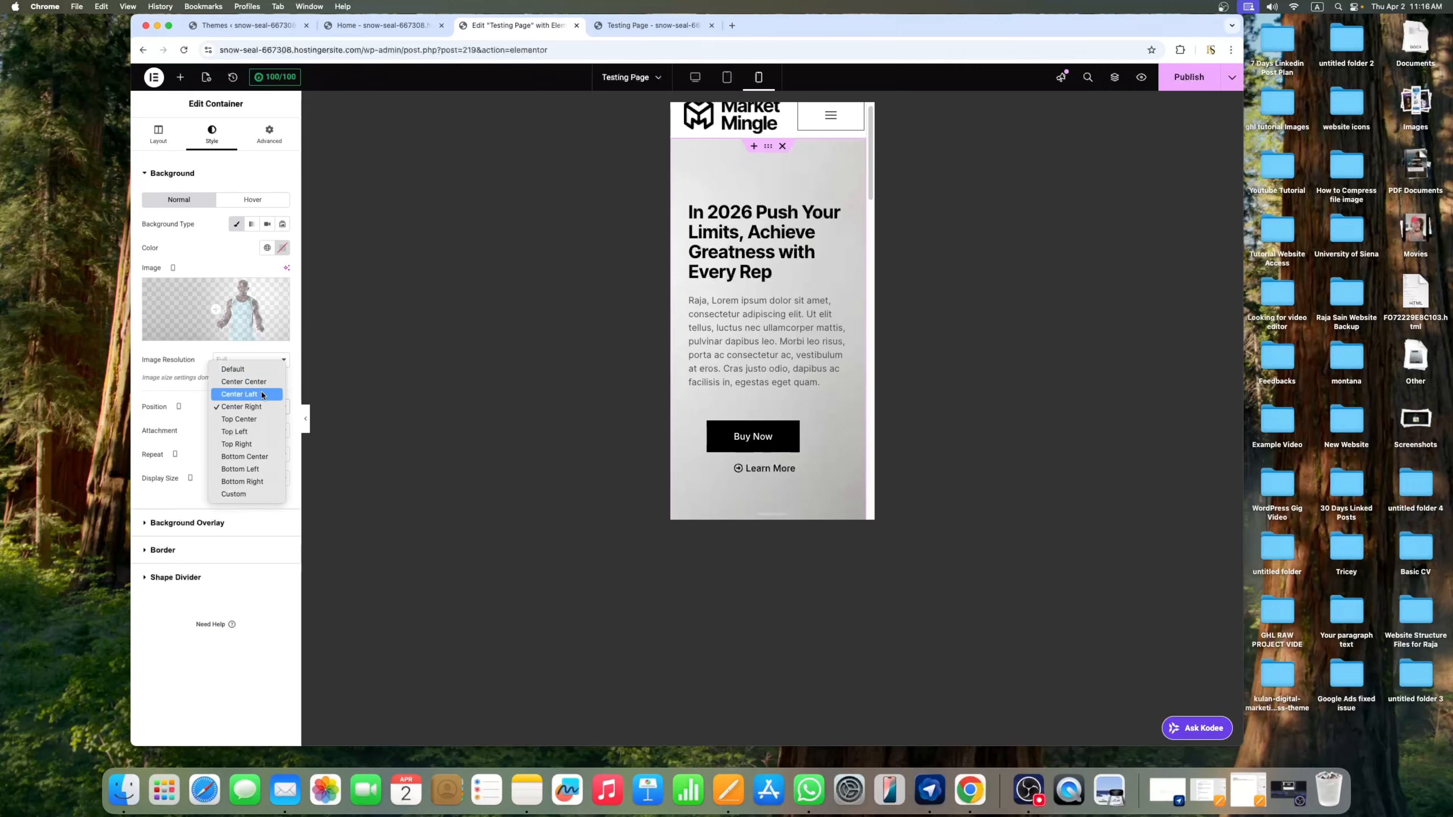
{"action": "left_click", "coordinate": [262, 394]}
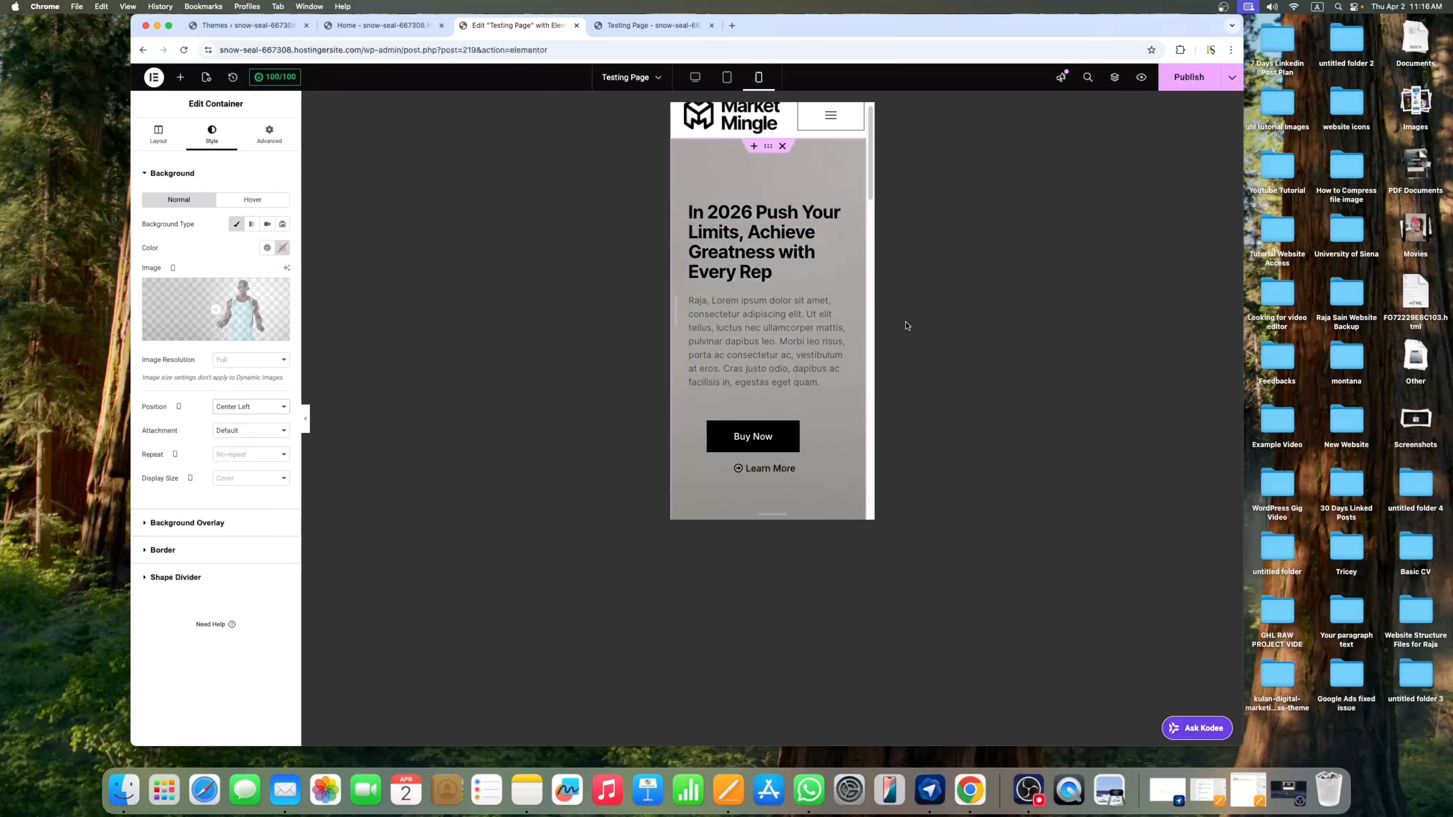
{"action": "scroll", "coordinate": [801, 339], "scroll_direction": "down", "scroll_amount": 1}
{"action": "scroll", "coordinate": [743, 340], "scroll_direction": "up", "scroll_amount": 2}
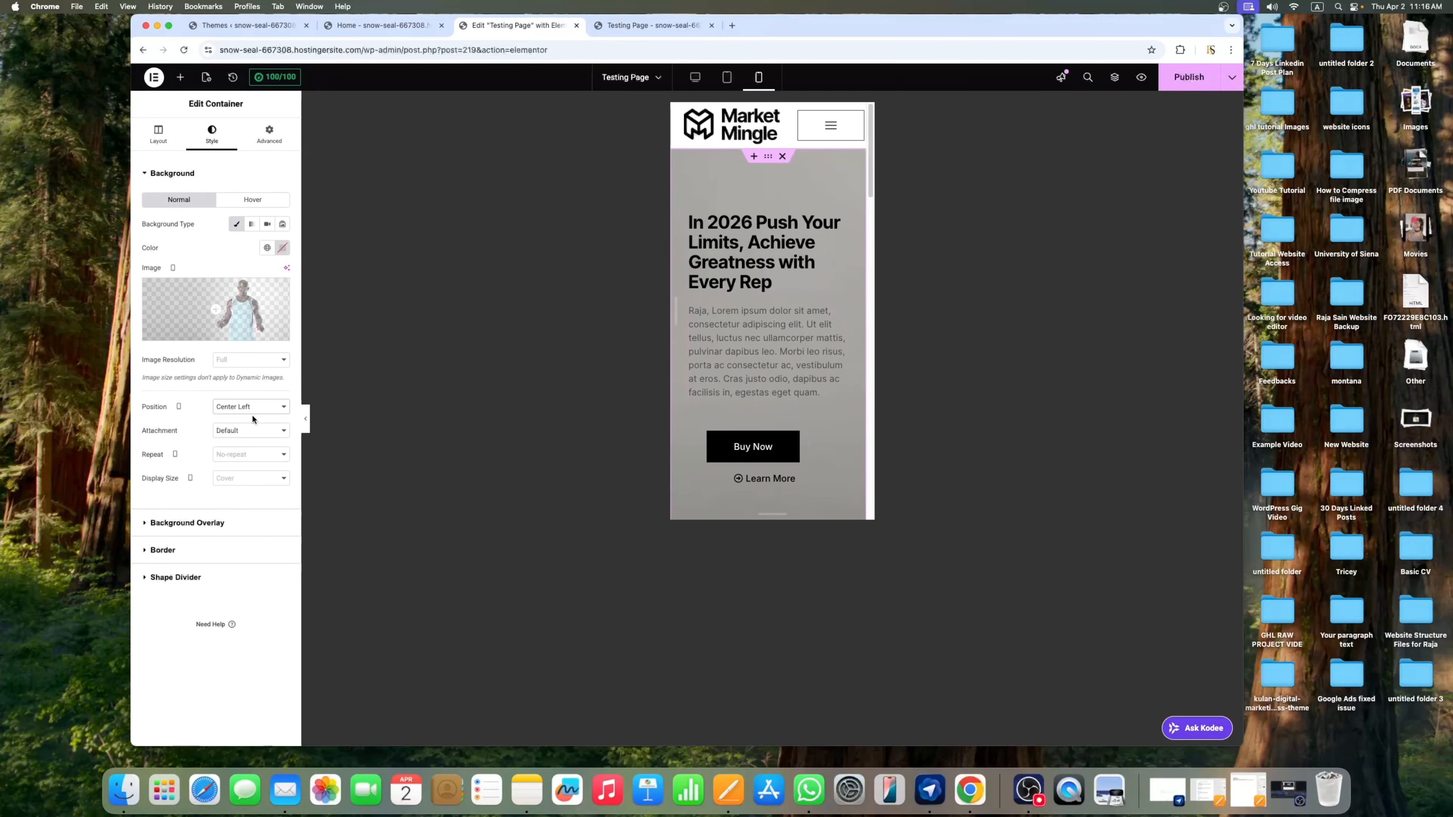
Set the hero's mobile background image to No-repeat with Cover as its display size, and review the hero section
{"action": "left_click", "coordinate": [252, 430]}
{"action": "left_click", "coordinate": [247, 460]}
{"action": "left_click", "coordinate": [246, 467]}
{"action": "left_click", "coordinate": [247, 478]}
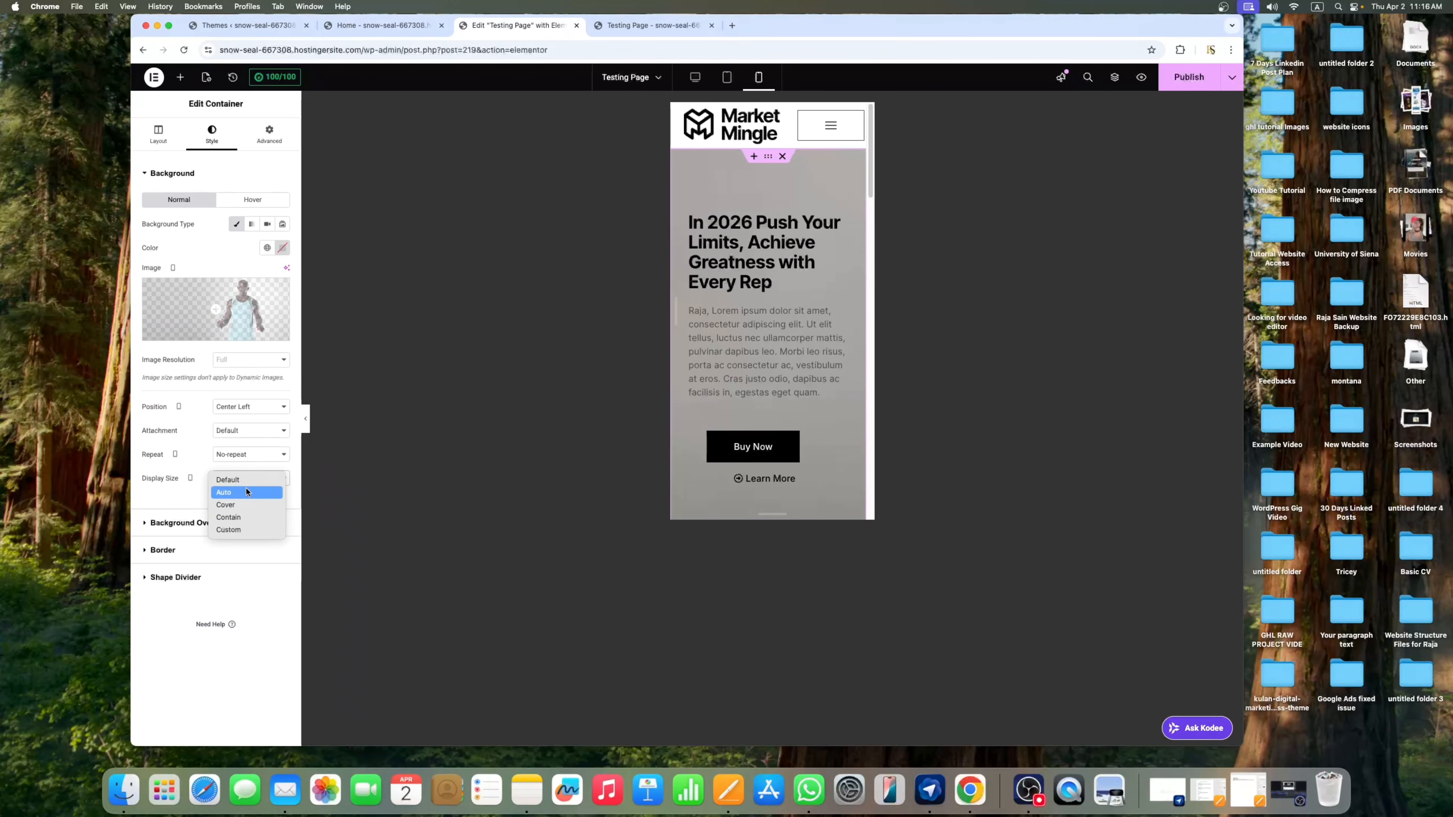
{"action": "left_click", "coordinate": [246, 504]}
{"action": "scroll", "coordinate": [847, 355], "scroll_direction": "down", "scroll_amount": 3}
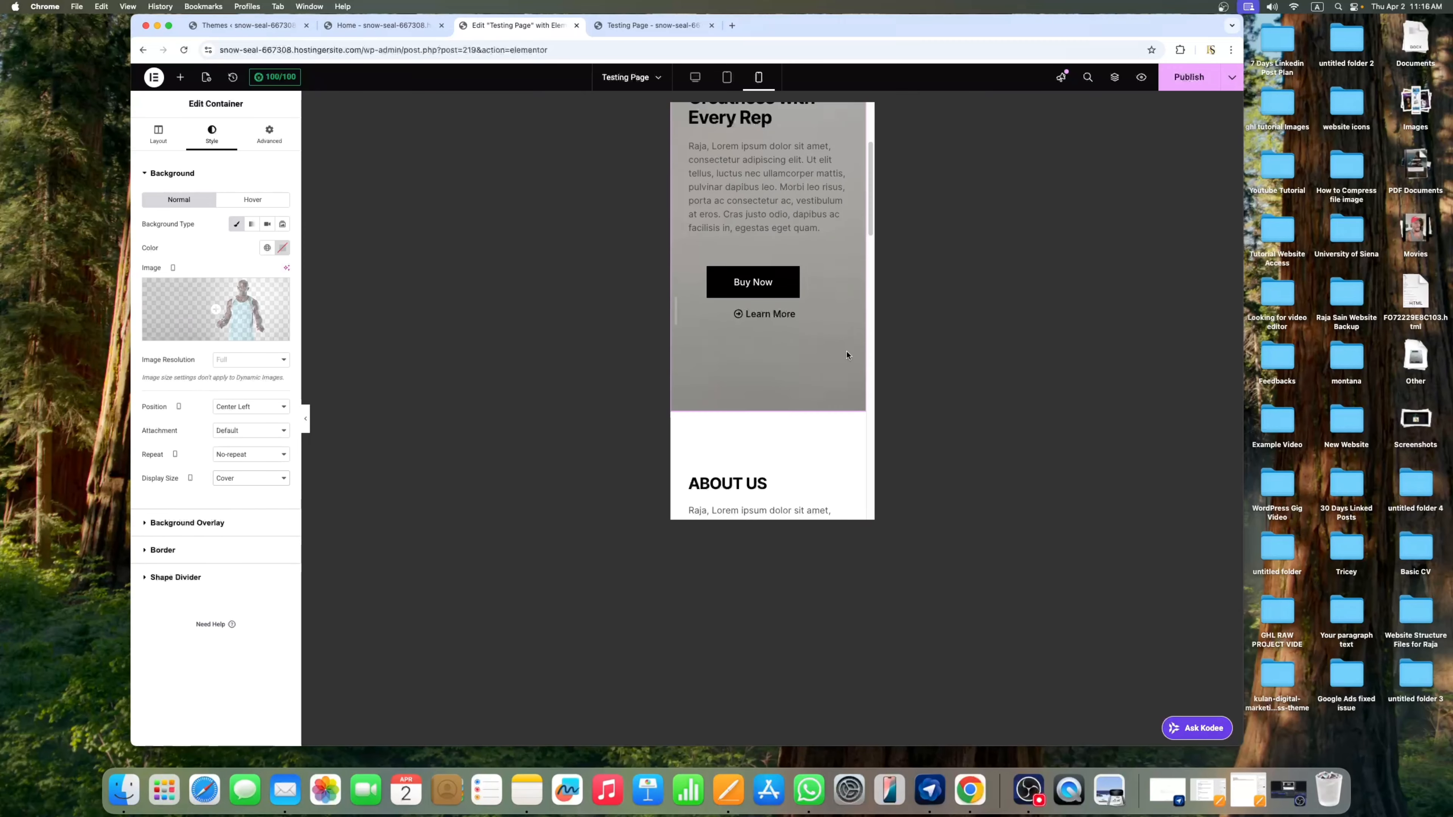
{"action": "scroll", "coordinate": [847, 354], "scroll_direction": "up", "scroll_amount": 3}
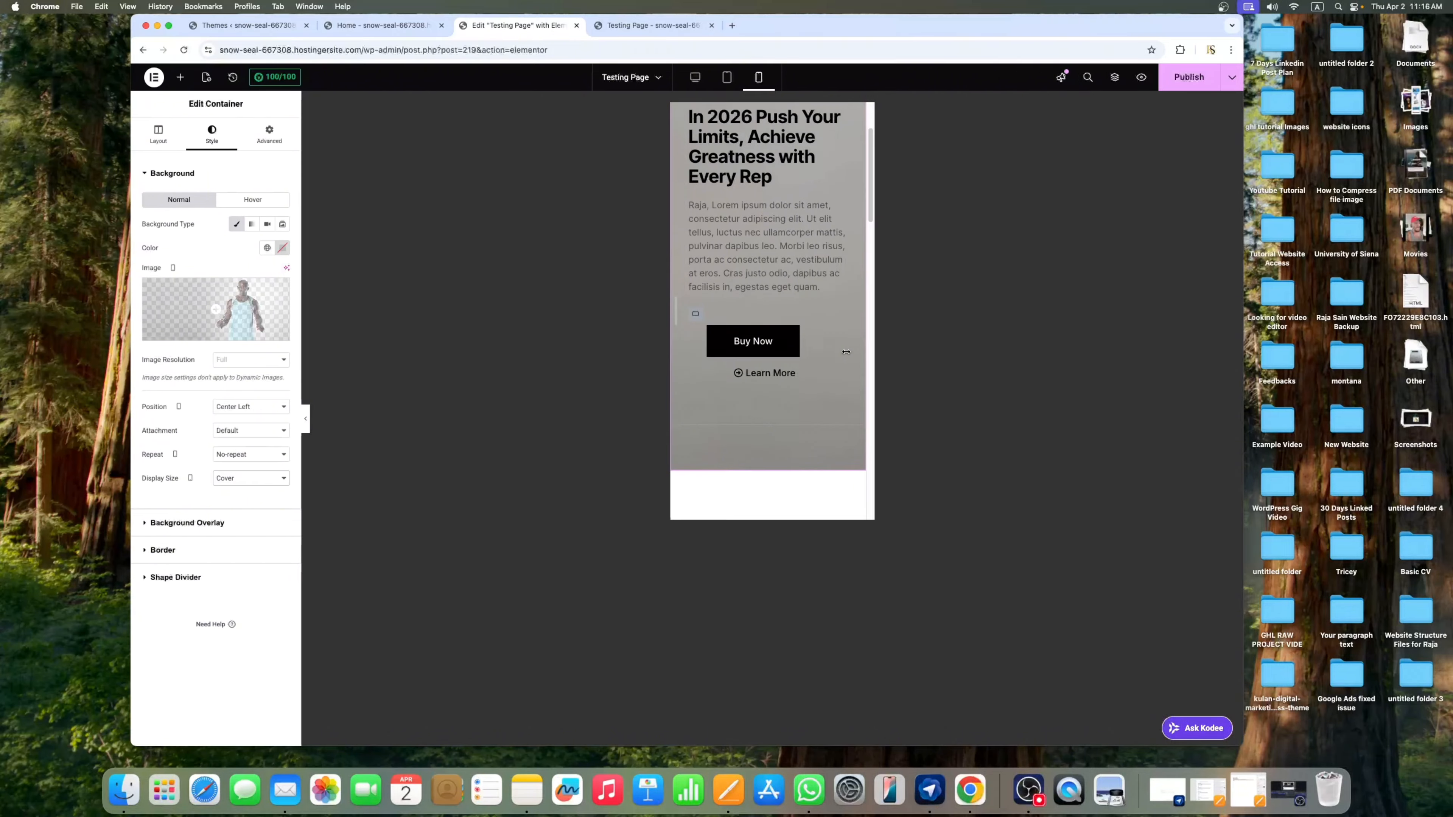
Change the hero's mobile background image position to Top Left
{"action": "left_click", "coordinate": [238, 412]}
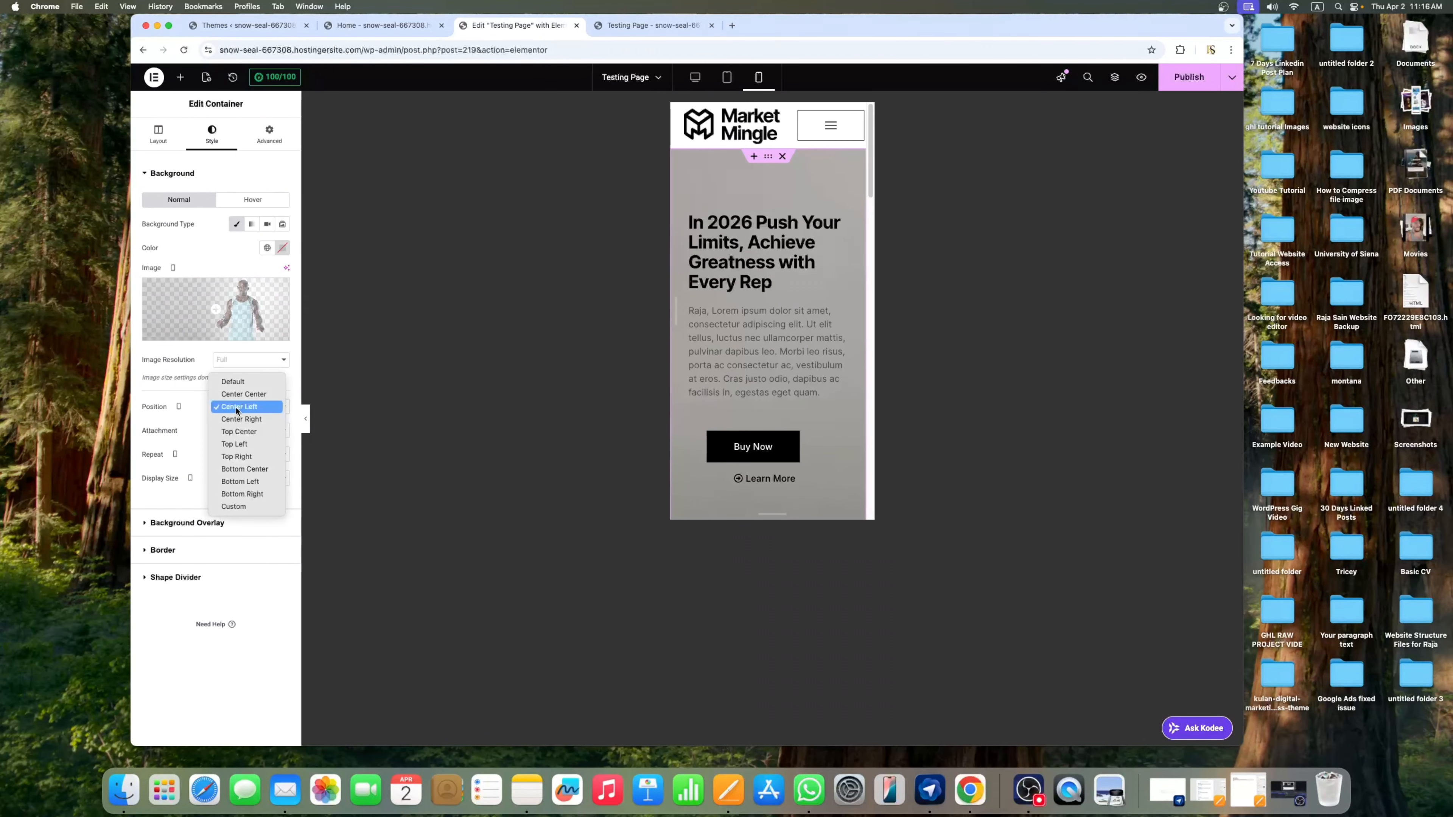
{"action": "left_click", "coordinate": [245, 444]}
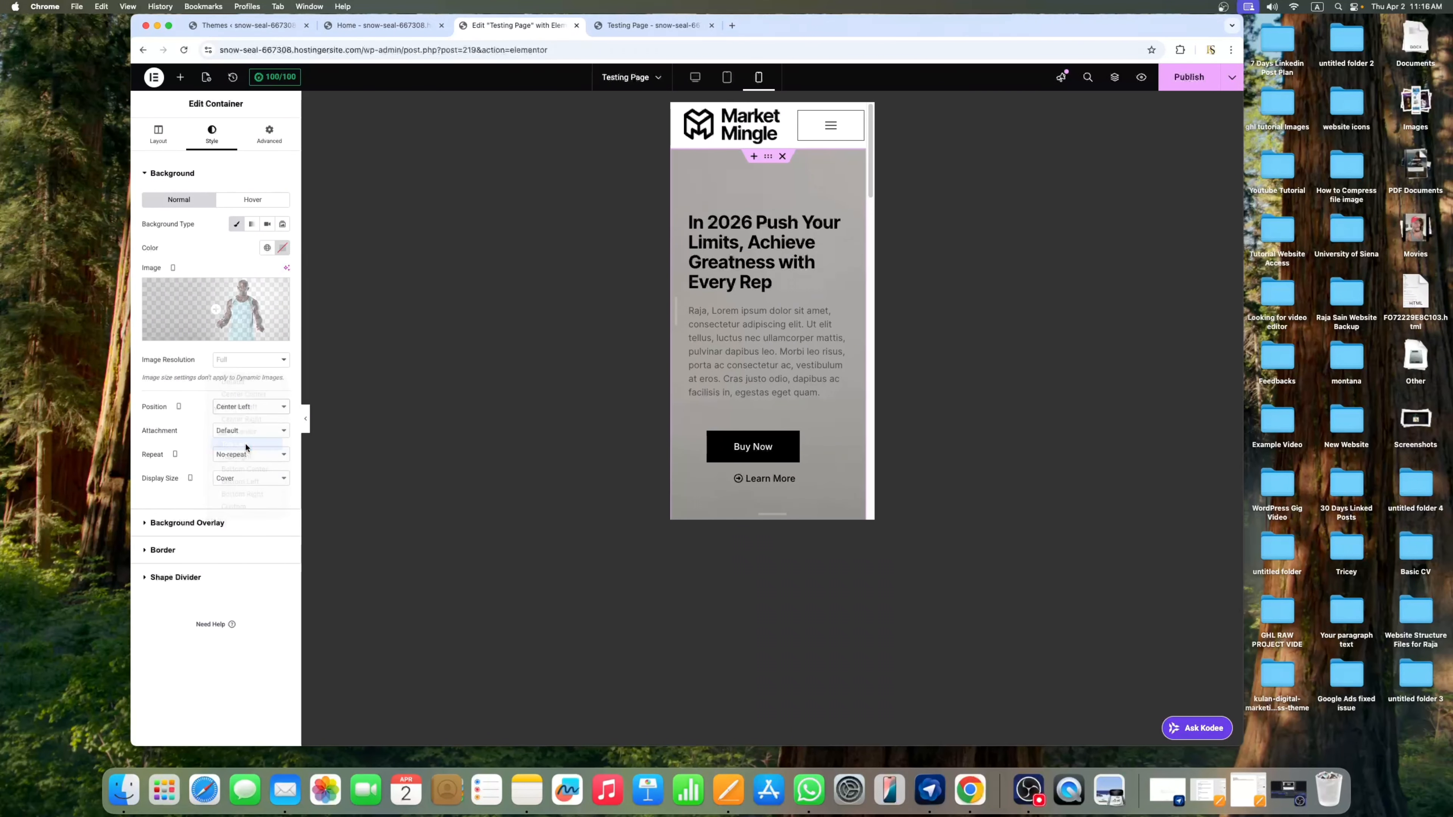
Return the hero's mobile background image position to Center Left, keeping the image resolution at Full
{"action": "left_click", "coordinate": [245, 408]}
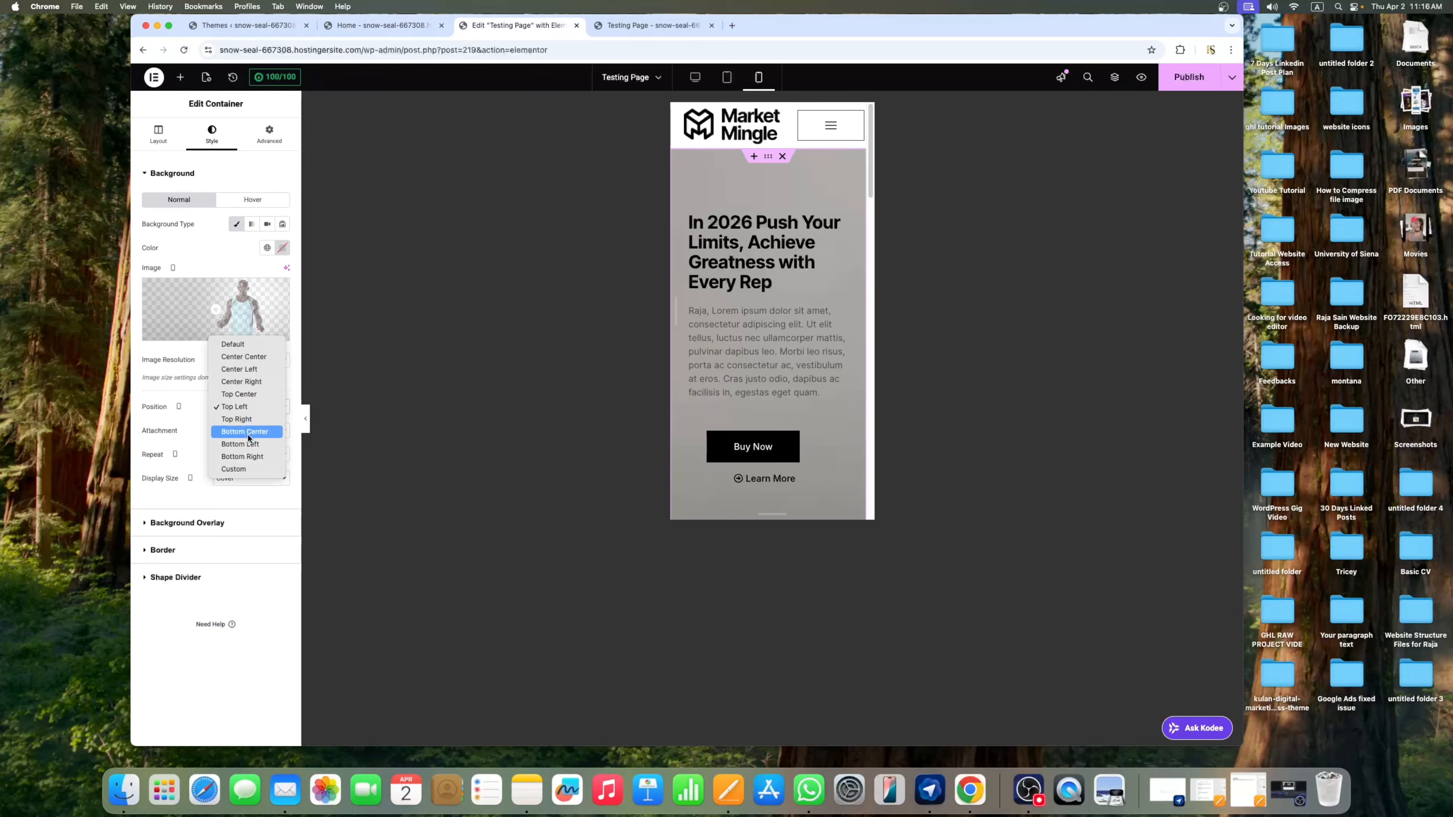
{"action": "left_click", "coordinate": [257, 370]}
{"action": "left_click", "coordinate": [263, 367]}
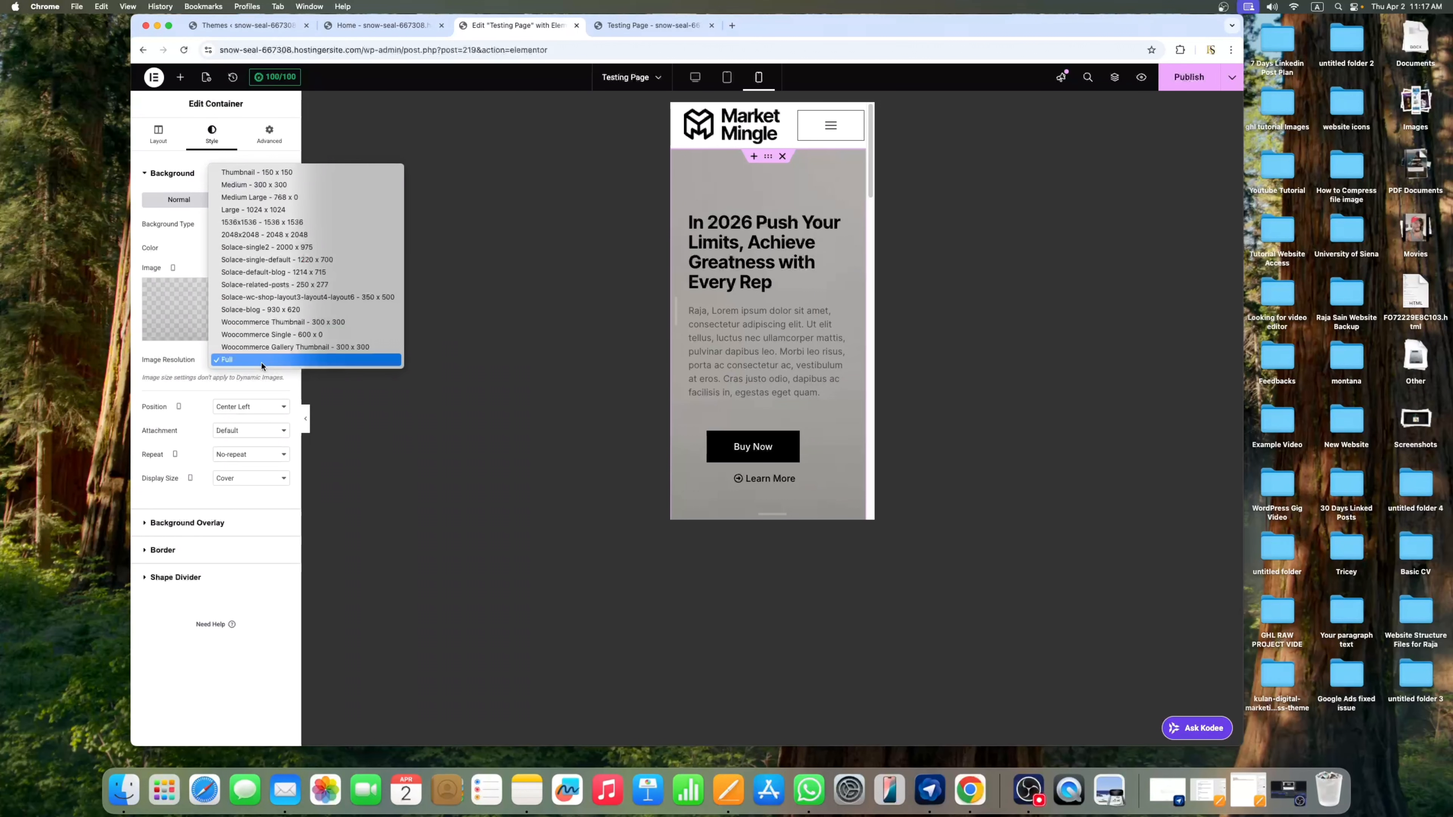
{"action": "left_click", "coordinate": [263, 362]}
{"action": "left_click", "coordinate": [257, 408]}
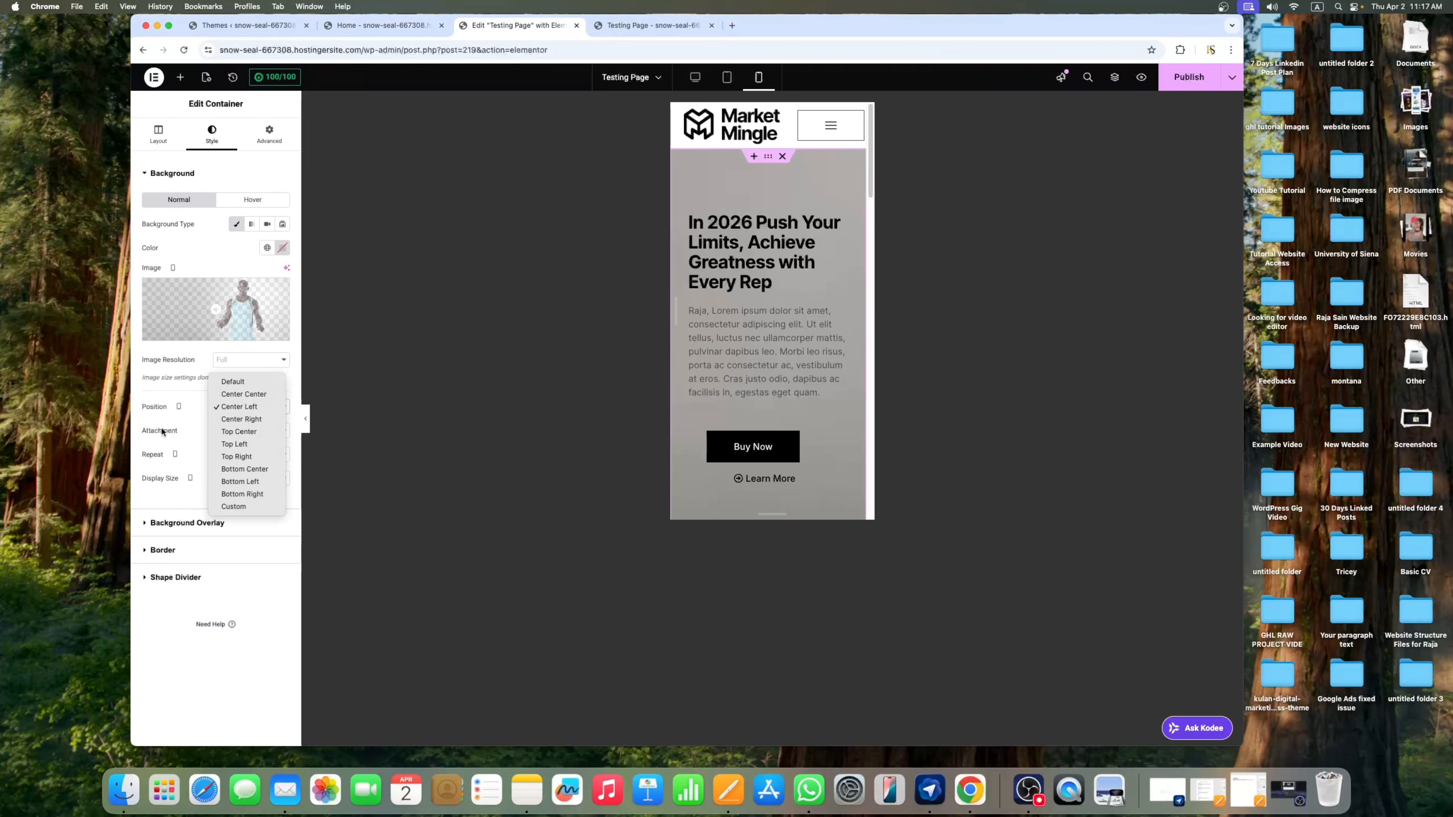
{"action": "left_click", "coordinate": [184, 433]}
{"action": "left_click", "coordinate": [229, 431]}
Try custom positions for the hero's mobile background image, including X 709 px with Y 800 px and X 379 px with Y 676 px
{"action": "left_click", "coordinate": [245, 405]}
{"action": "left_click", "coordinate": [244, 406]}
{"action": "left_click", "coordinate": [239, 507]}
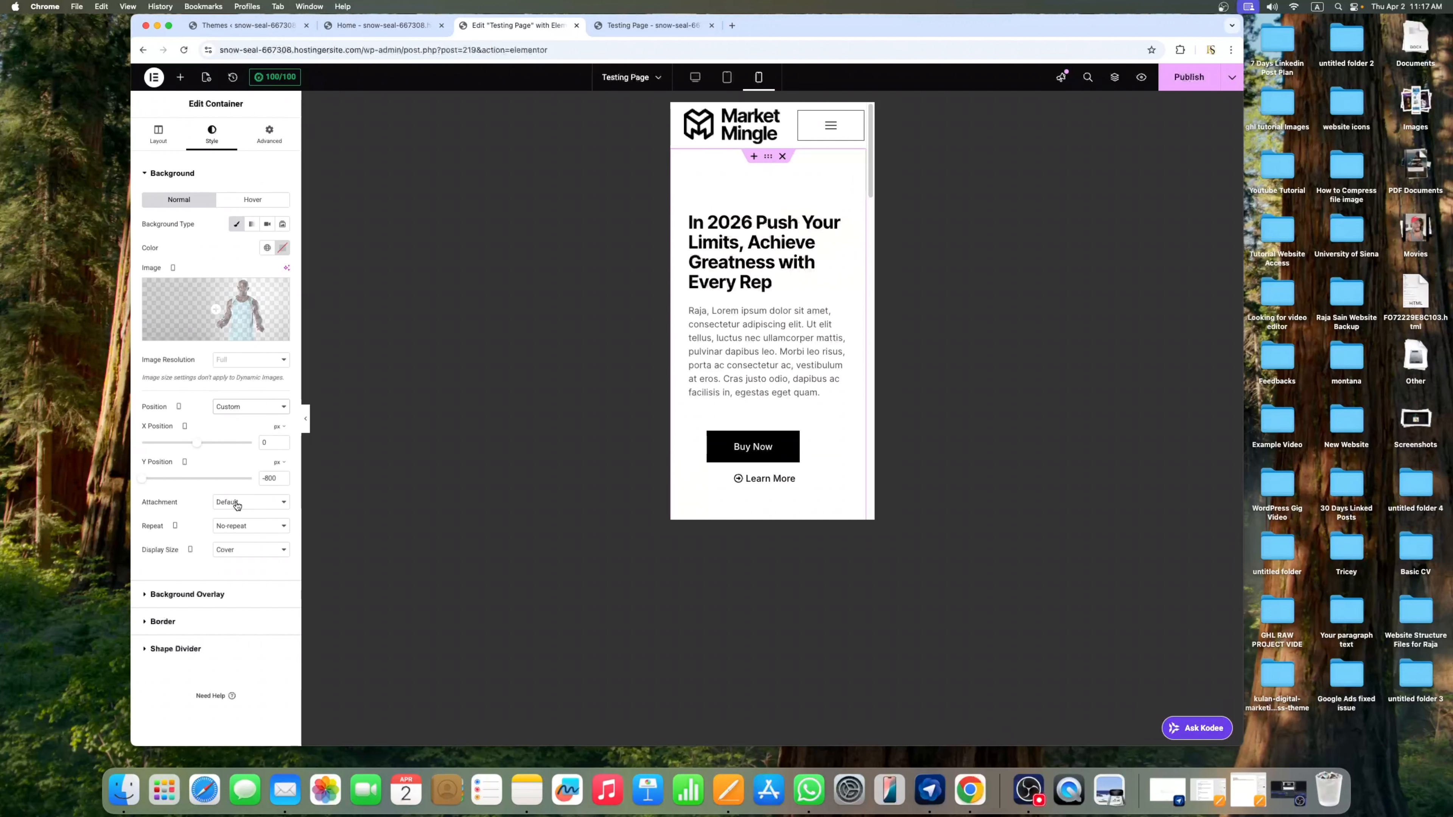
{"action": "left_click_drag", "start_coordinate": [197, 443], "coordinate": [246, 443]}
{"action": "left_click_drag", "start_coordinate": [144, 480], "coordinate": [229, 479]}
{"action": "scroll", "coordinate": [837, 373], "scroll_direction": "down", "scroll_amount": 5}
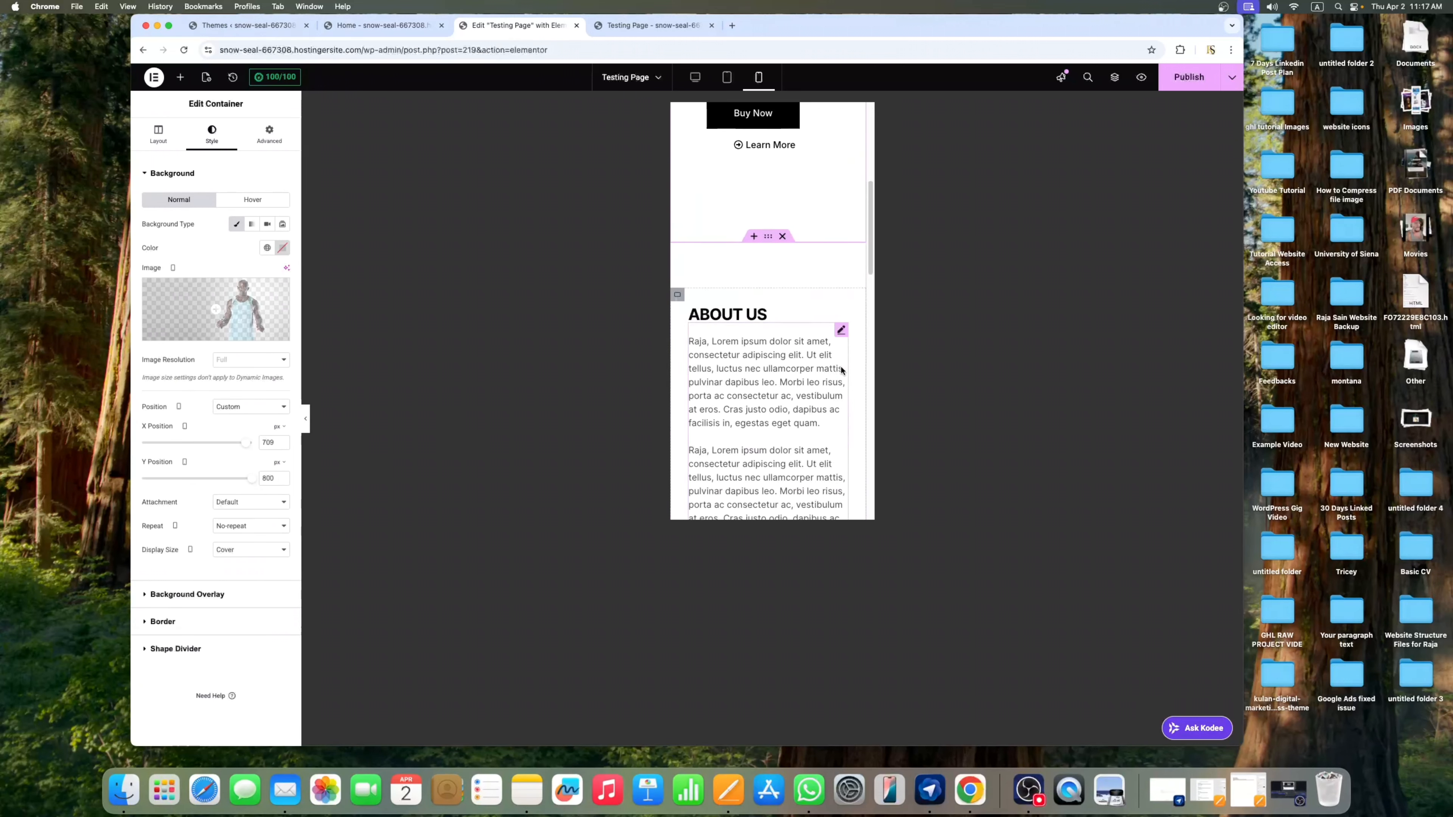
{"action": "scroll", "coordinate": [839, 366], "scroll_direction": "up", "scroll_amount": 3}
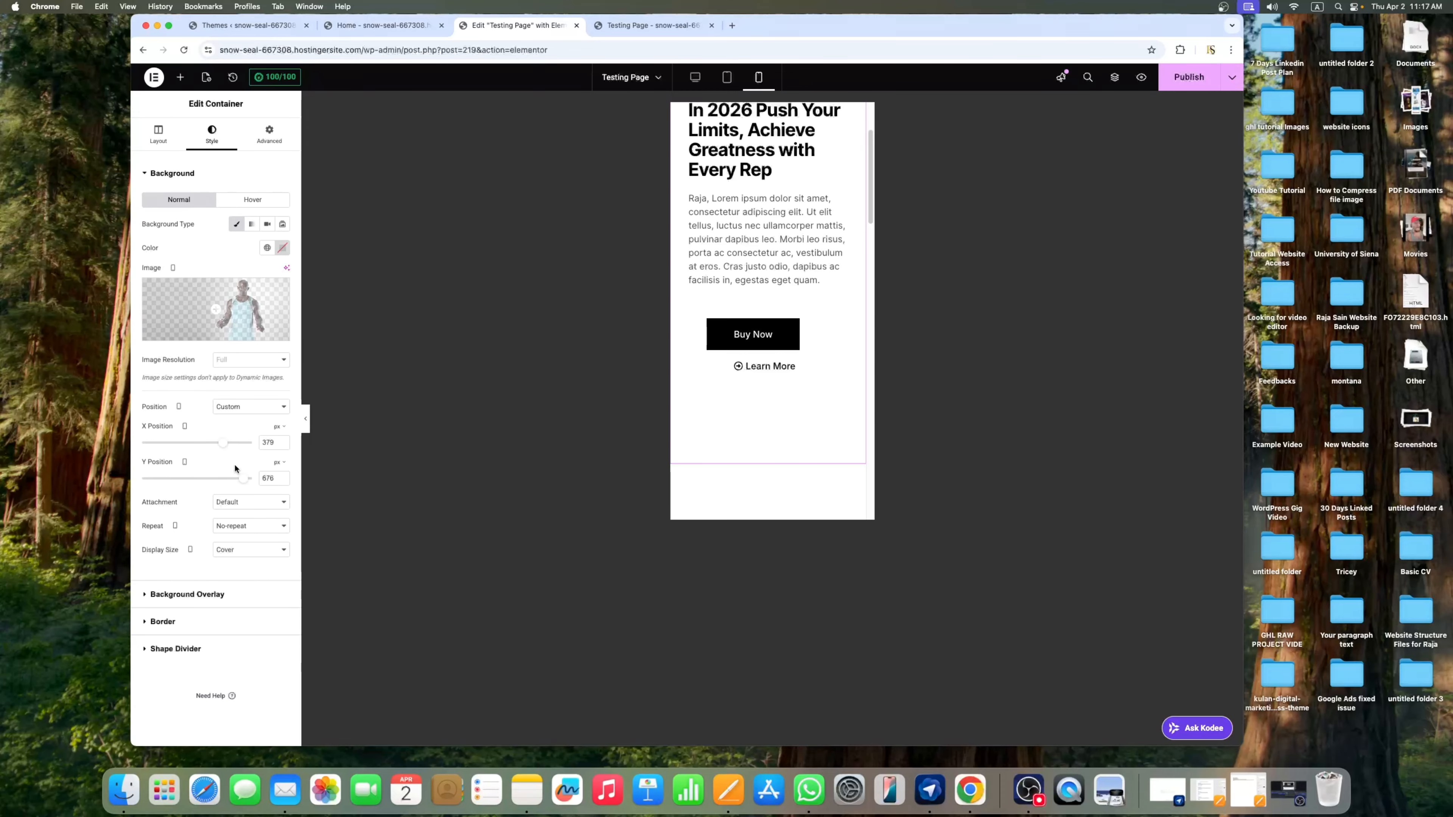
Set the hero's mobile background image position to Top Right and check the hero section
{"action": "left_click", "coordinate": [245, 406]}
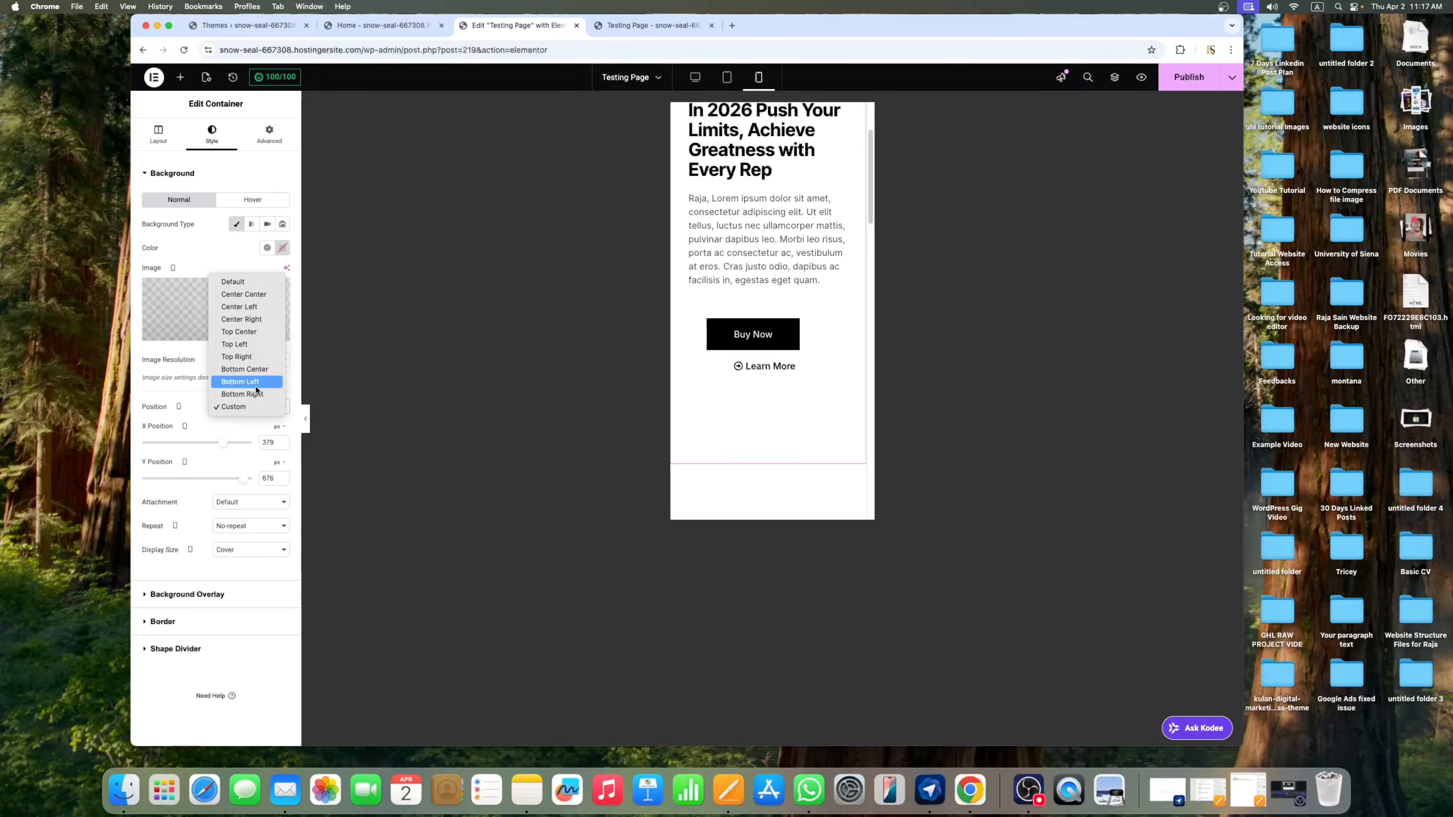
{"action": "left_click", "coordinate": [260, 358]}
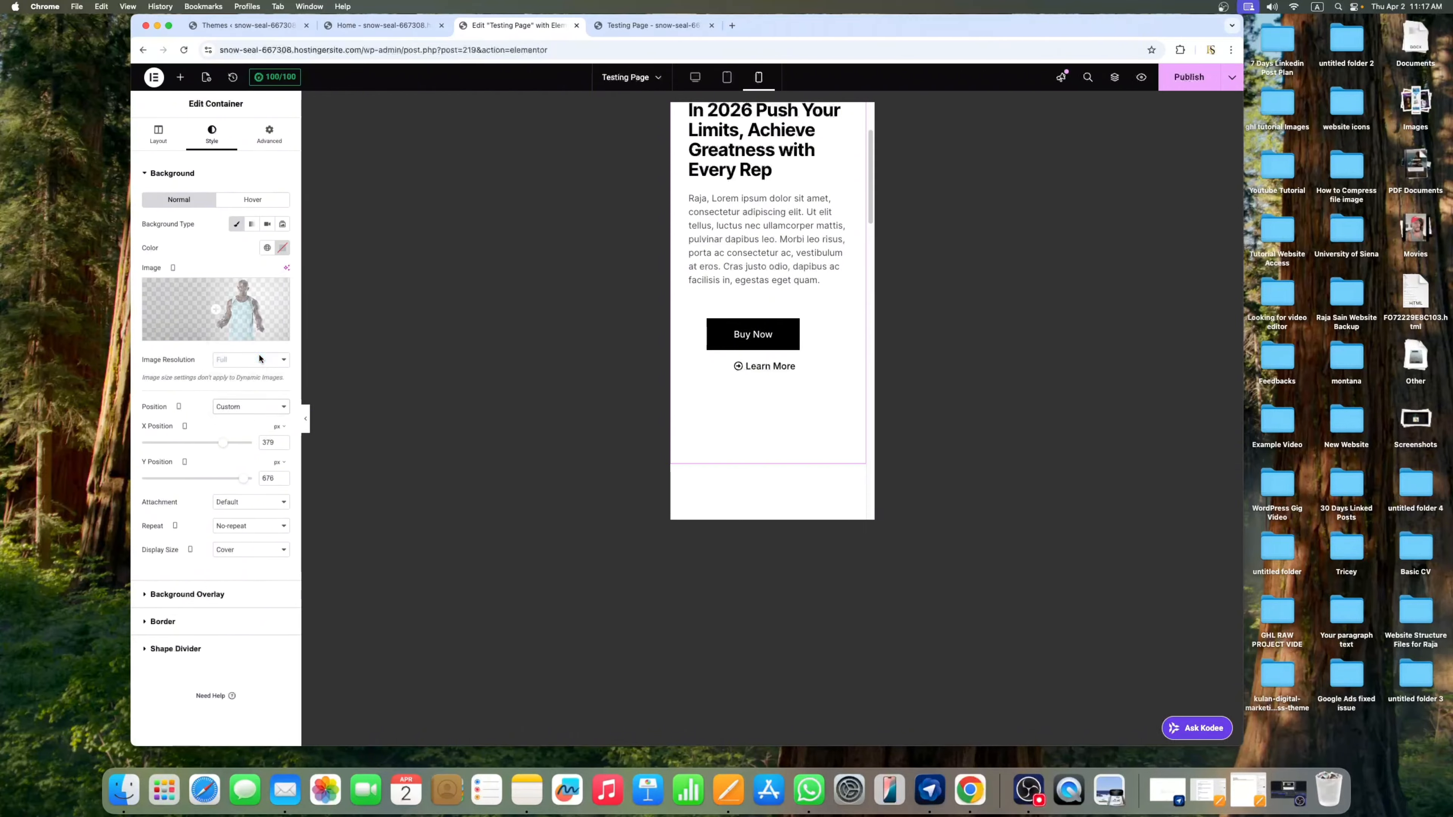
{"action": "scroll", "coordinate": [859, 299], "scroll_direction": "up", "scroll_amount": 3}
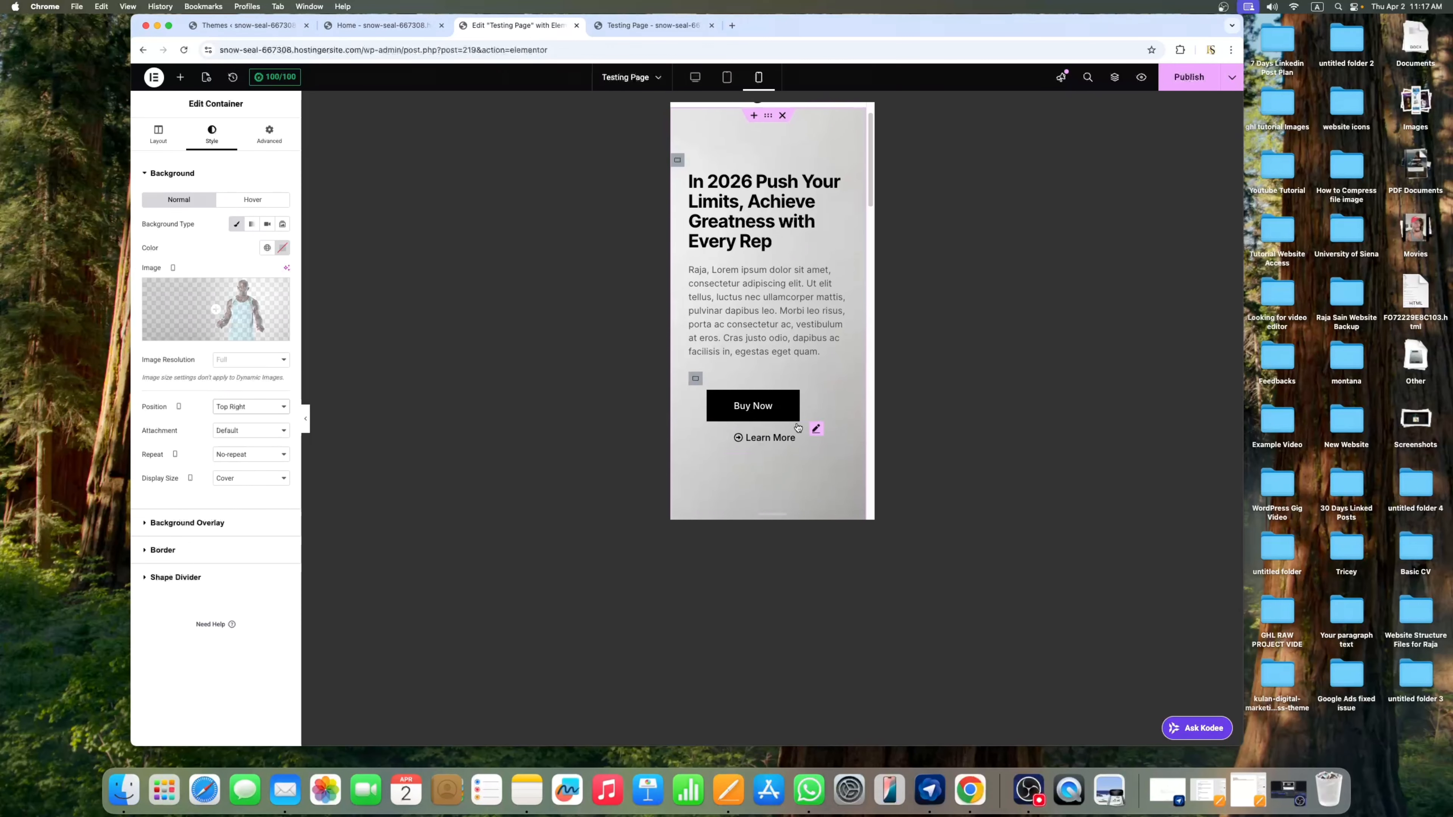
Set the Buy Now button's mobile padding to 0 px on all sides
{"action": "left_click", "coordinate": [816, 430]}
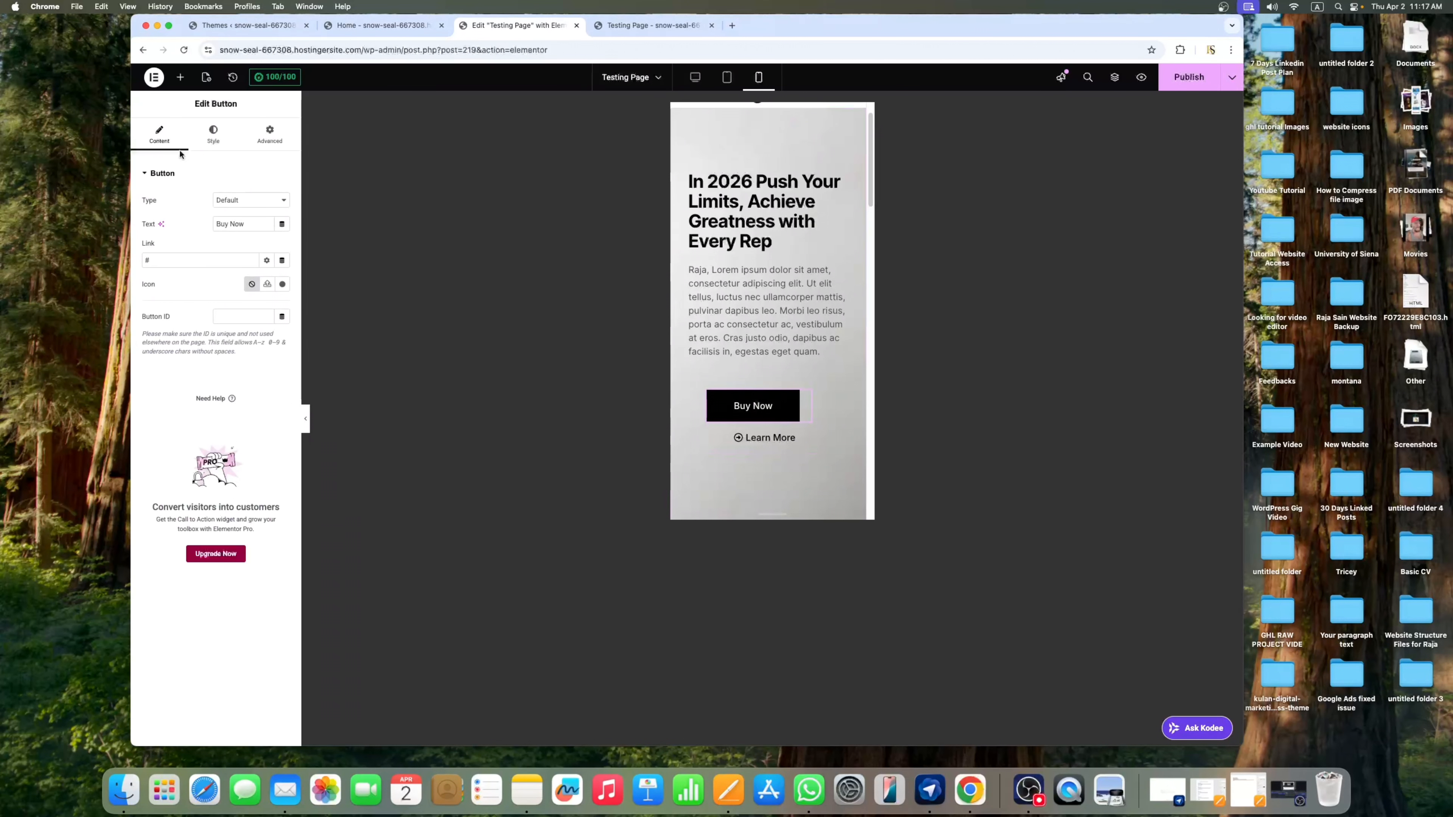
{"action": "left_click", "coordinate": [269, 135]}
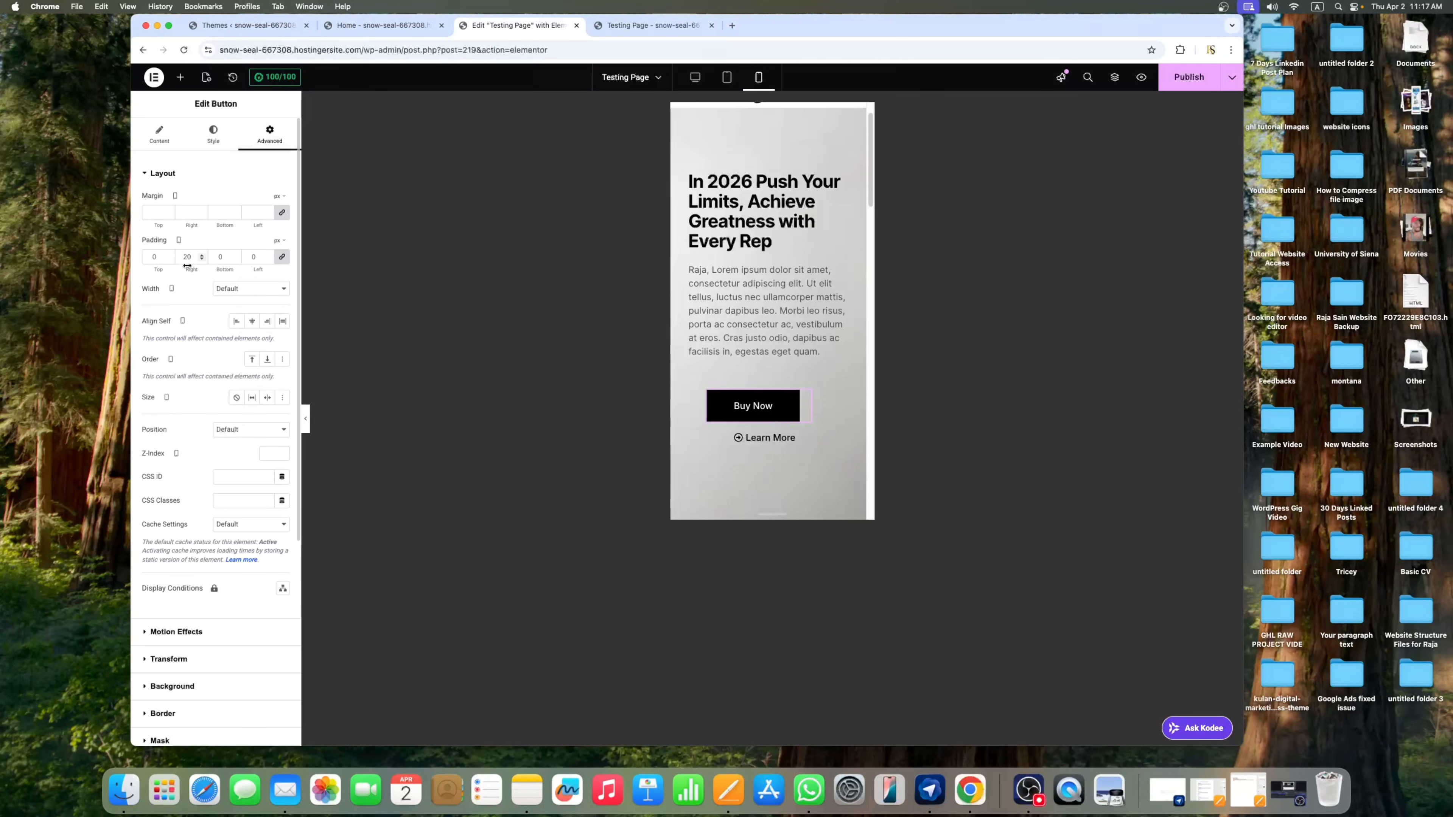
{"action": "left_click", "coordinate": [283, 259]}
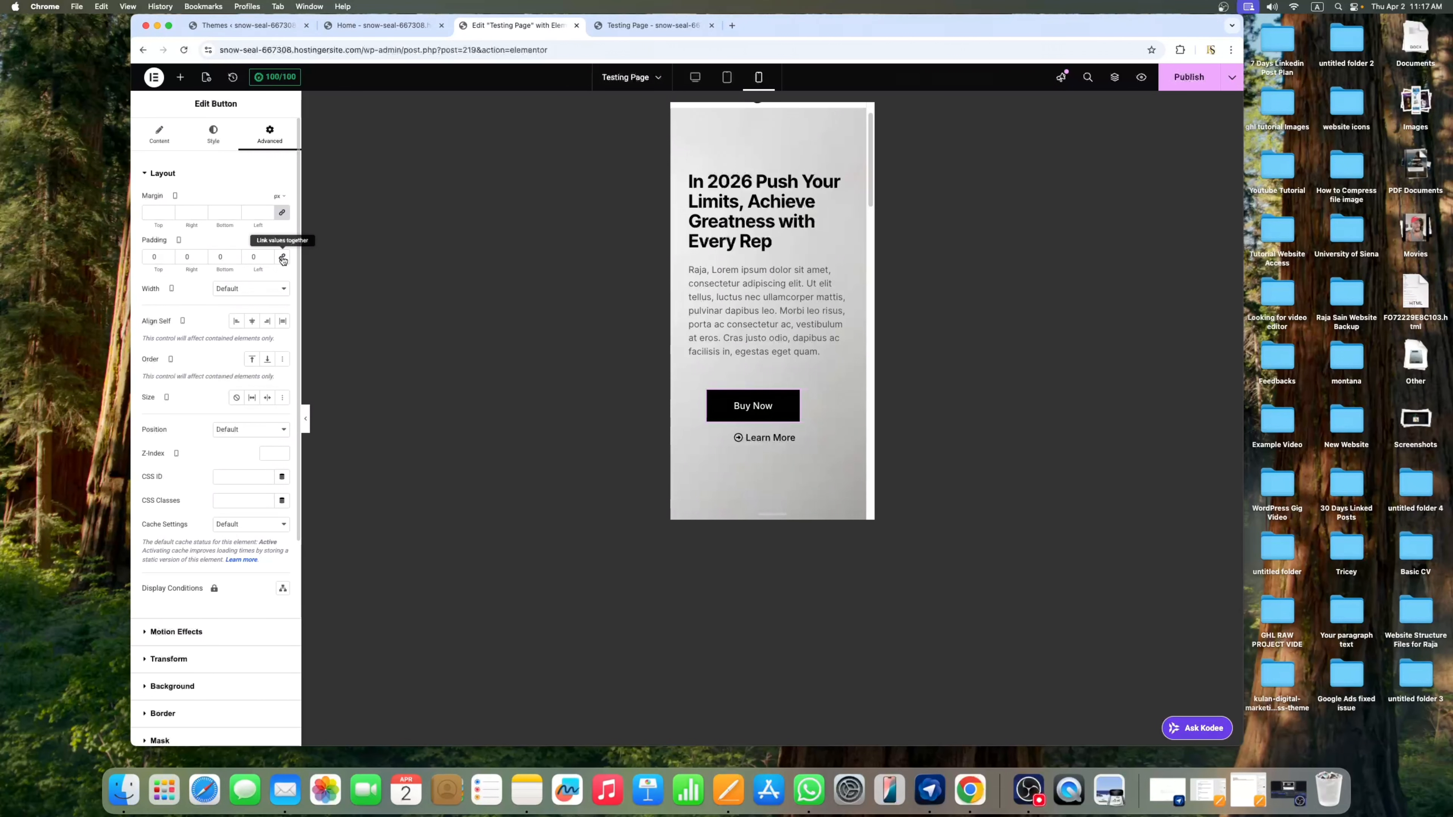
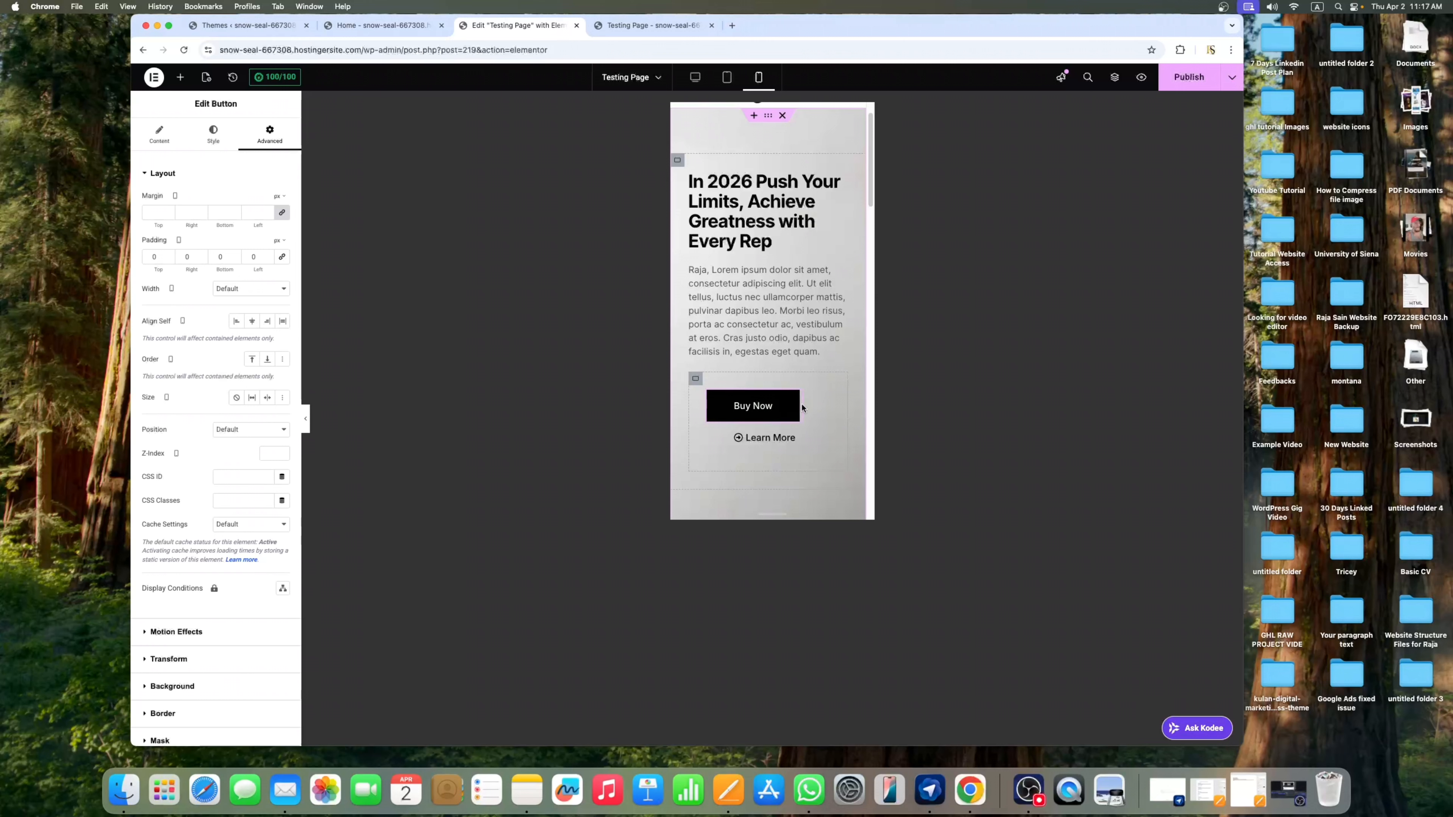
Give the Buy Now button a custom mobile width of 175 px
{"action": "left_click_drag", "start_coordinate": [810, 408], "coordinate": [810, 405]}
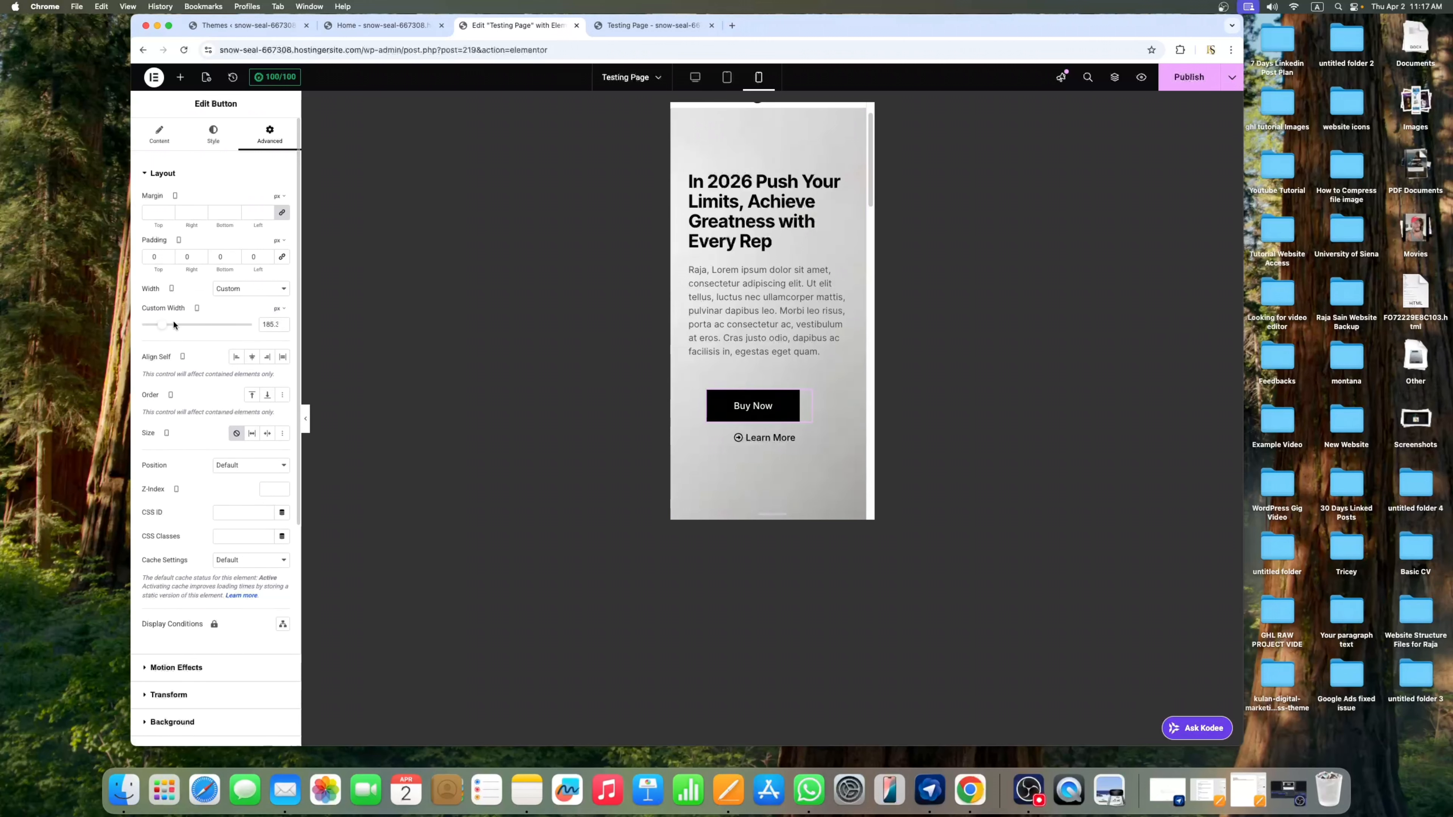
{"action": "left_click", "coordinate": [166, 327]}
{"action": "left_click_drag", "start_coordinate": [166, 327], "coordinate": [164, 326]}
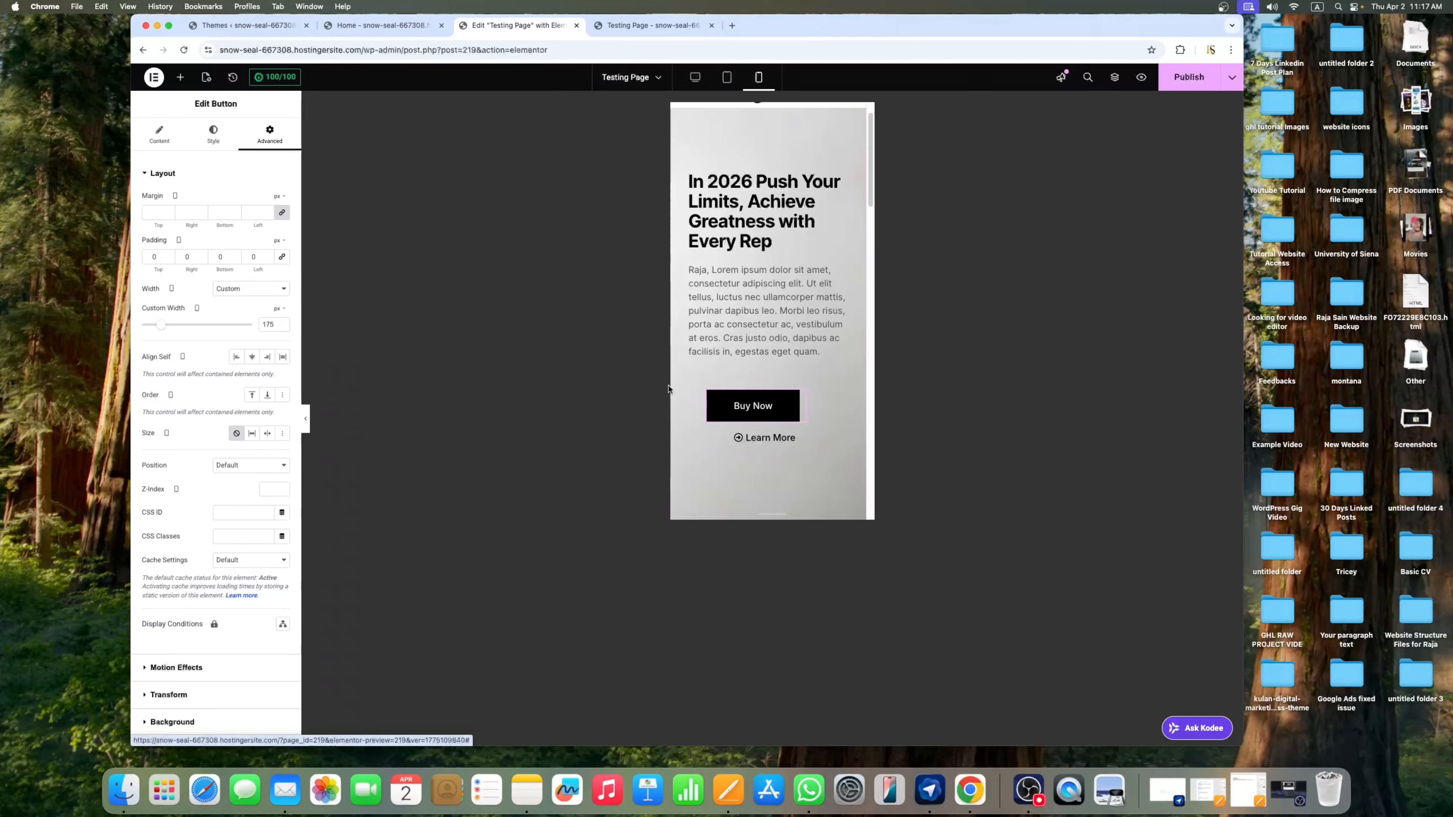
Center the Buy Now button on mobile, using Center for both its self-alignment and its button position
{"action": "left_click", "coordinate": [817, 430]}
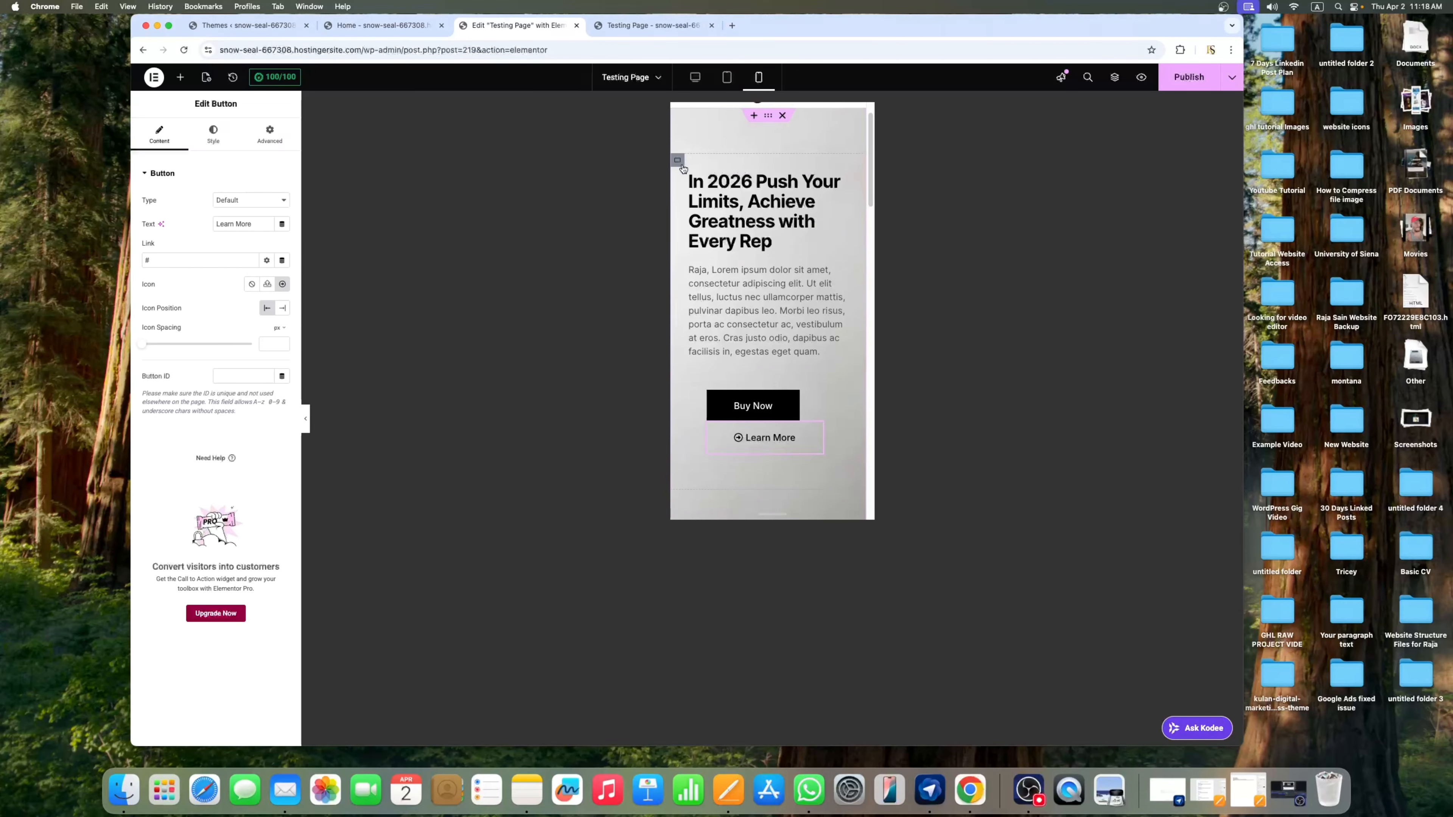
{"action": "left_click", "coordinate": [679, 161]}
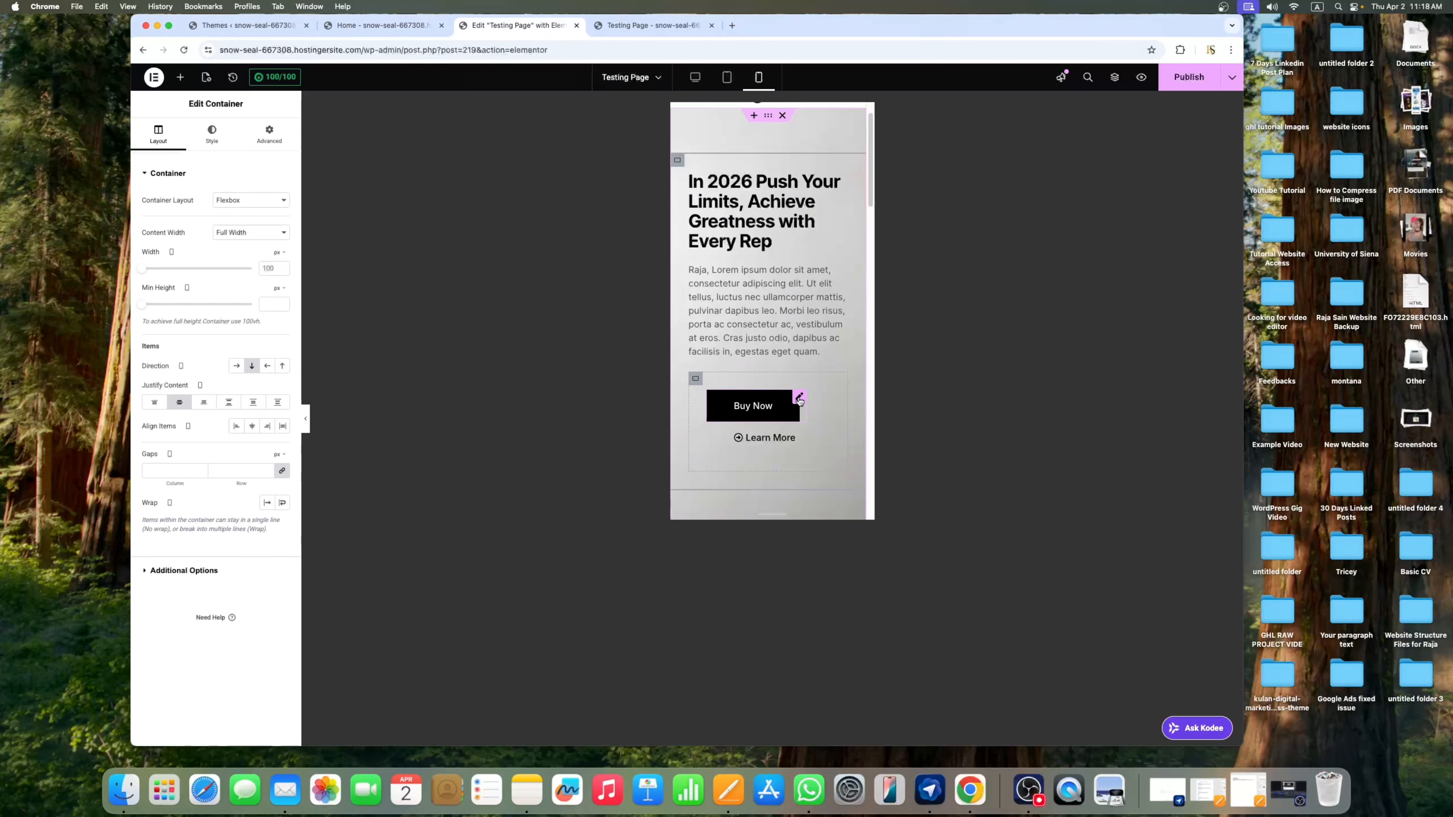
{"action": "left_click", "coordinate": [799, 399]}
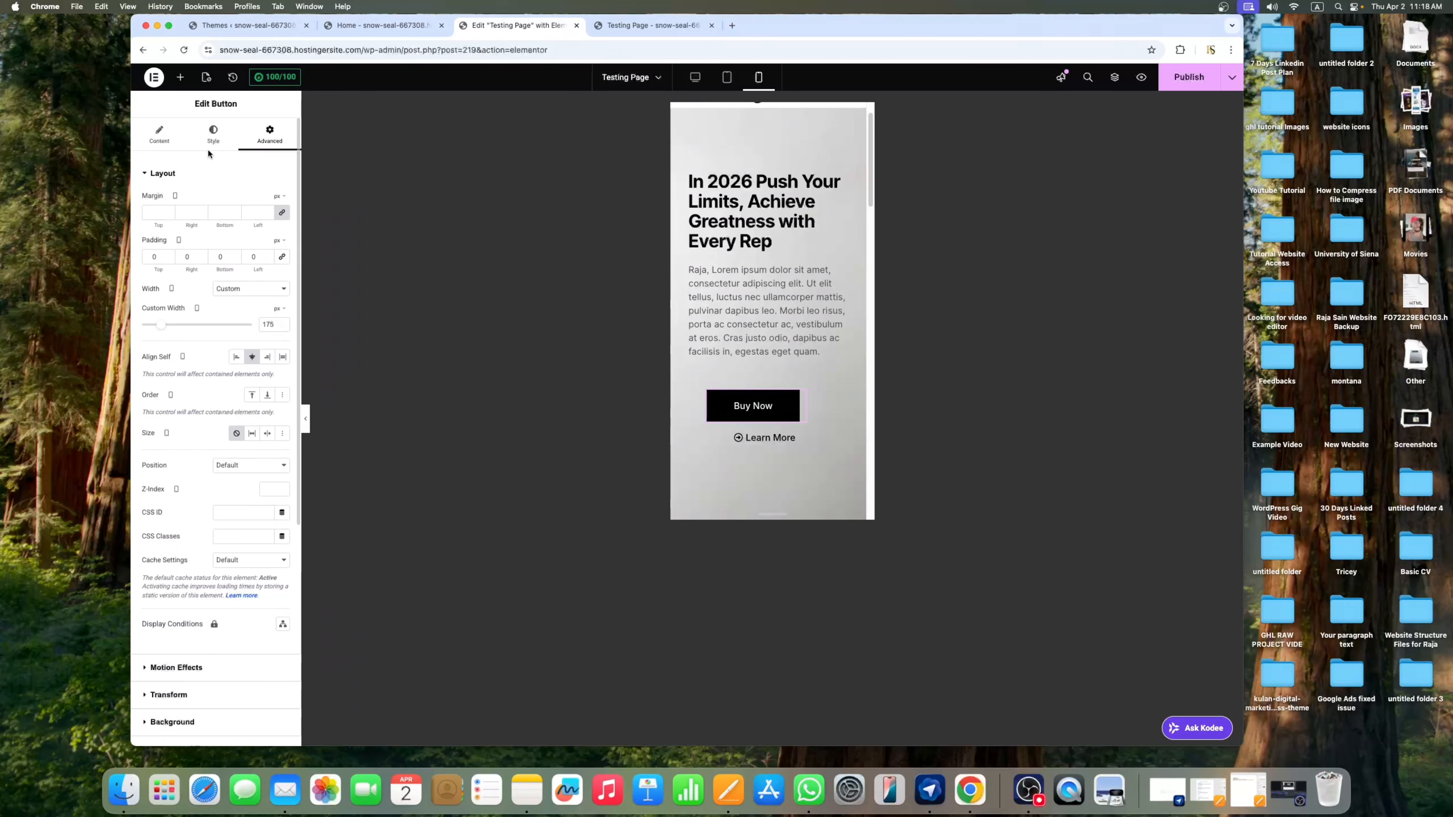
{"action": "left_click", "coordinate": [213, 135]}
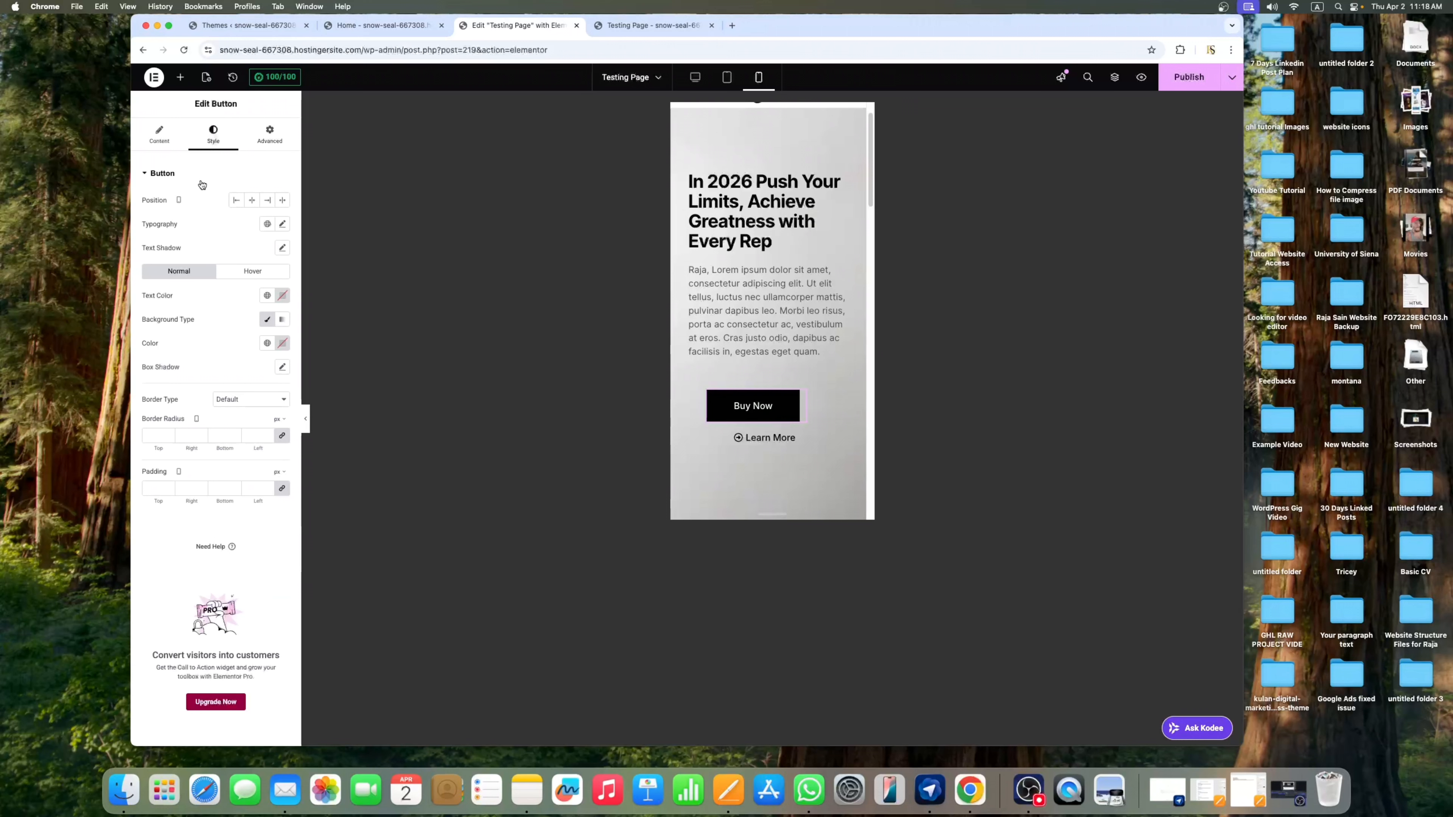
{"action": "left_click", "coordinate": [159, 134]}
{"action": "left_click", "coordinate": [213, 135]}
{"action": "left_click", "coordinate": [252, 200]}
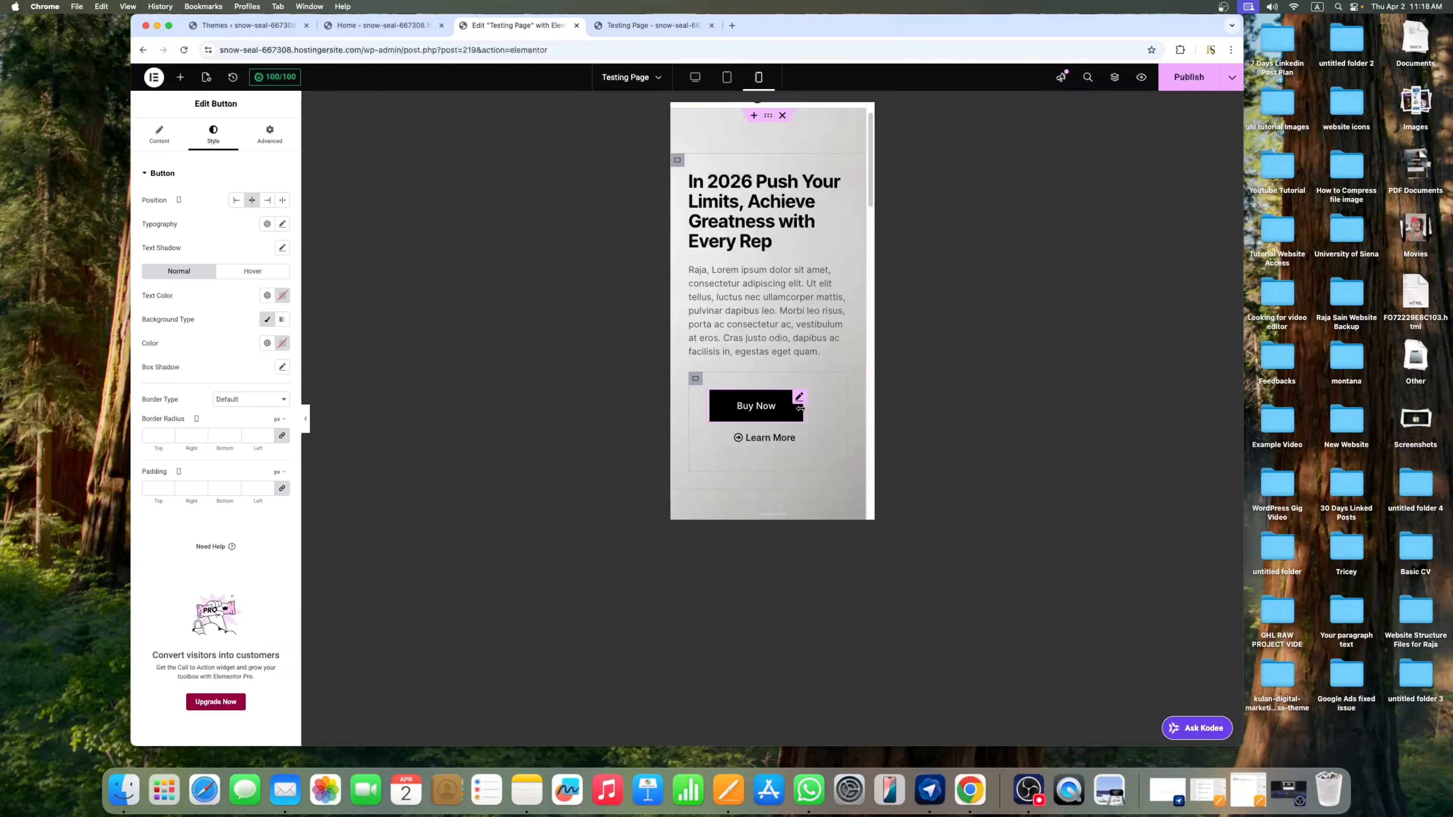
Set the mobile padding of the container holding the two hero buttons to 0 px on all sides
{"action": "left_click", "coordinate": [695, 379]}
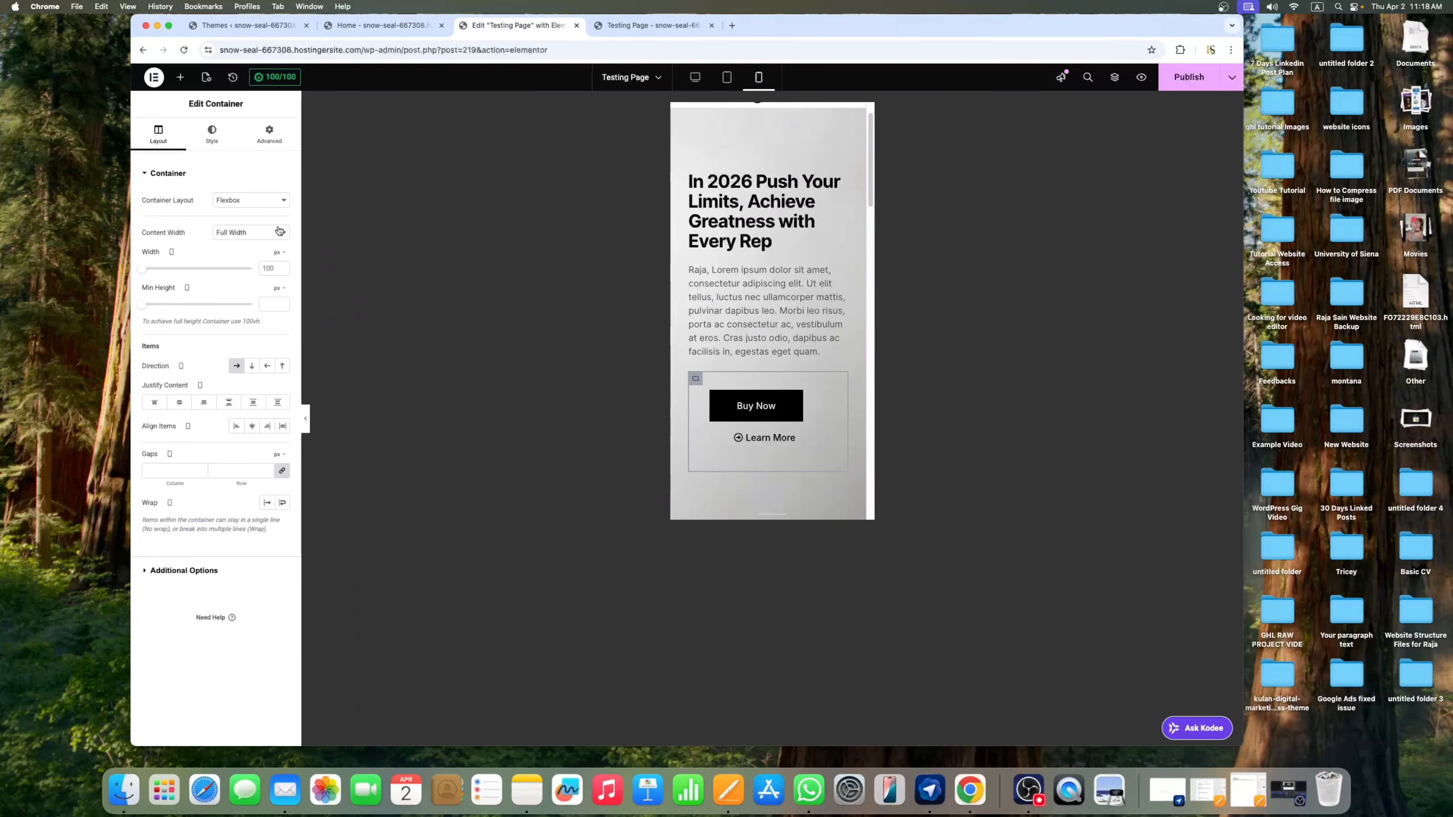
{"action": "left_click", "coordinate": [270, 137]}
{"action": "left_click", "coordinate": [280, 257]}
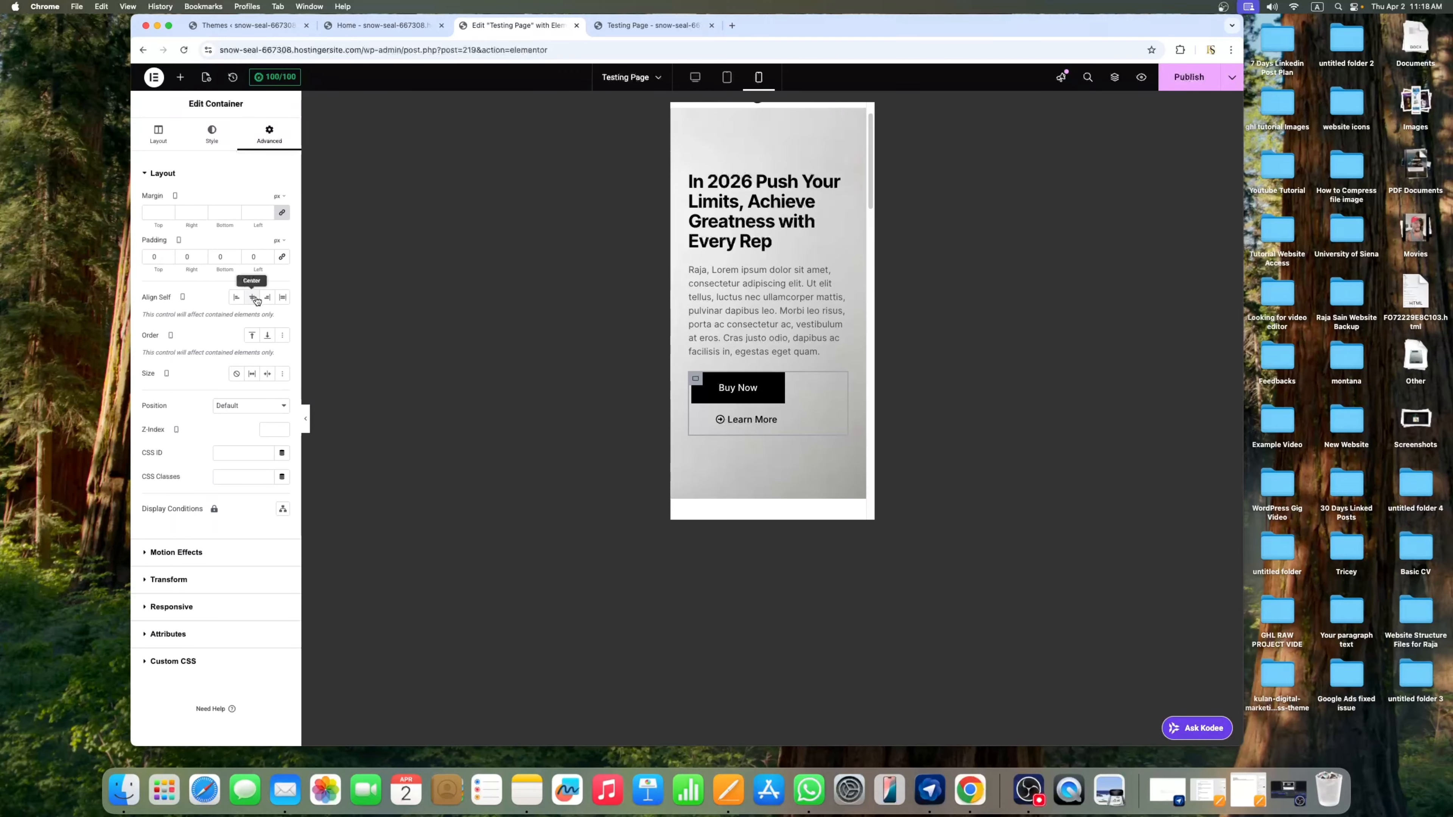
Center the hero buttons in their container with Justify Content and Align Items set to Center, and preview the hero
{"action": "left_click", "coordinate": [166, 147]}
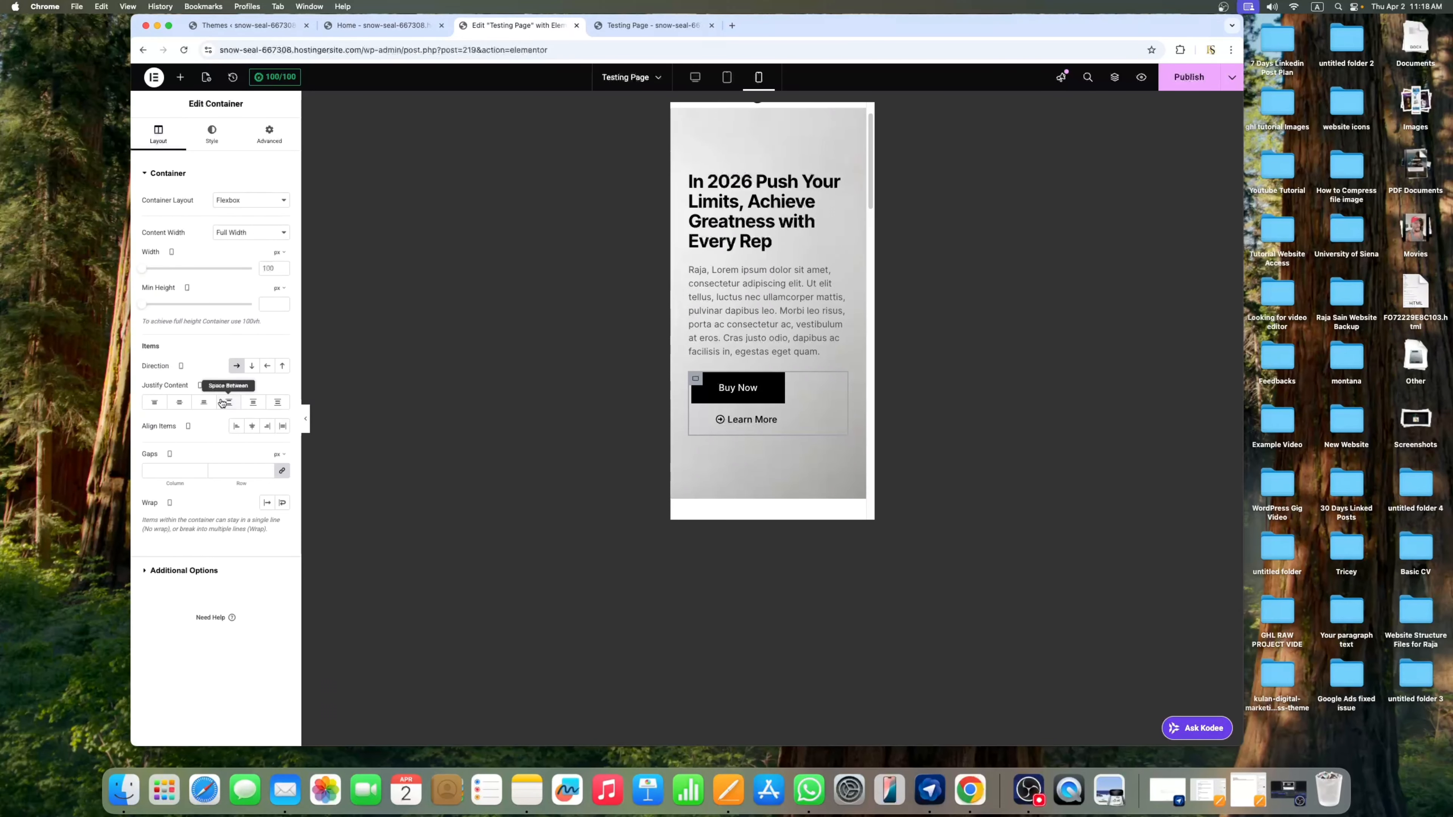
{"action": "left_click", "coordinate": [181, 404]}
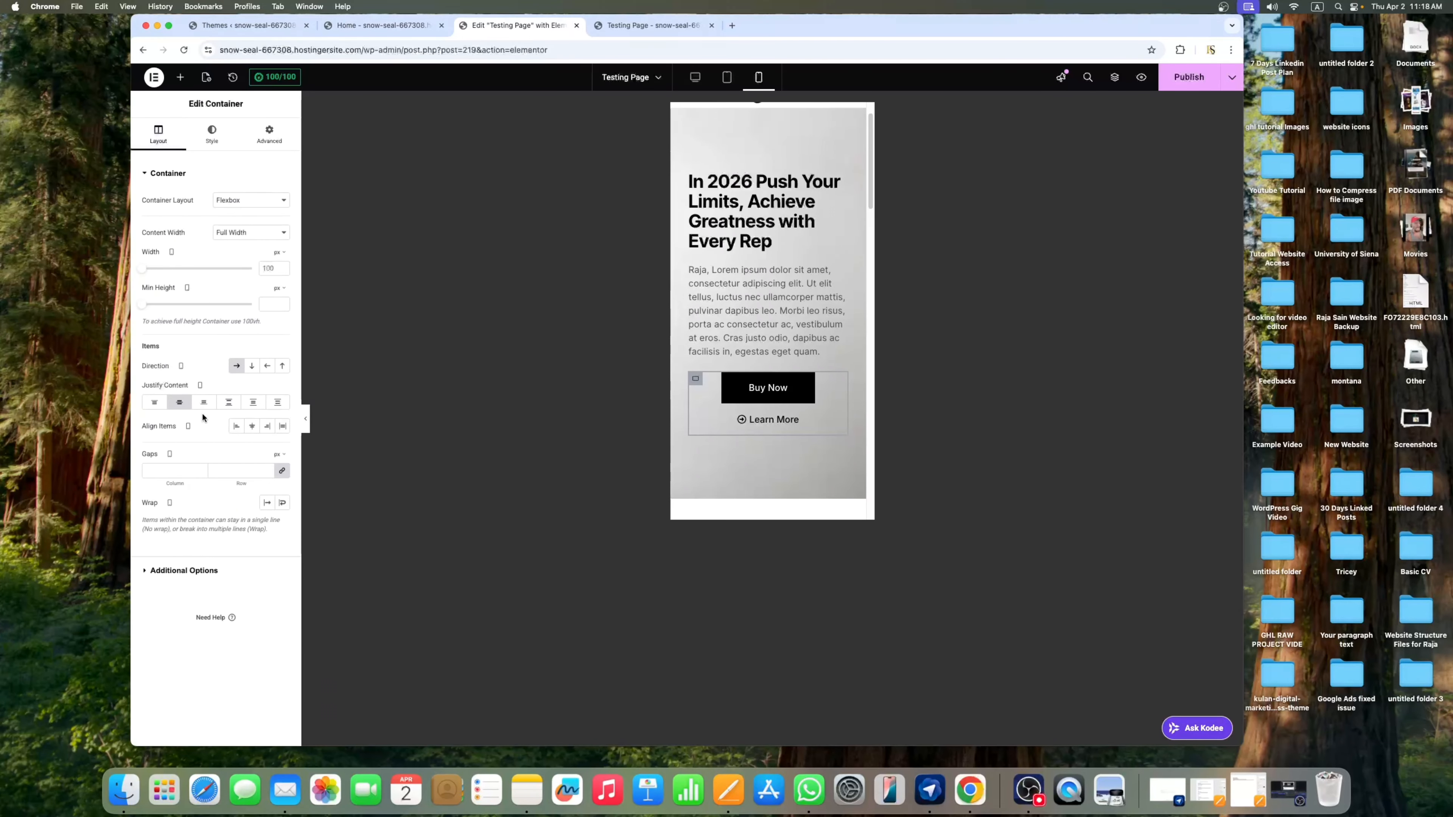
{"action": "left_click", "coordinate": [252, 432]}
{"action": "left_click", "coordinate": [308, 436]}
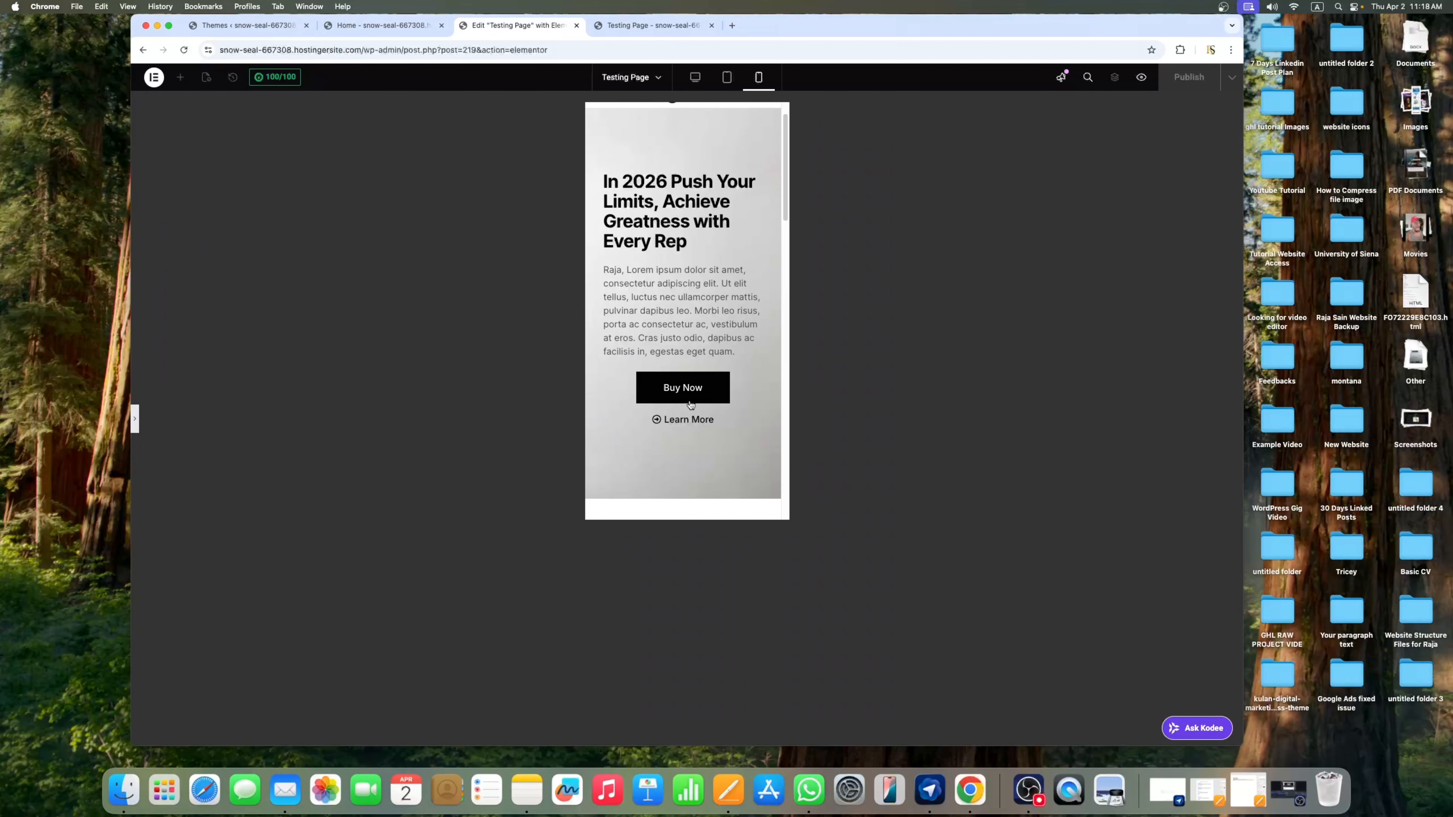
{"action": "left_click", "coordinate": [135, 424]}
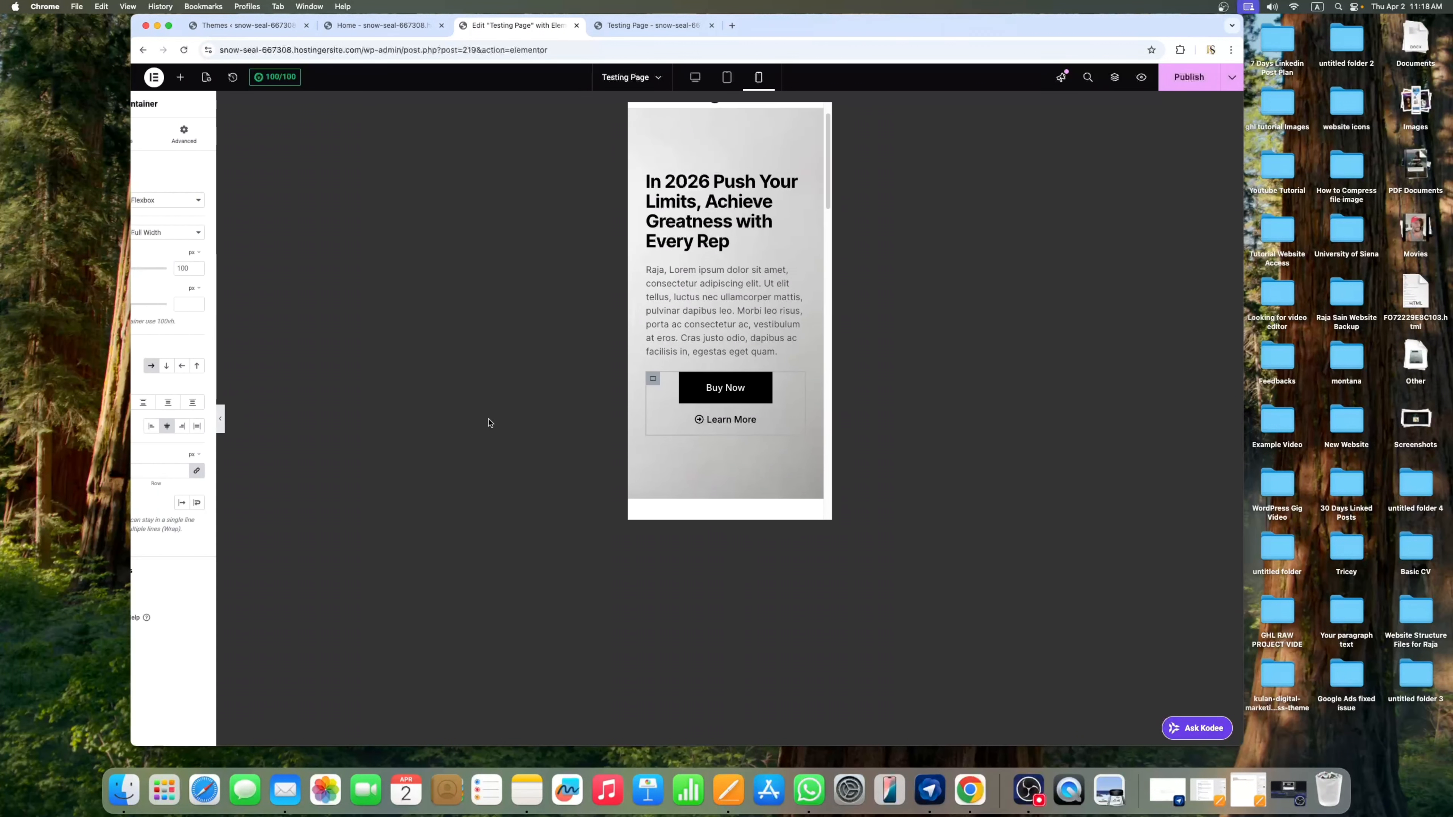
Center-align the hero's paragraph and heading on mobile, and preview the hero section
{"action": "left_click", "coordinate": [838, 265]}
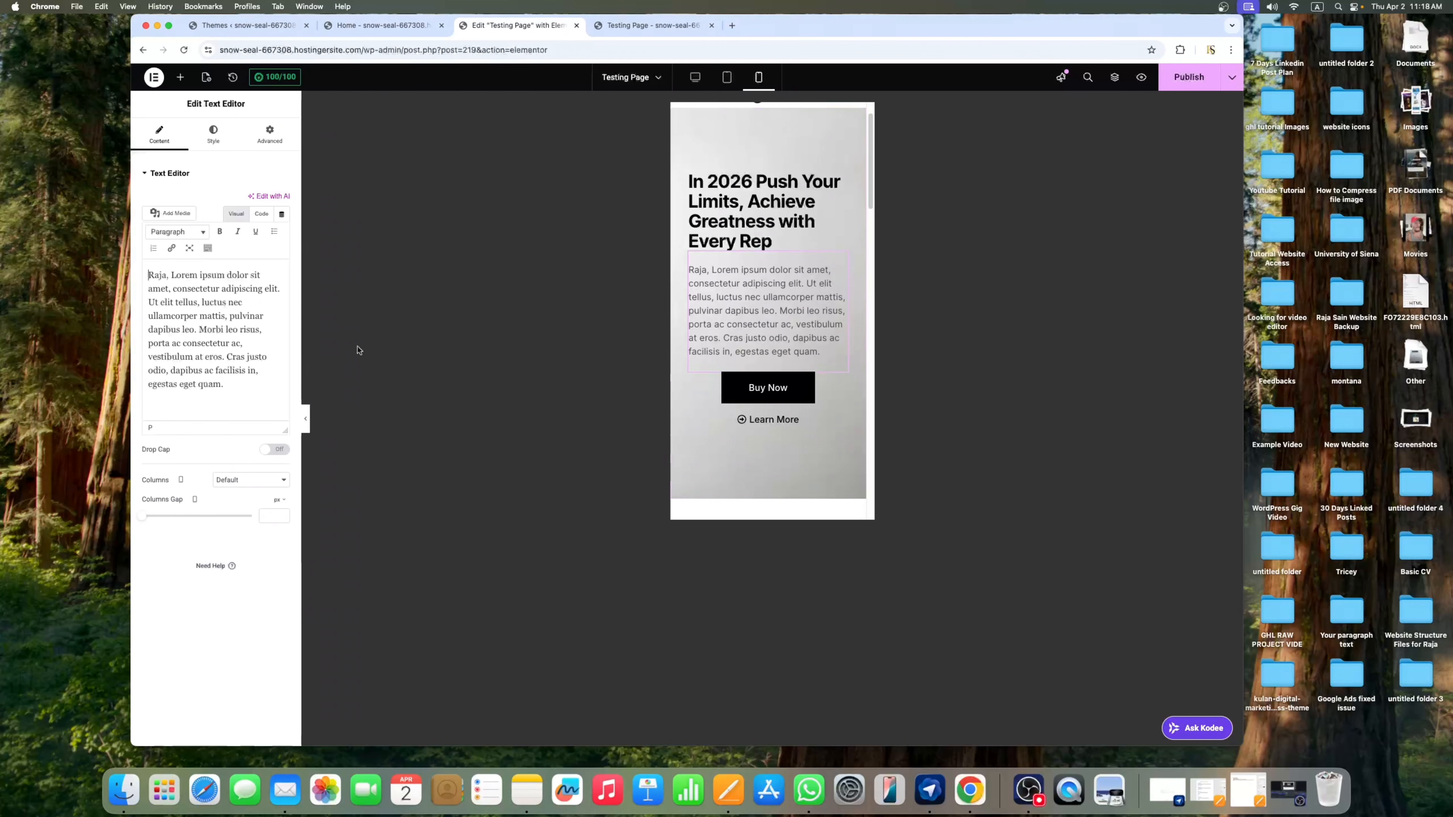
{"action": "left_click", "coordinate": [213, 136]}
{"action": "left_click", "coordinate": [251, 201]}
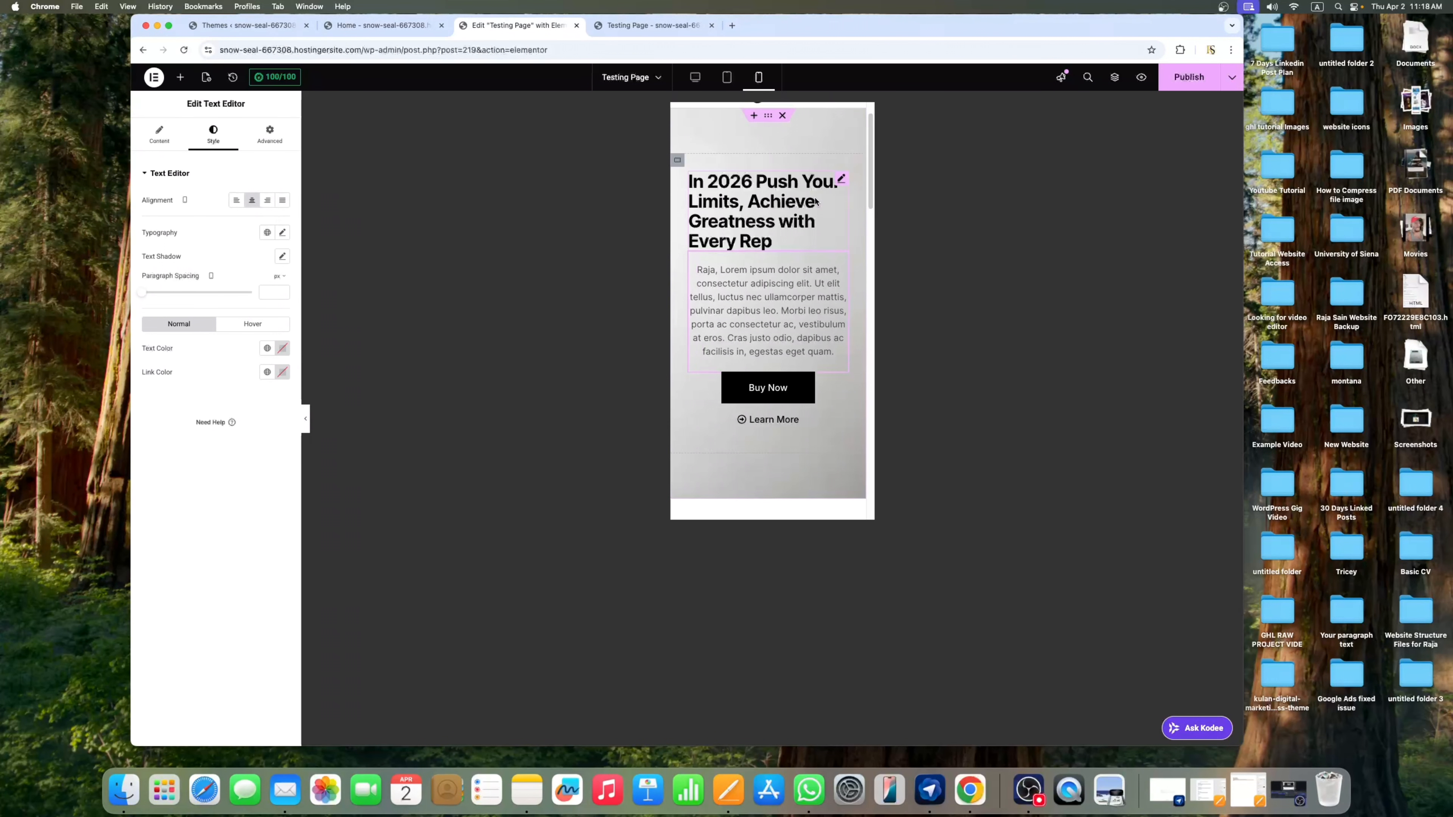
{"action": "left_click", "coordinate": [839, 183]}
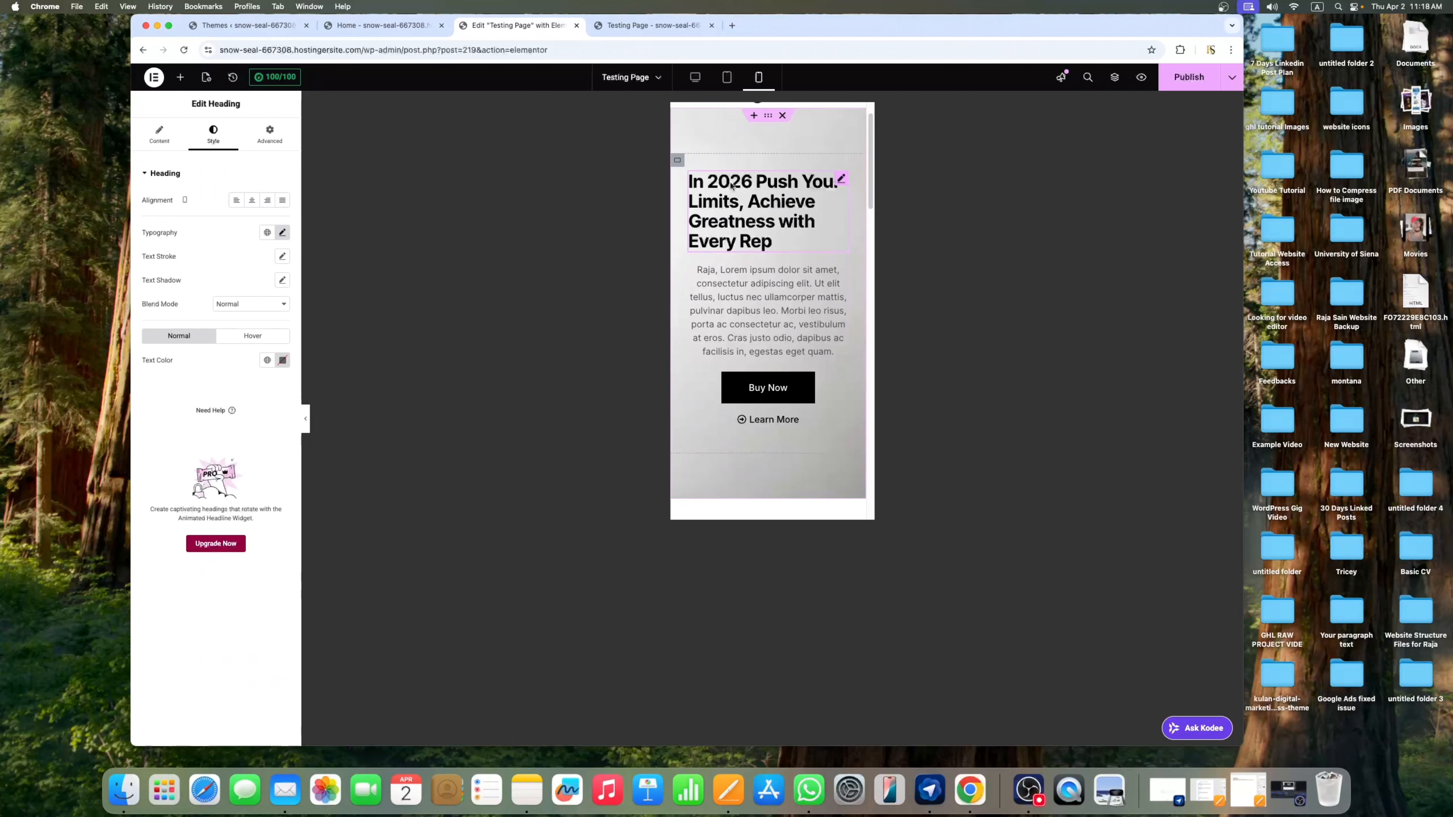
{"action": "left_click", "coordinate": [252, 201]}
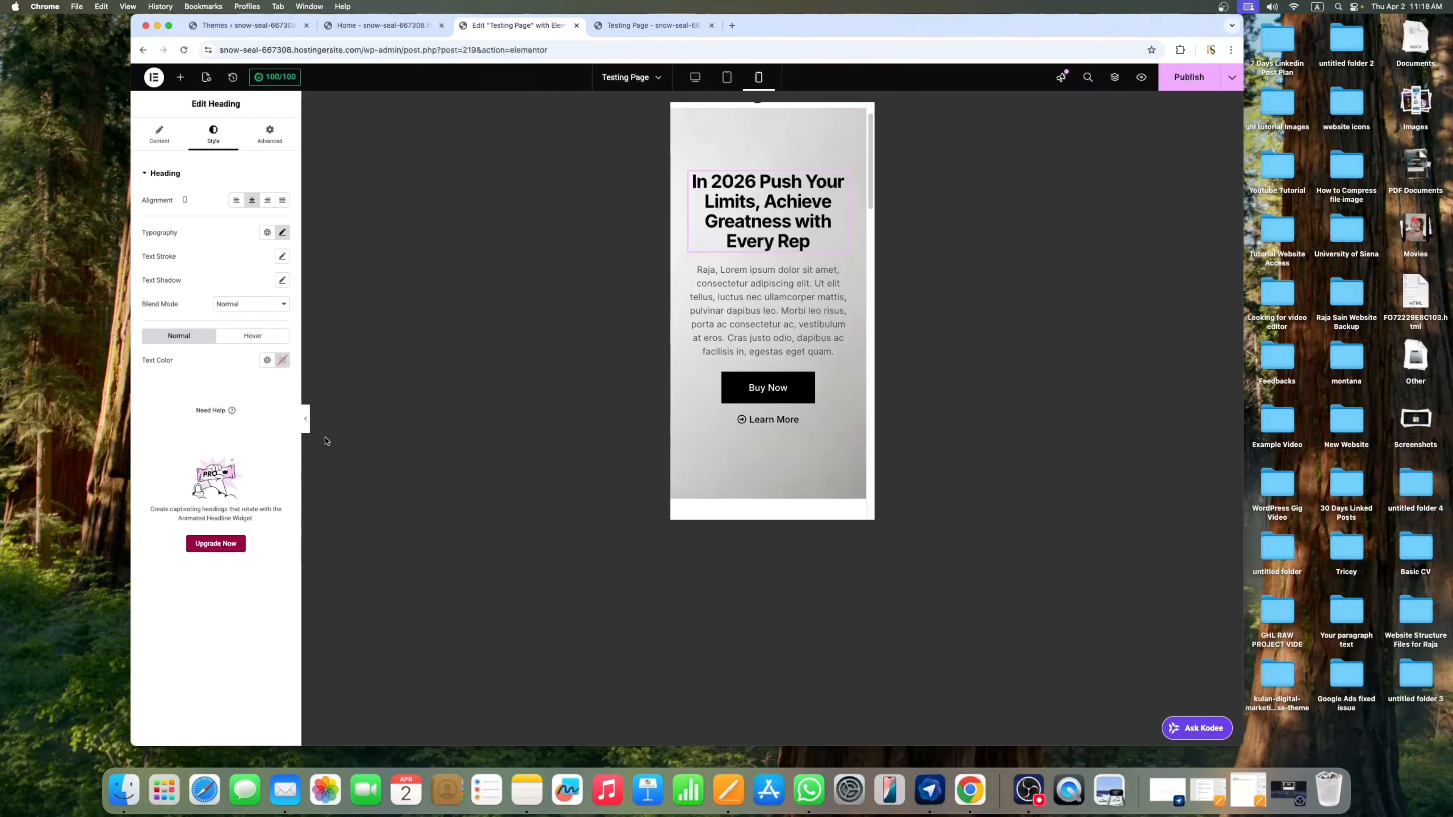
{"action": "left_click", "coordinate": [303, 422]}
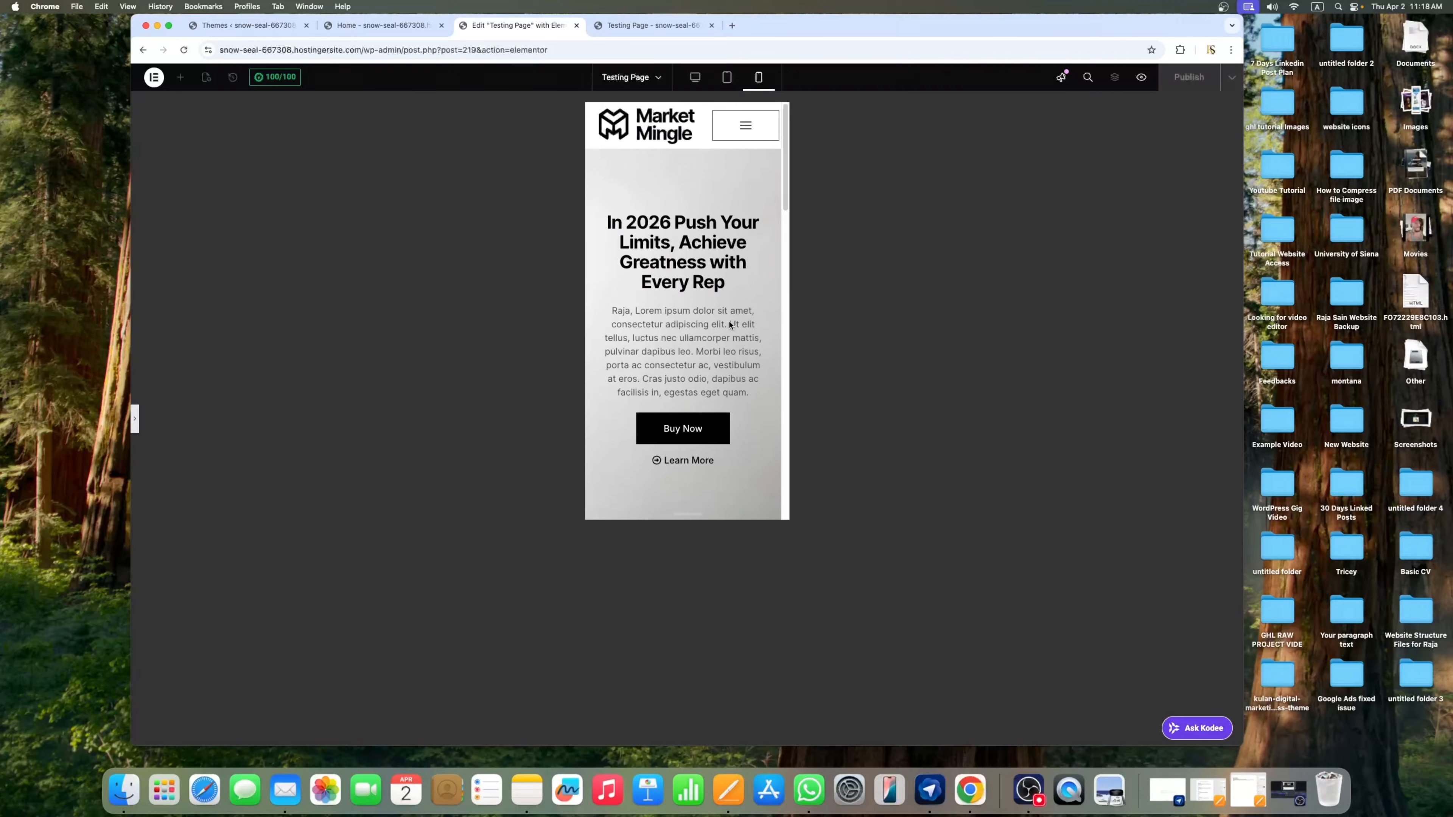
{"action": "left_click", "coordinate": [134, 423]}
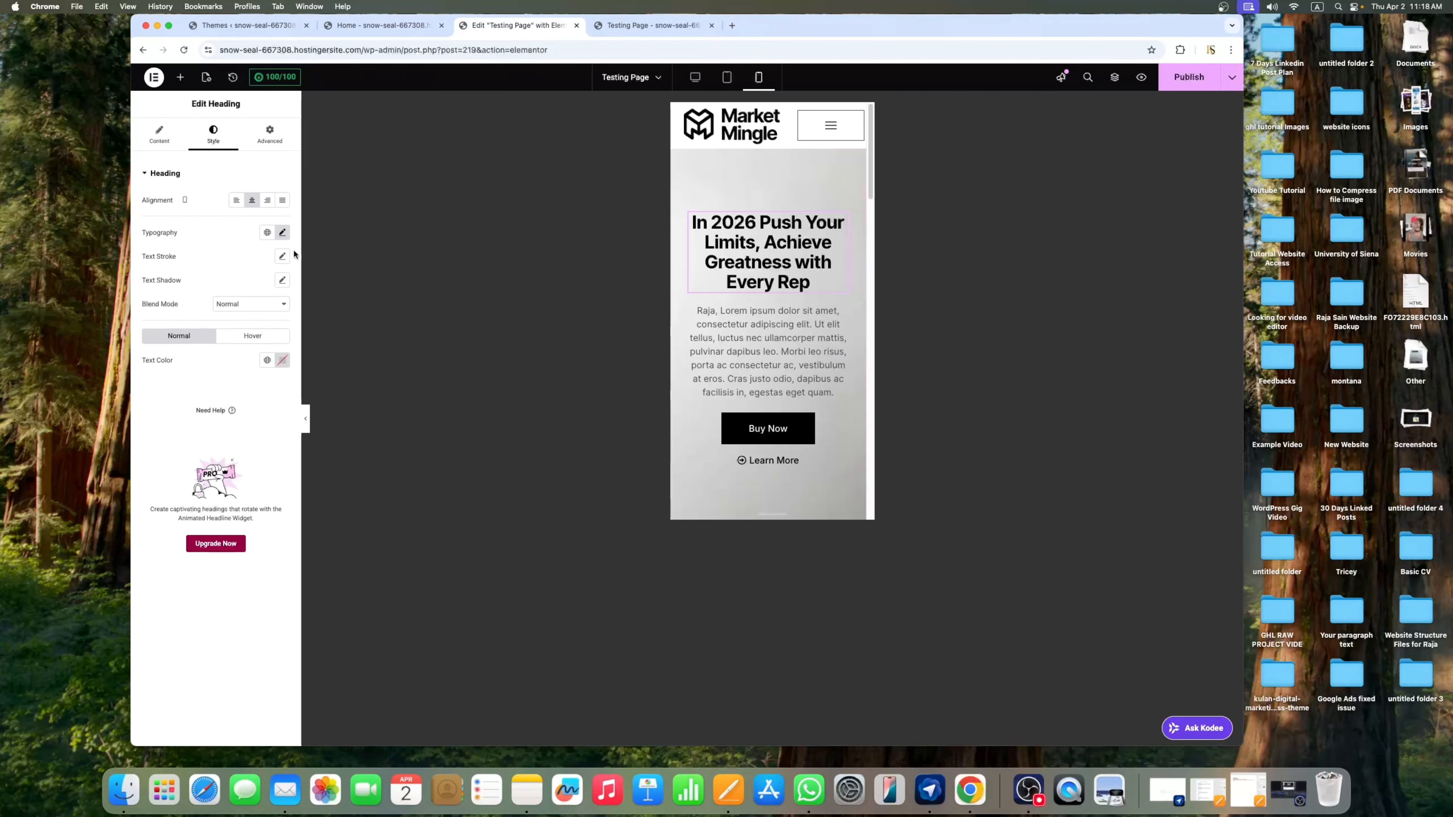
Set the hero heading's mobile font size to 31 px and check the rest of the mobile page
{"action": "left_click", "coordinate": [282, 232]}
{"action": "left_click_drag", "start_coordinate": [161, 326], "coordinate": [161, 325]}
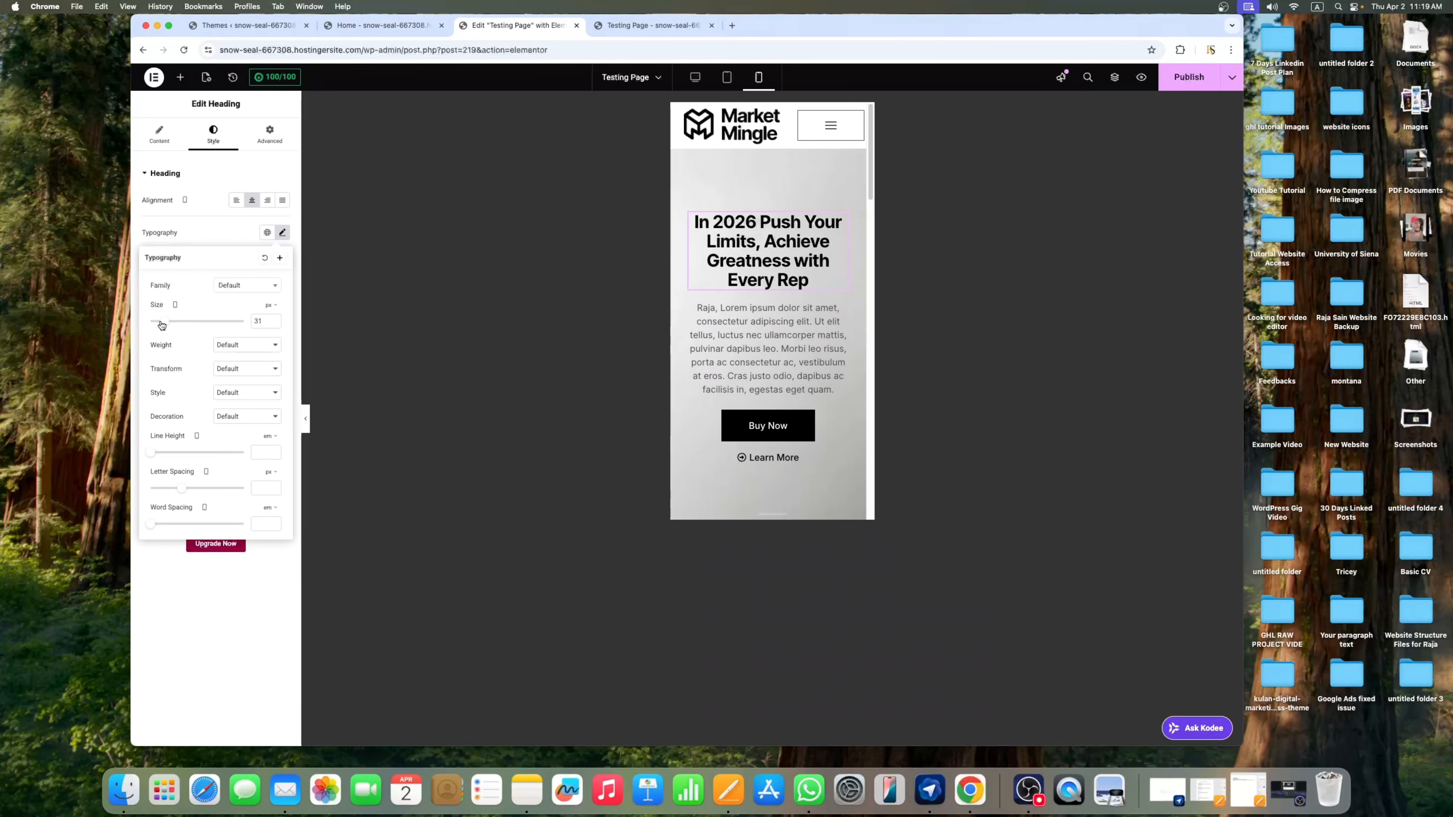
{"action": "scroll", "coordinate": [789, 320], "scroll_direction": "down", "scroll_amount": 5}
{"action": "scroll", "coordinate": [786, 320], "scroll_direction": "down", "scroll_amount": 10}
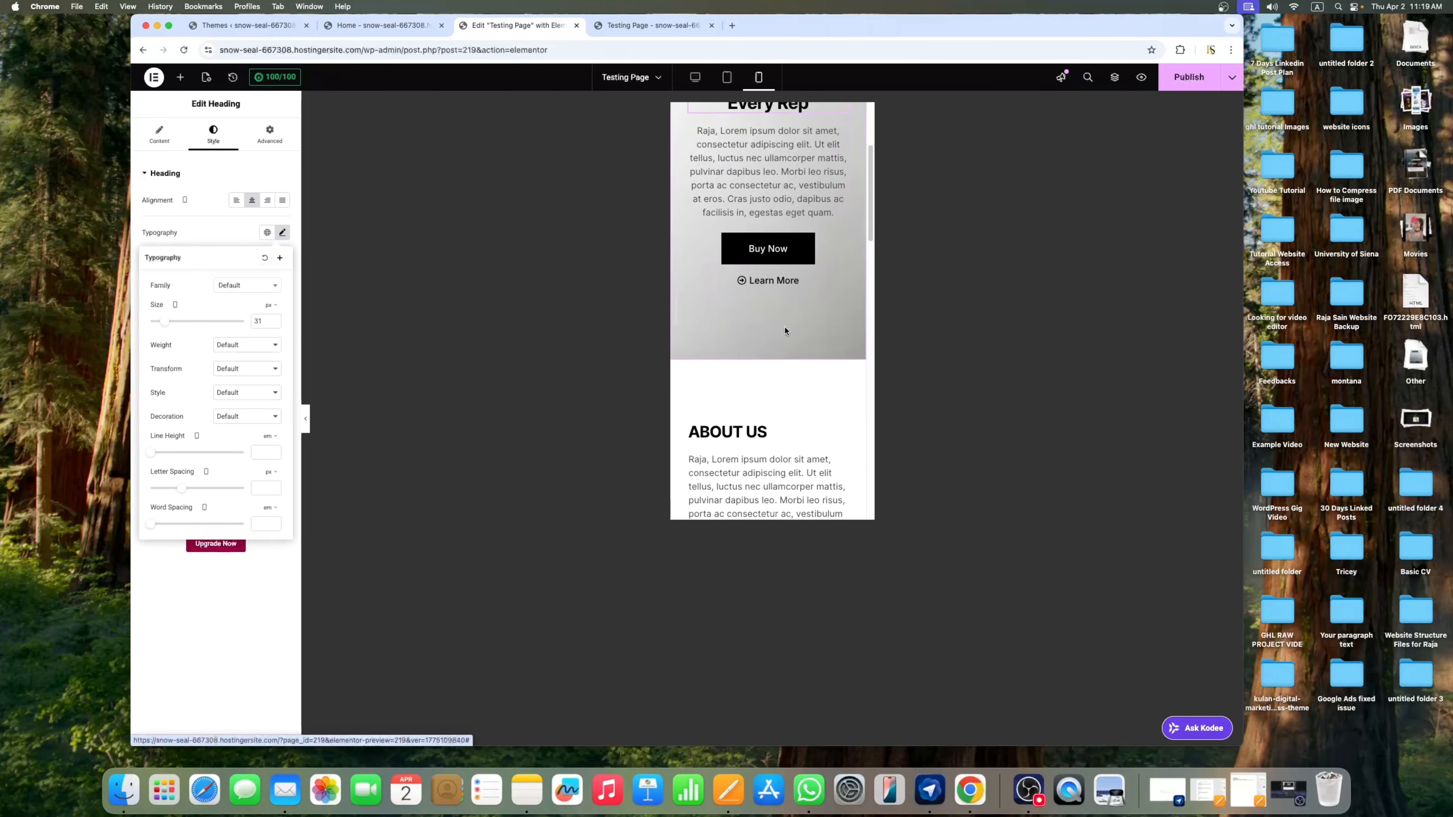
{"action": "scroll", "coordinate": [777, 298], "scroll_direction": "down", "scroll_amount": 3}
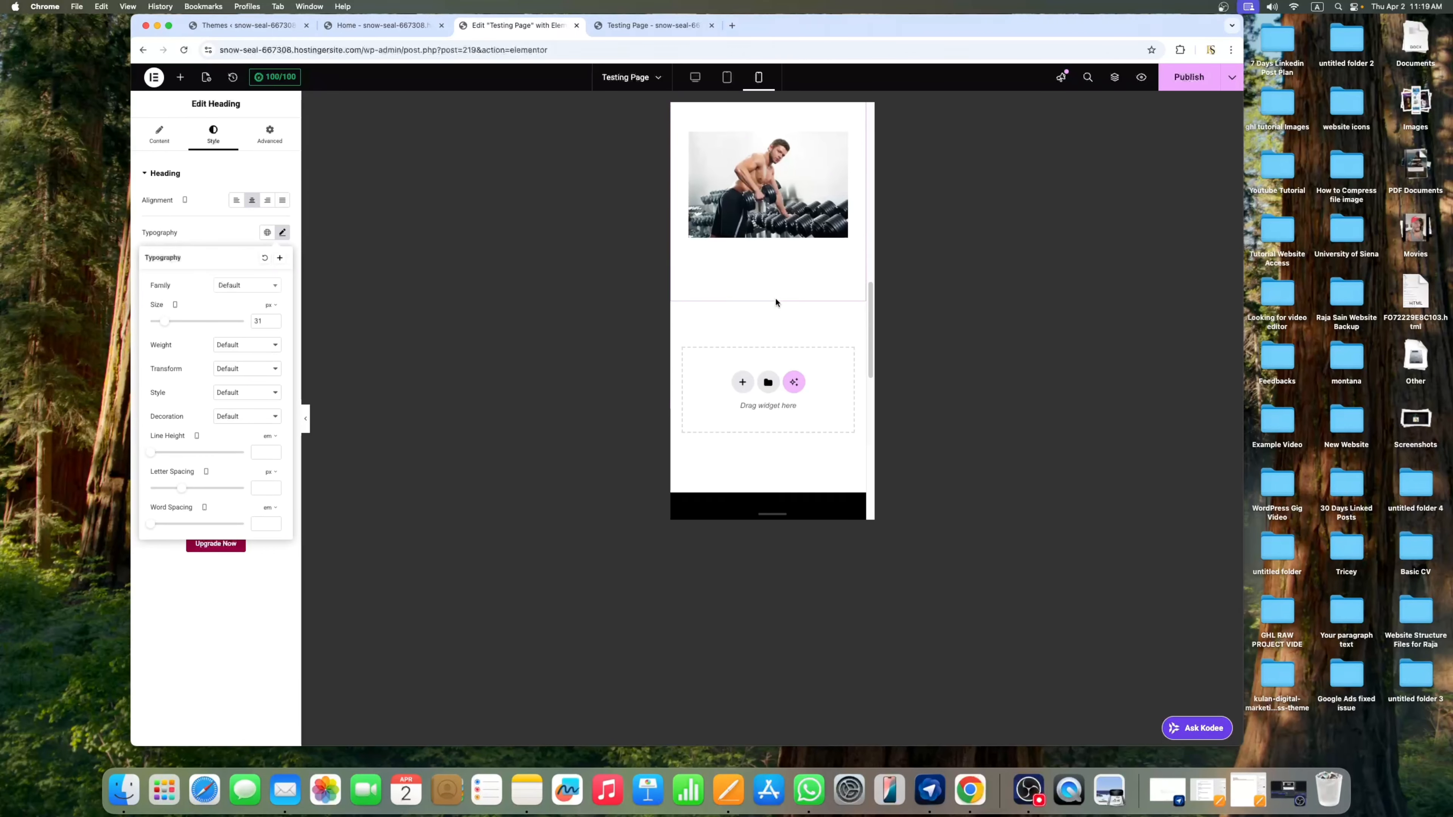
Return the editor to desktop view, publish the Testing Page, and preview its hero and ABOUT US sections in the browser
{"action": "scroll", "coordinate": [775, 297], "scroll_direction": "up", "scroll_amount": 20}
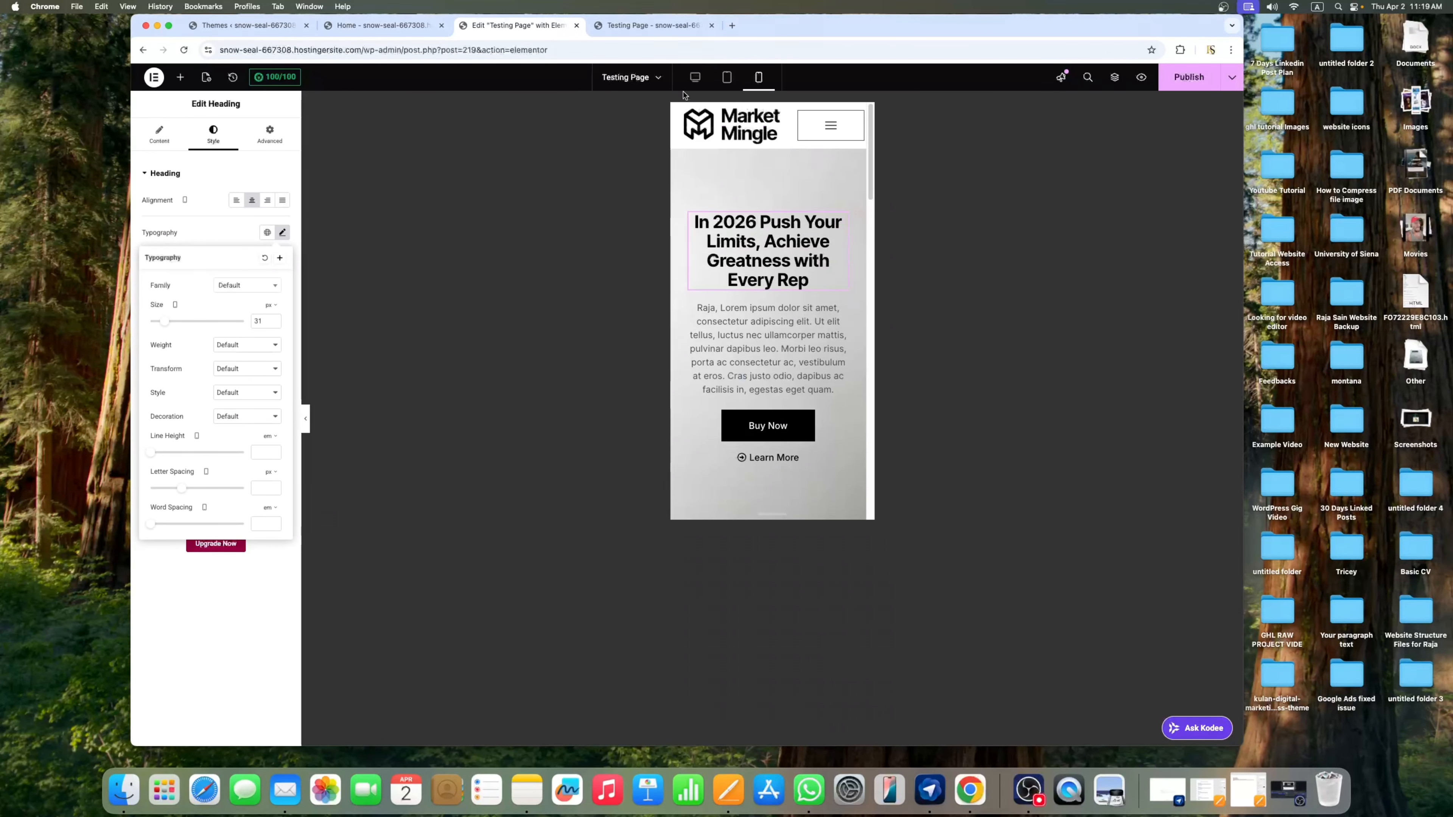
{"action": "left_click", "coordinate": [696, 77]}
{"action": "left_click", "coordinate": [1184, 83]}
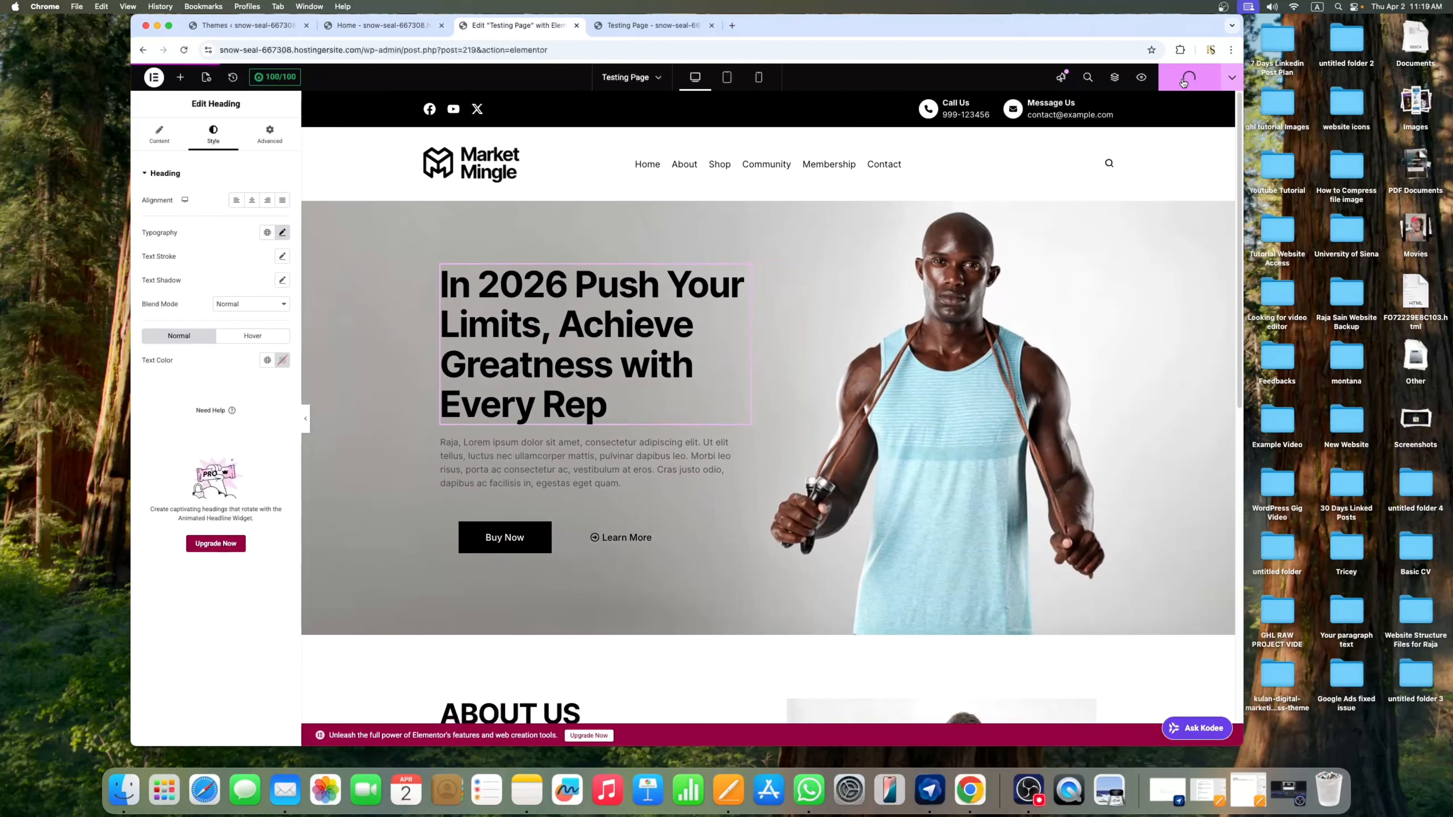
{"action": "left_click", "coordinate": [1141, 78]}
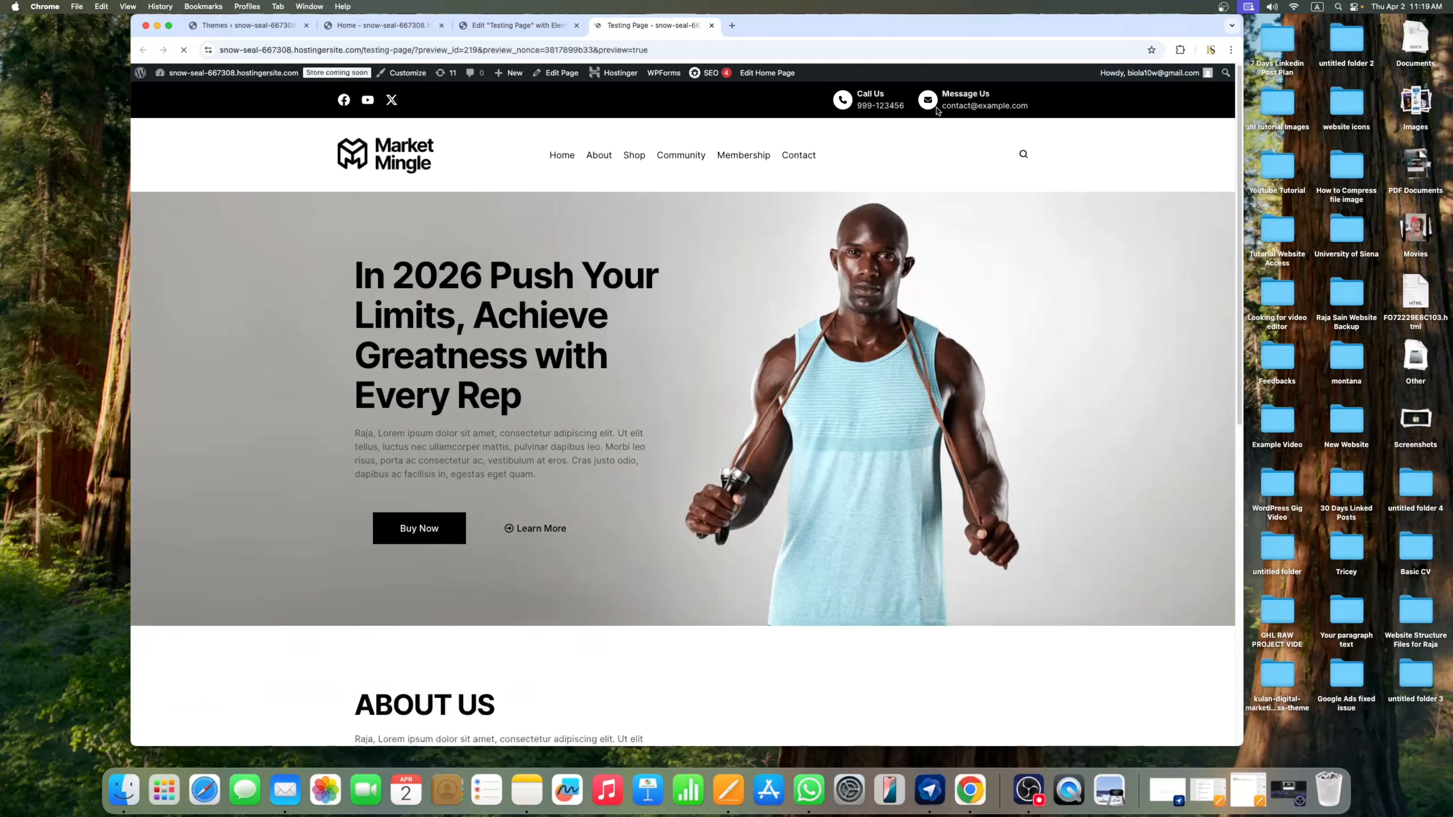
{"action": "scroll", "coordinate": [676, 349], "scroll_direction": "down", "scroll_amount": 5}
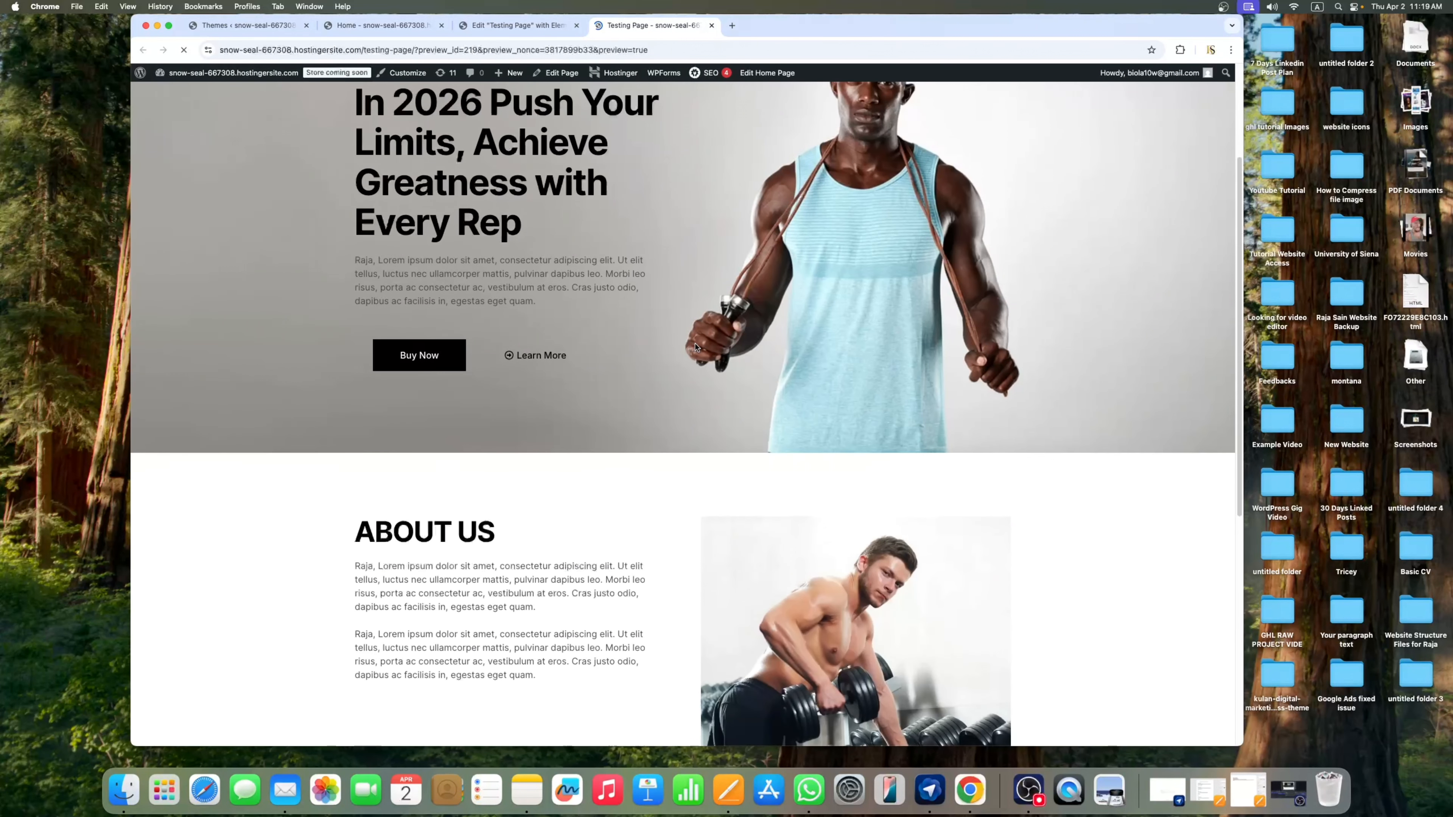
{"action": "scroll", "coordinate": [718, 340], "scroll_direction": "up", "scroll_amount": 5}
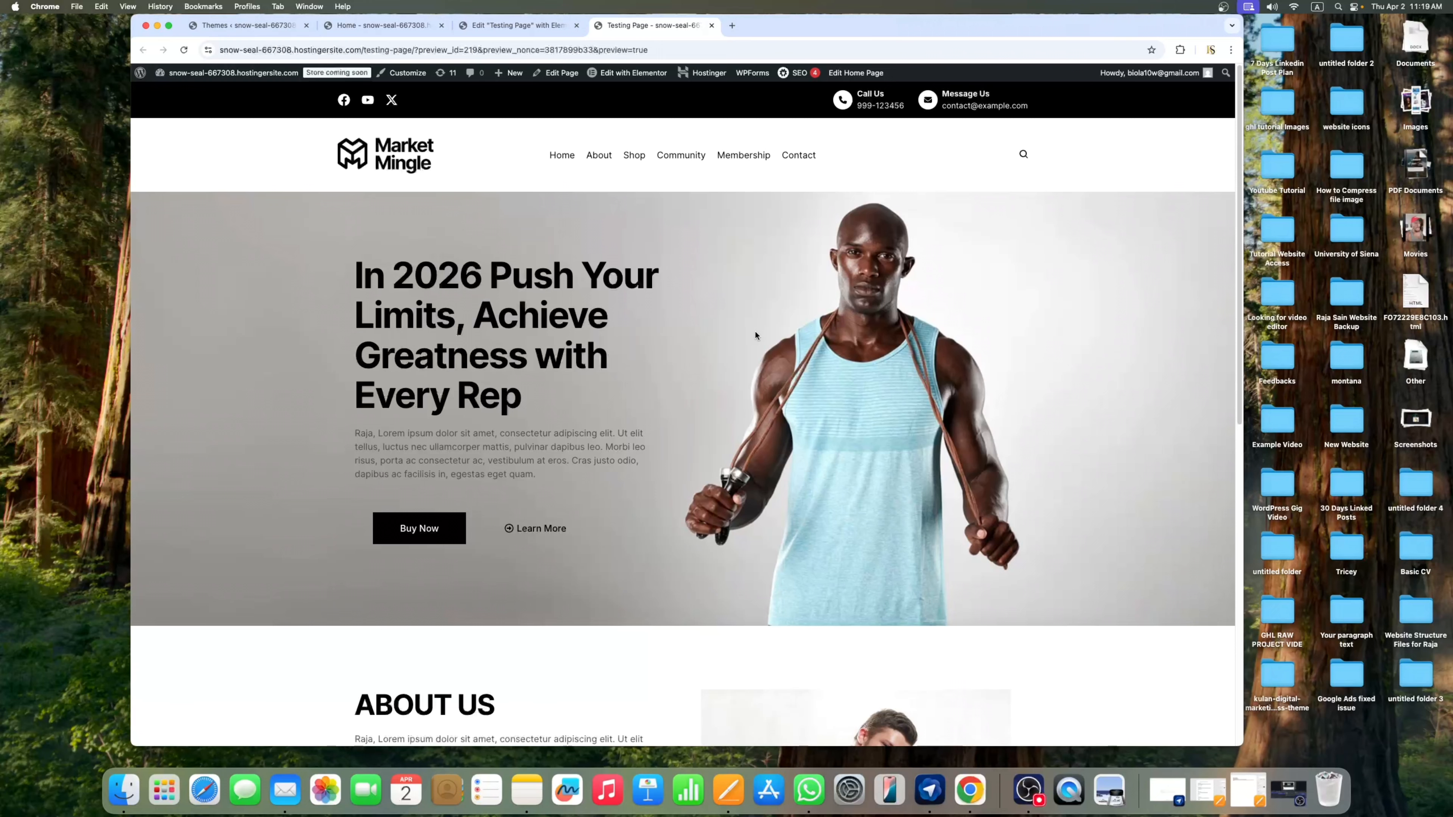
Browse the GoHighLevel agency's homepage and its client reviews in a new browser tab, and return to the Testing Page preview
{"action": "left_click", "coordinate": [732, 27]}
{"action": "type", "text": "ra"}
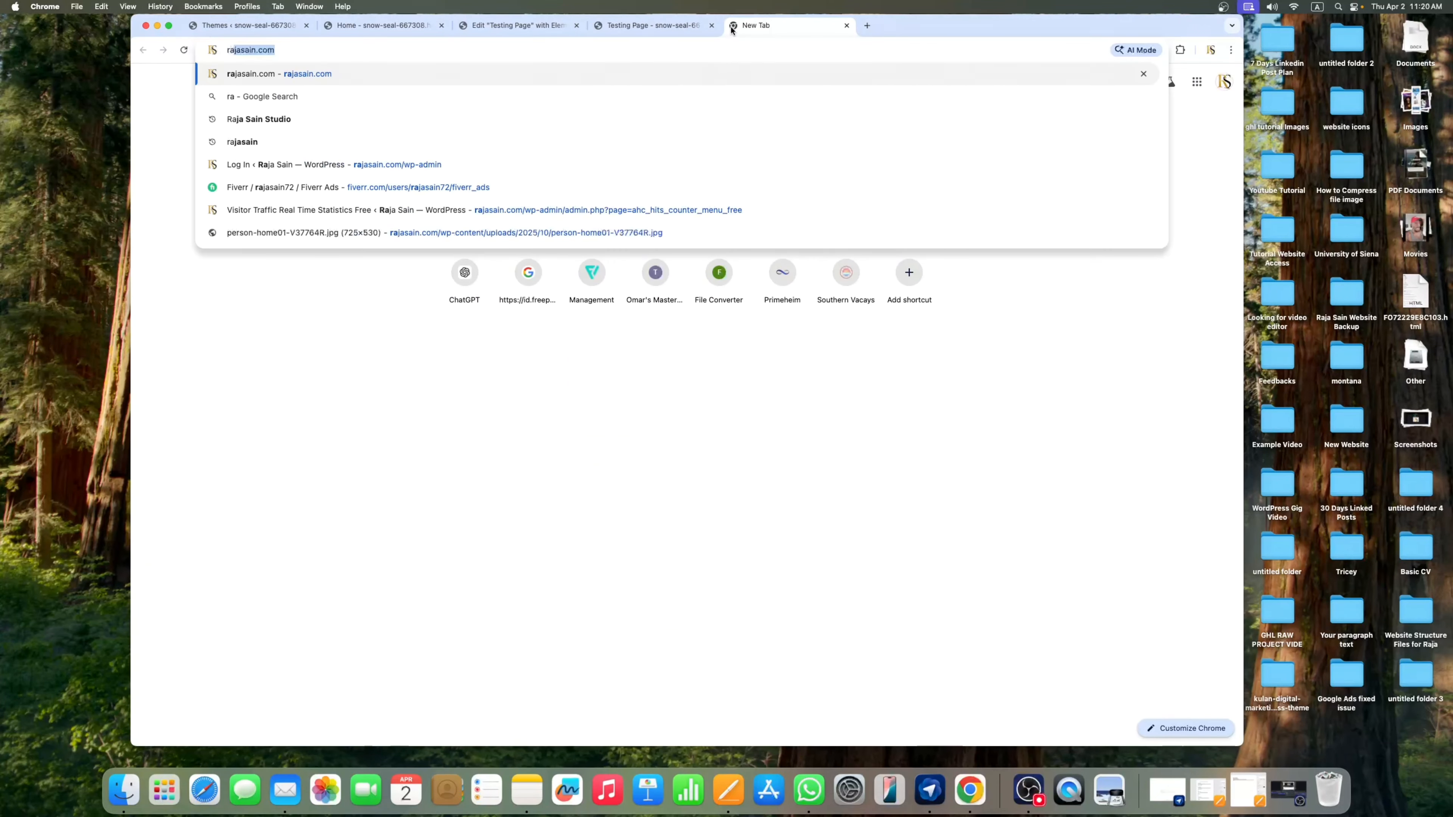
{"action": "key", "text": "Return"}
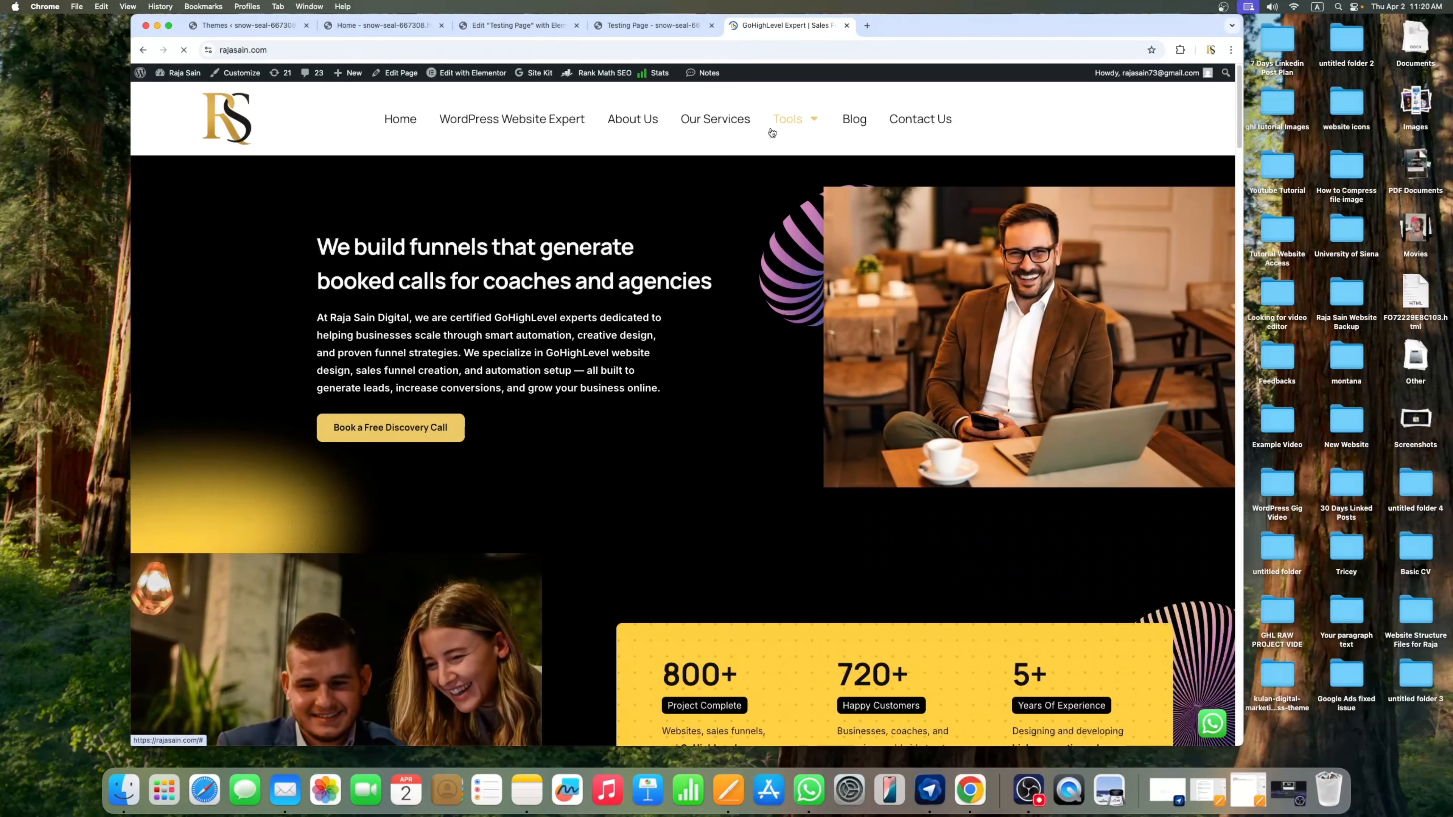
{"action": "scroll", "coordinate": [833, 490], "scroll_direction": "down", "scroll_amount": 15}
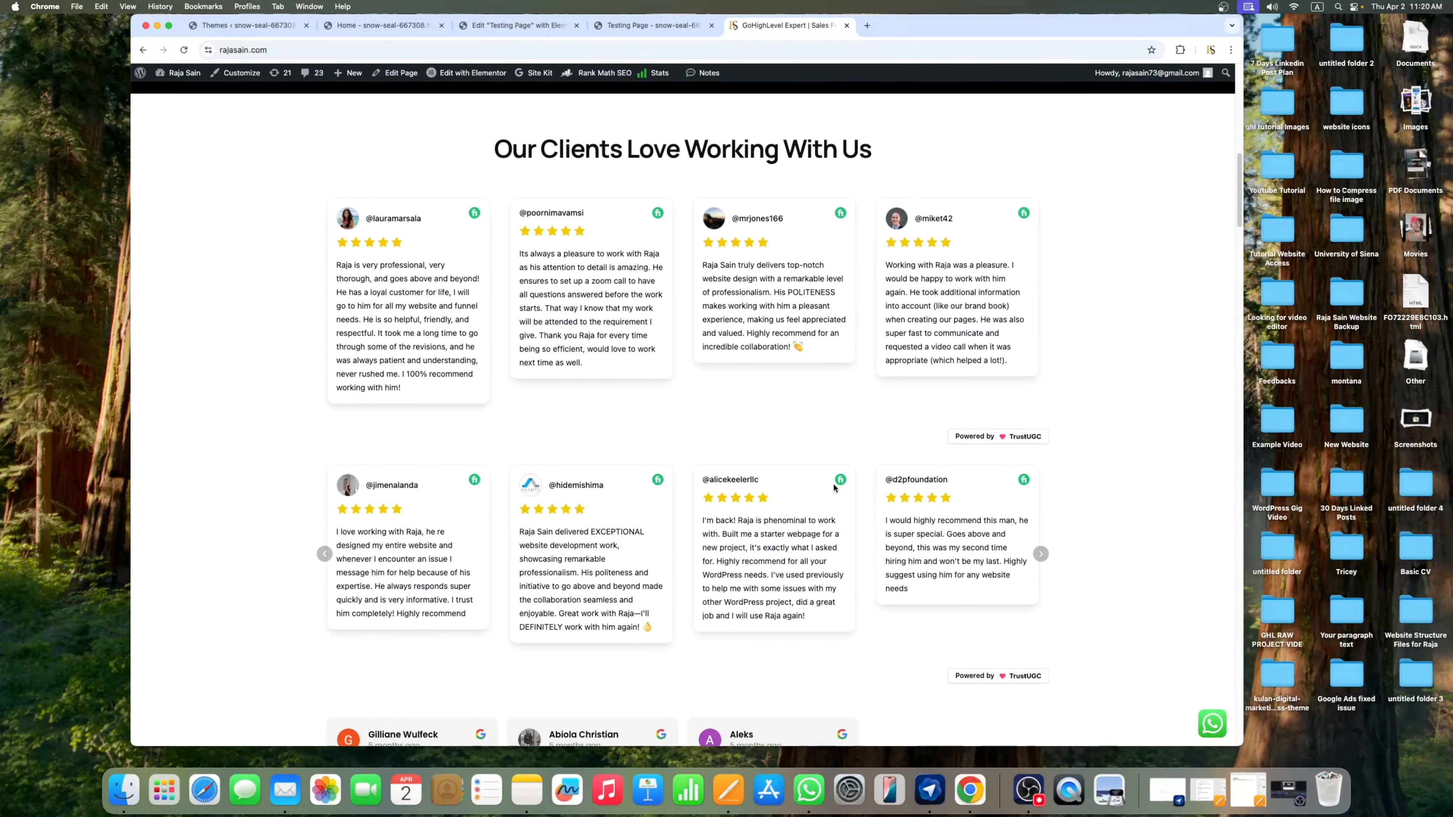
{"action": "scroll", "coordinate": [834, 487], "scroll_direction": "down", "scroll_amount": 5}
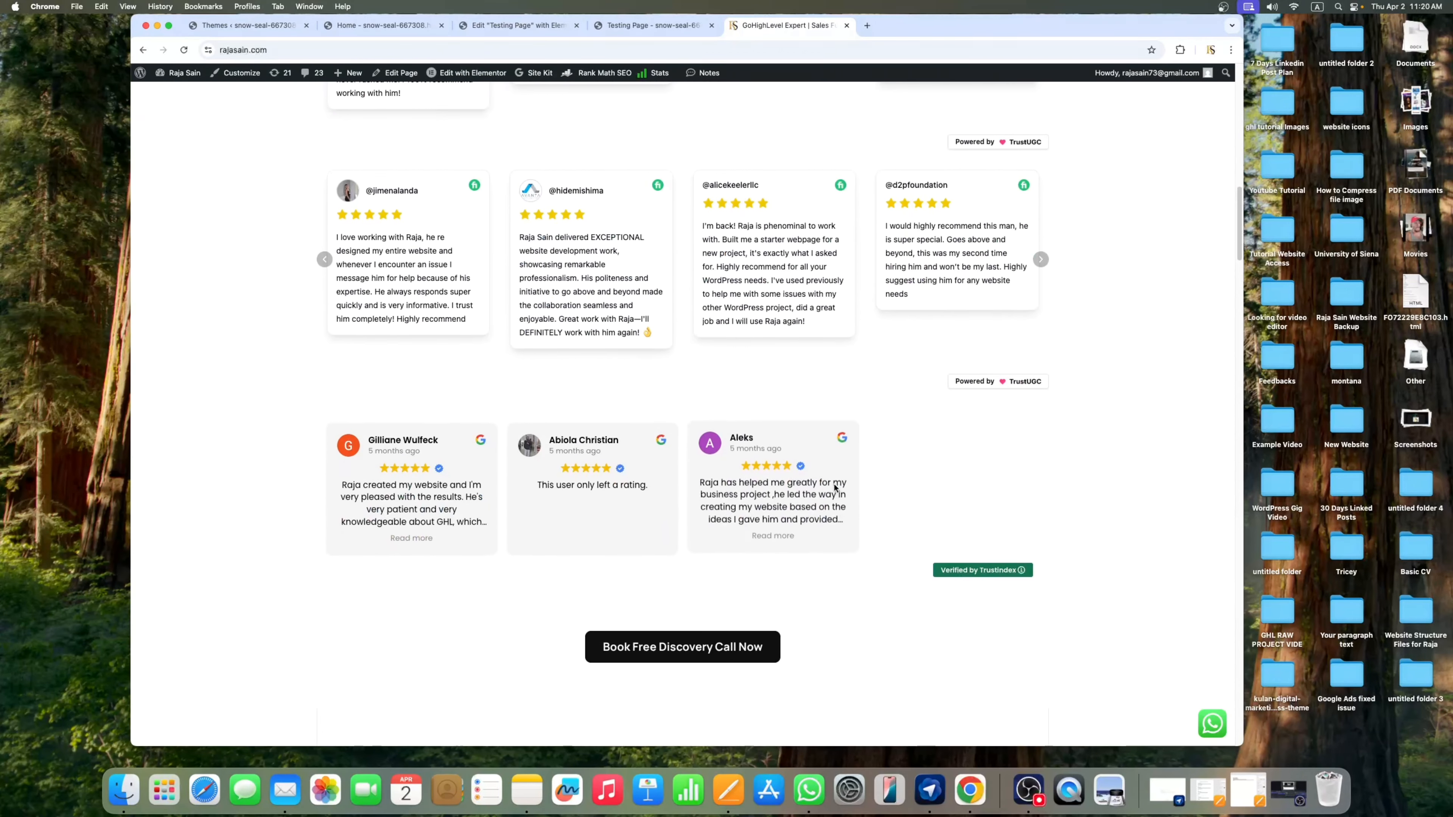
{"action": "scroll", "coordinate": [834, 484], "scroll_direction": "up", "scroll_amount": 10}
{"action": "scroll", "coordinate": [834, 485], "scroll_direction": "up", "scroll_amount": 10}
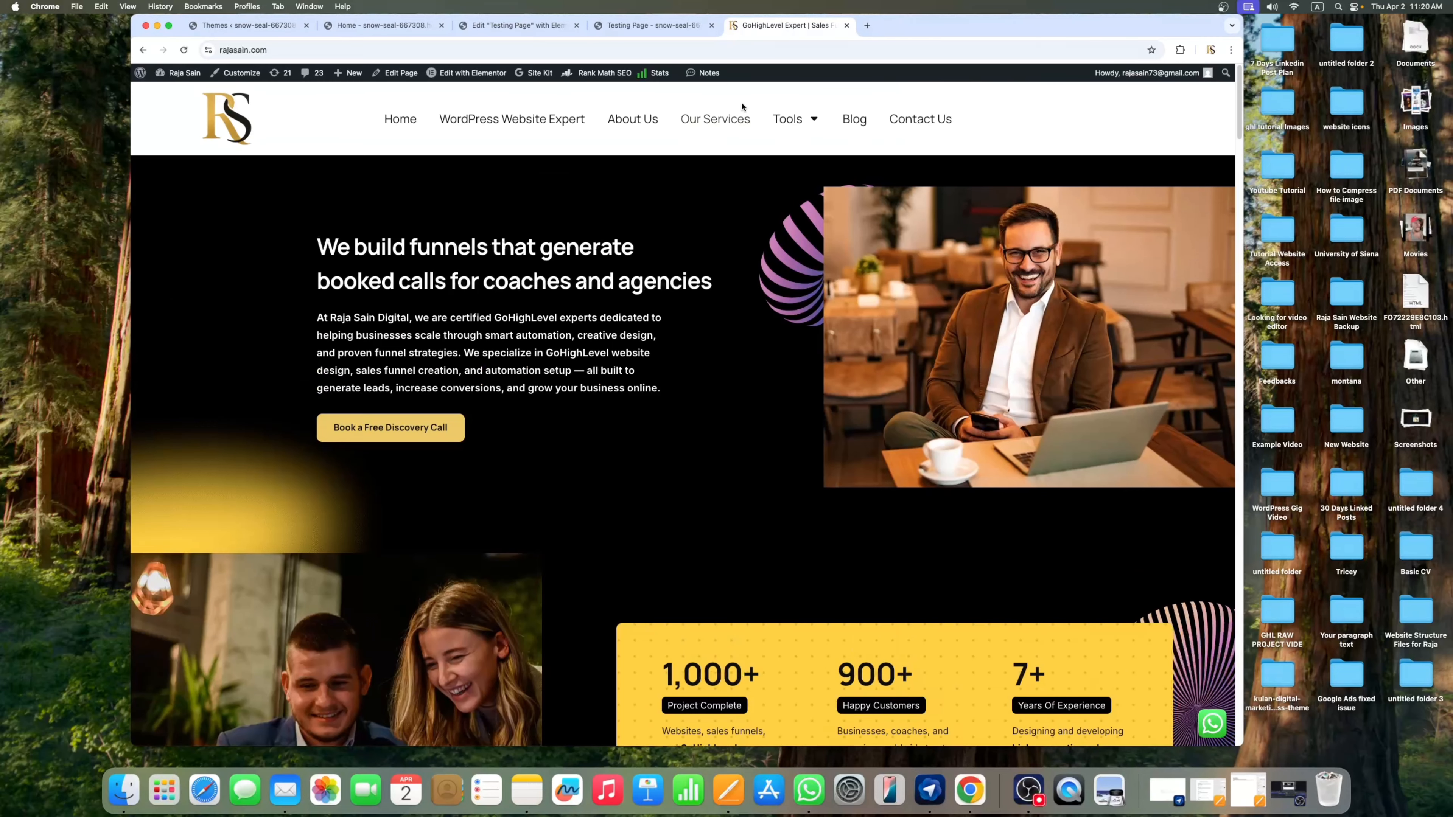
{"action": "left_click", "coordinate": [657, 28]}
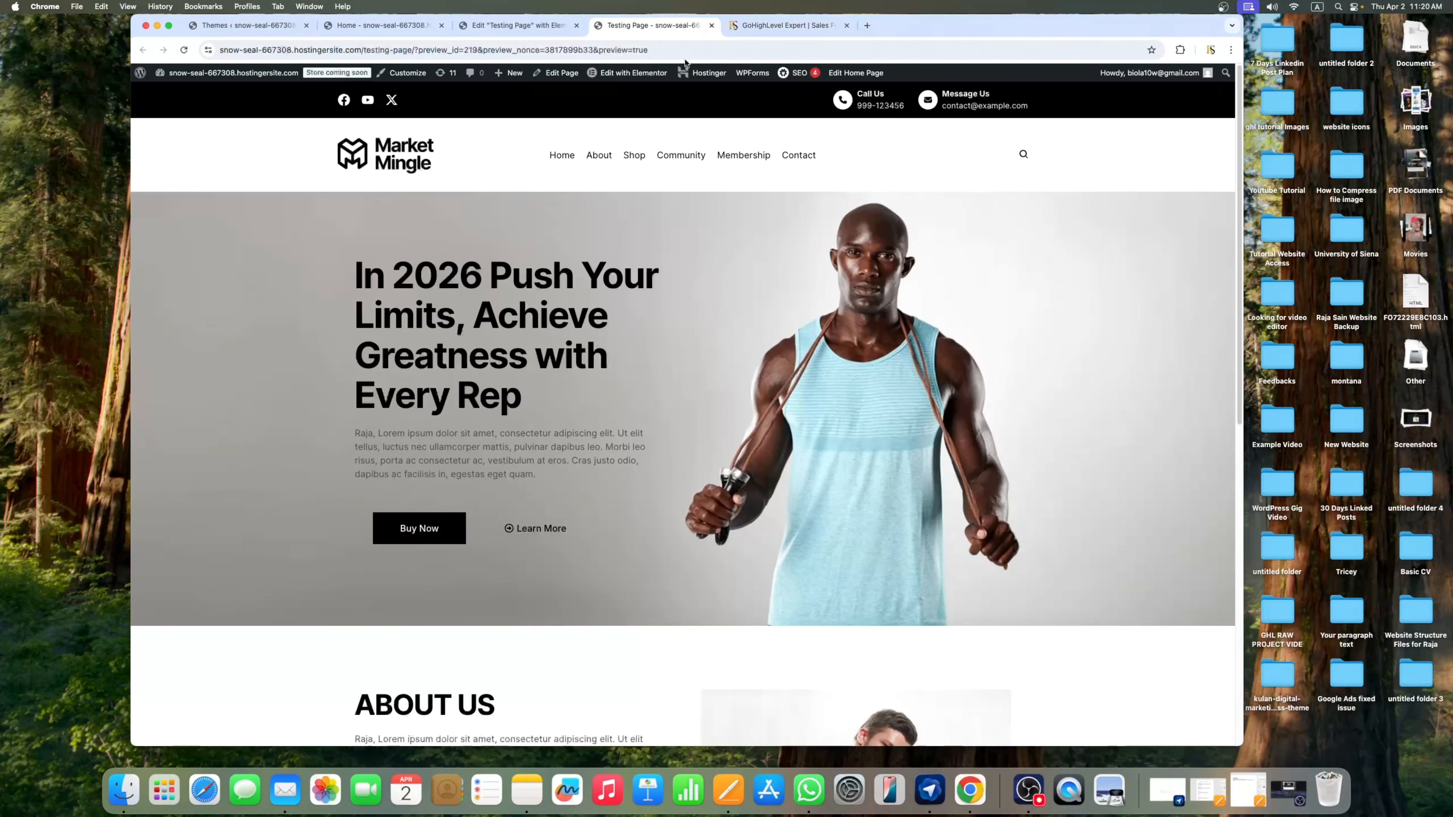